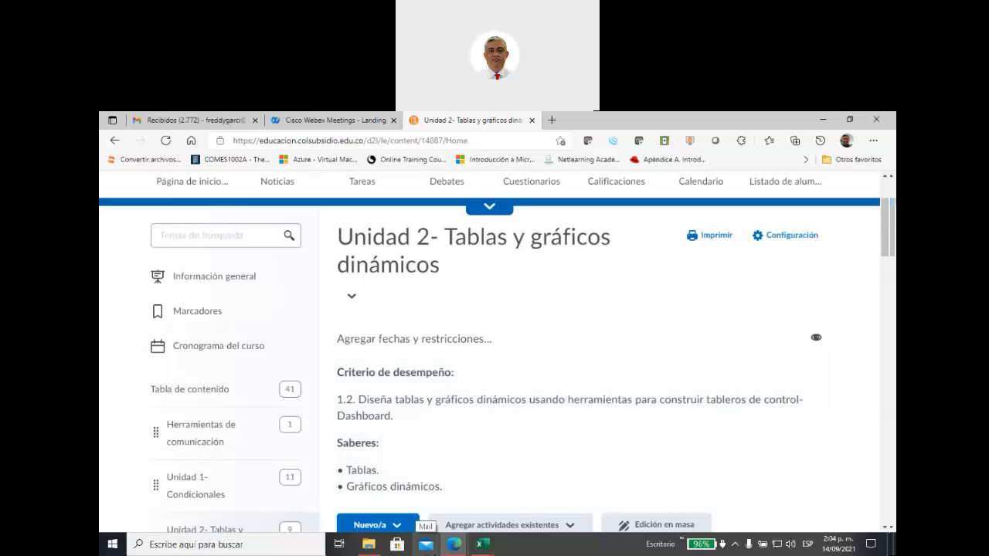
Switch to the listado workbook in Excel, enter ok in cells R8 and R19 of the asistencias sheet, and save it.
mouse_move(430, 546)
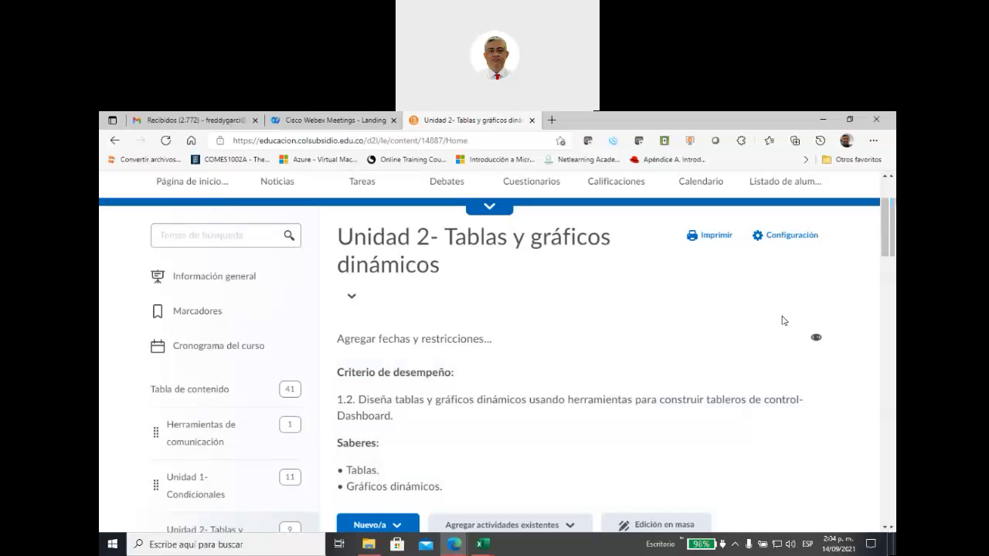
left_click(485, 545)
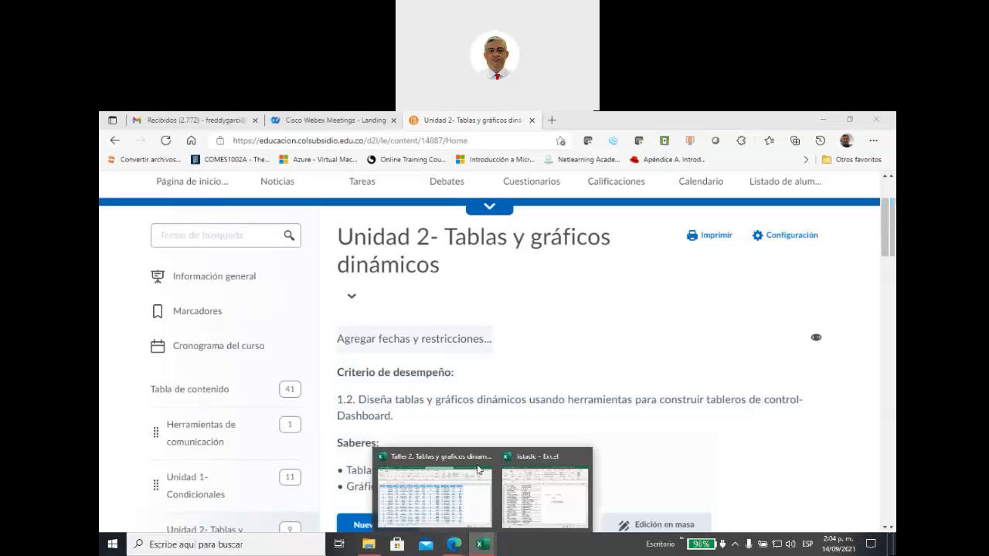
left_click(544, 490)
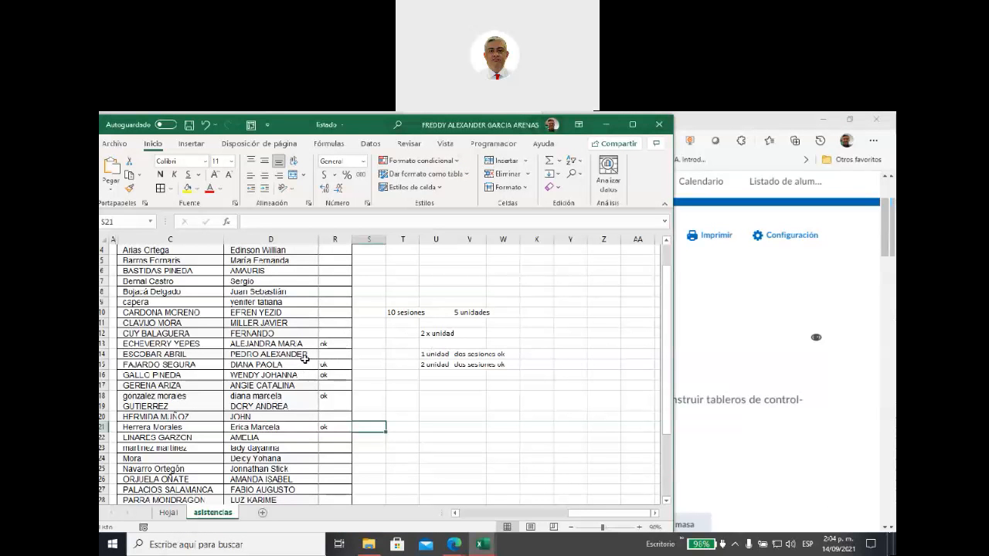
left_click(329, 288)
type("ok")
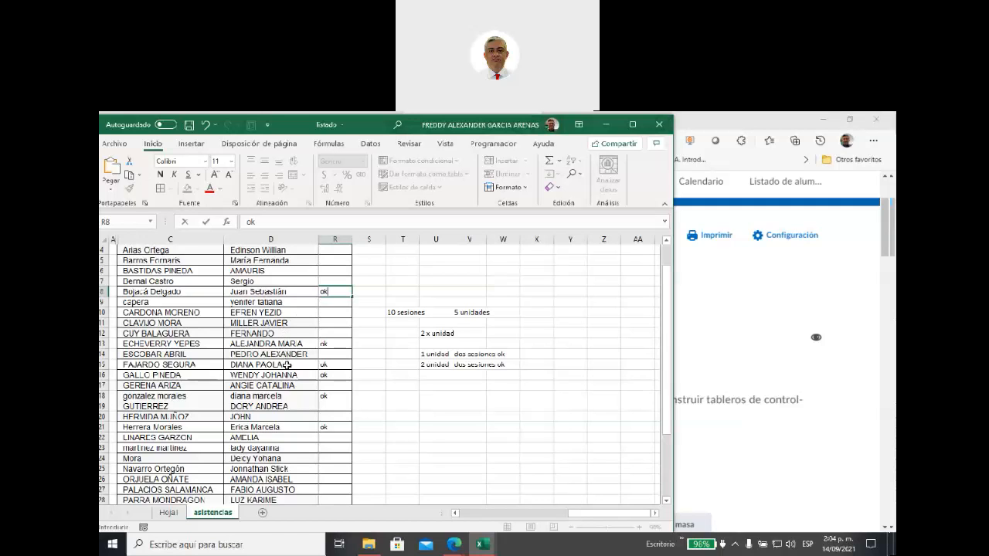
left_click(340, 405)
type("ok")
left_click(396, 405)
left_click(188, 125)
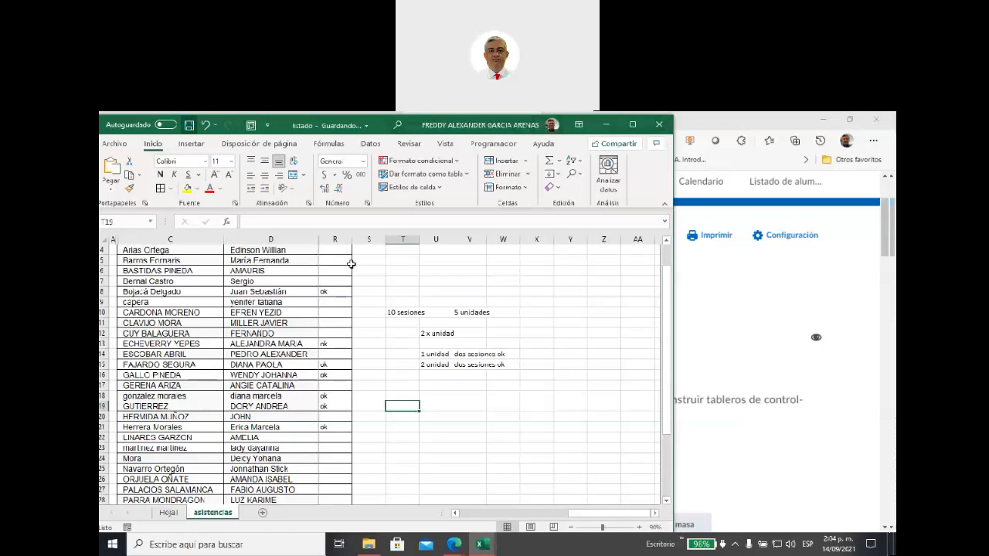
left_click(435, 364)
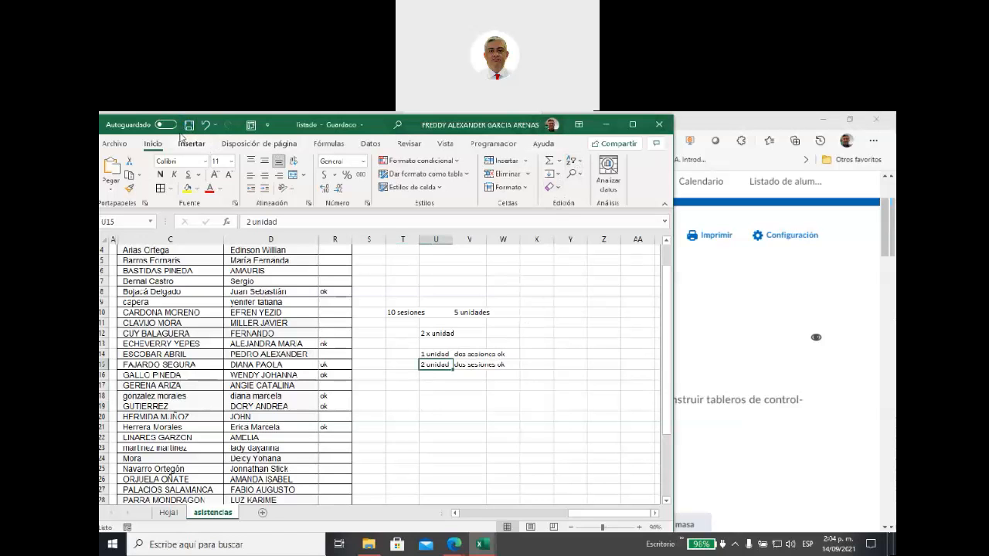
left_click(608, 127)
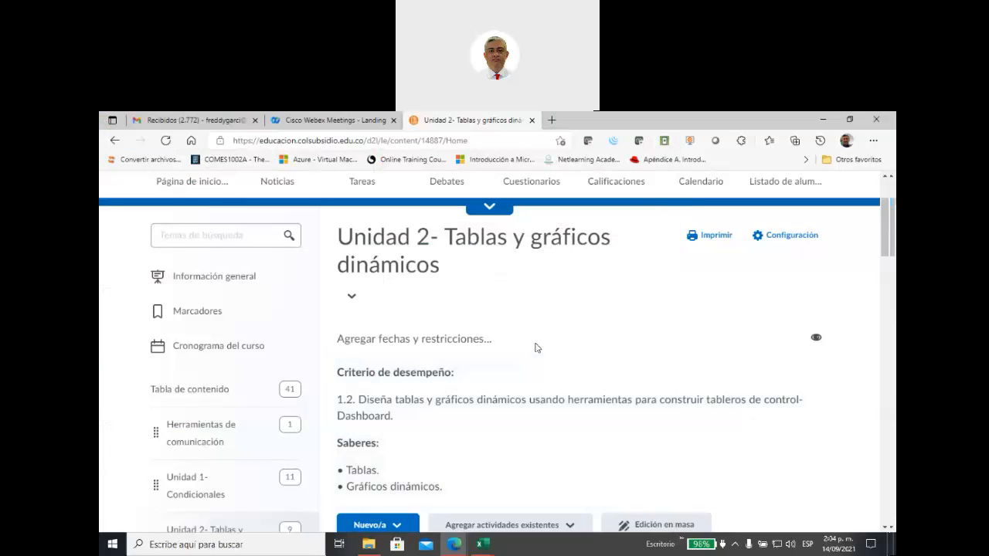
Review the Unidad 2 course page in the browser, from the performance criterion through Ambientación, Fundamentación, Apropiación and Demostración.
scroll(535, 348, "down", 1)
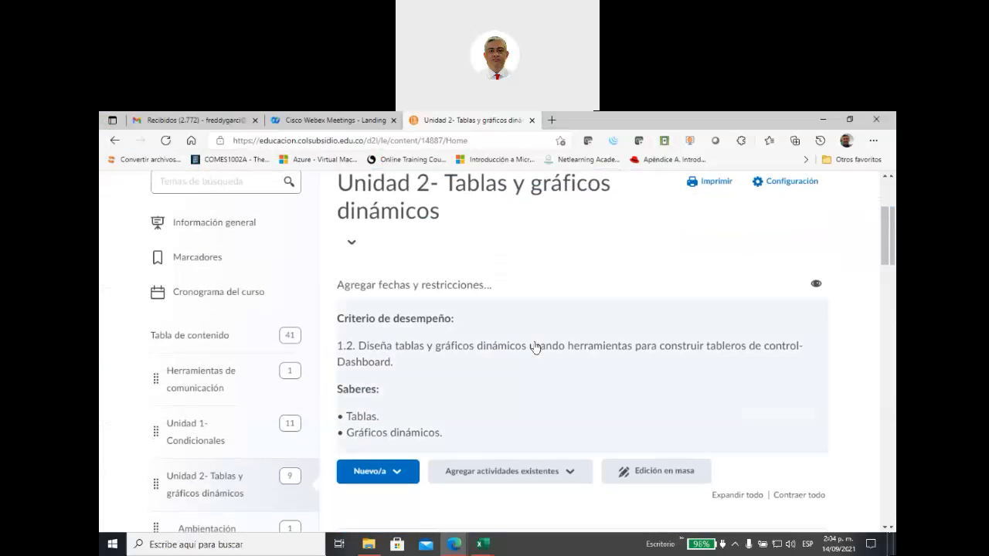
scroll(536, 348, "down", 2)
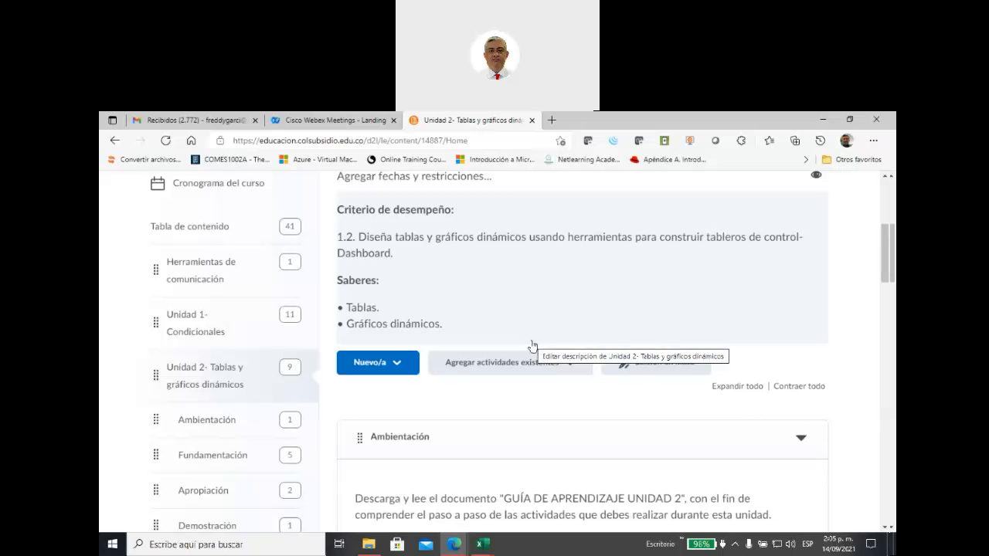
scroll(530, 346, "down", 1)
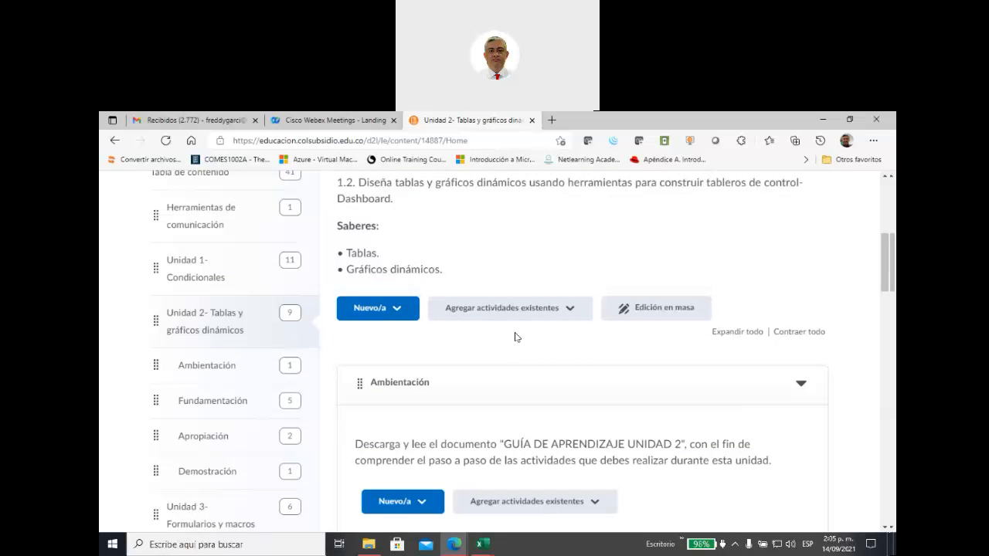
scroll(515, 337, "down", 2)
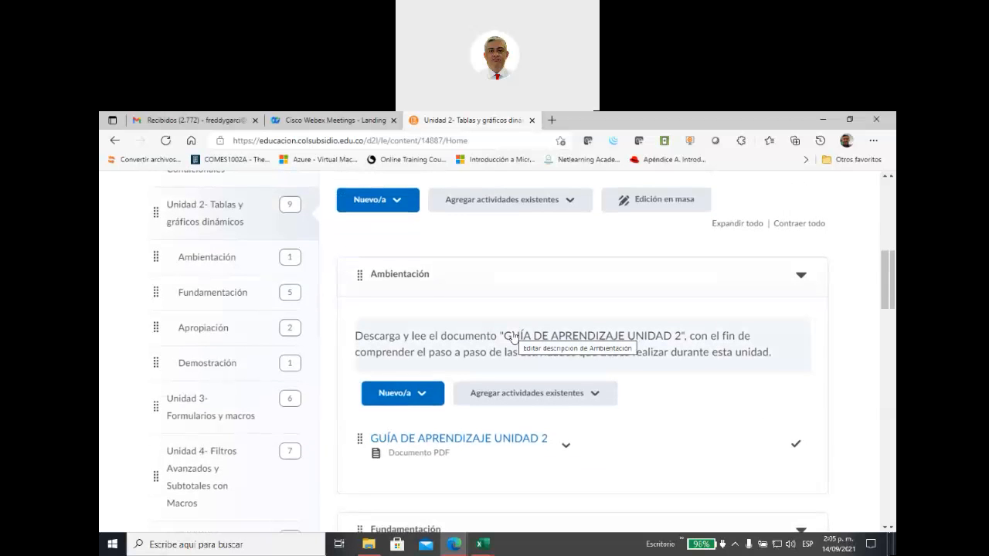
scroll(513, 337, "down", 3)
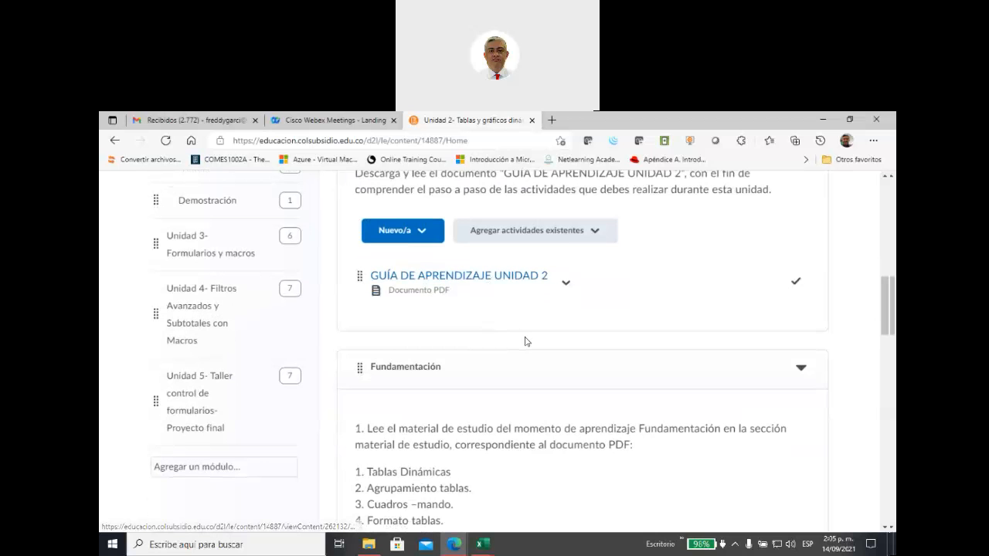
scroll(525, 341, "down", 3)
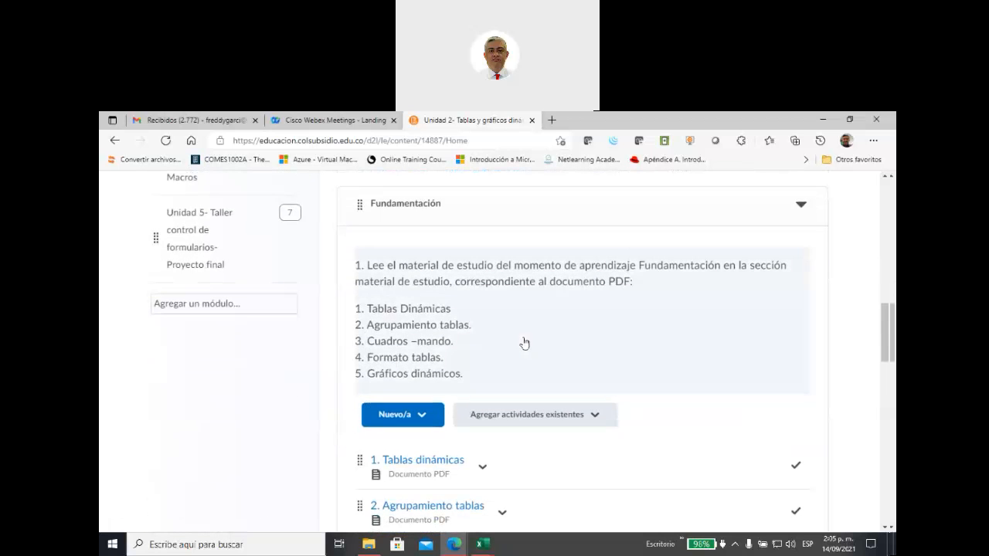
scroll(525, 342, "down", 1)
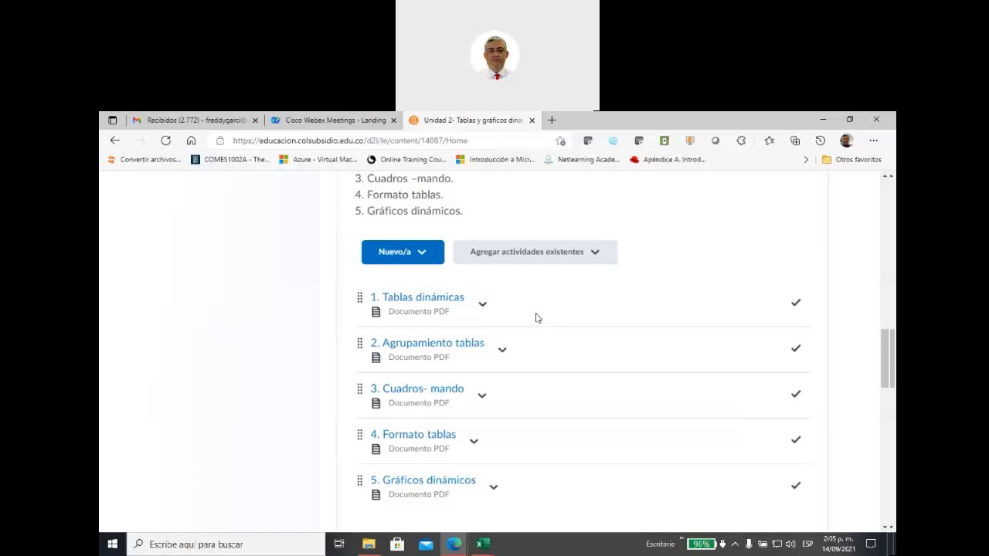
scroll(532, 317, "down", 1)
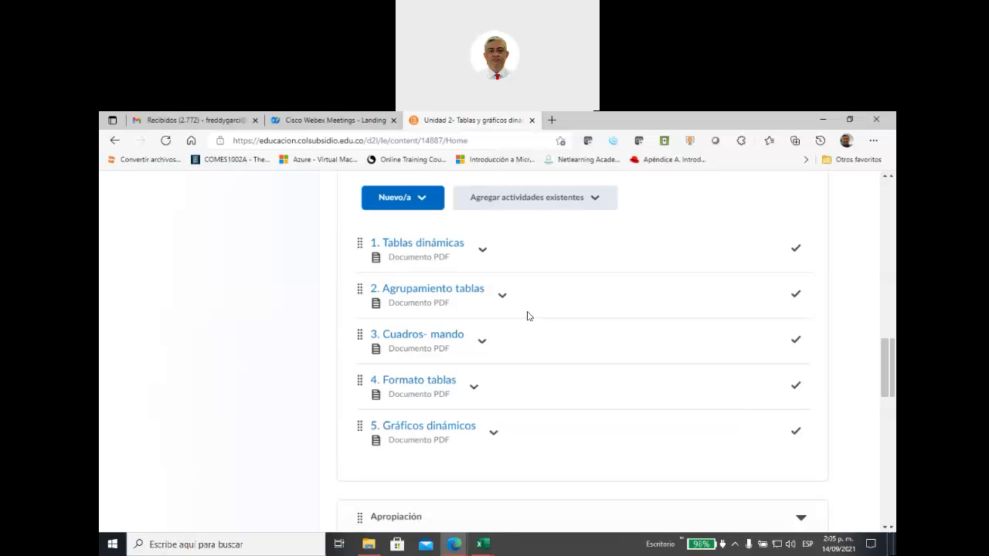
scroll(530, 316, "down", 4)
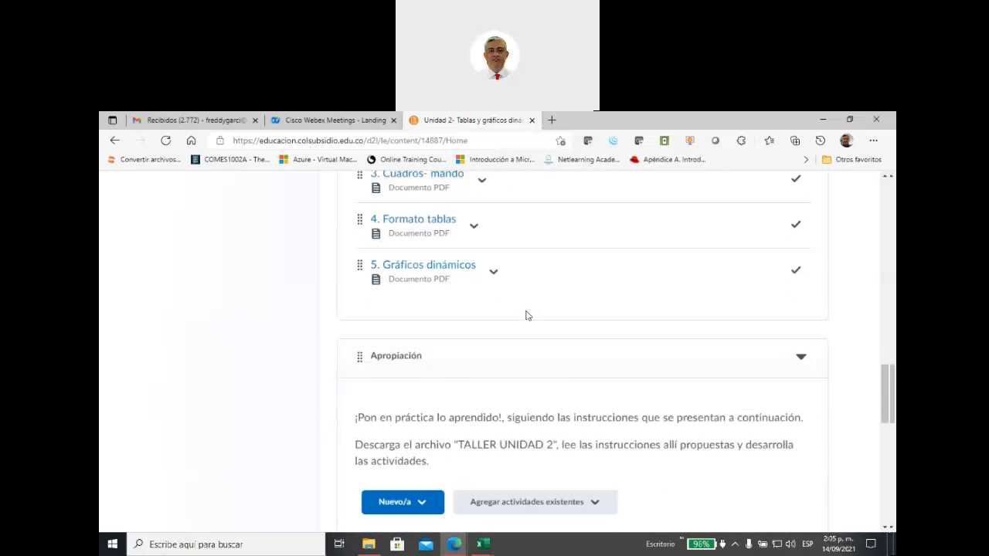
scroll(569, 330, "down", 2)
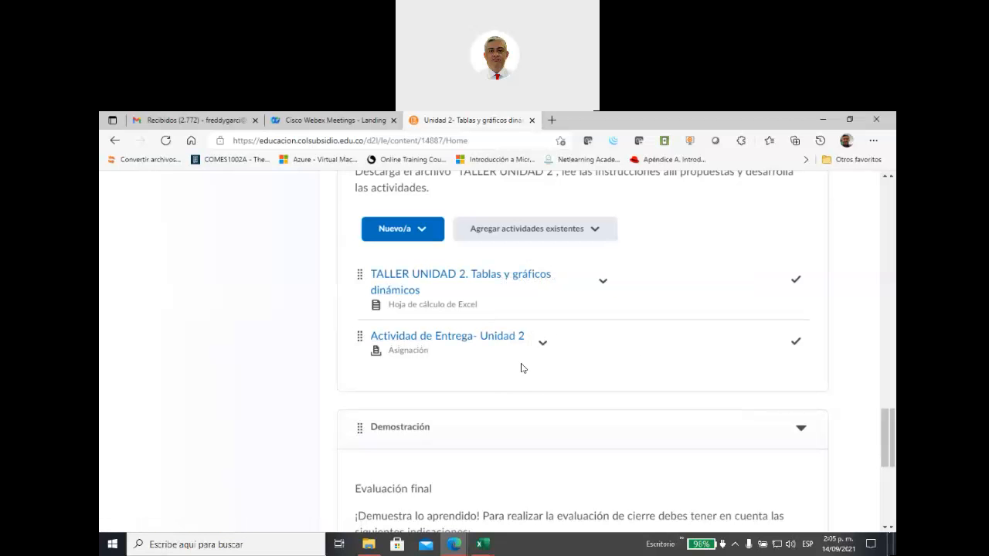
scroll(524, 369, "down", 3)
scroll(516, 364, "down", 1)
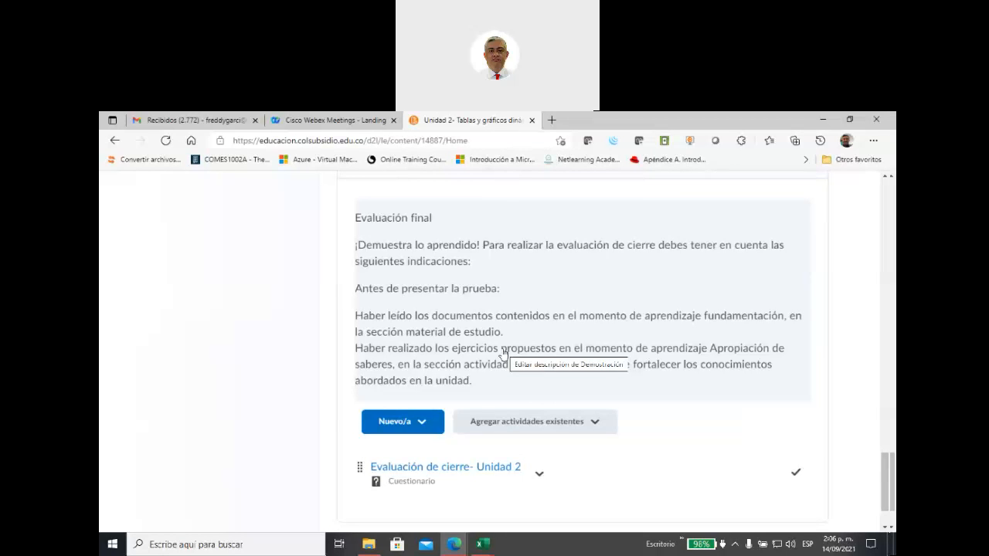
scroll(427, 398, "down", 1)
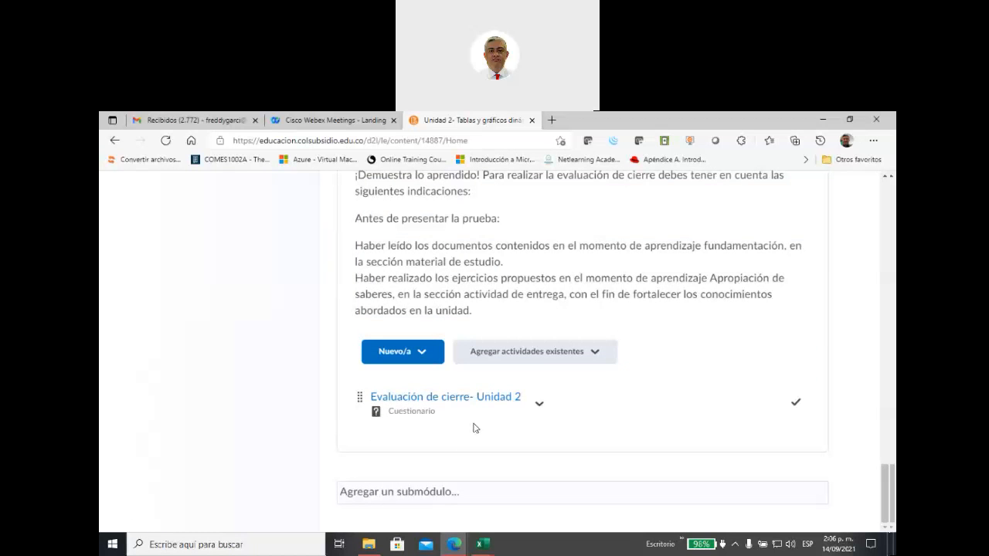
scroll(478, 381, "up", 7)
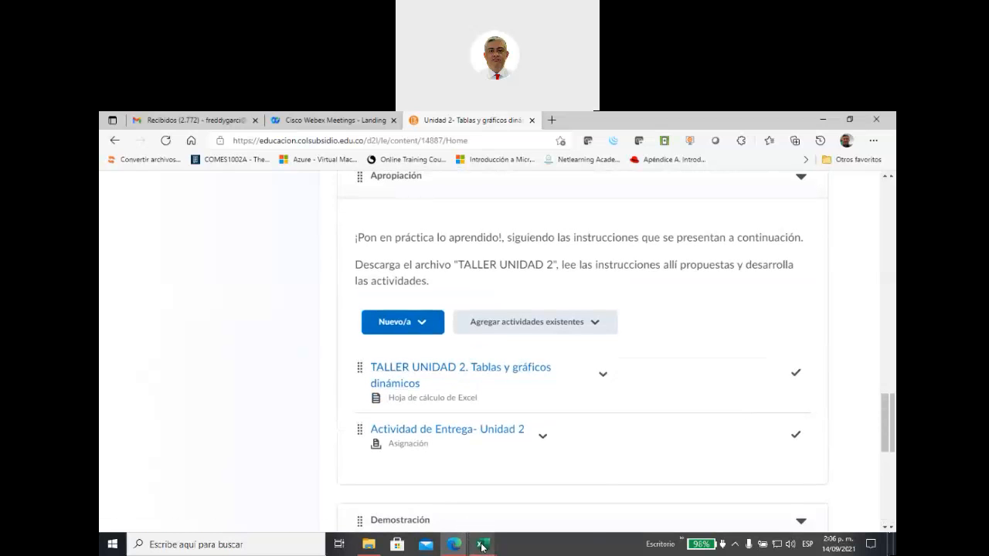
Switch to the Taller 2 workbook in Excel and read the workshop objective and tasks on the Instrucciones sheet.
mouse_move(481, 547)
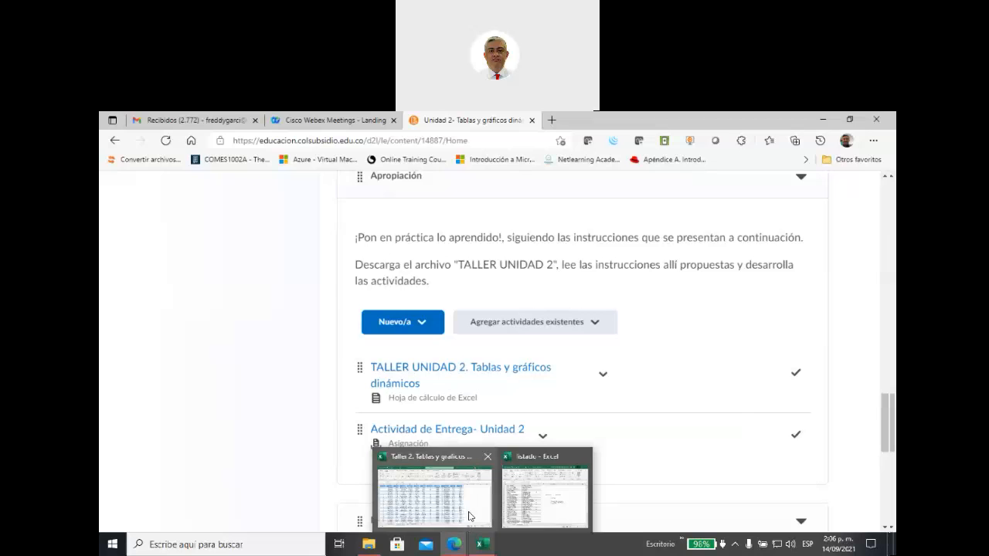
left_click(469, 516)
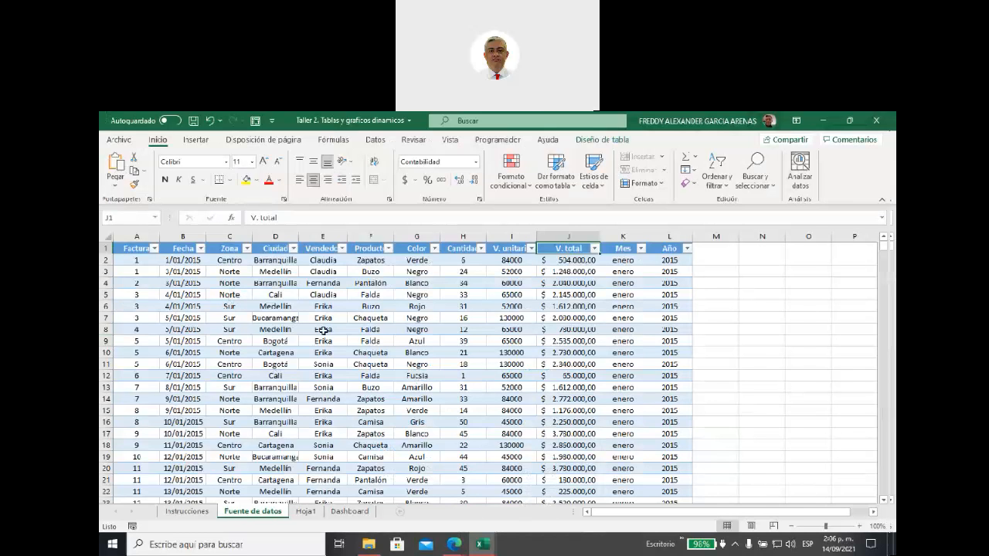
left_click(193, 512)
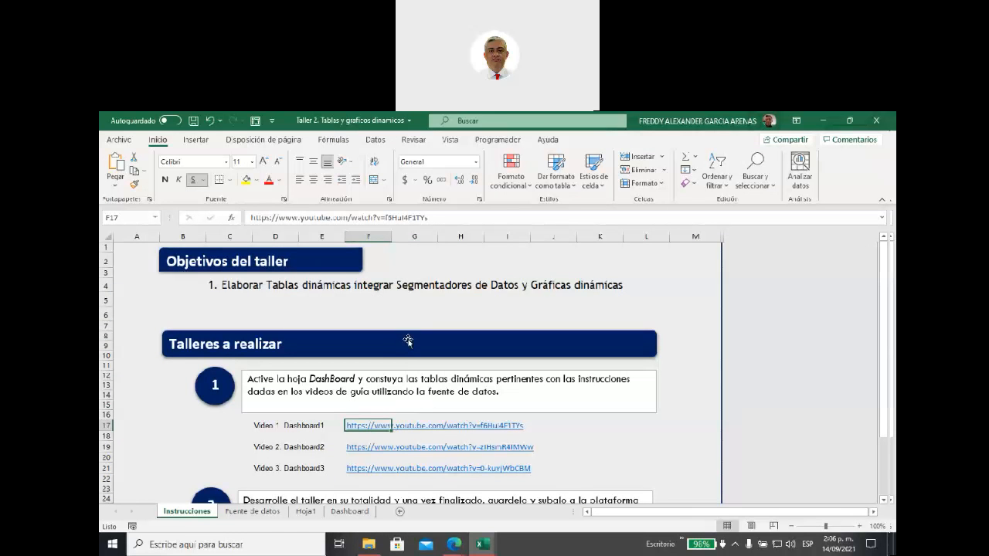
scroll(408, 342, "down", 3)
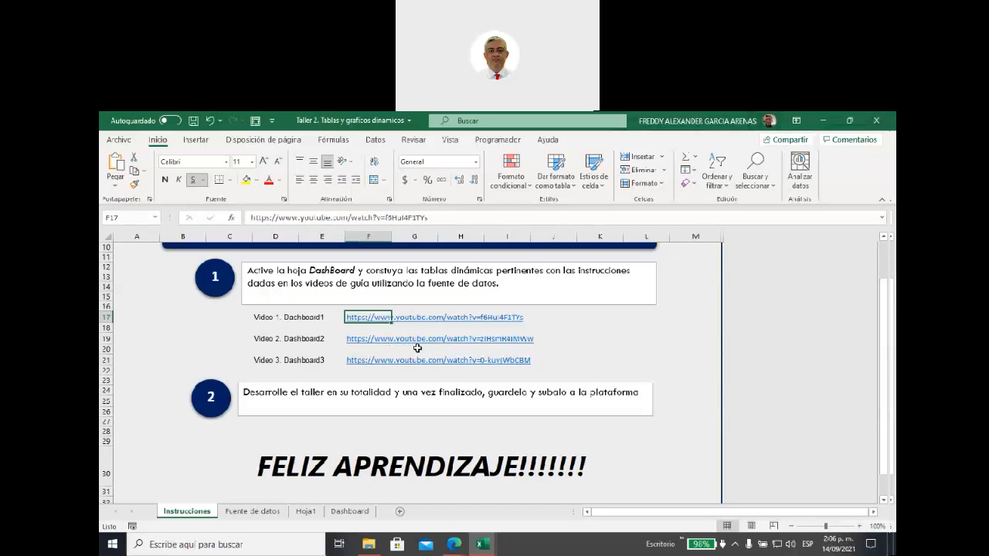
scroll(401, 350, "down", 3)
scroll(401, 350, "up", 2)
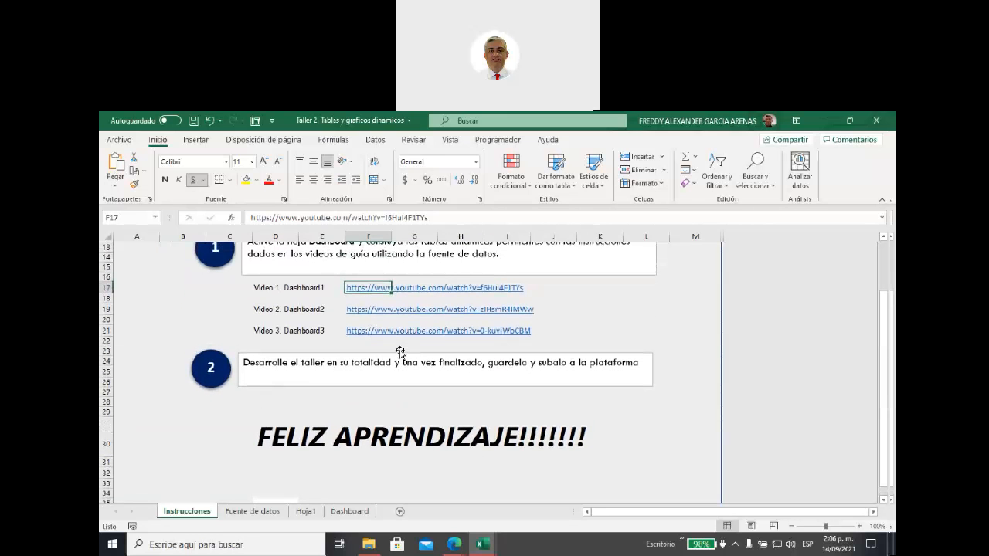
Check the table name assigned to the data on the Fuente de datos sheet.
left_click(252, 511)
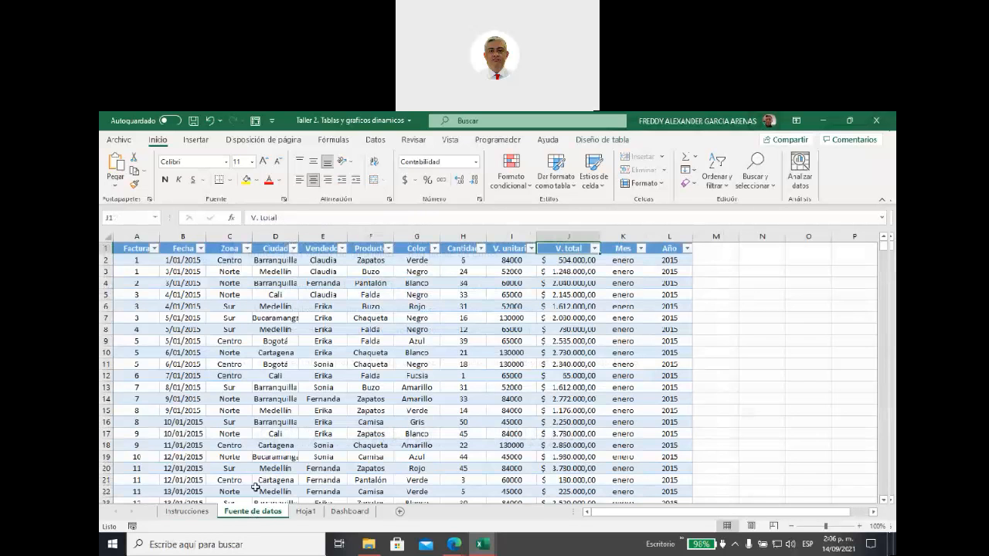
left_click(333, 306)
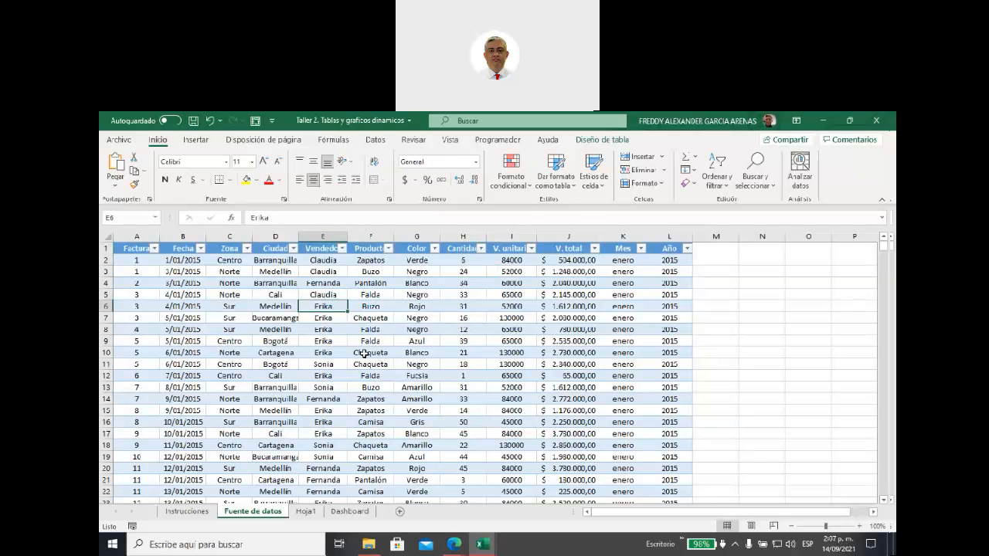
left_click(340, 342)
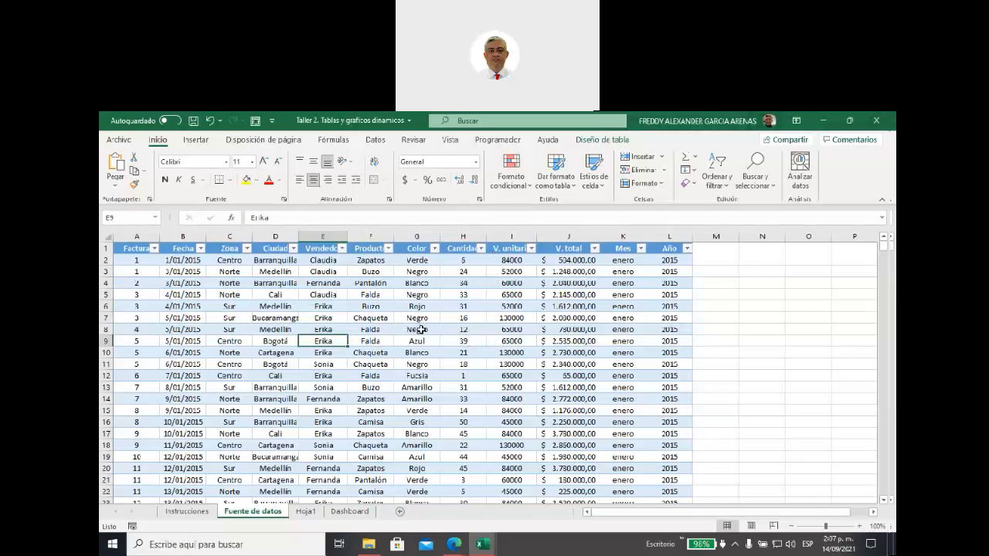
left_click(592, 142)
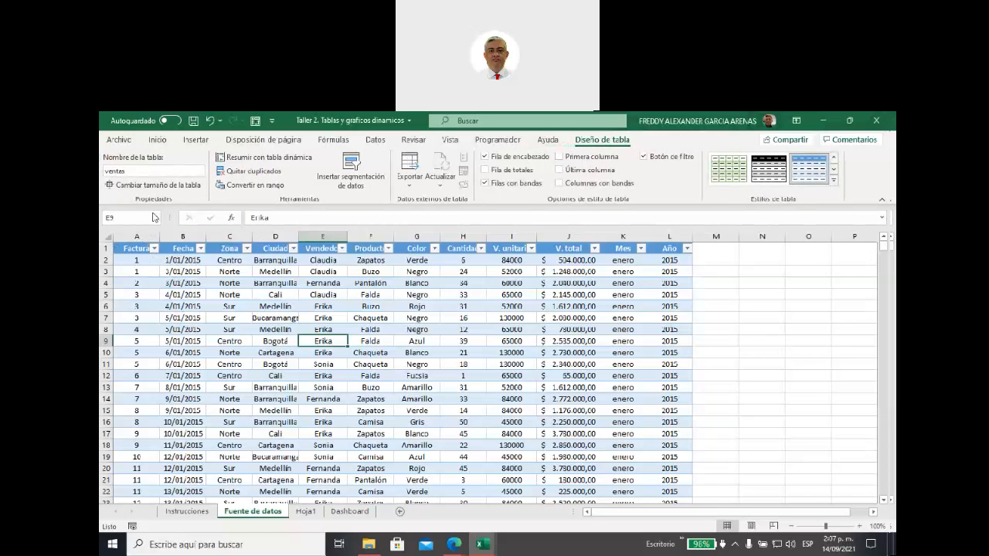
left_click(149, 172)
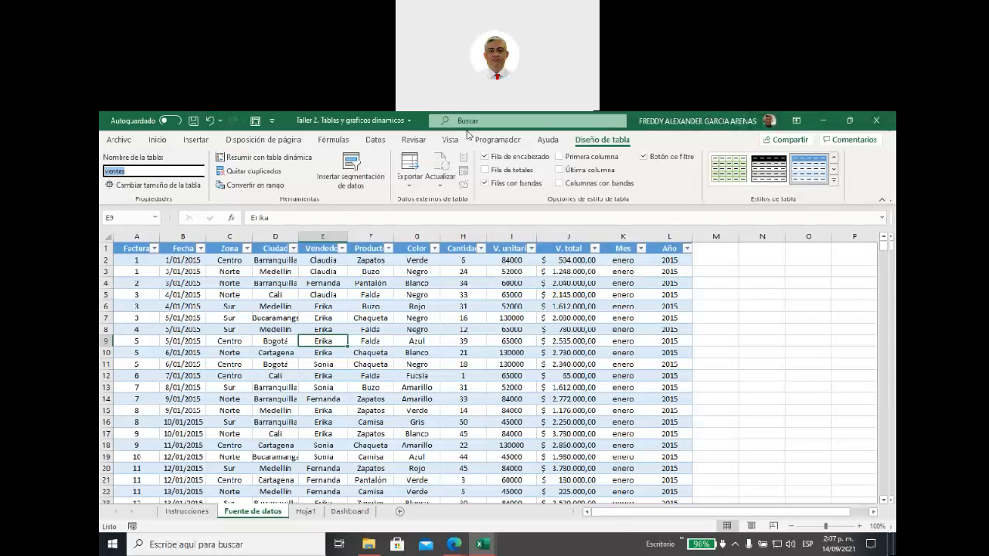
key("Return")
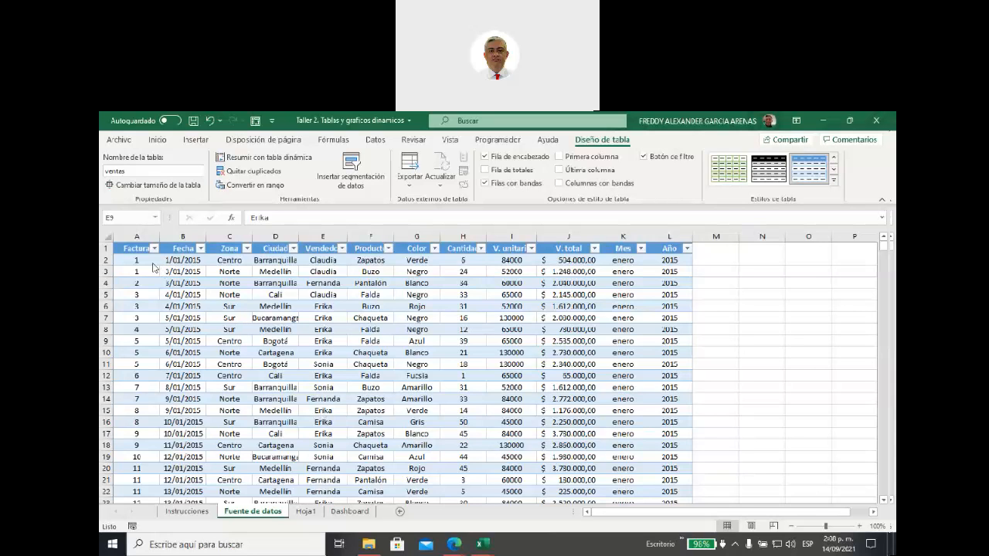
Examine the Vendedor column, then select the table's header row from Factura to Año.
left_click(322, 283)
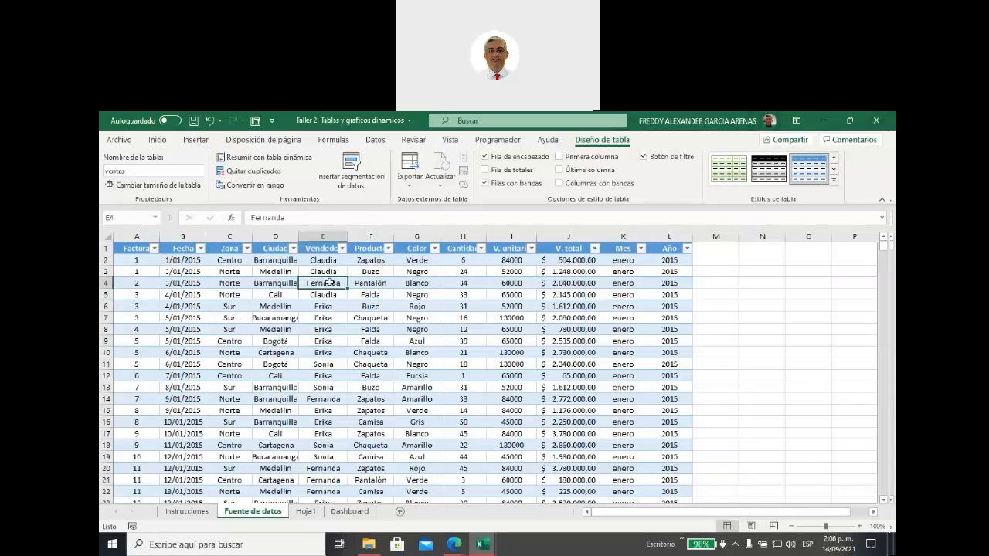
left_click(317, 248)
left_click(319, 234)
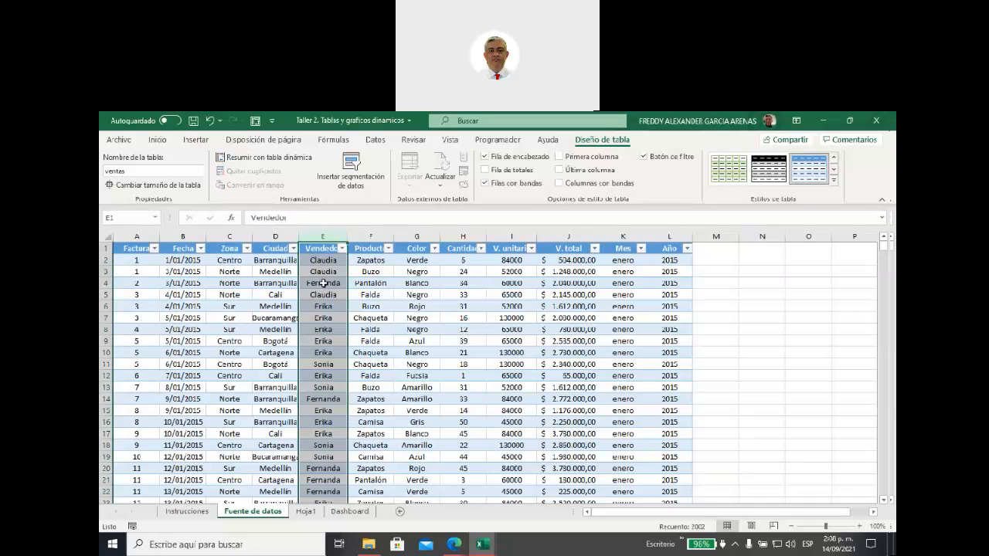
left_click(323, 283)
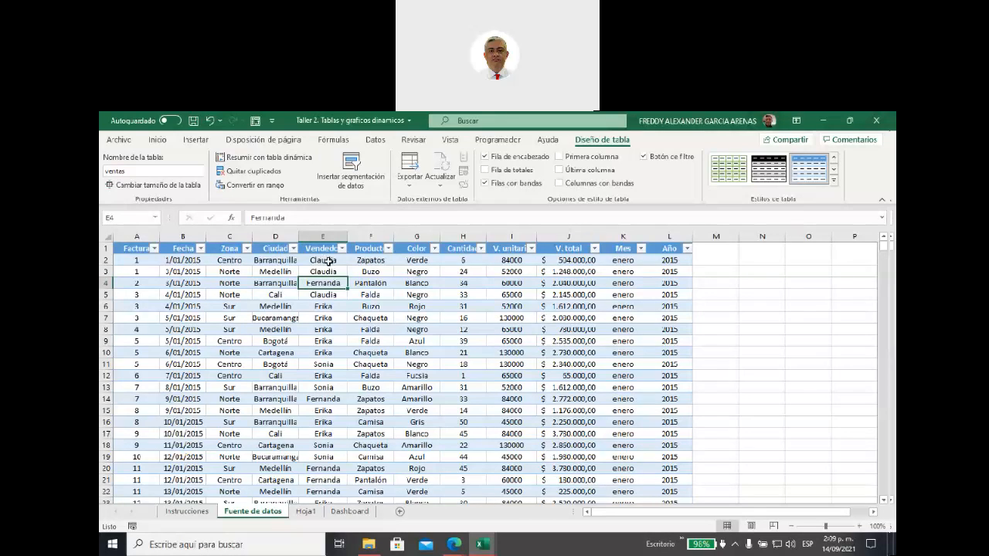
left_click_drag(142, 249, 687, 247)
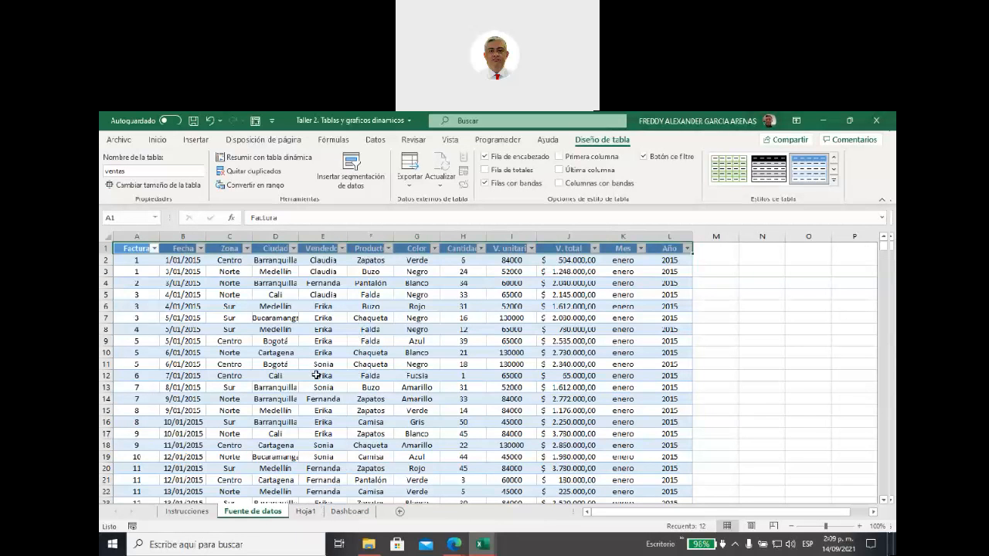
Go to the empty Hoja1 sheet and select cell B3 as the location for the pivot table.
left_click(307, 513)
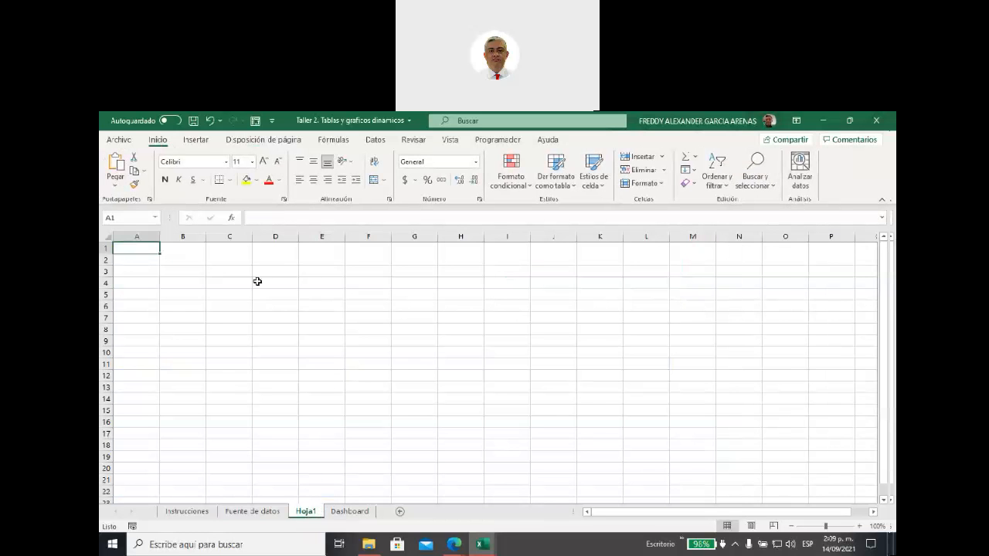
left_click(225, 273)
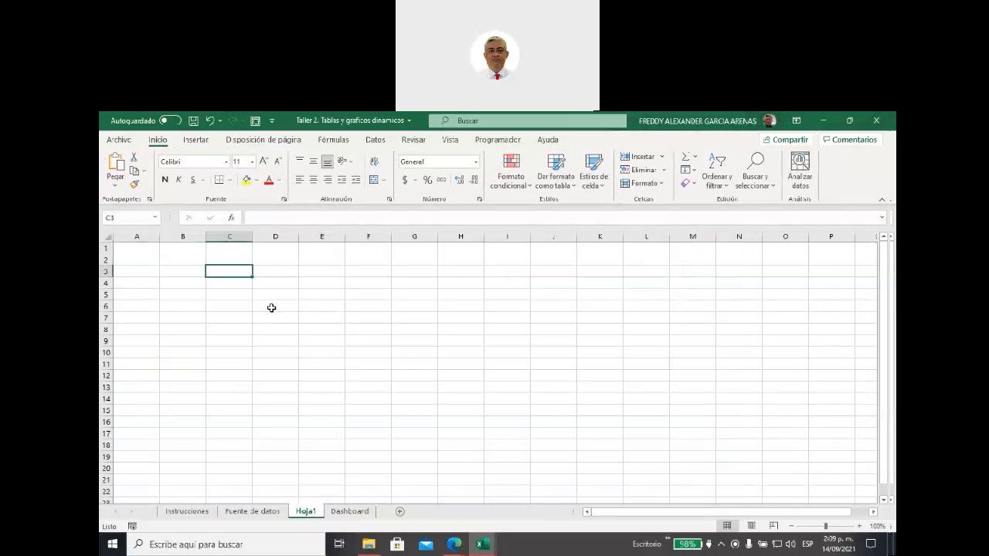
left_click(180, 274)
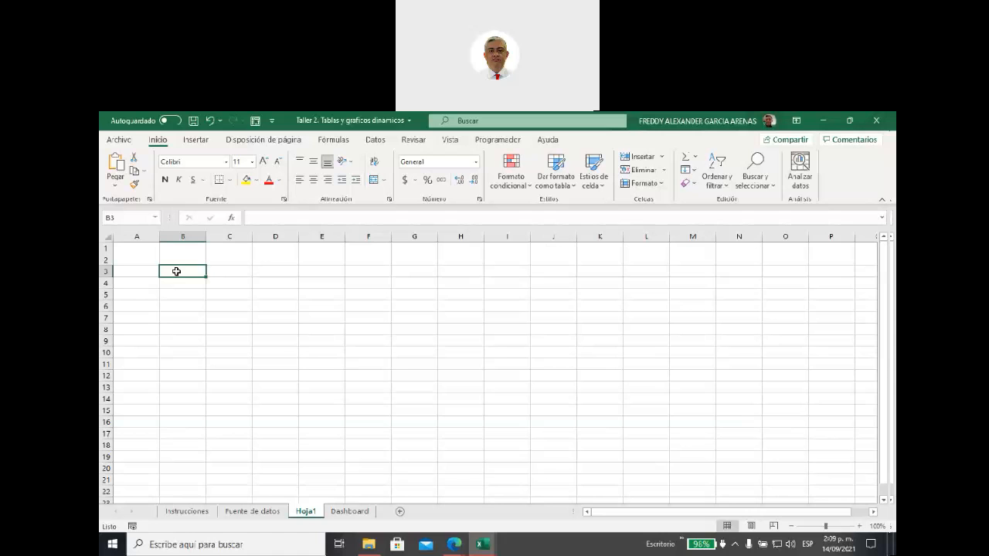
left_click(195, 142)
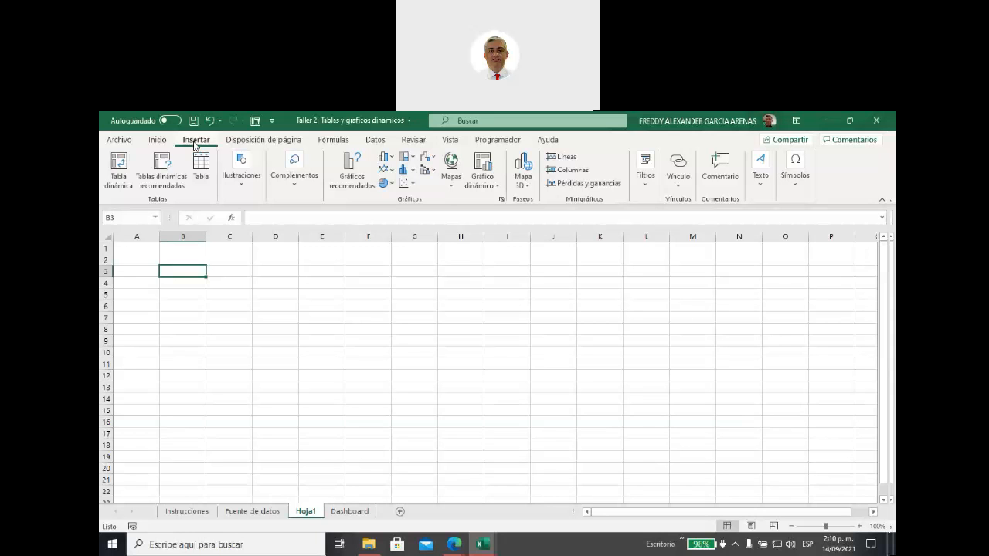
left_click(120, 181)
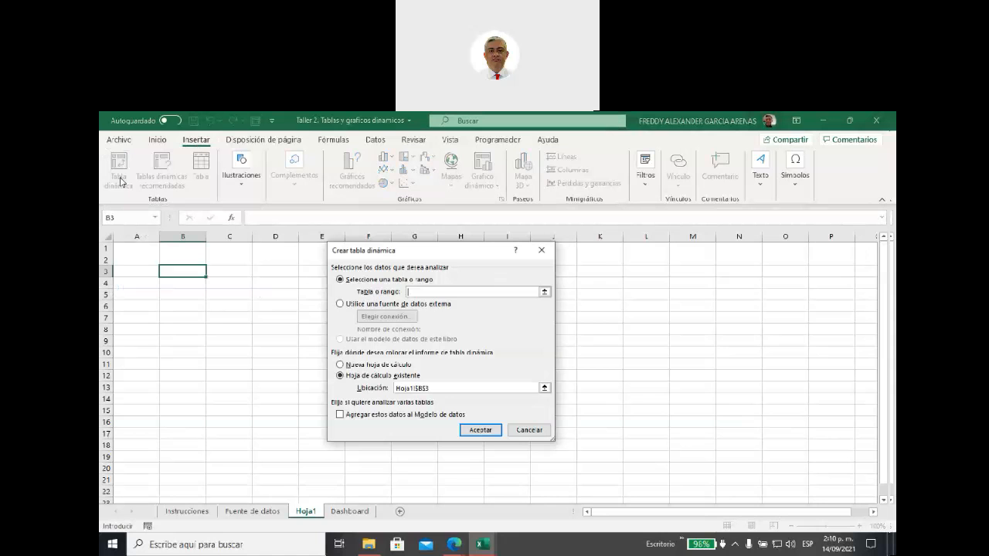
type("ventas")
left_click(527, 430)
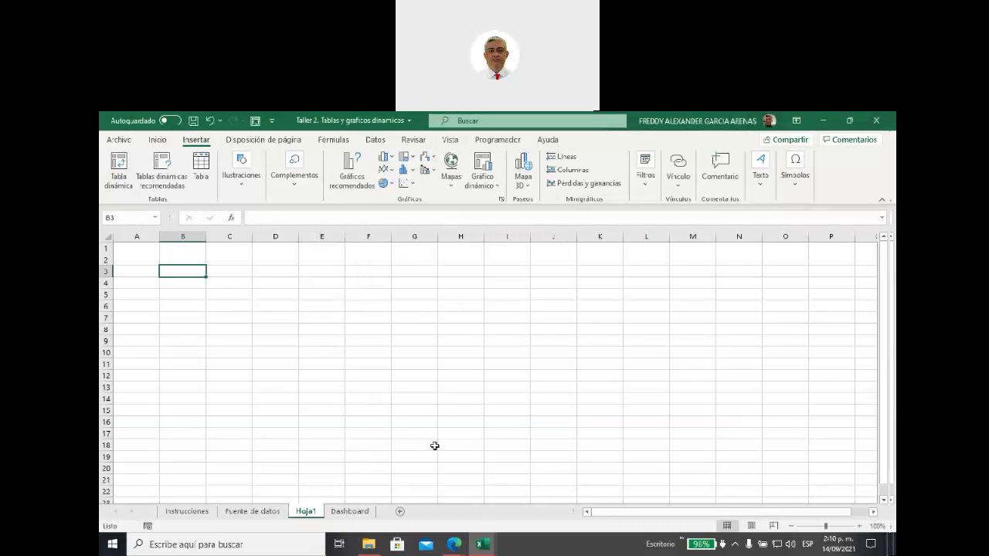
Check the name given to the data table on the Fuente de datos sheet.
left_click(266, 512)
left_click(323, 329)
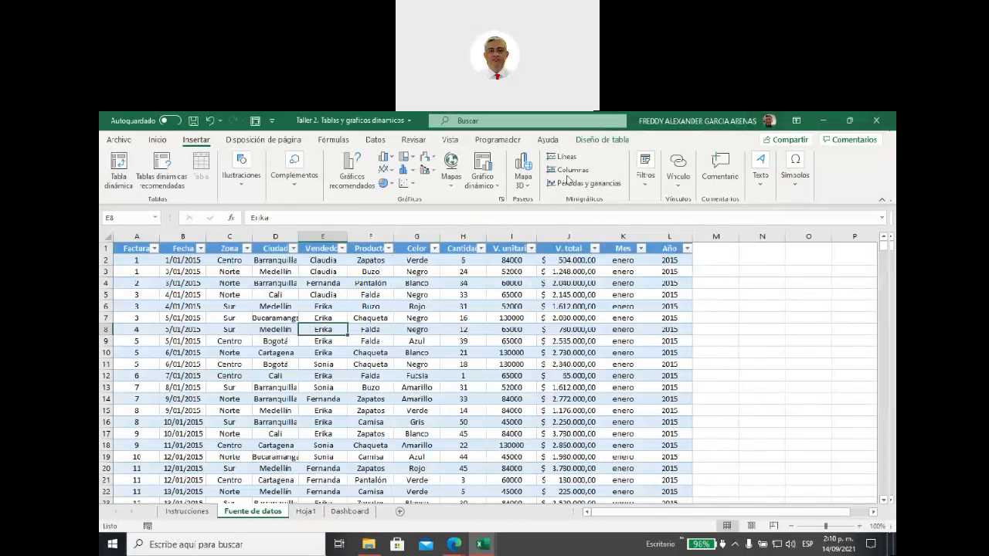
left_click(591, 140)
double_click(146, 172)
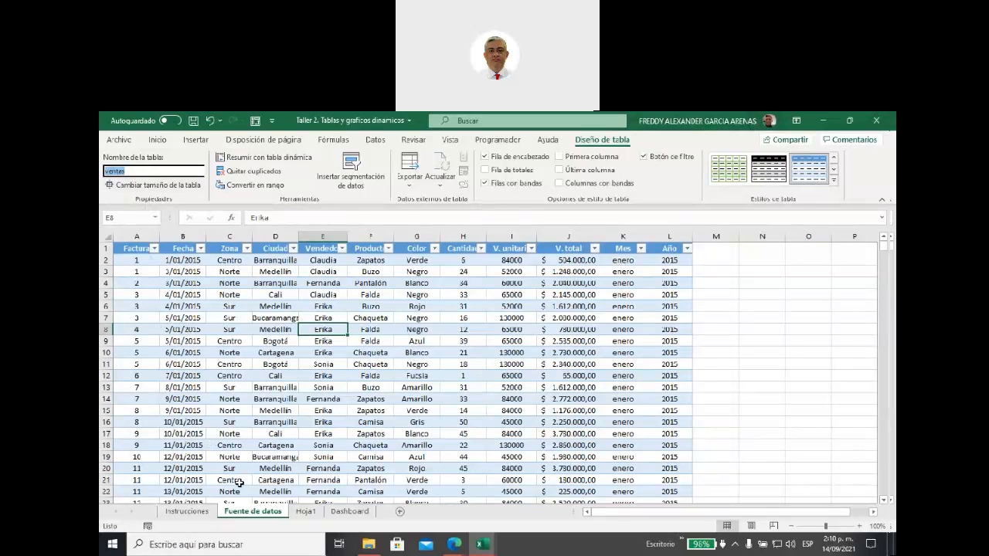
Insert a pivot table at cell B3 of Hoja1, using the table ventas as its source.
left_click(306, 516)
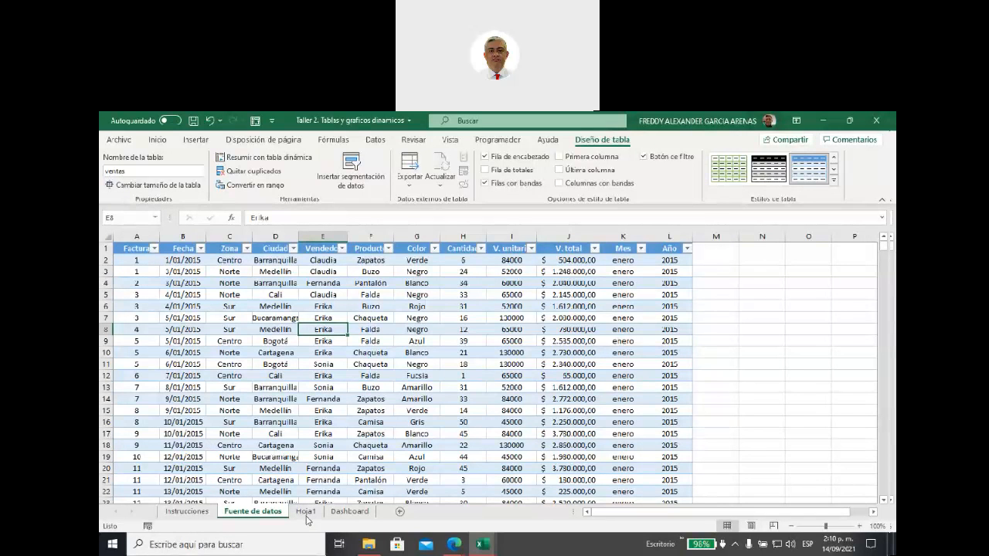
left_click(306, 514)
left_click(196, 140)
left_click(120, 172)
type("ventas")
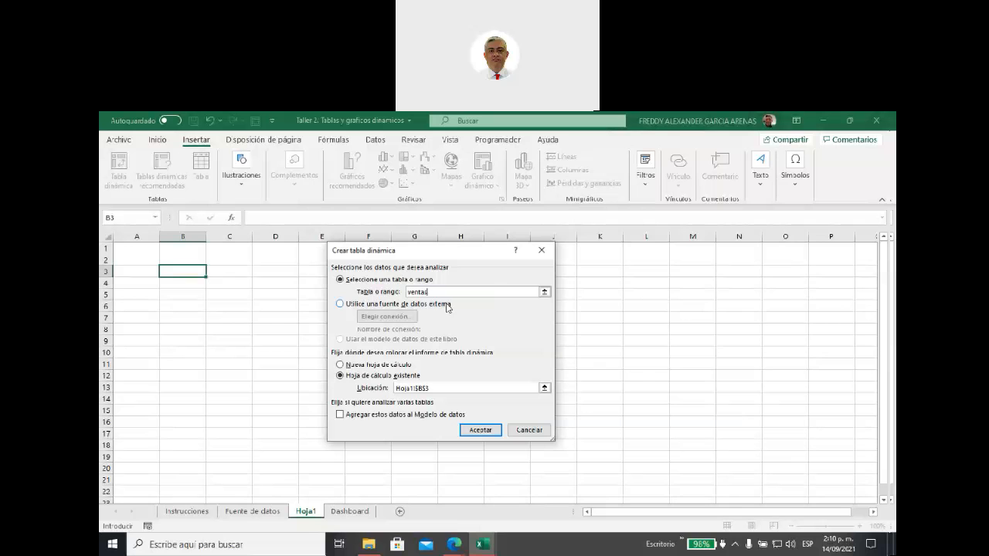
left_click_drag(430, 293, 399, 292)
left_click(479, 431)
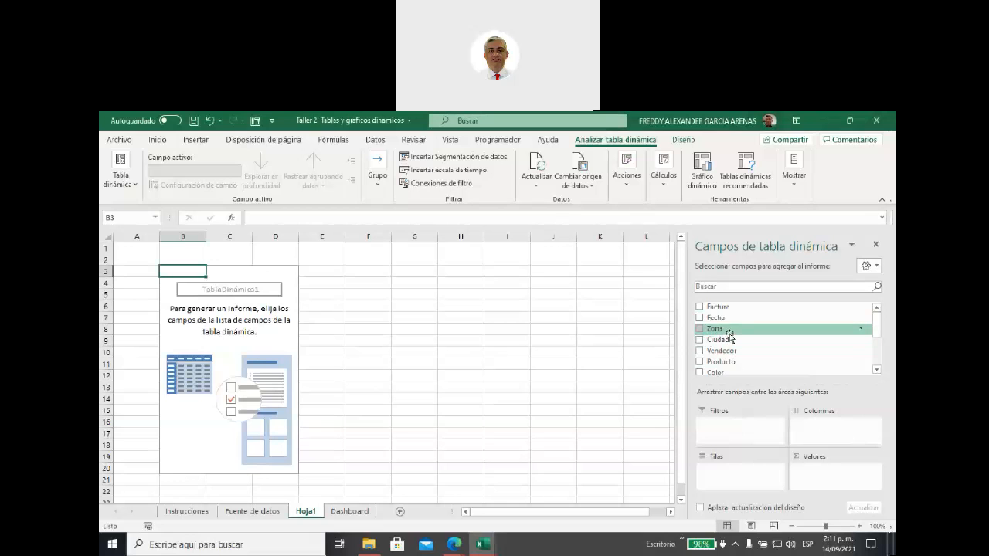
Lay out the pivot table with Zona as rows, Producto as columns and the sum of Cantidad as values.
scroll(726, 331, "down", 1)
scroll(728, 331, "up", 1)
left_click(700, 330)
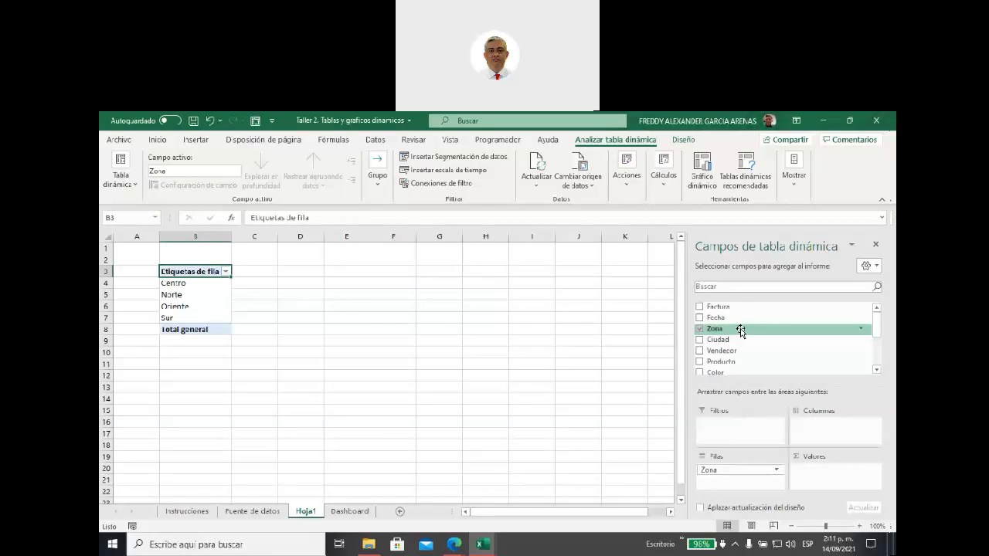
scroll(741, 331, "down", 1)
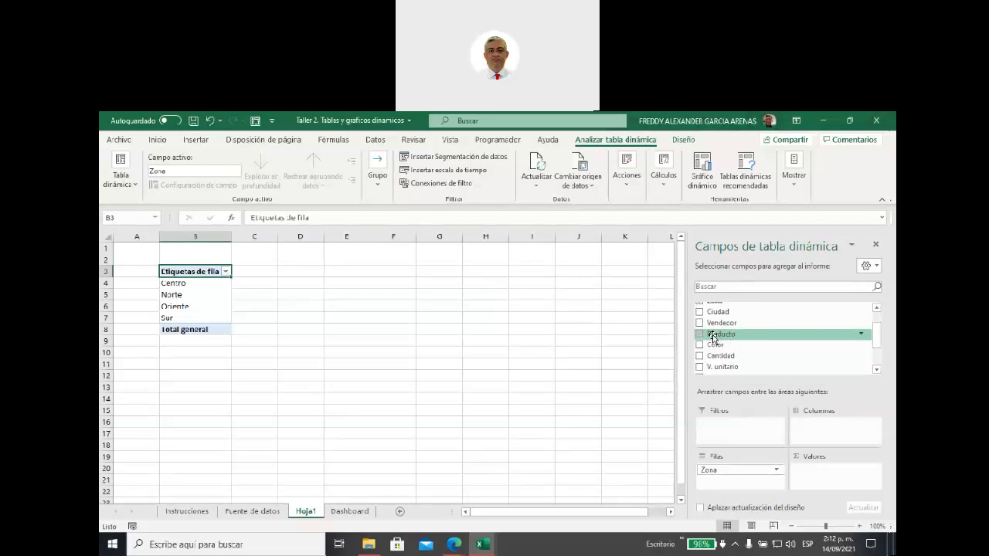
left_click_drag(712, 337, 813, 431)
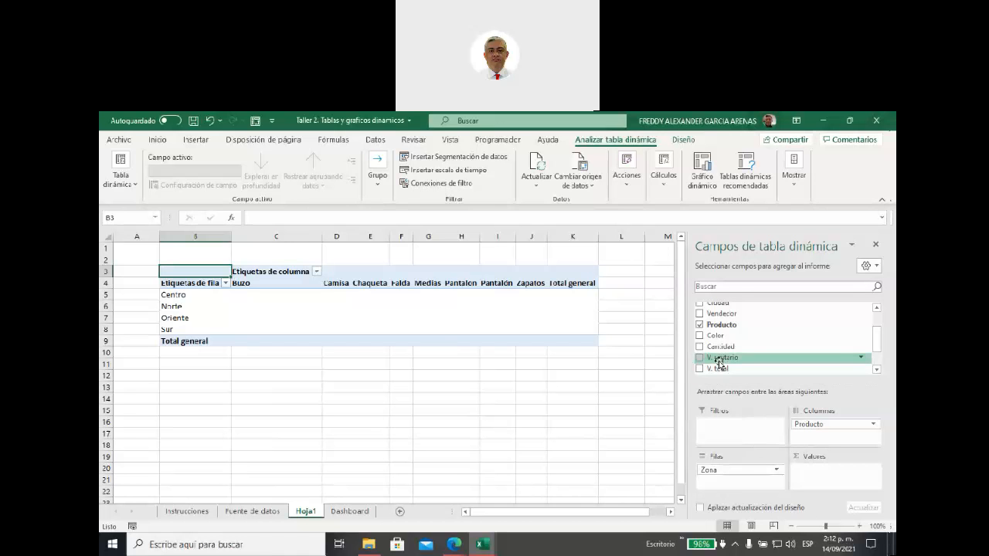
left_click_drag(719, 357, 825, 474)
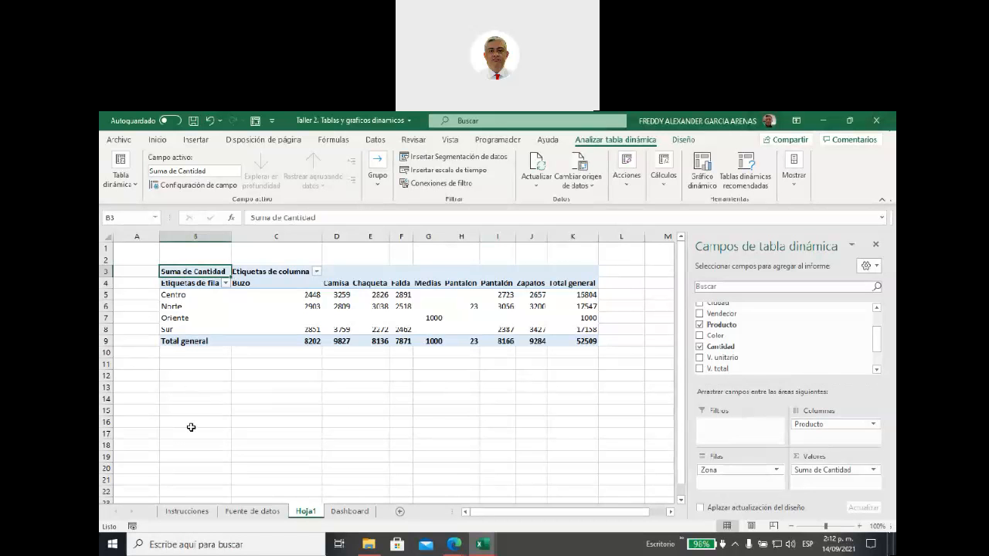
Insert a second pivot table at cell B17 of Hoja1, also based on the table ventas.
left_click(190, 434)
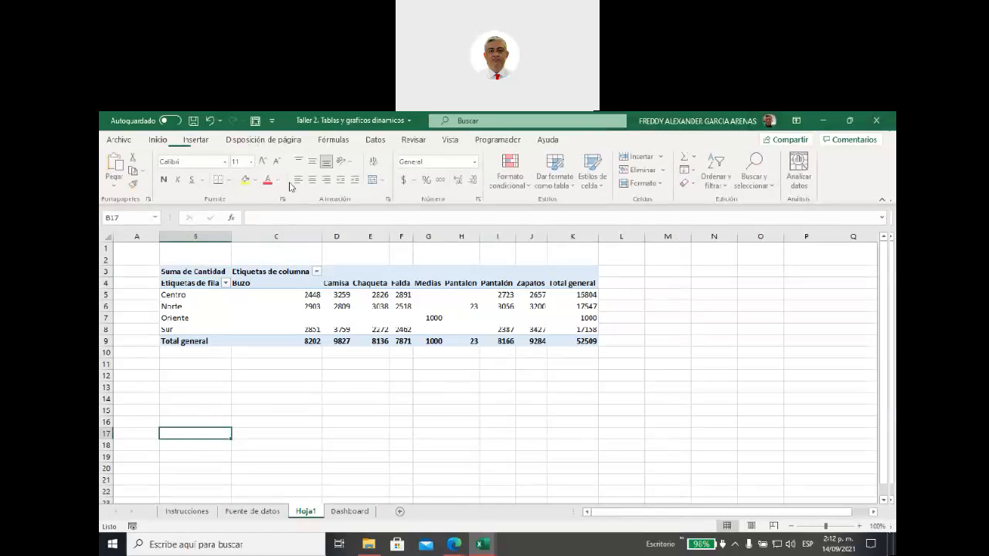
left_click(195, 139)
left_click(115, 166)
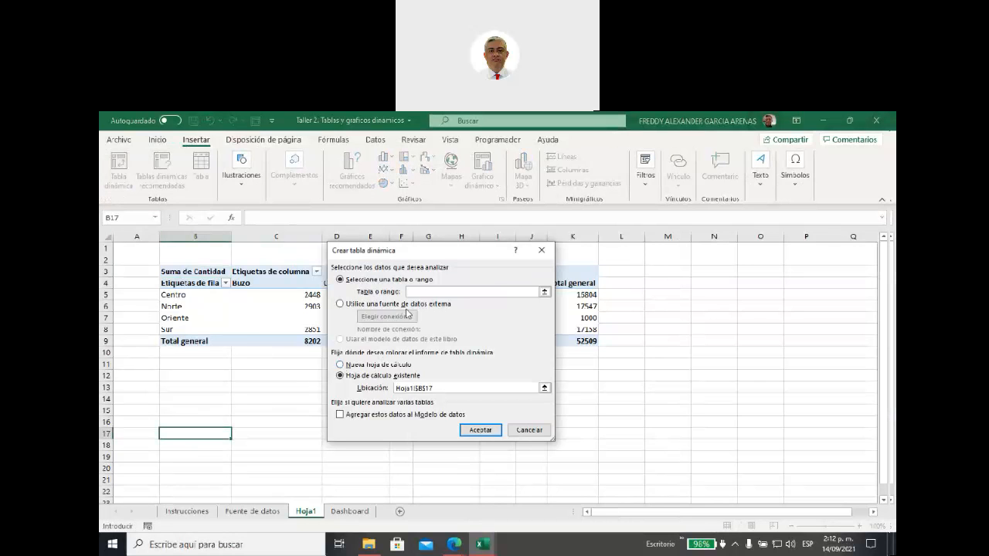
type("ventas")
left_click(479, 431)
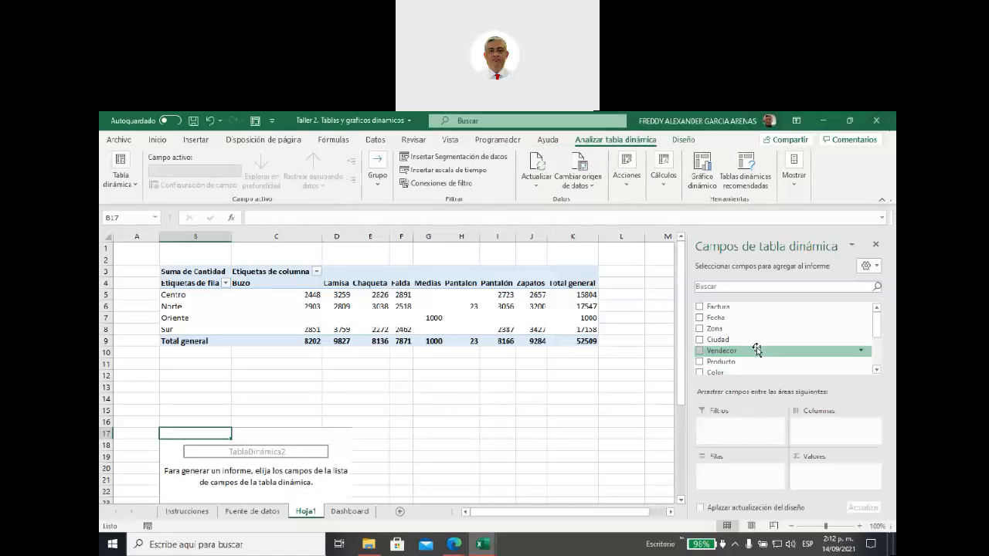
Lay out the second pivot table with Vendedor as rows, Ciudad as columns and the sum of V. total as values.
left_click(700, 351)
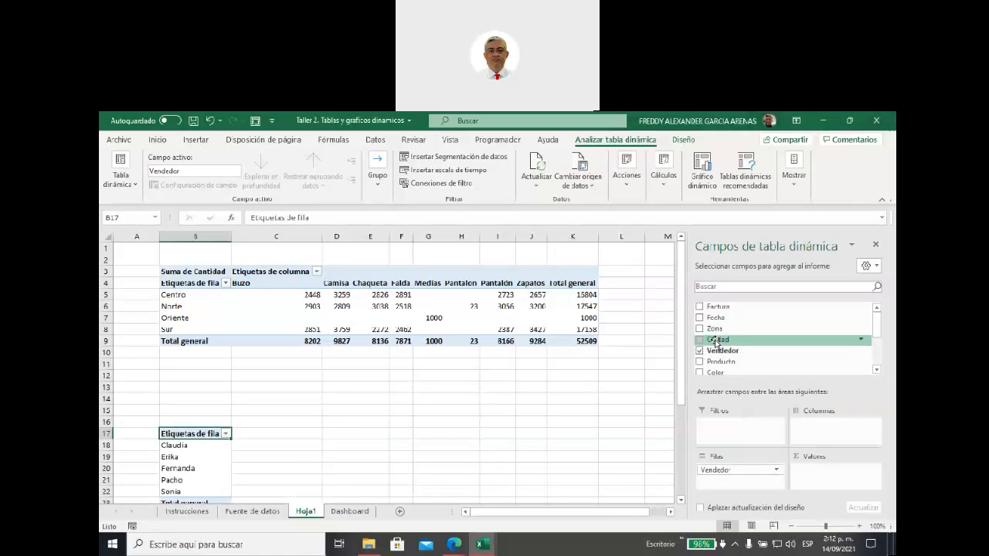
left_click_drag(716, 344, 811, 426)
scroll(750, 344, "down", 2)
scroll(749, 343, "down", 1)
left_click_drag(749, 343, 813, 478)
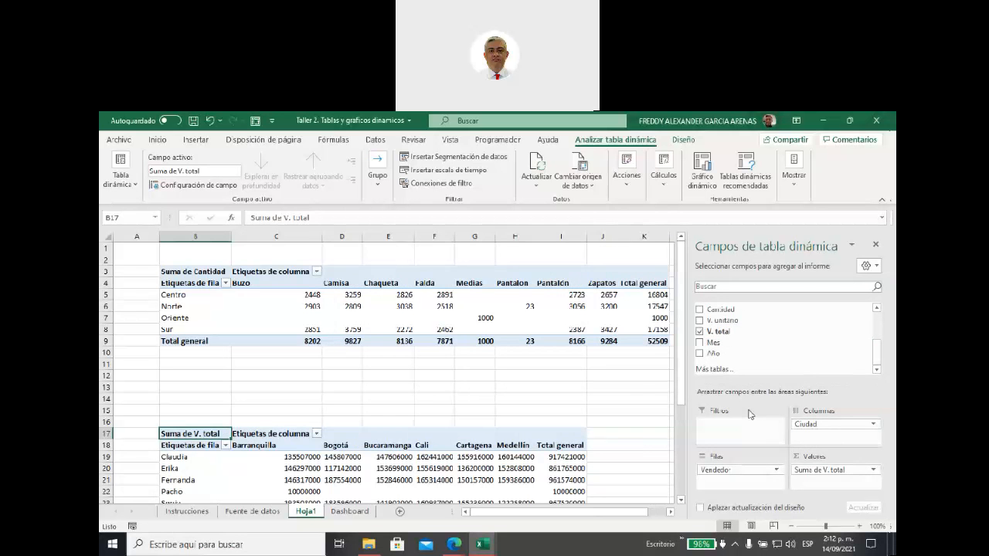
Set the pivot table of Zona by Producto to show 0 in its empty cells.
scroll(562, 401, "down", 2)
scroll(561, 402, "up", 2)
scroll(581, 405, "down", 1)
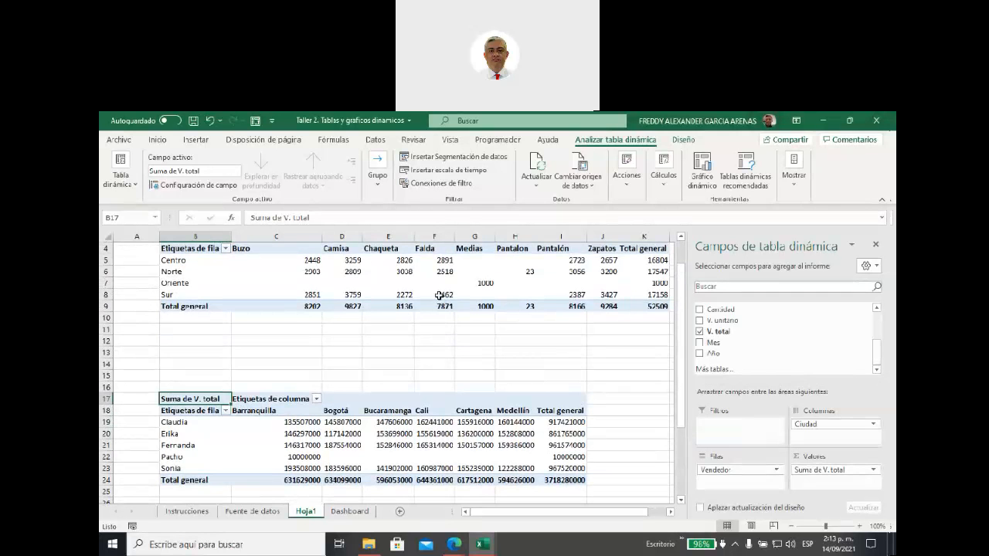
mouse_move(443, 281)
scroll(421, 340, "up", 1)
right_click(409, 313)
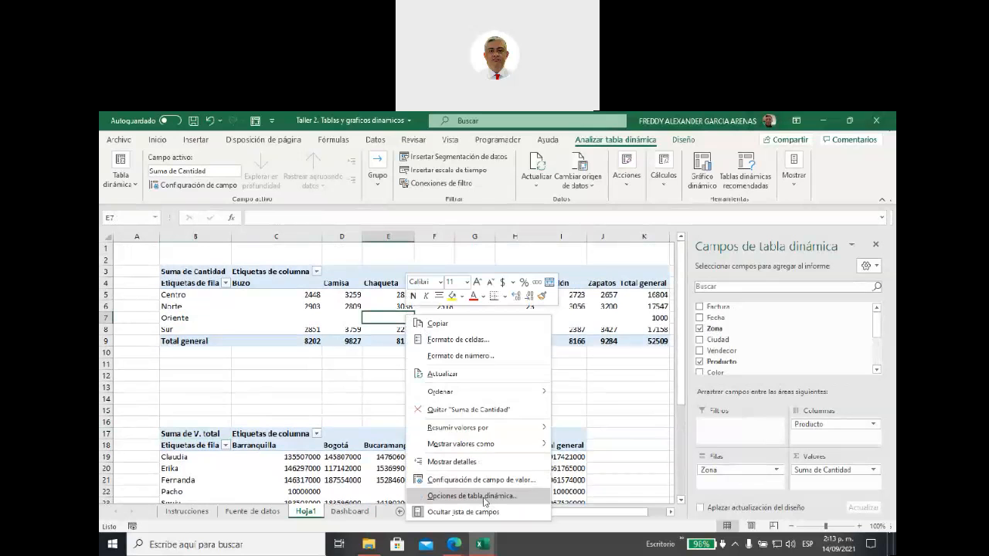
left_click(484, 498)
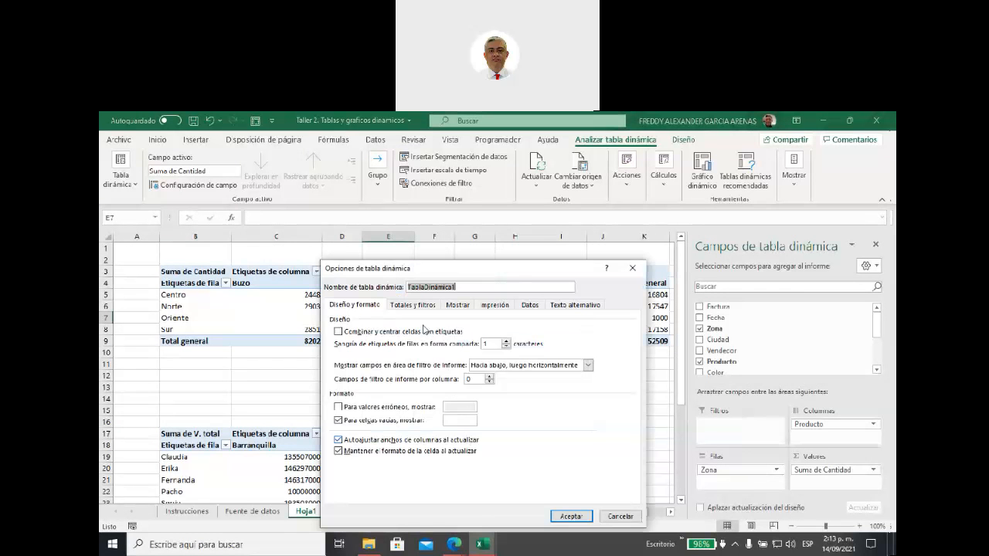
left_click(464, 419)
left_click(576, 516)
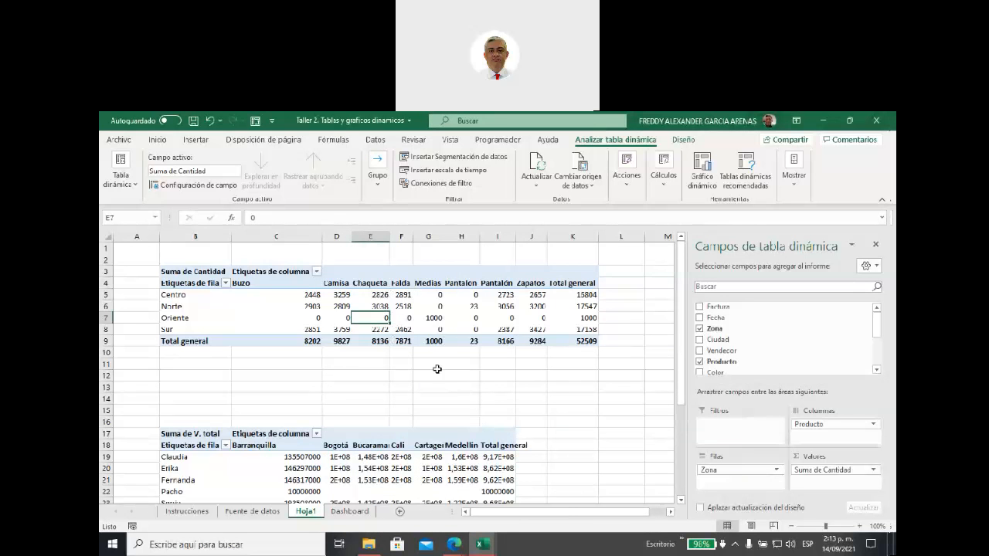
Set the pivot table of Vendedor by Ciudad to show 0 in its empty cells.
scroll(474, 377, "down", 2)
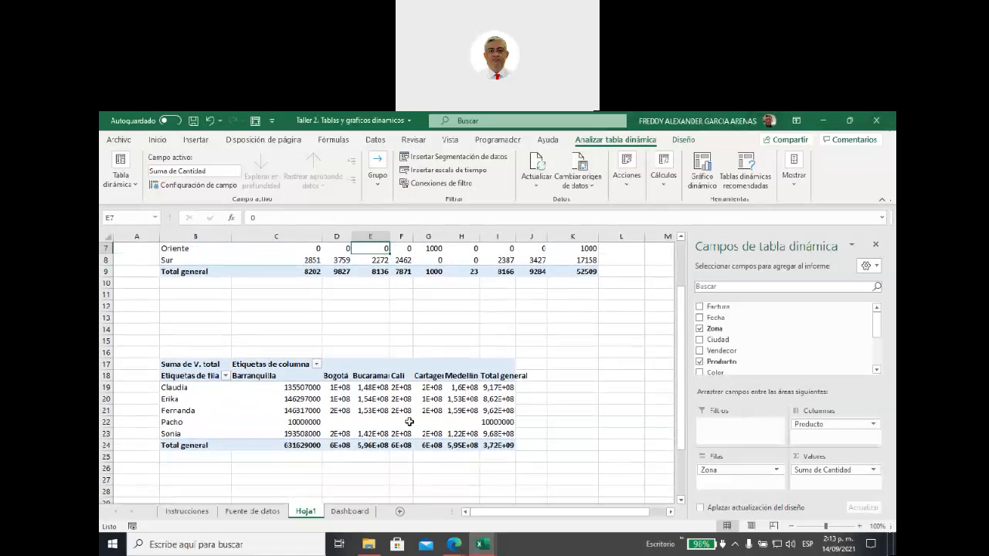
left_click(342, 399)
mouse_move(342, 399)
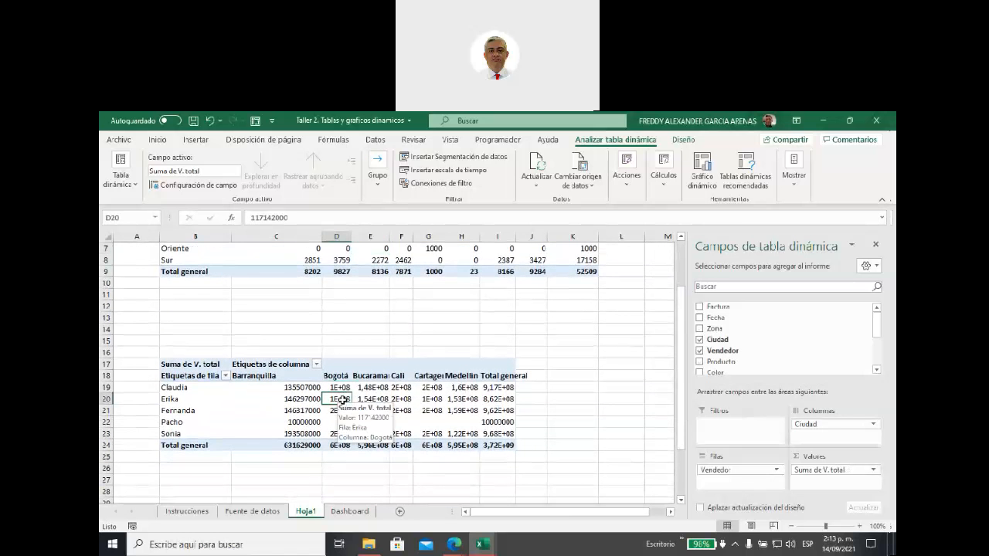
right_click(342, 399)
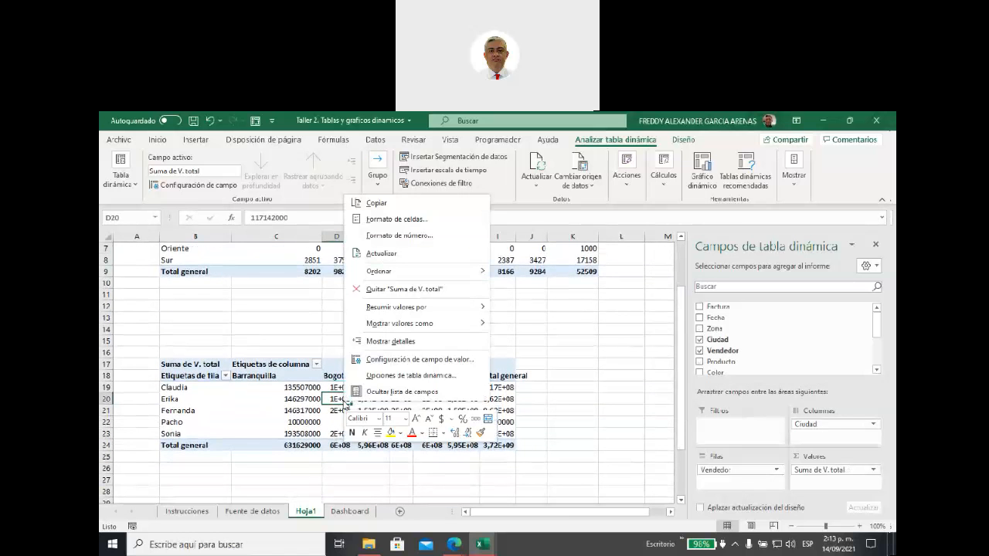
left_click(413, 379)
left_click(389, 394)
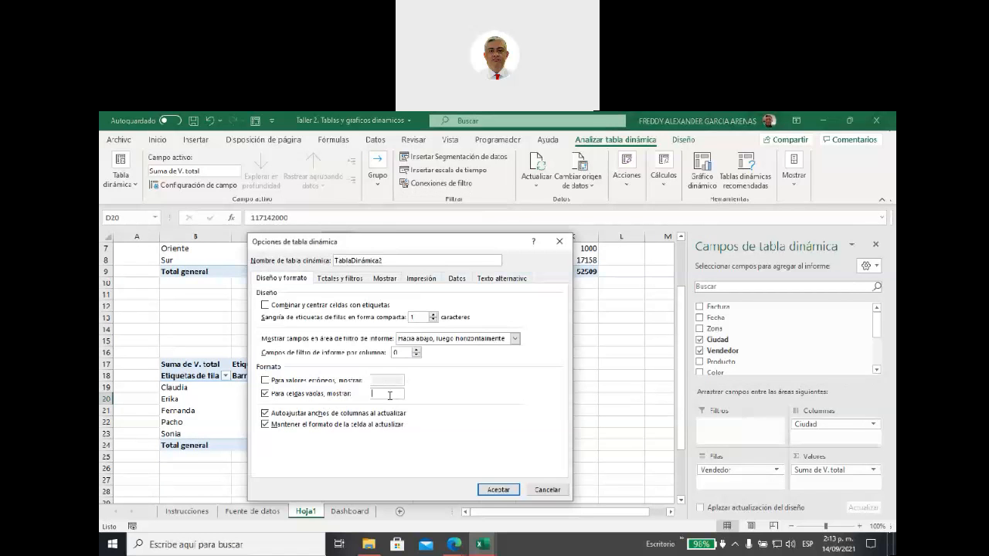
left_click(497, 489)
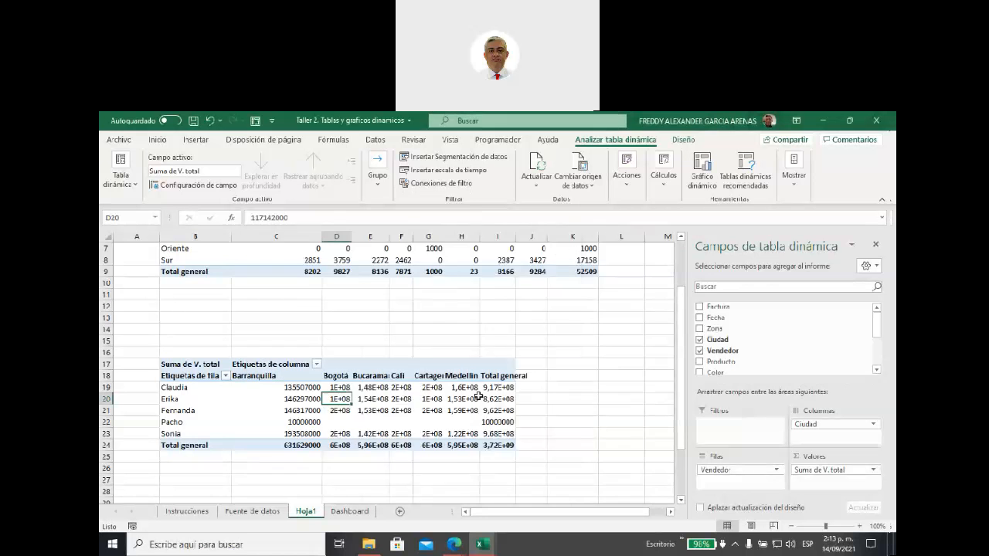
Format all values and totals of the Vendedor by Ciudad pivot table, C19 to I24, as Moneda.
scroll(499, 320, "up", 1)
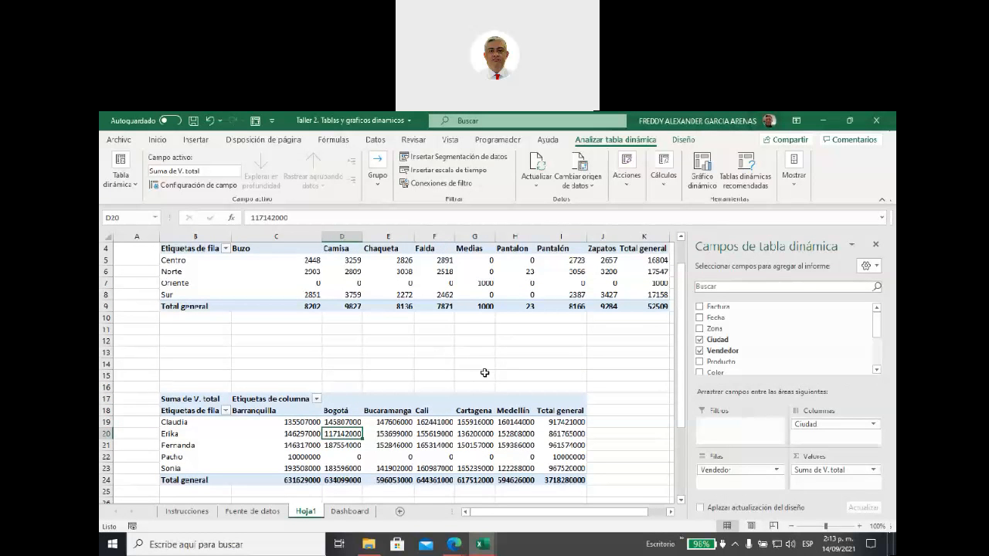
mouse_move(296, 422)
left_click_drag(296, 422, 566, 480)
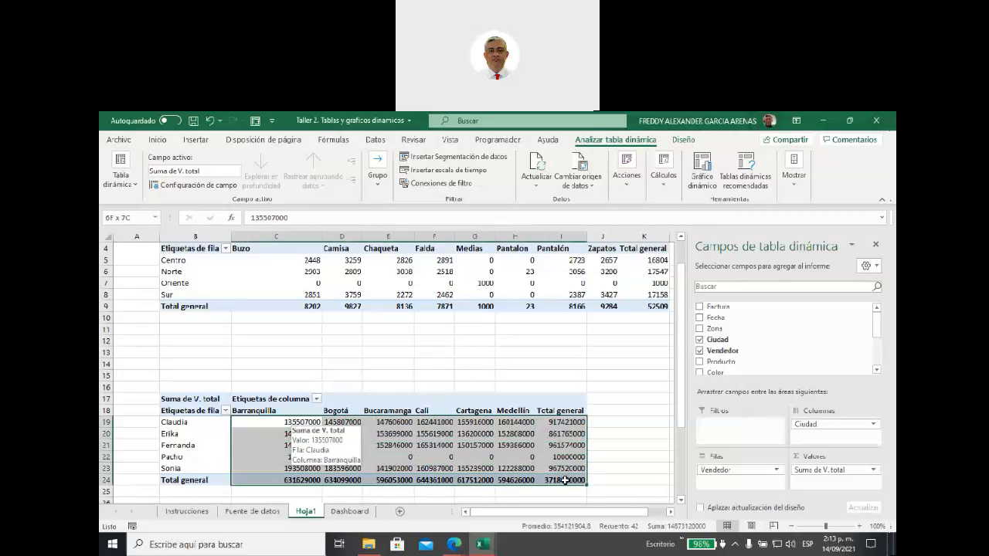
left_click(159, 140)
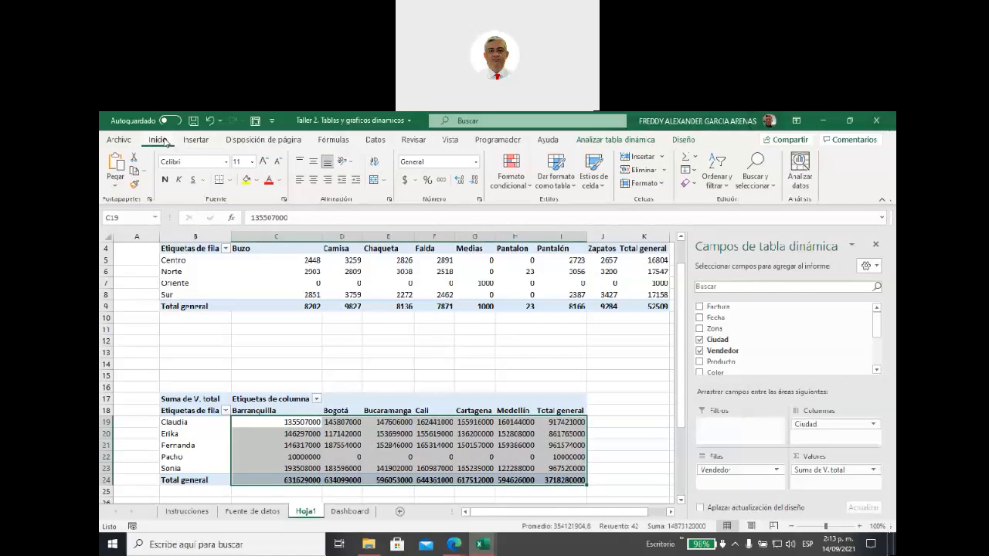
left_click(475, 162)
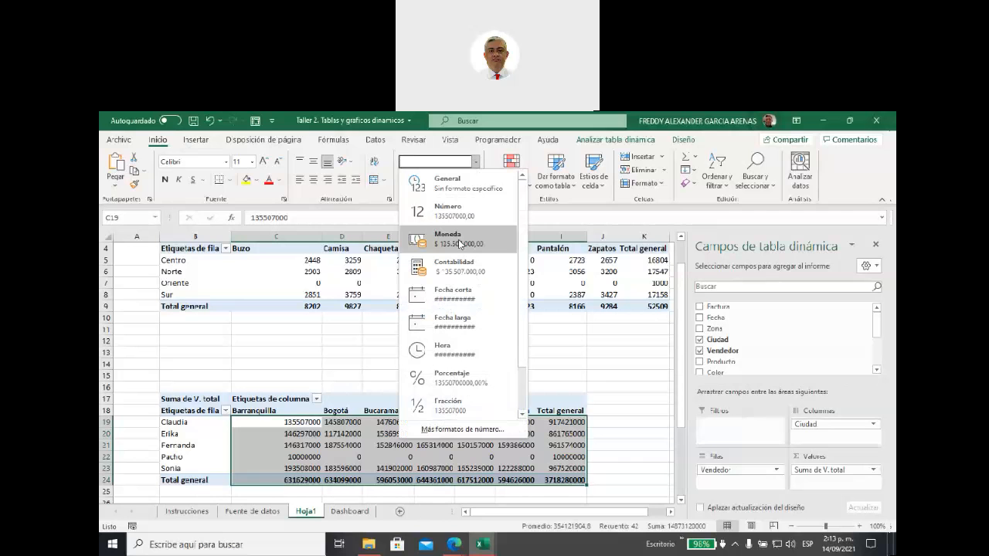
left_click(461, 244)
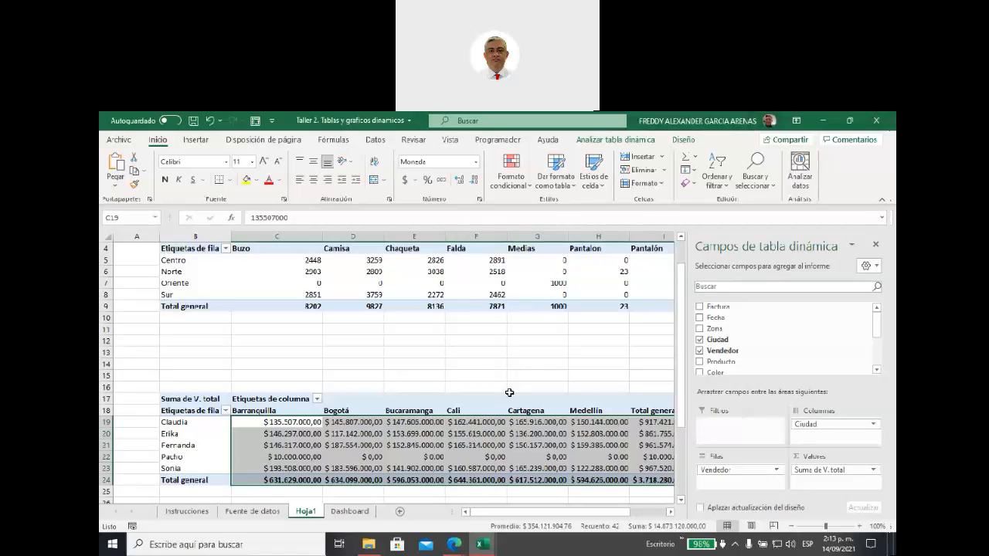
Apply the custom number format $ #.##0,00. to cells C19 to I24 so the amounts show in thousands.
left_click(479, 200)
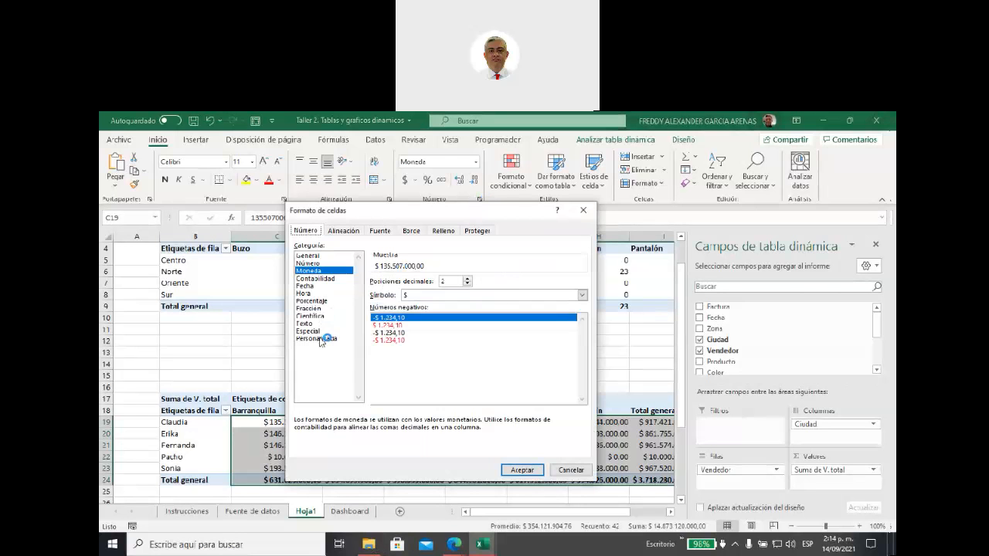
left_click(321, 339)
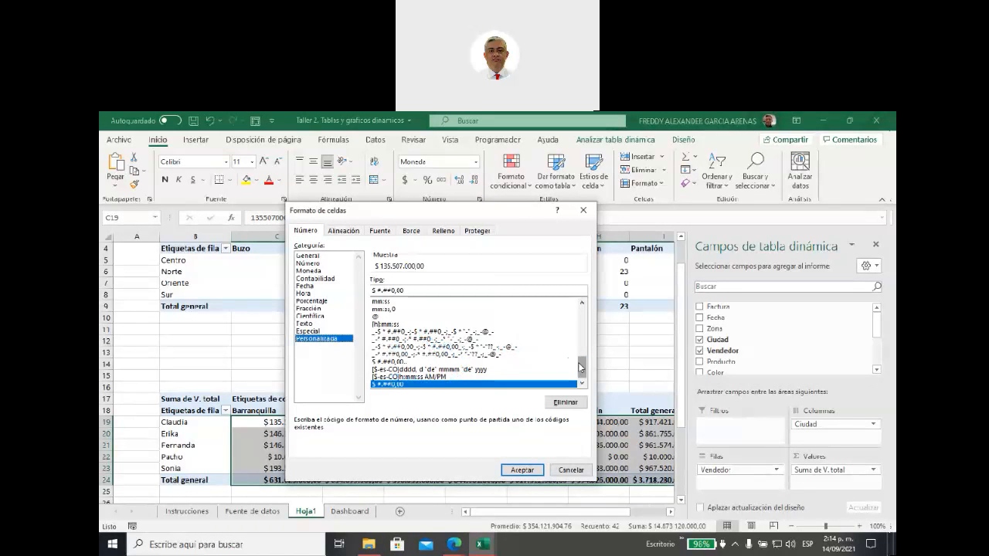
left_click(429, 290)
type(".")
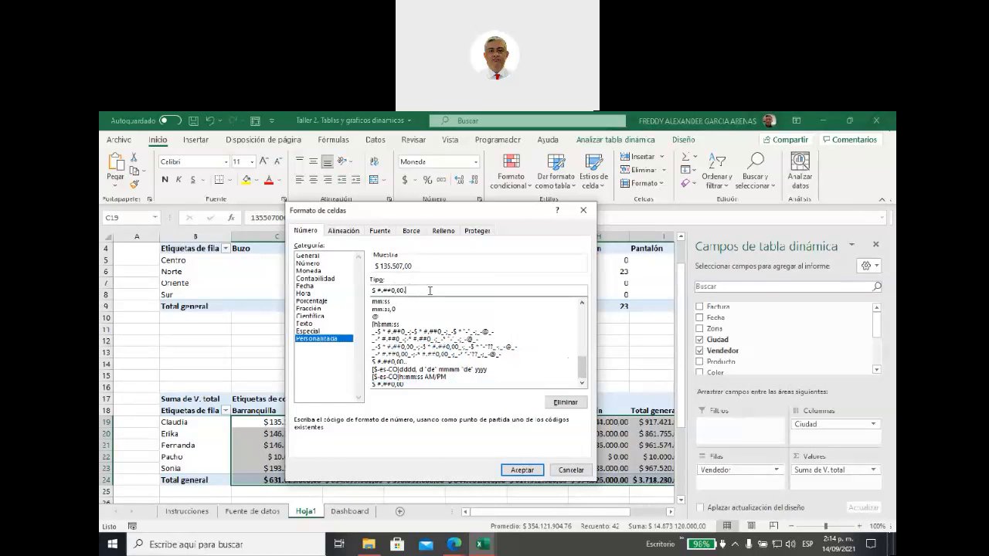
left_click_drag(427, 215, 443, 153)
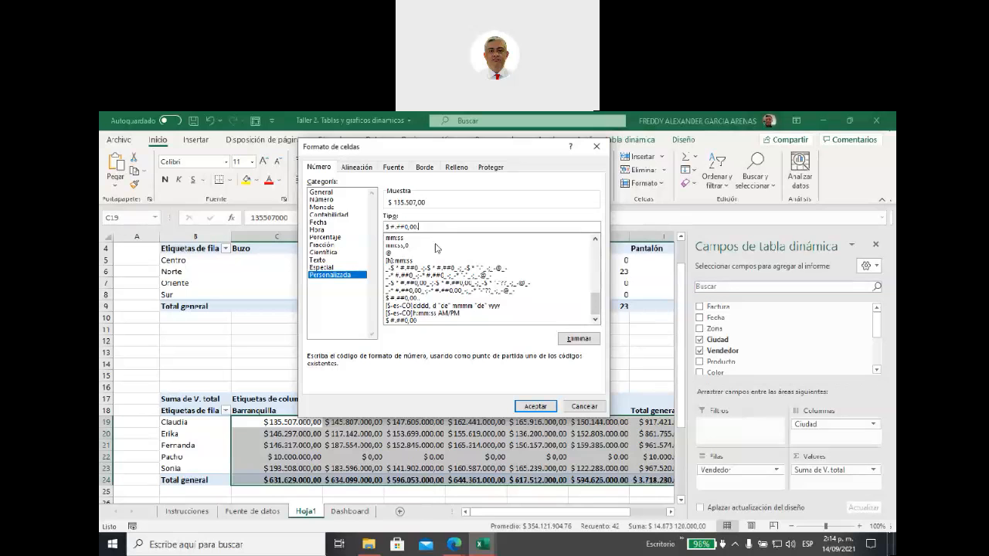
left_click(534, 410)
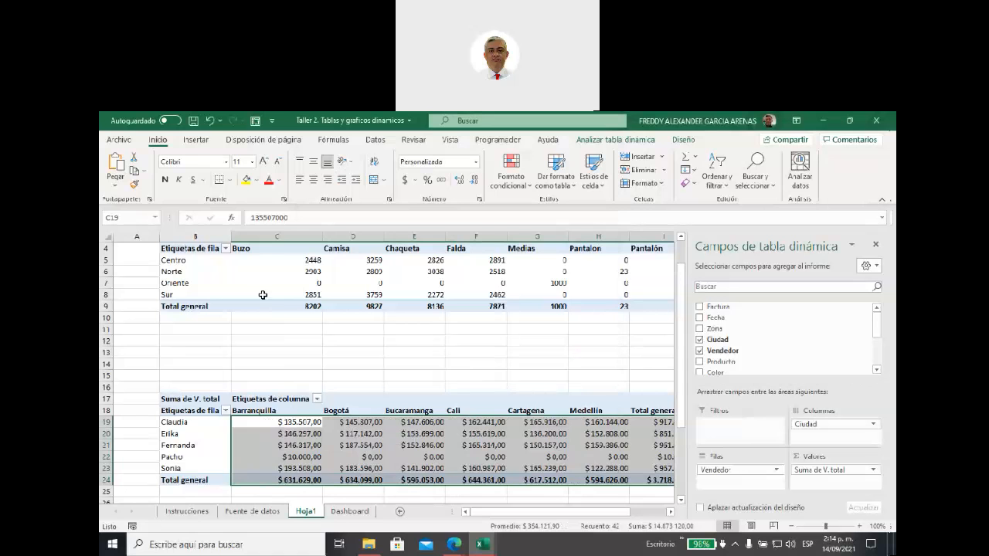
left_click(296, 218)
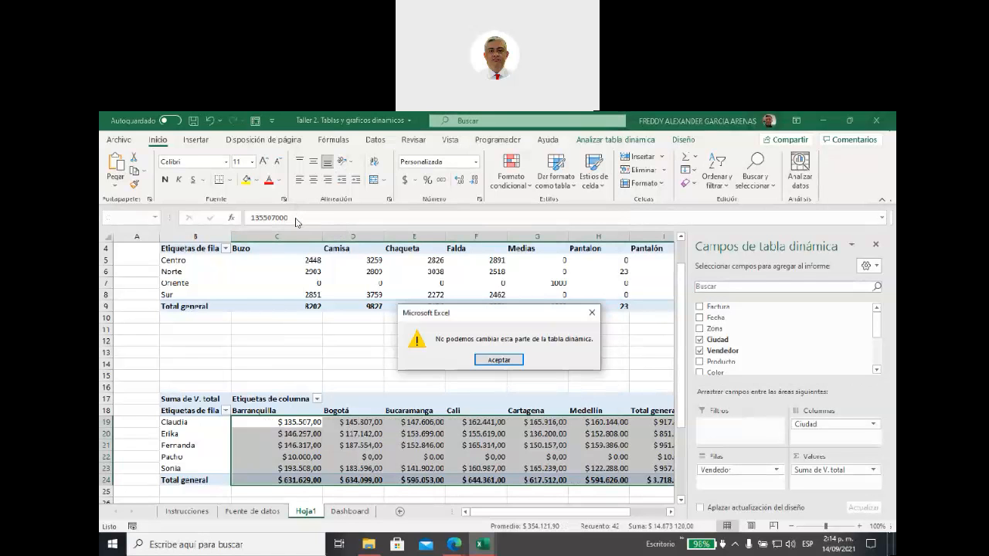
left_click(498, 361)
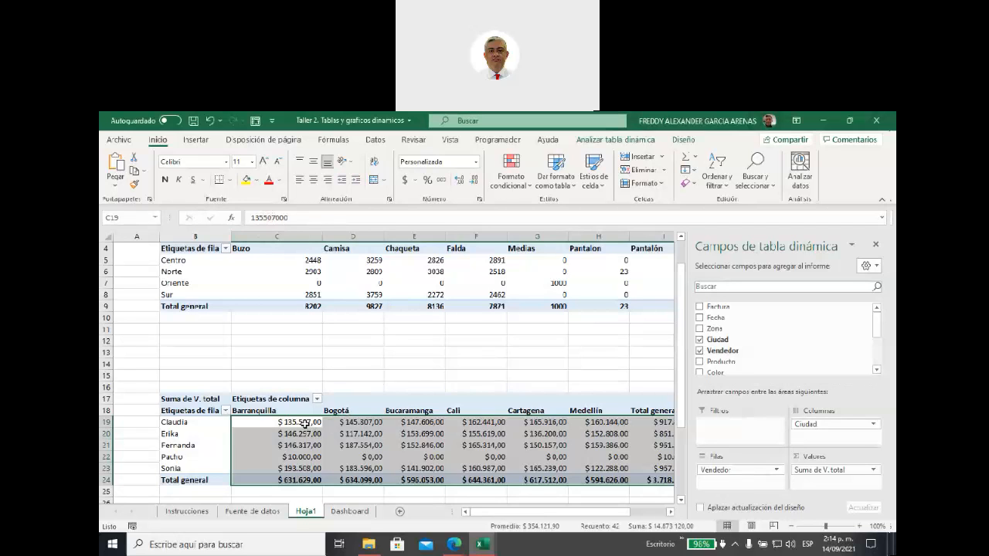
Remove both decimal places from the values and totals of the Vendedor by Ciudad pivot table.
mouse_move(306, 423)
scroll(433, 438, "down", 1)
scroll(435, 437, "down", 1)
scroll(433, 432, "up", 1)
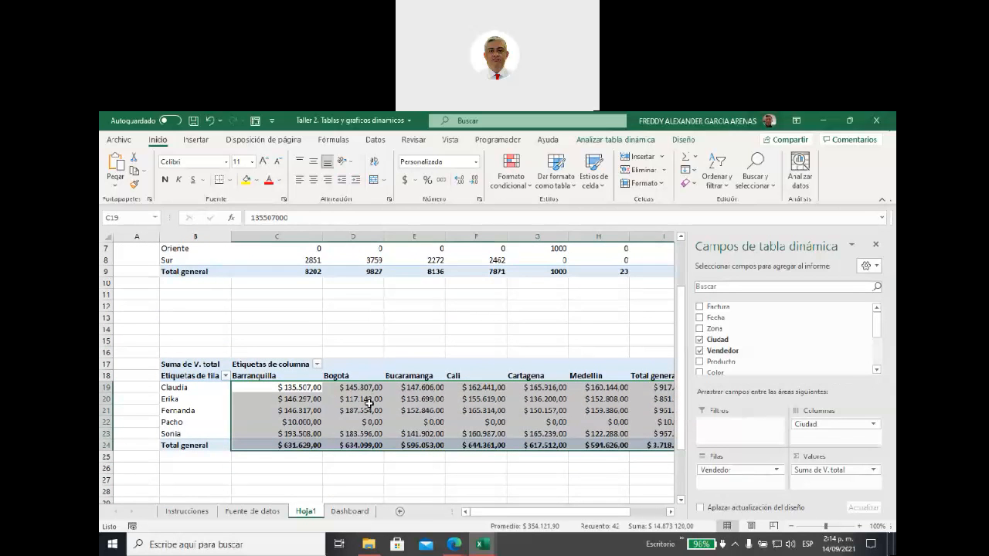
mouse_move(362, 399)
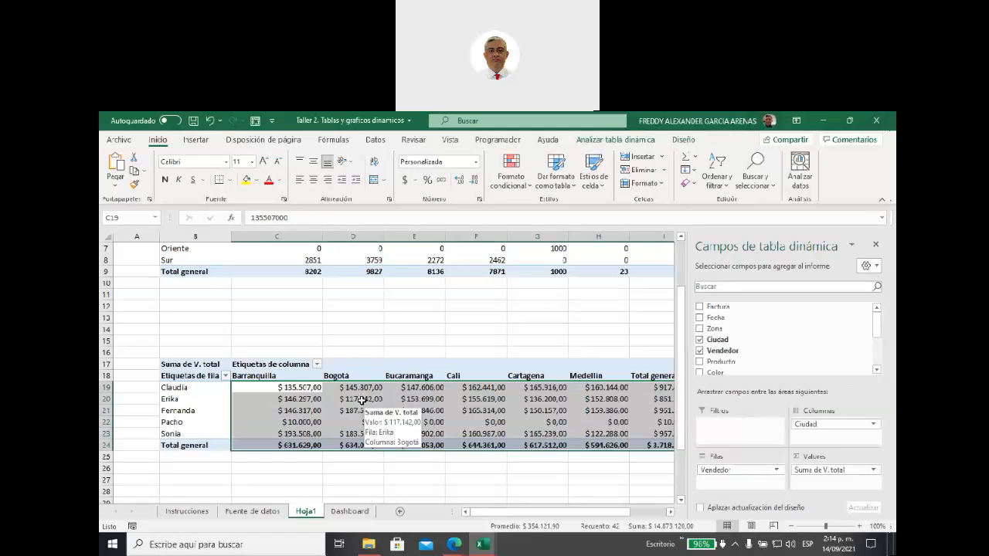
left_click(474, 180)
left_click(474, 181)
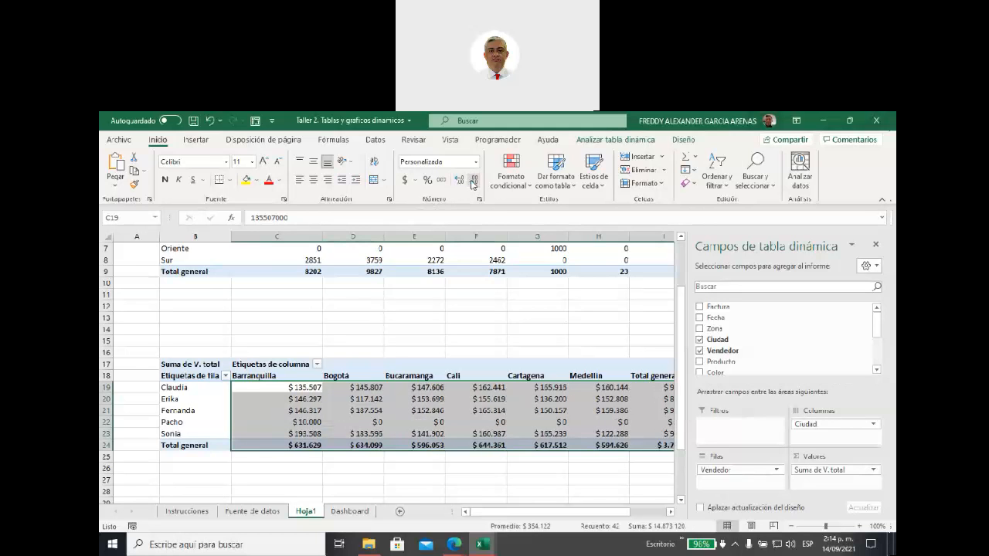
Rename the row and column label headers of the Zona by Producto pivot table as Zonas and Productos.
mouse_move(470, 423)
scroll(465, 353, "up", 2)
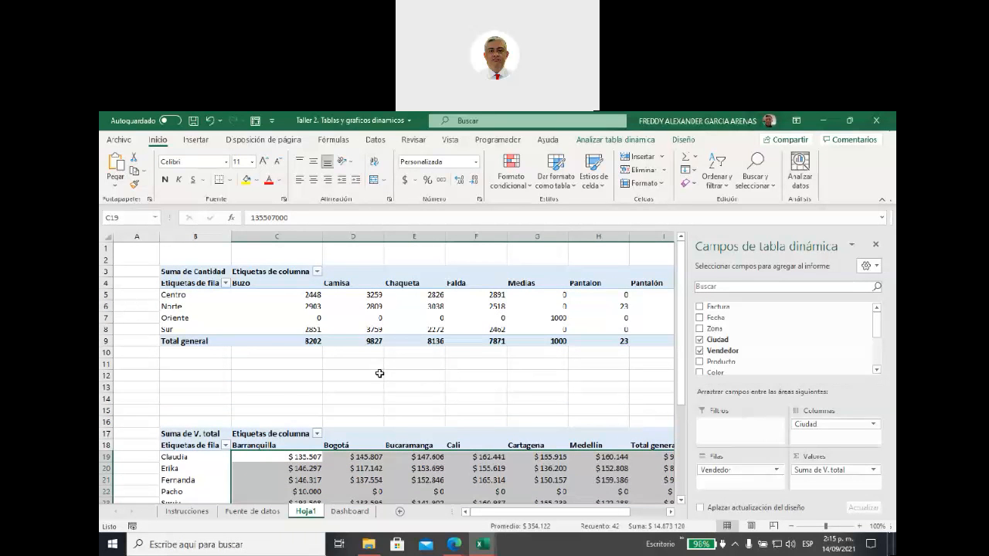
left_click(202, 283)
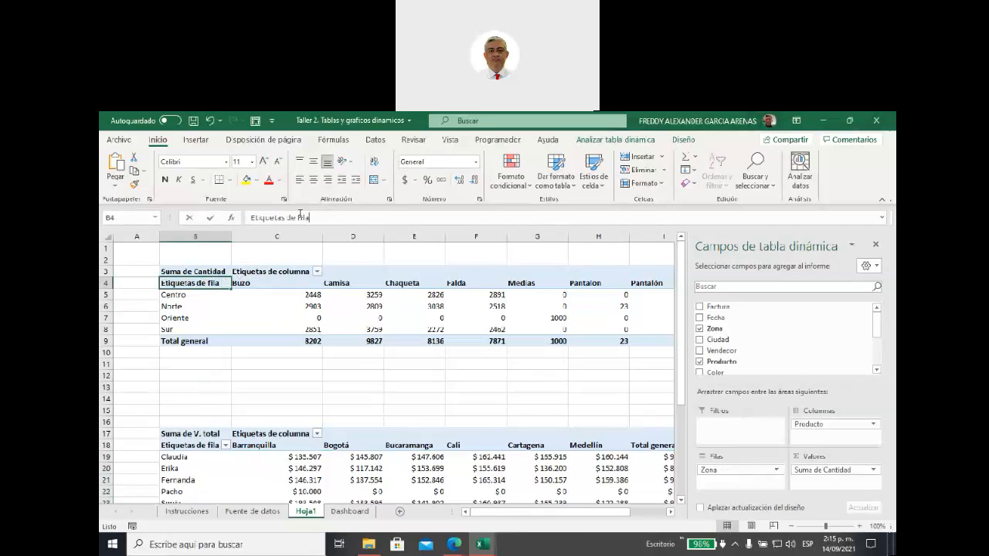
left_click_drag(329, 217, 230, 221)
type("Zonas")
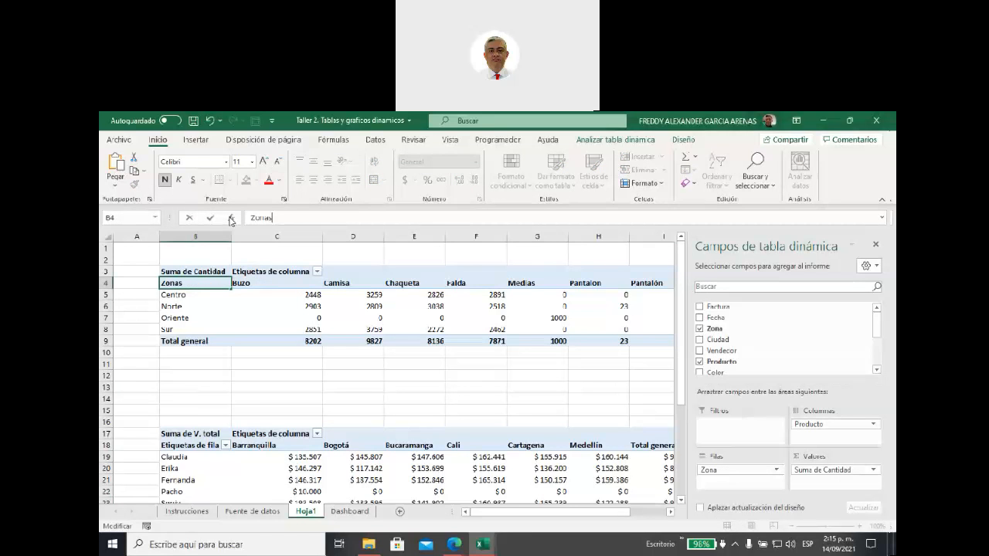
left_click(296, 270)
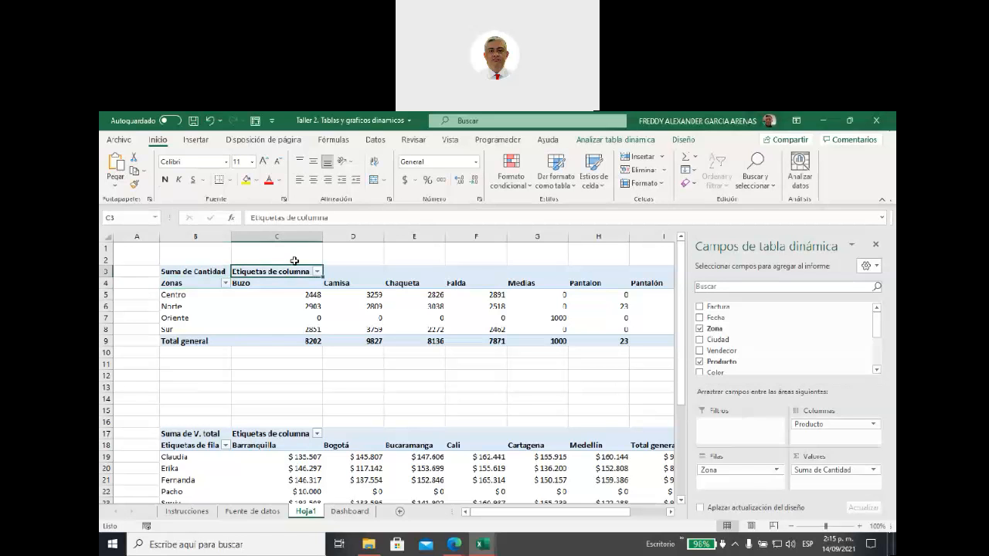
left_click_drag(335, 221, 239, 225)
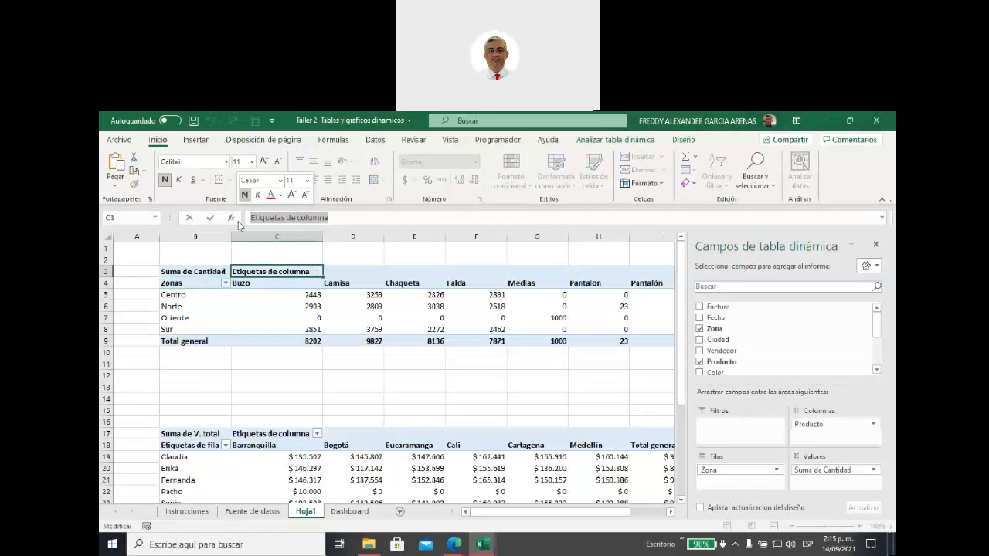
type("Productos")
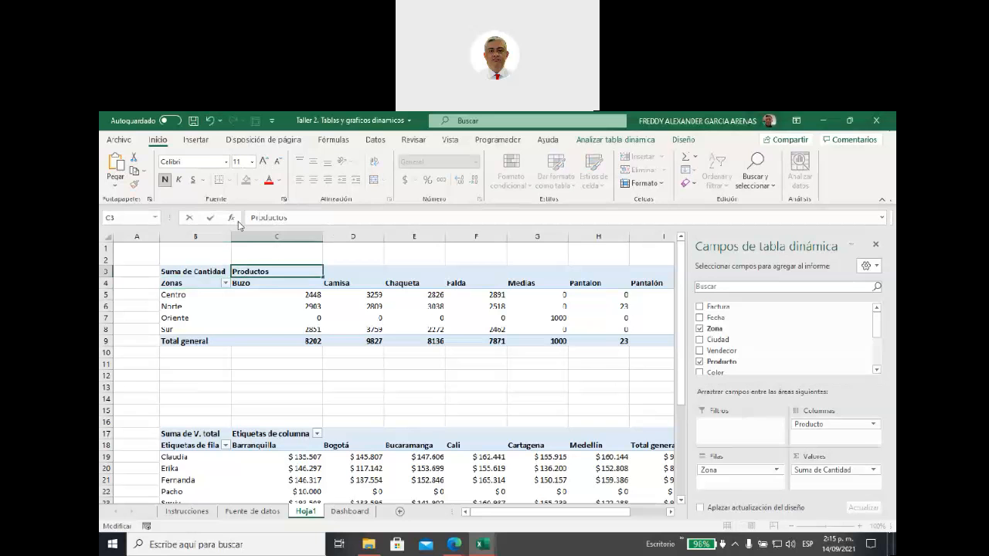
left_click(329, 385)
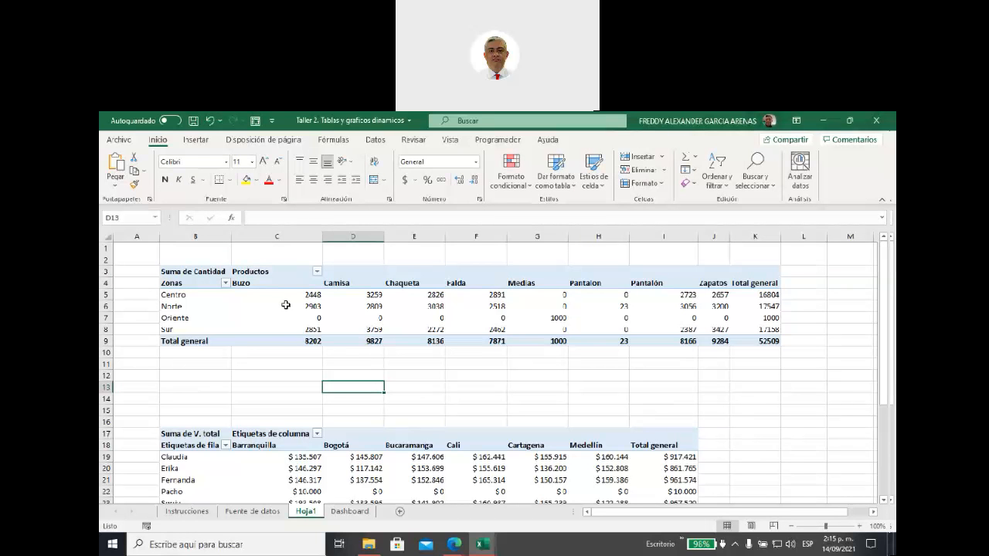
left_click_drag(292, 295, 715, 330)
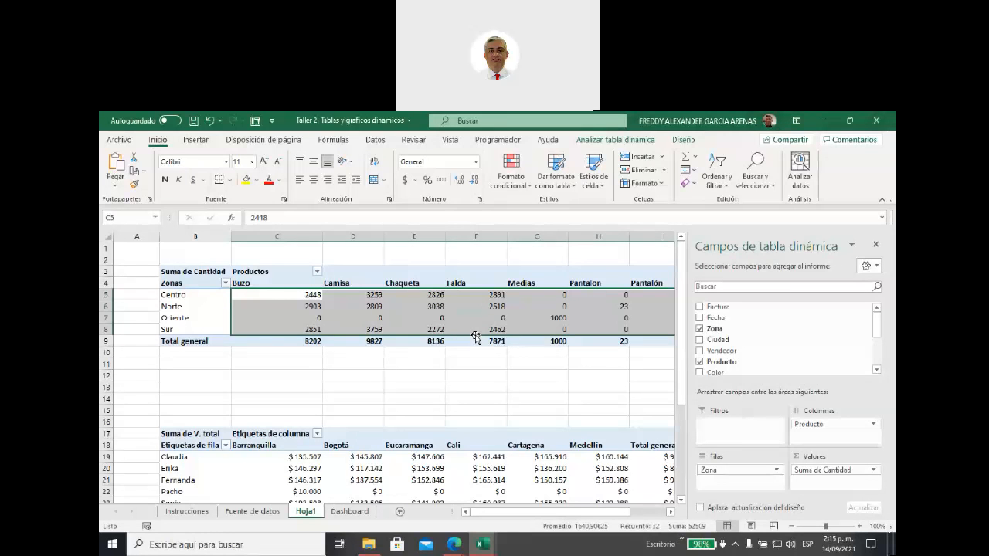
scroll(405, 394, "down", 2)
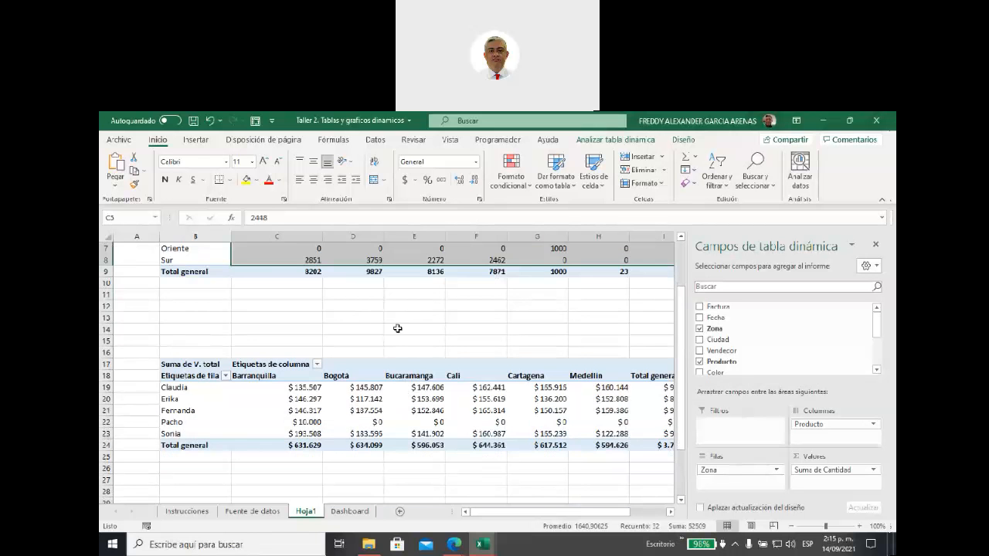
scroll(393, 323, "up", 1)
scroll(357, 310, "up", 1)
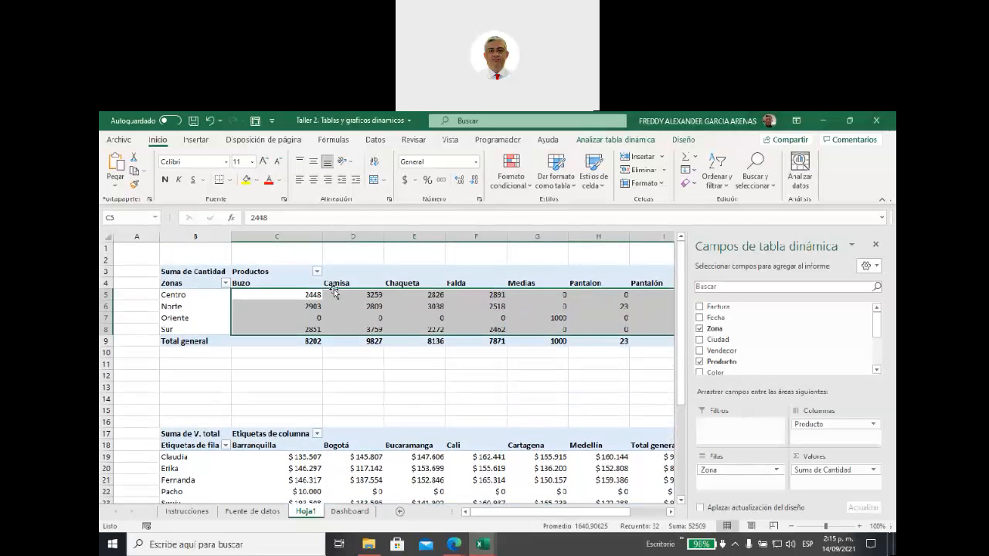
mouse_move(355, 317)
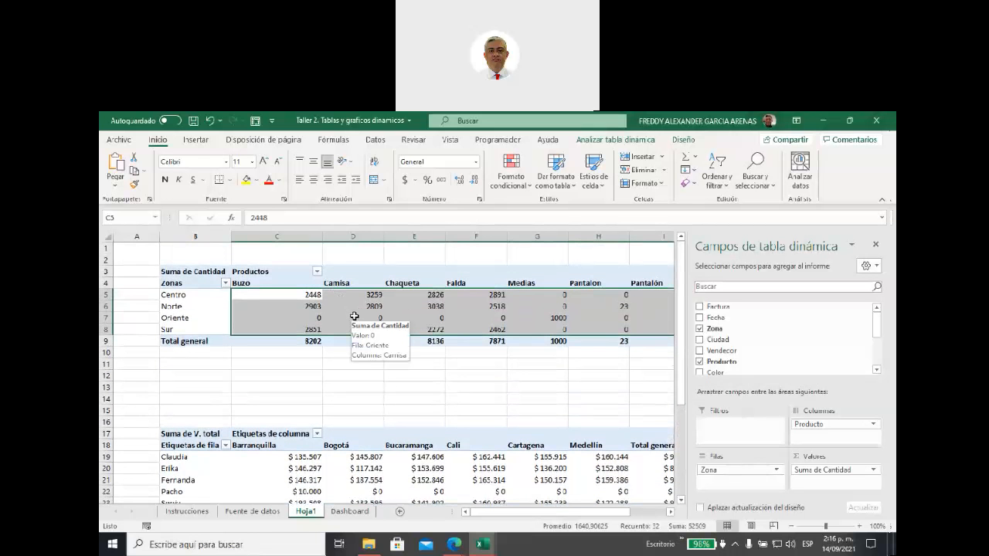
Rename the row and column label headers of the Vendedor by Ciudad pivot table as Vendedores and Ciudades.
scroll(352, 314, "down", 3)
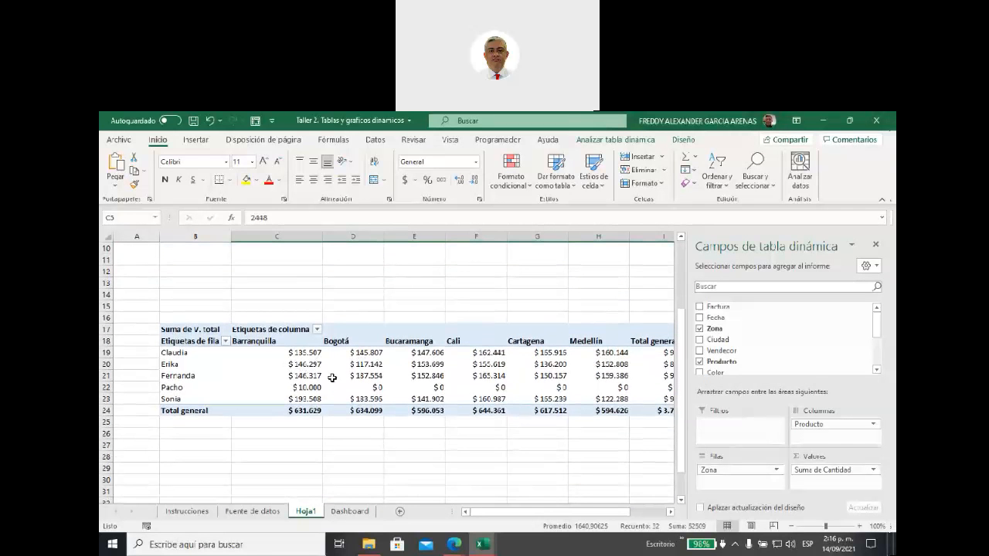
left_click(195, 342)
left_click_drag(330, 216, 229, 217)
type("Vendedores")
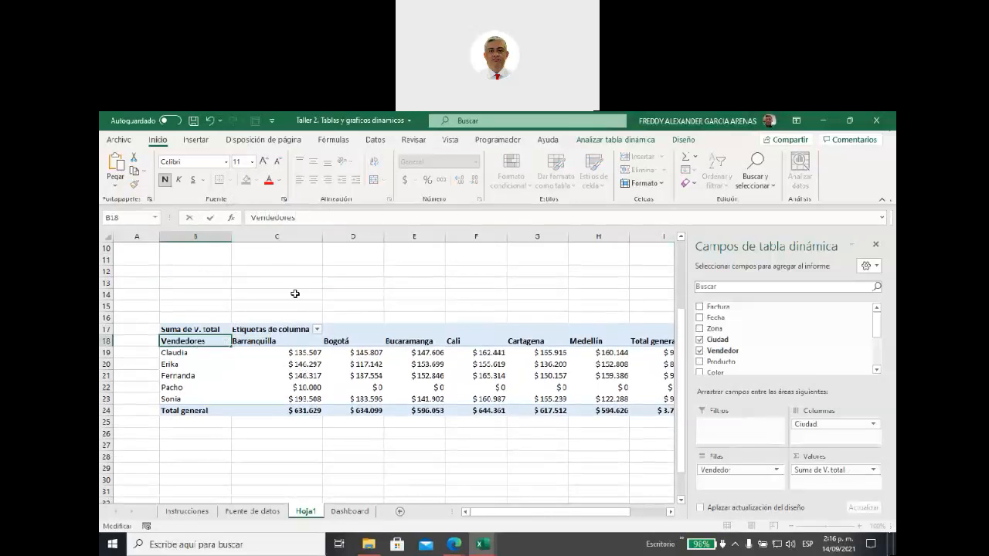
left_click(292, 328)
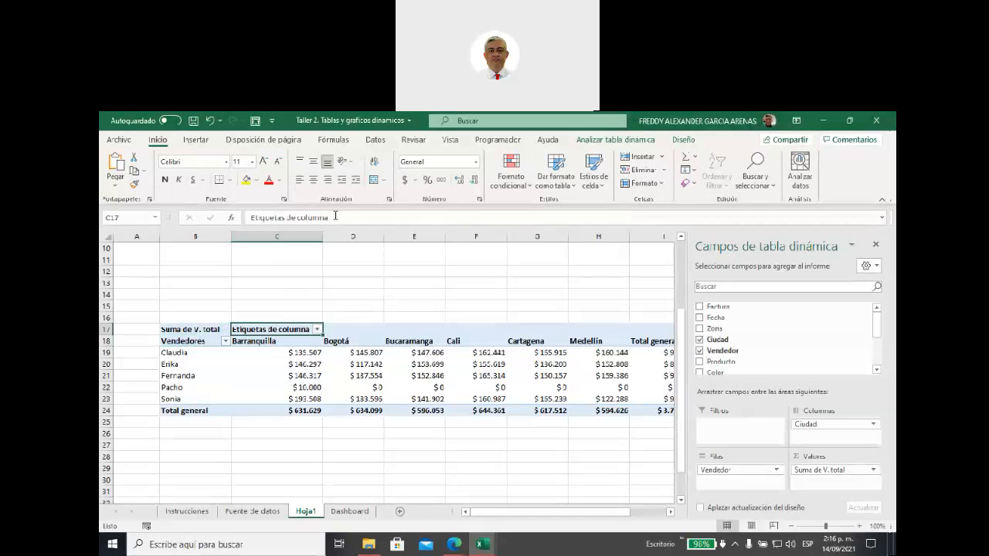
left_click_drag(334, 218, 242, 220)
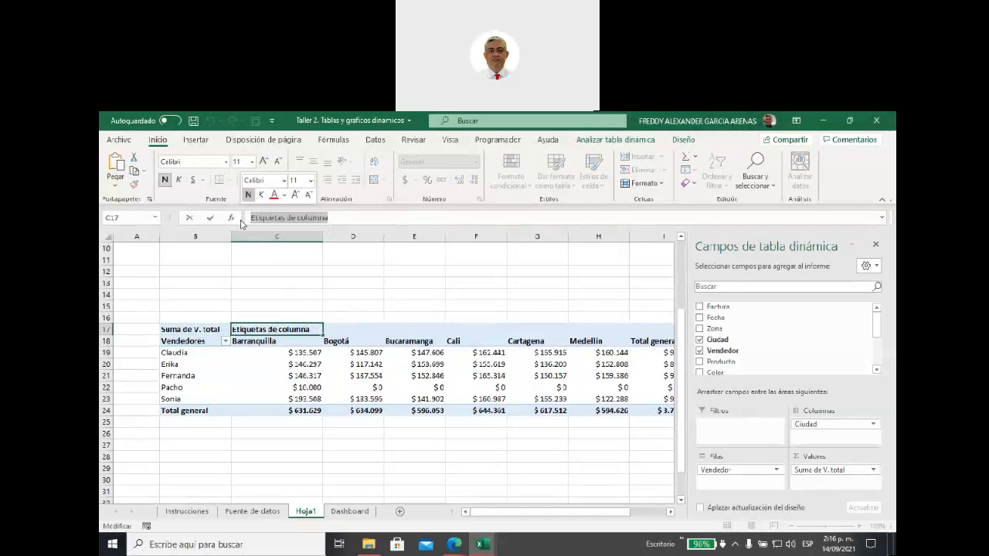
type("Ciudades")
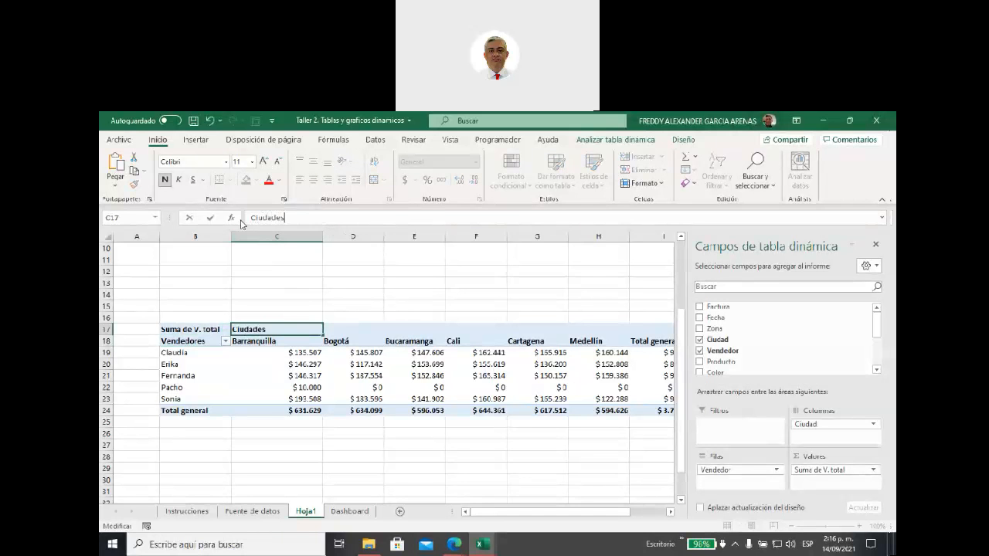
left_click(381, 306)
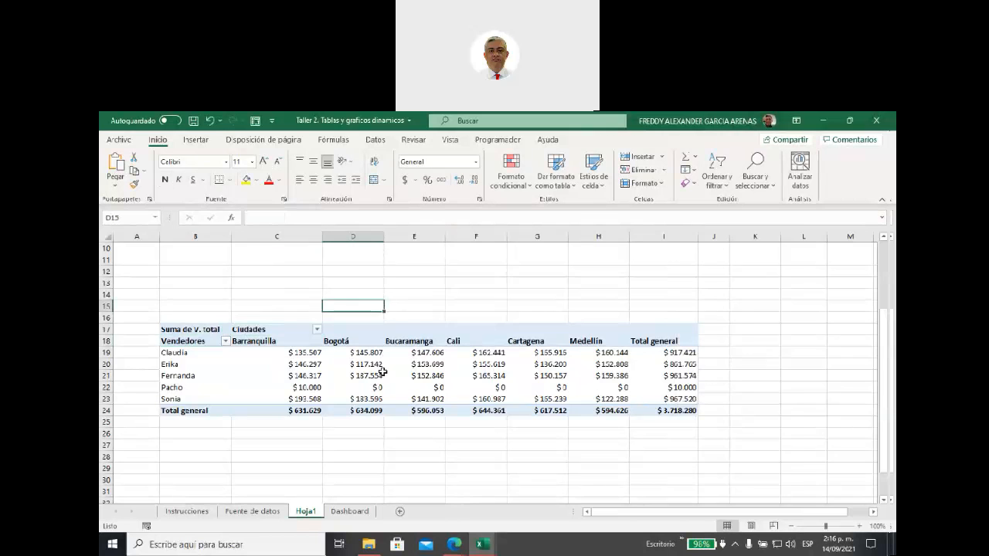
Examine the sales amounts of each seller per city and the totals in the Vendedores by Ciudades pivot table.
left_click(380, 378)
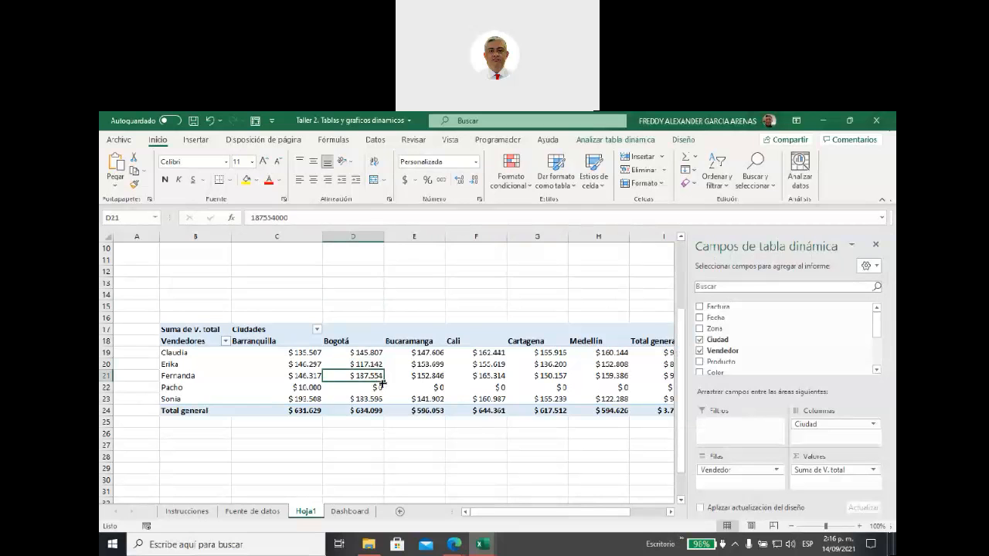
left_click(180, 352)
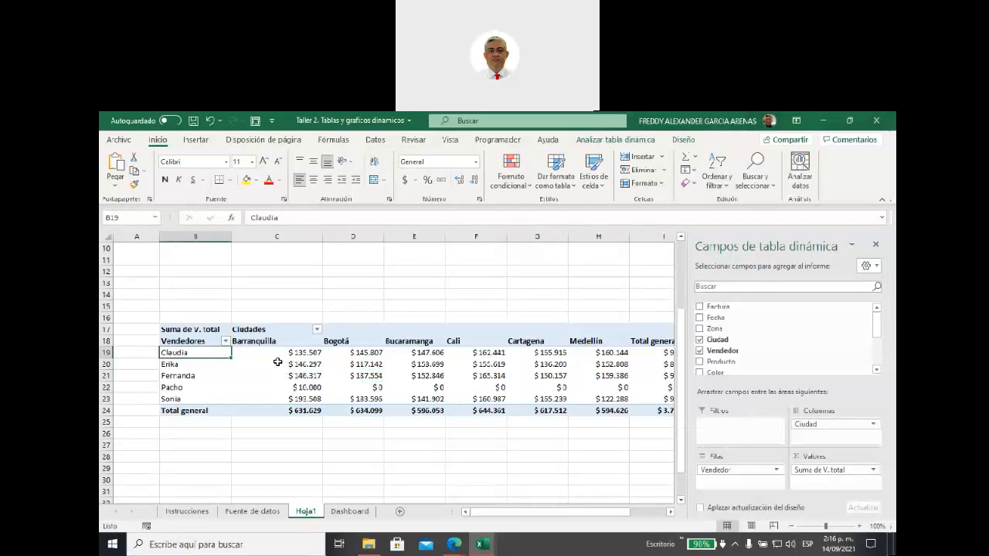
left_click(309, 354)
left_click(355, 353)
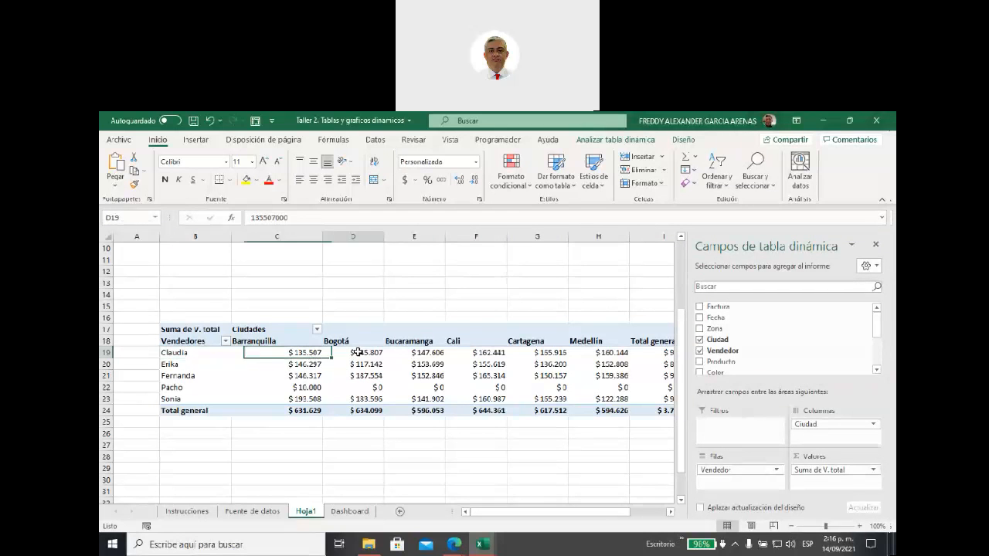
left_click(415, 354)
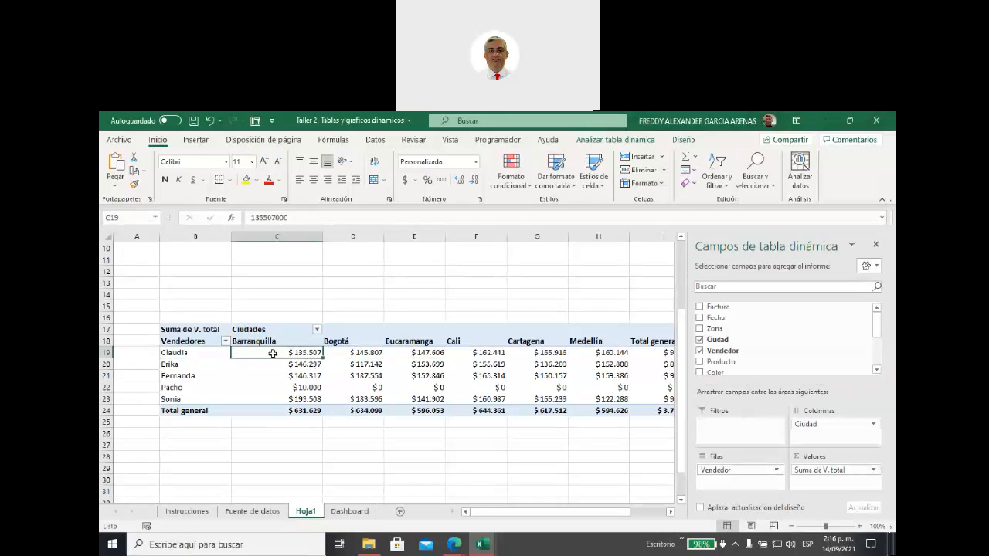
mouse_move(308, 362)
mouse_move(490, 515)
left_mouse_down()
mouse_move(520, 513)
mouse_move(507, 512)
left_mouse_up()
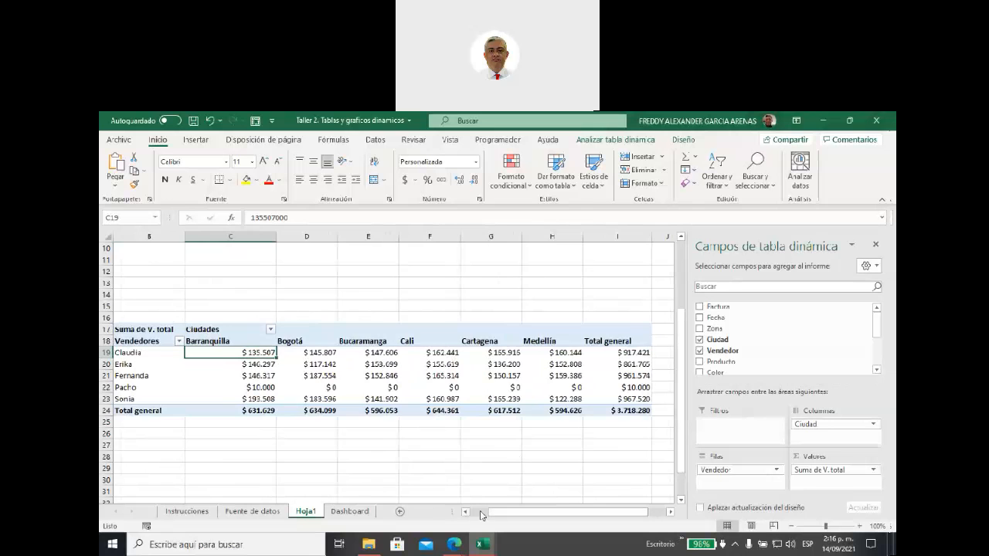
left_click_drag(497, 517, 474, 513)
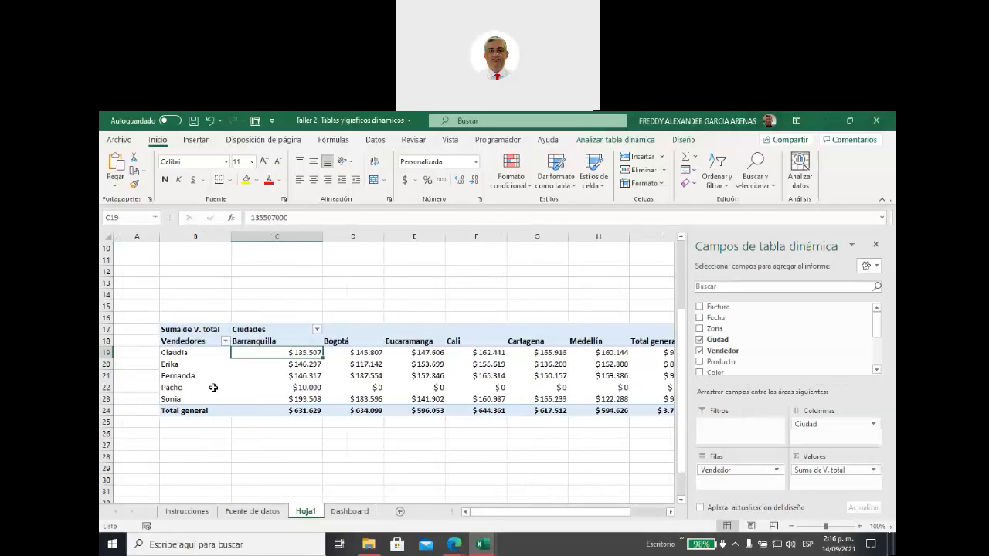
mouse_move(236, 361)
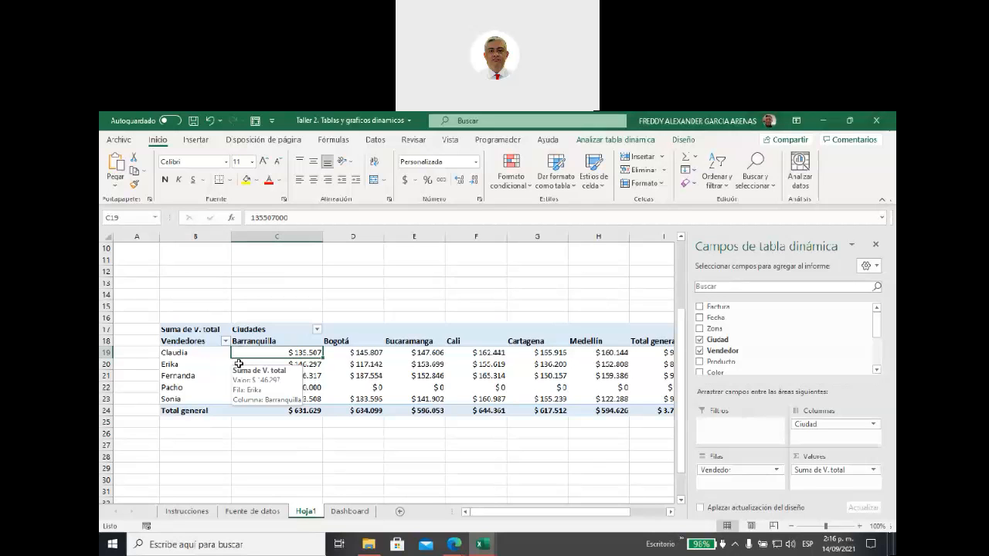
mouse_move(249, 387)
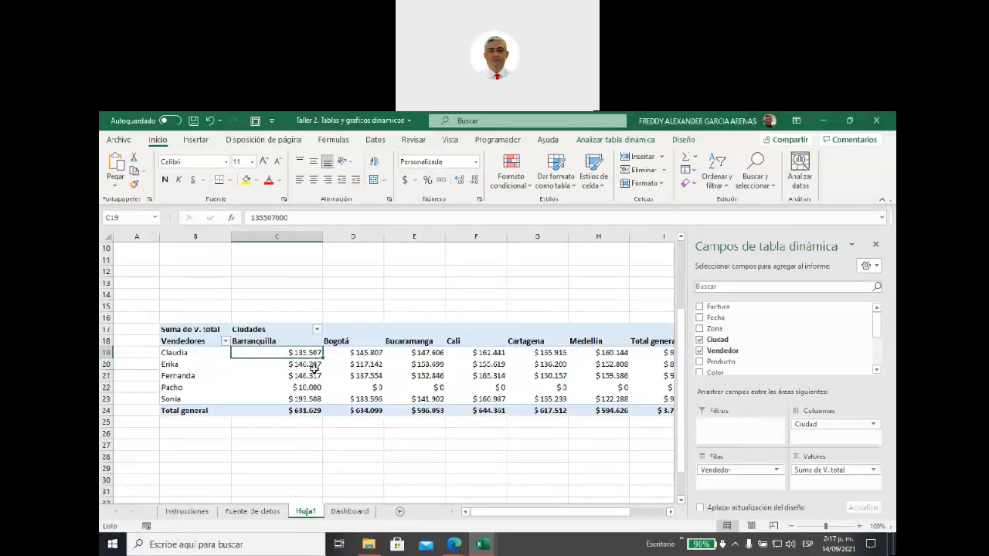
Insert a pivot table based on the ventas table at cell N3 of the existing sheet Hoja1.
mouse_move(337, 398)
scroll(336, 400, "down", 3)
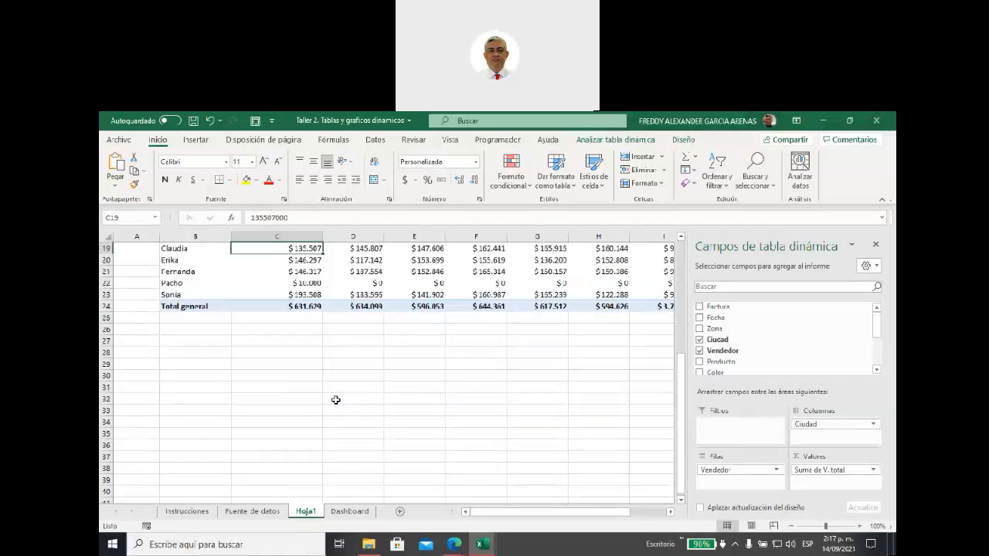
scroll(336, 401, "up", 1)
left_click_drag(476, 512, 610, 502)
left_click(533, 435)
key("Right")
key("Right")
key("Right")
key("Right")
key("Right")
key("Right")
key("Up")
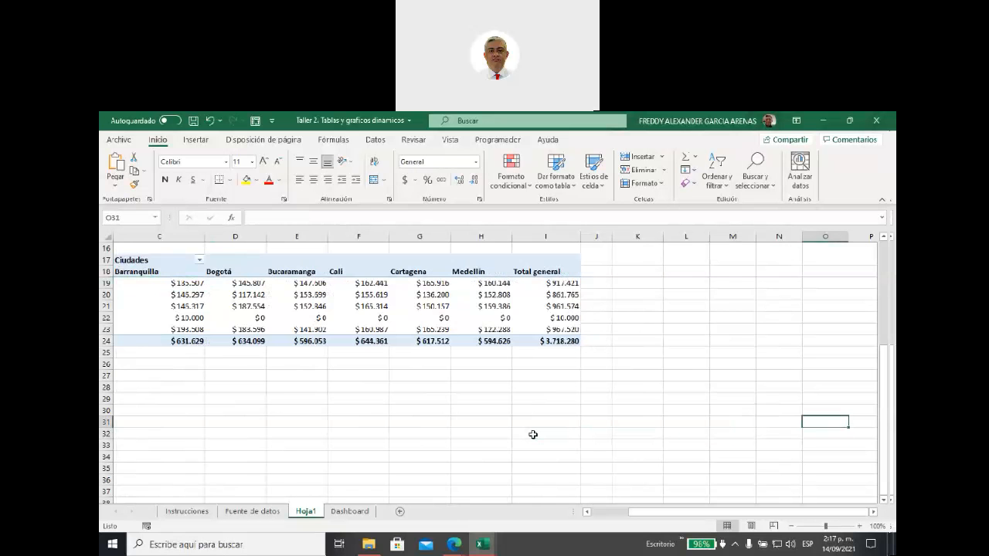
key("Up")
key("Up")
key("Up")
key("Up")
key("Up")
key("Up")
key("Up")
key("Up")
key("Up")
key("Up")
key("Up")
key("Up")
key("Up")
key("Up")
key("Up")
key("Up")
key("Up")
key("Up")
key("Up")
key("Up")
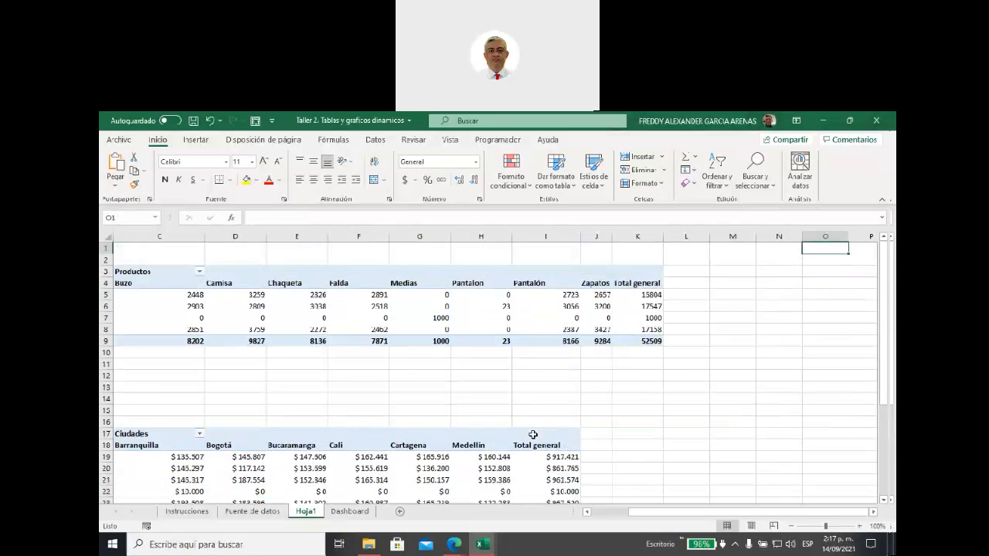
key("Right")
key("Right")
key("Right")
key("Right")
key("Right")
key("Left")
key("Left")
key("Left")
key("Left")
key("Left")
key("Left")
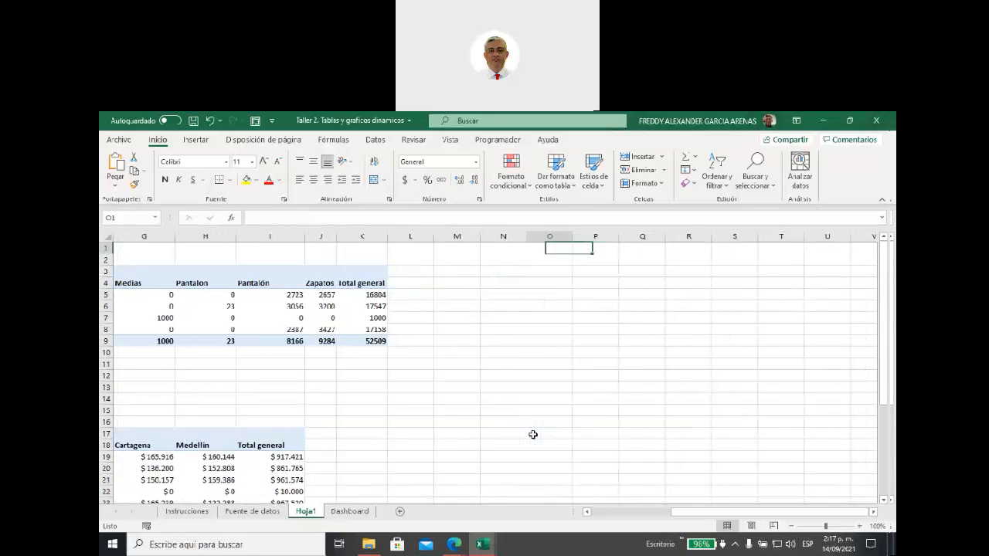
key("Down")
key("Down")
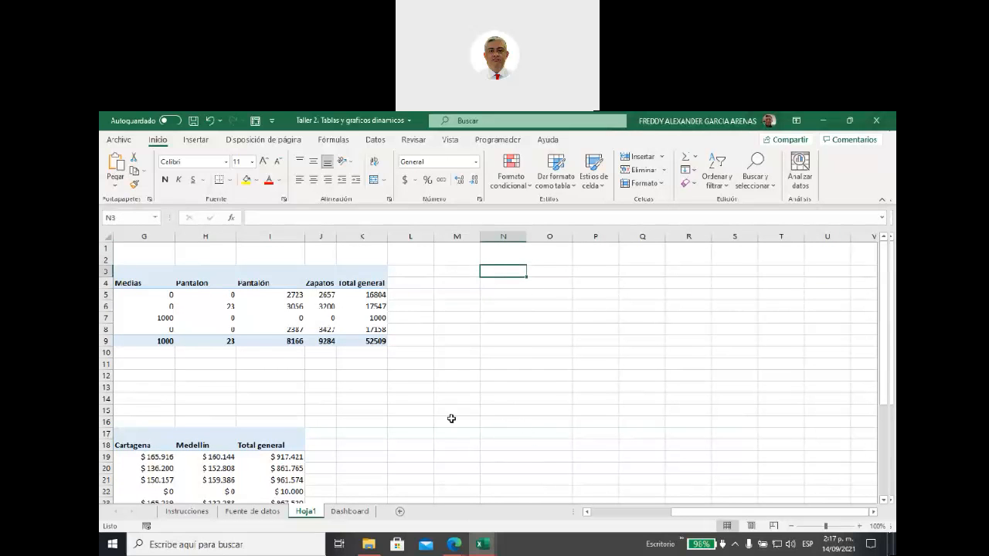
left_click(196, 140)
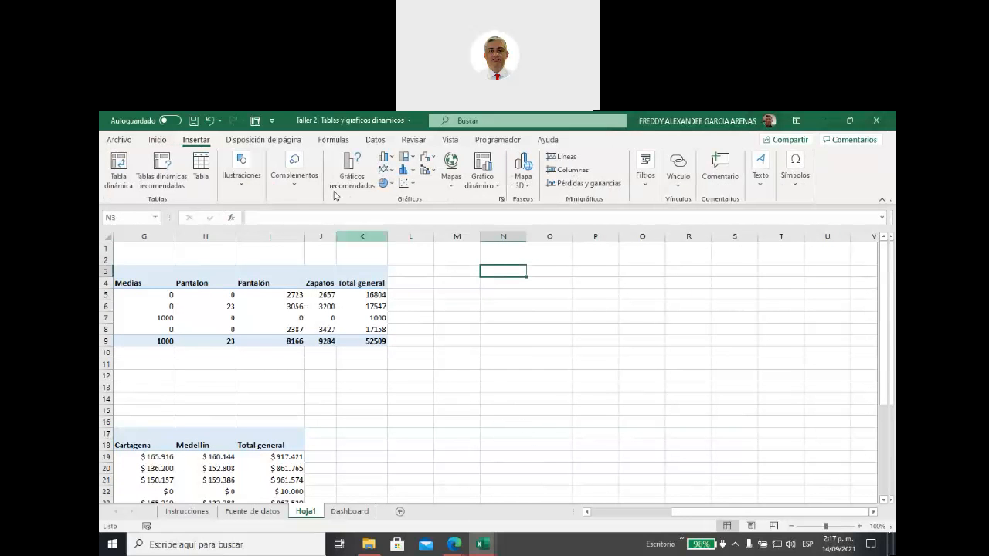
left_click(118, 170)
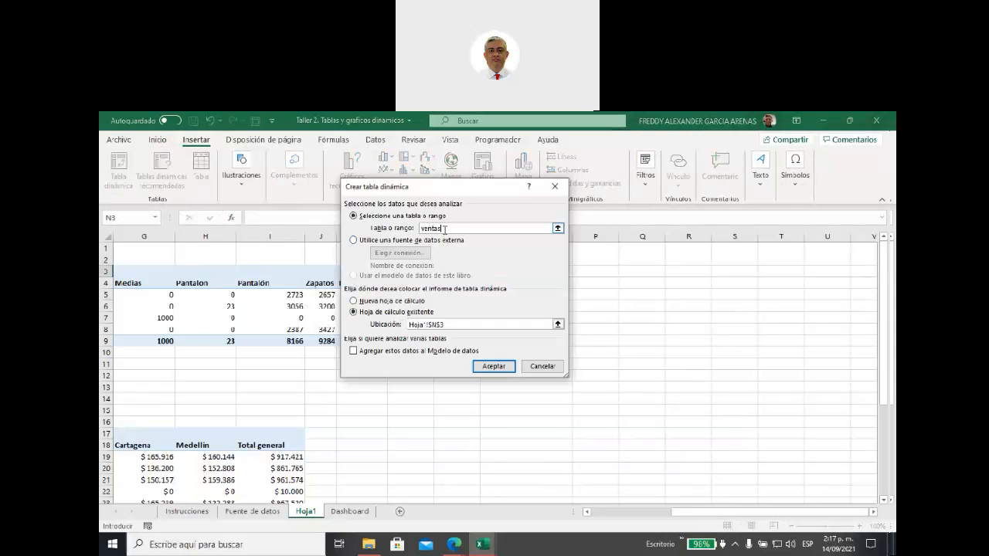
left_click(494, 366)
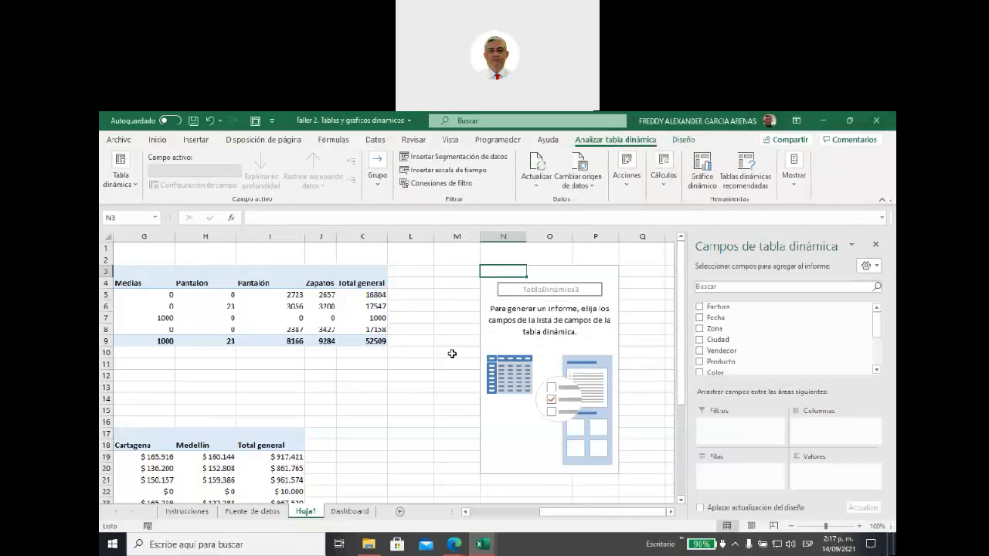
Lay out the new pivot table with Zona as rows, Año as columns and the sum of V. total as values.
left_click(699, 330)
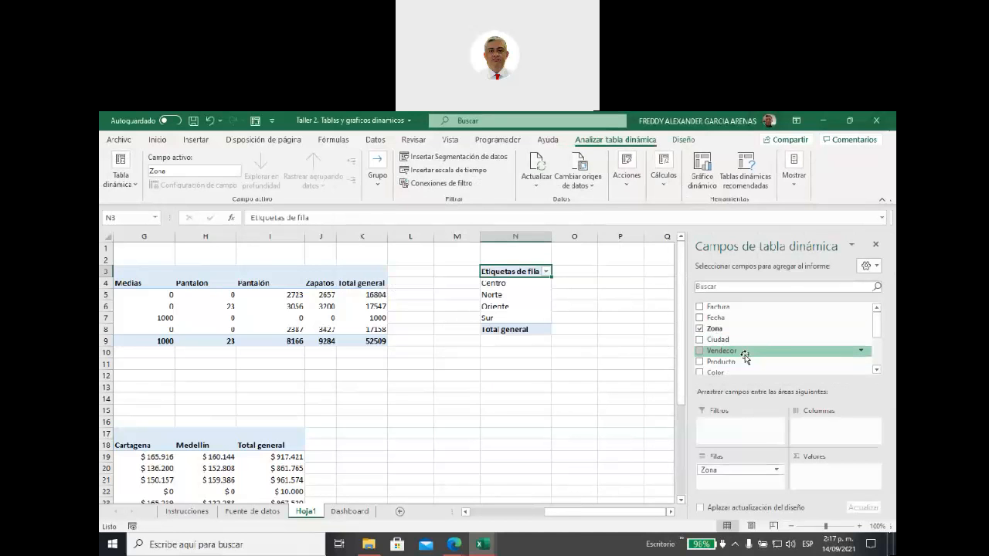
scroll(744, 357, "down", 3)
left_click_drag(708, 356, 807, 430)
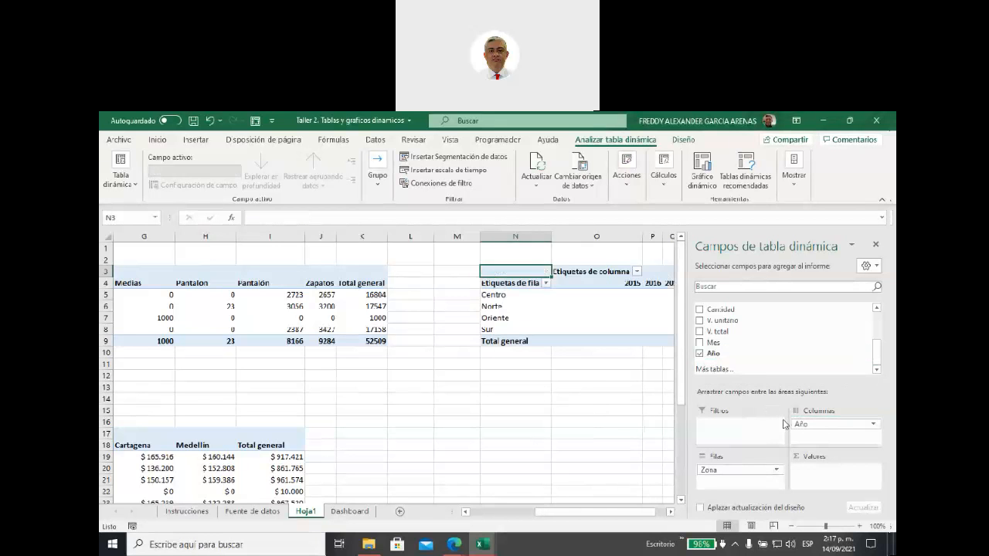
left_click_drag(612, 512, 624, 502)
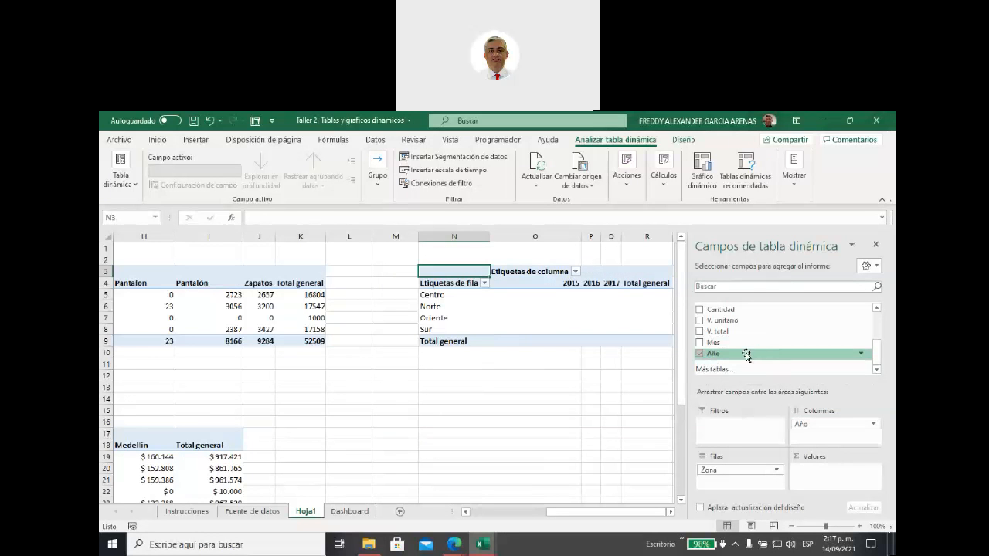
left_click_drag(733, 331, 822, 475)
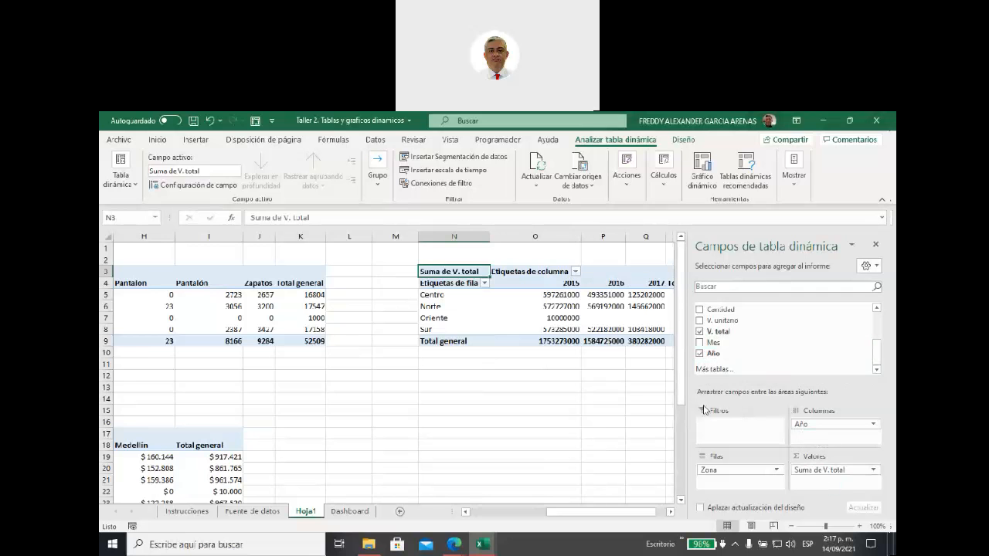
left_click_drag(611, 511, 620, 511)
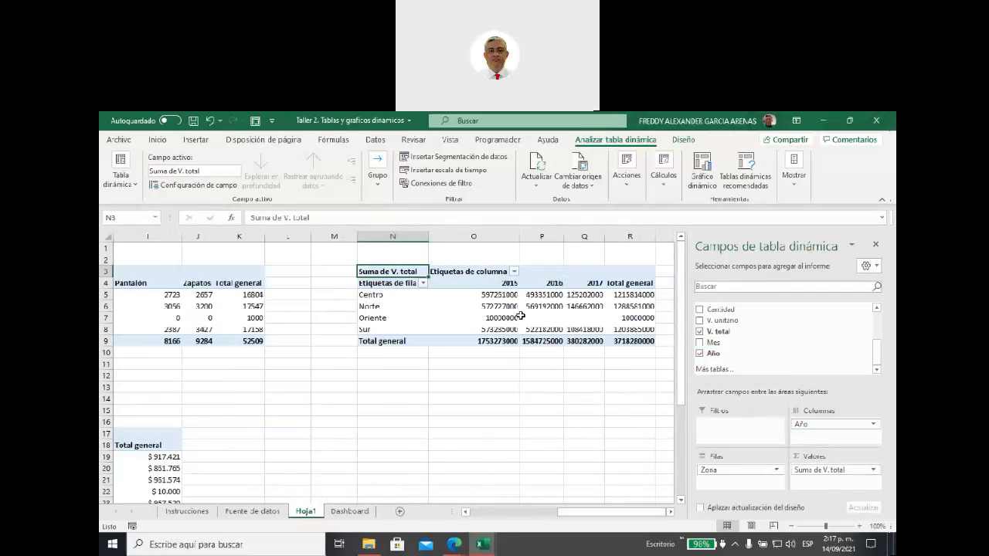
Set the Zona by Año pivot table's options to show 0 in empty cells.
left_click_drag(483, 295, 612, 339)
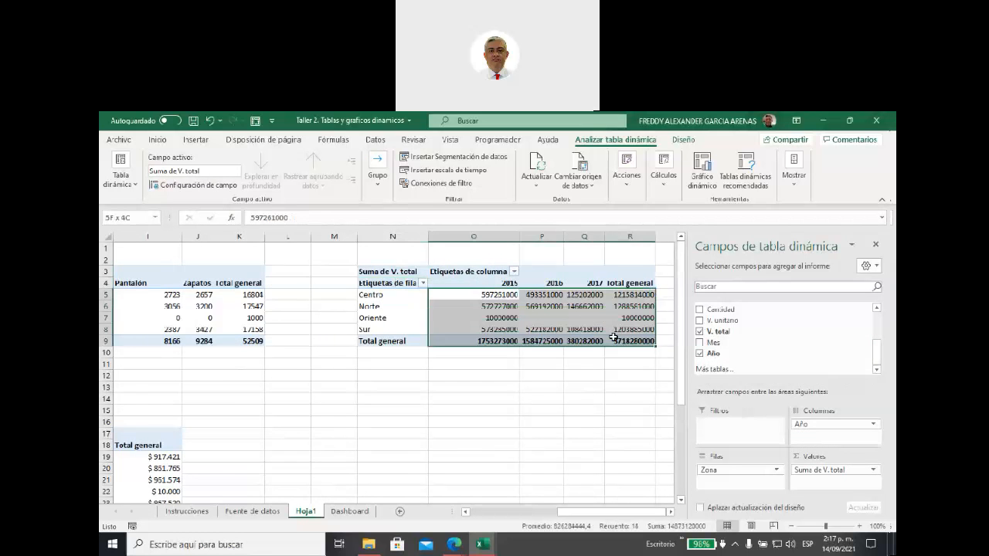
left_click(547, 318)
right_click(546, 318)
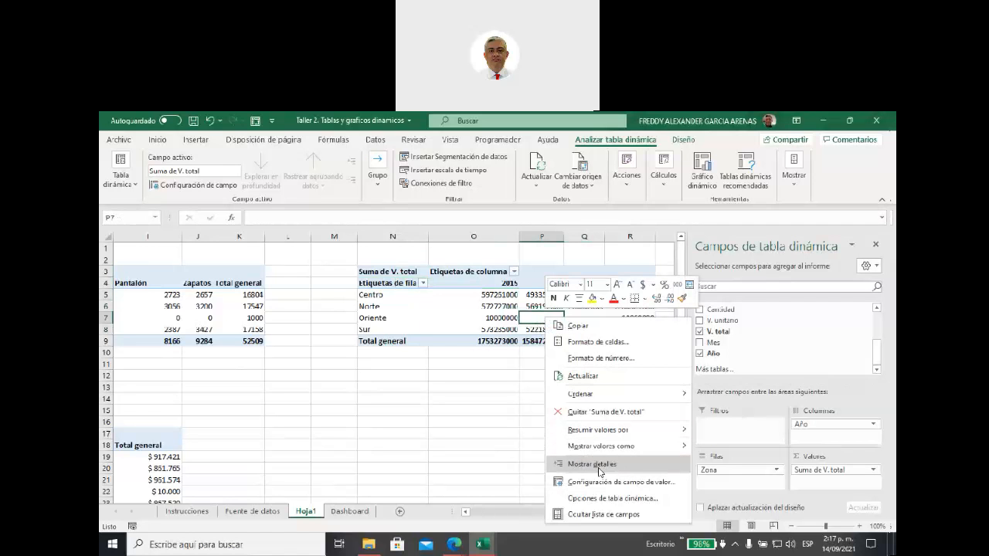
left_click(603, 500)
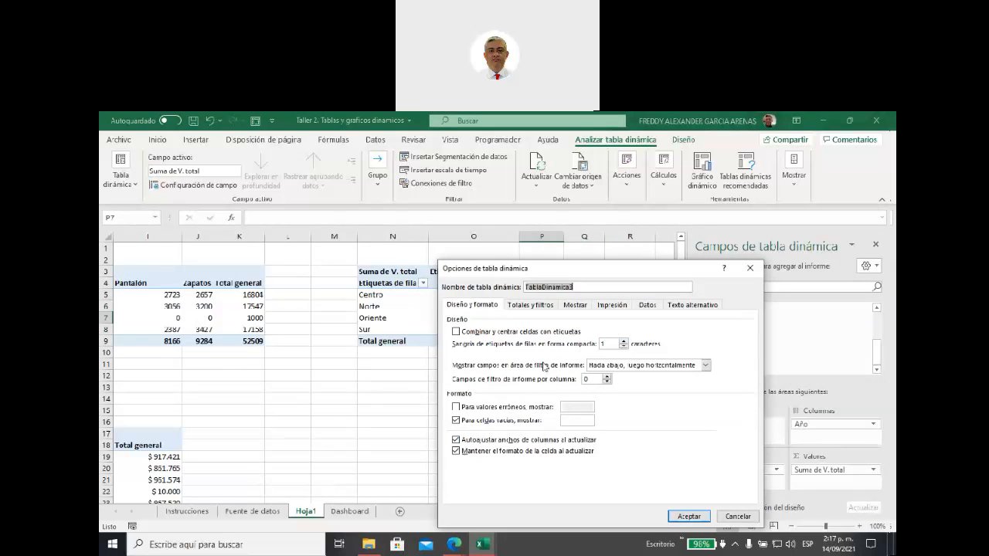
left_click(585, 419)
type("0")
left_click(686, 514)
Apply the custom number format $ #.##0. to all values and totals of the Zona by Año pivot table.
left_click_drag(501, 295, 620, 348)
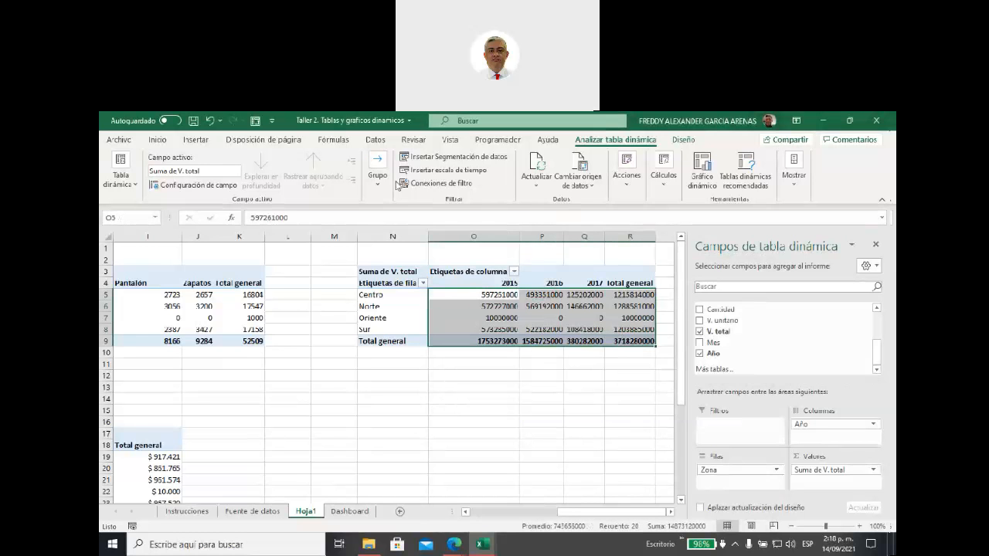
left_click(193, 140)
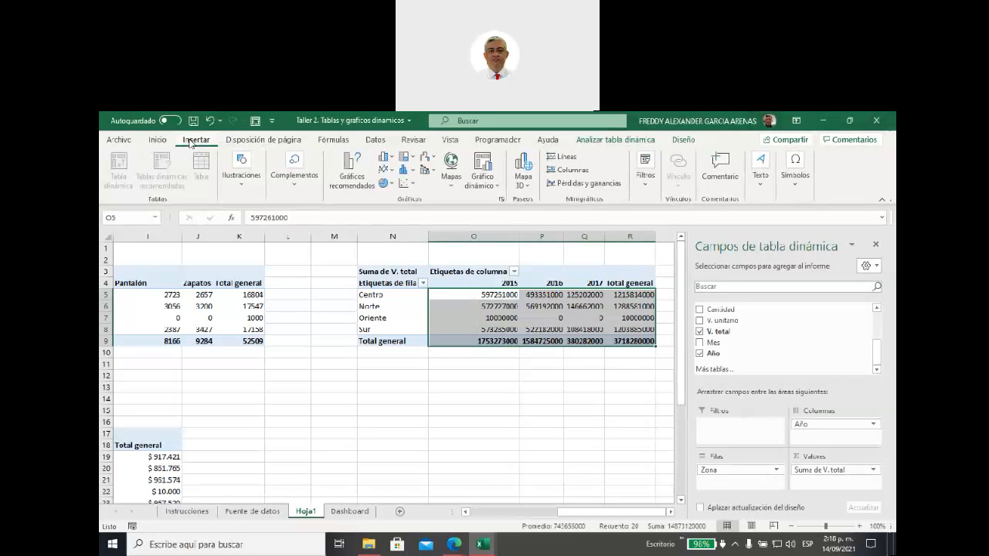
left_click(158, 140)
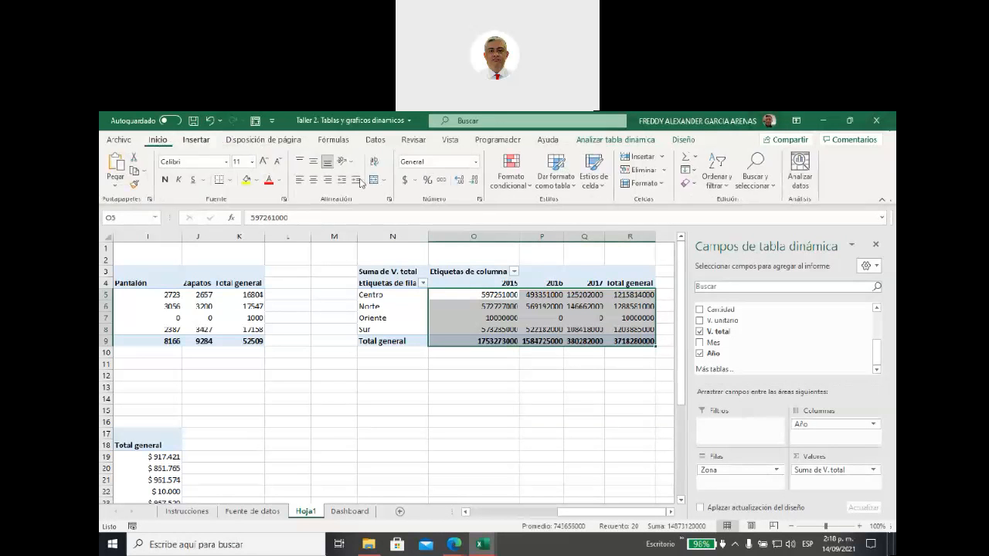
left_click(480, 201)
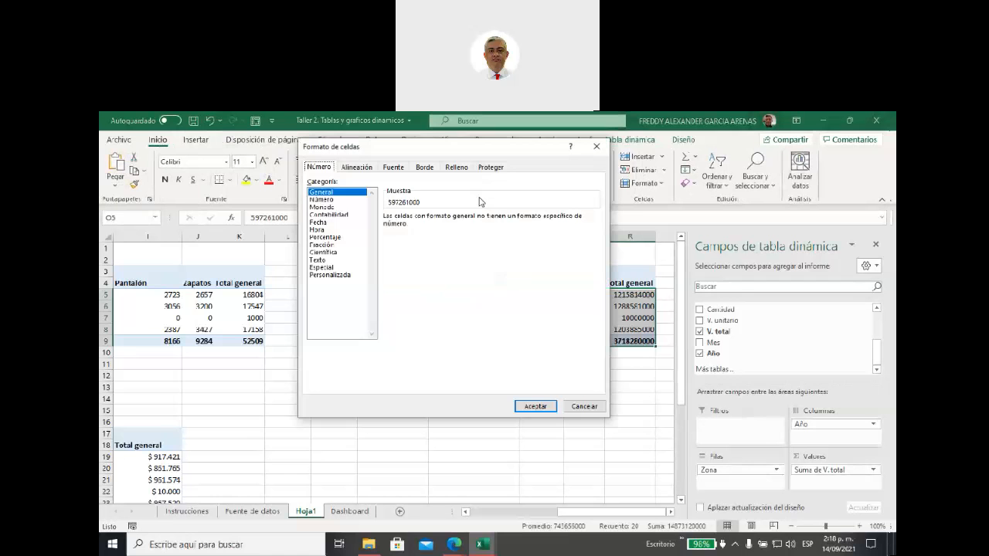
left_click(332, 276)
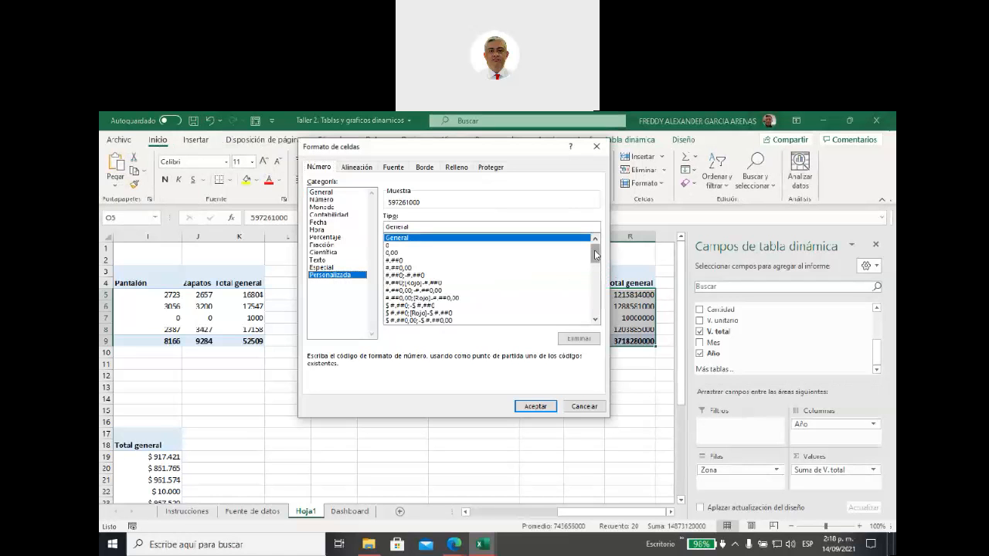
left_click_drag(595, 255, 597, 316)
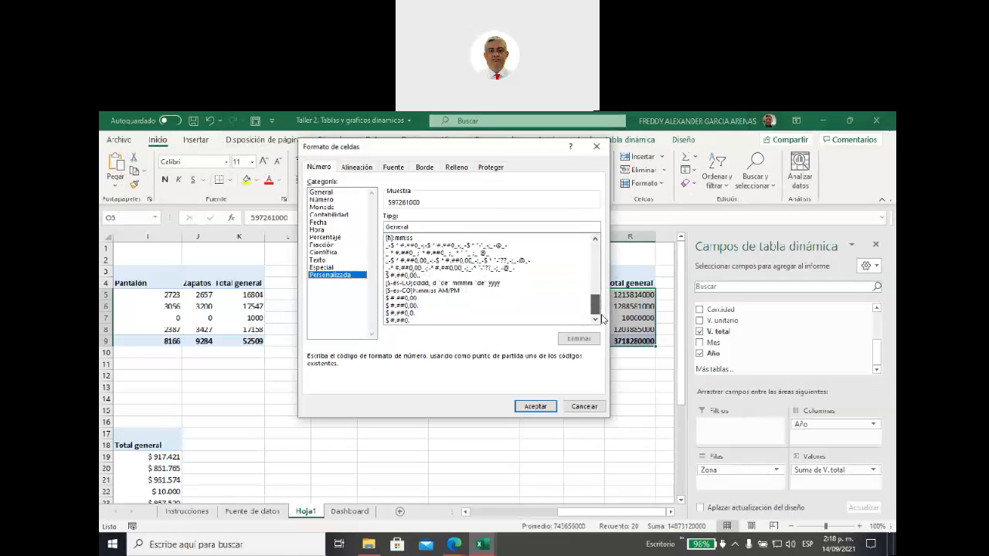
left_click(405, 320)
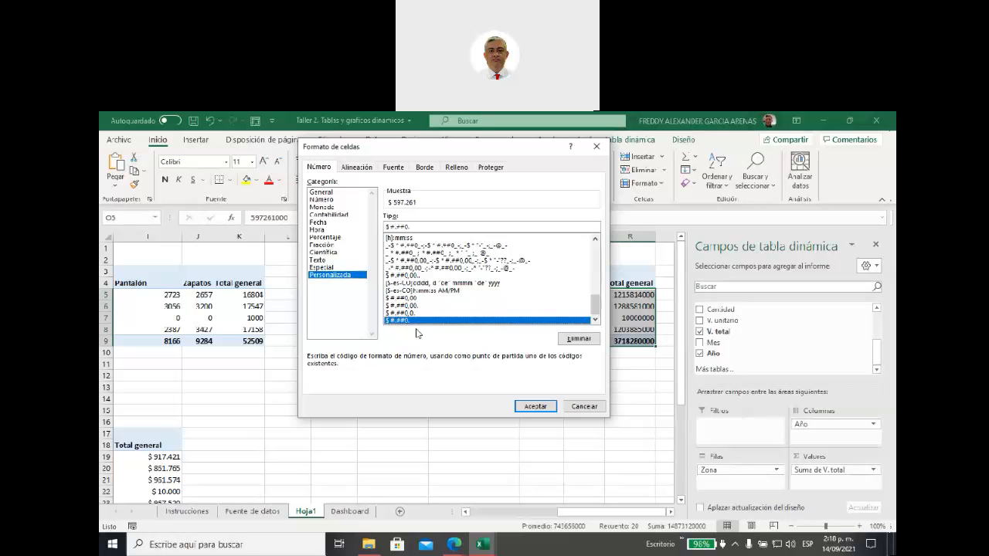
left_click(531, 407)
left_click(564, 379)
Rename the column and row label headers of the Zona by Año pivot table as Años and Zonas.
left_click(450, 271)
left_click_drag(341, 217, 209, 226)
type("Años")
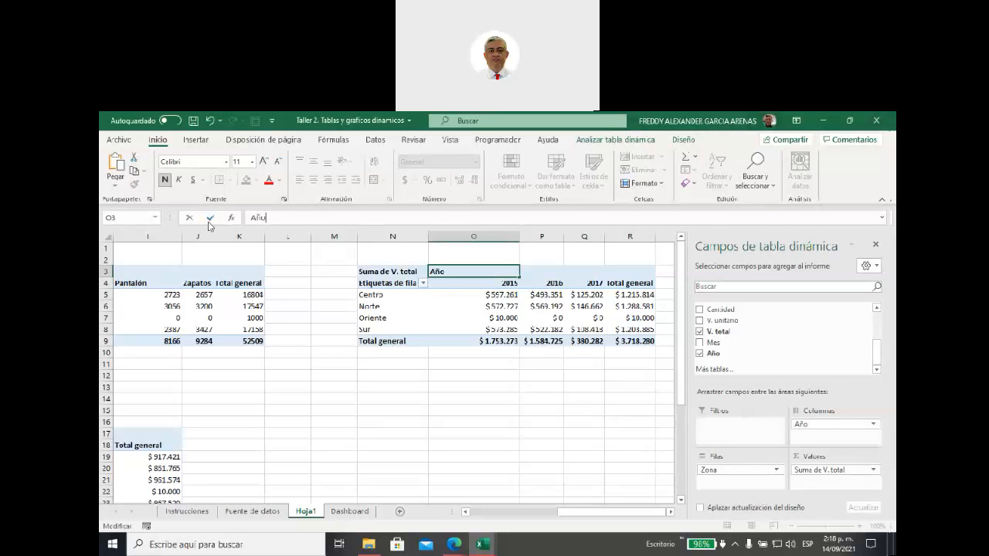
left_click(379, 285)
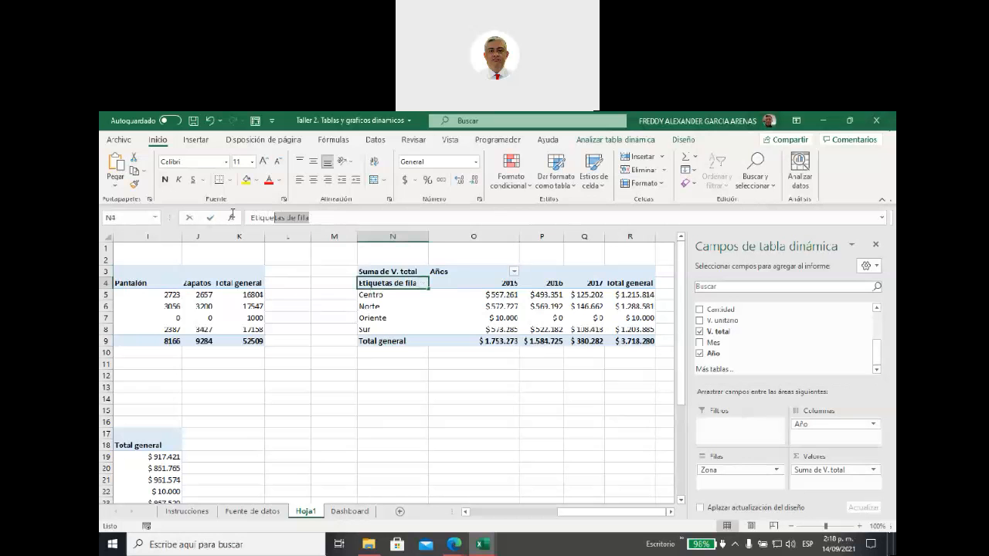
type("Zonas")
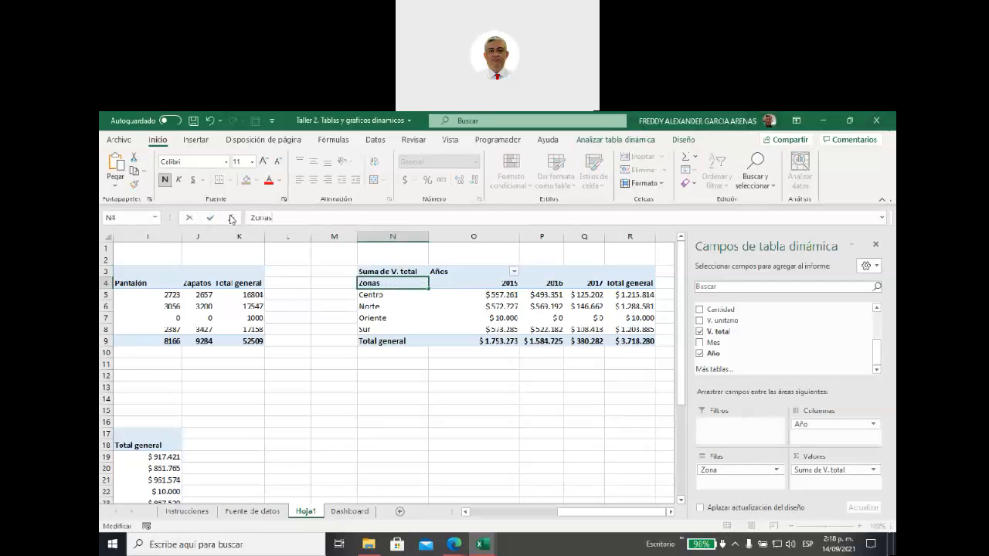
left_click(456, 464)
Insert another pivot table from the ventas table at cell N18 of Hoja1, below the Zonas by Años table.
scroll(502, 390, "down", 2)
scroll(502, 391, "up", 2)
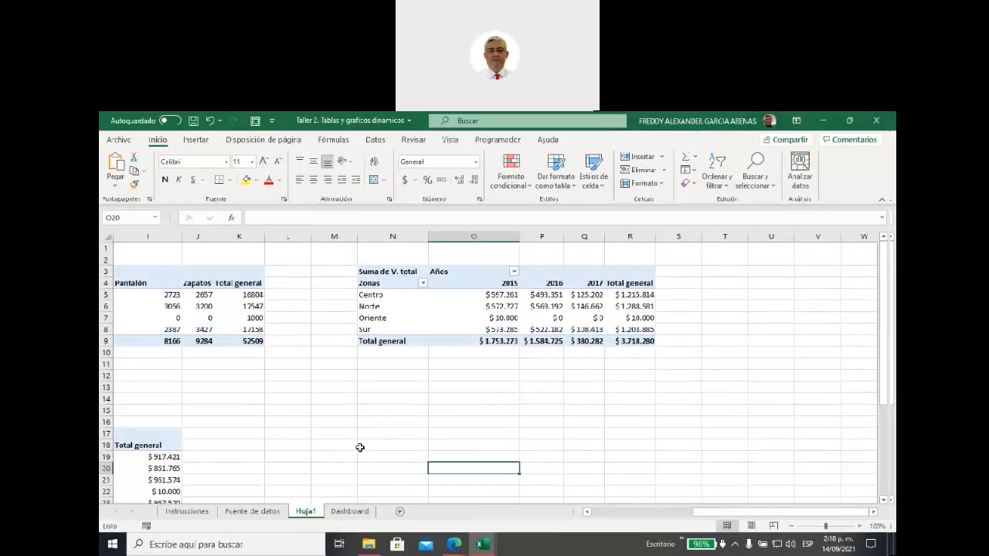
left_click(360, 447)
left_click(198, 140)
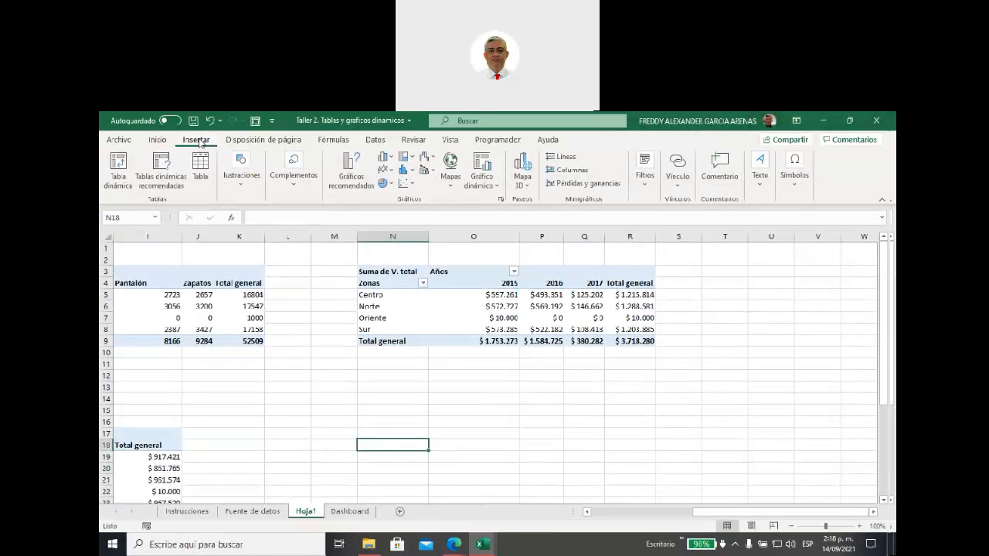
left_click(118, 167)
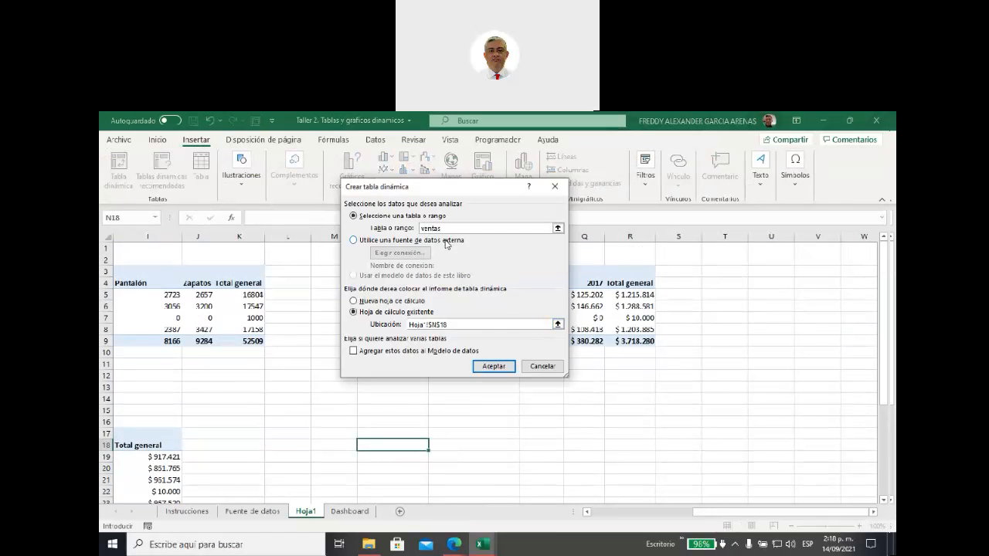
left_click(493, 366)
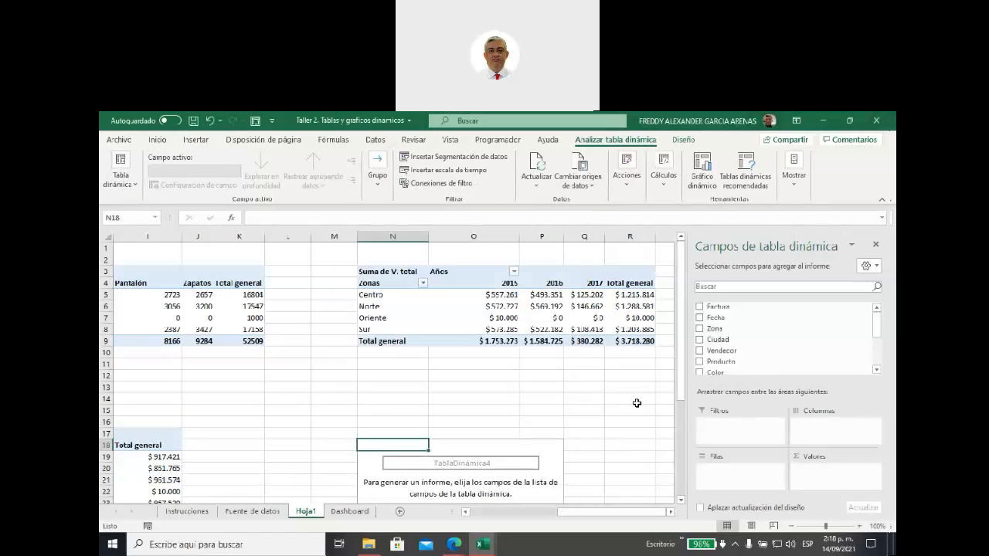
Place the Producto field in the rows and the Mes field in the columns of the pivot table at N18.
scroll(771, 343, "down", 1)
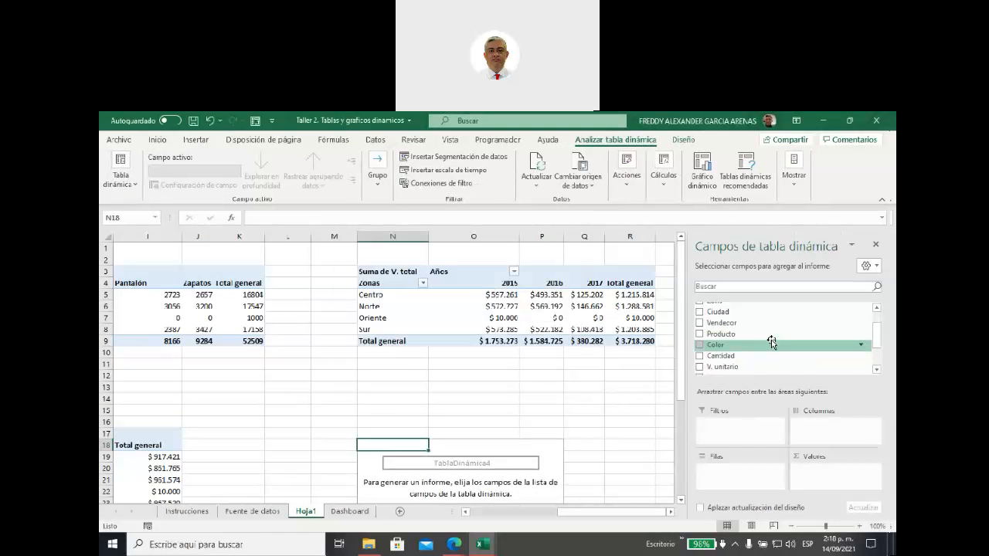
left_click(700, 334)
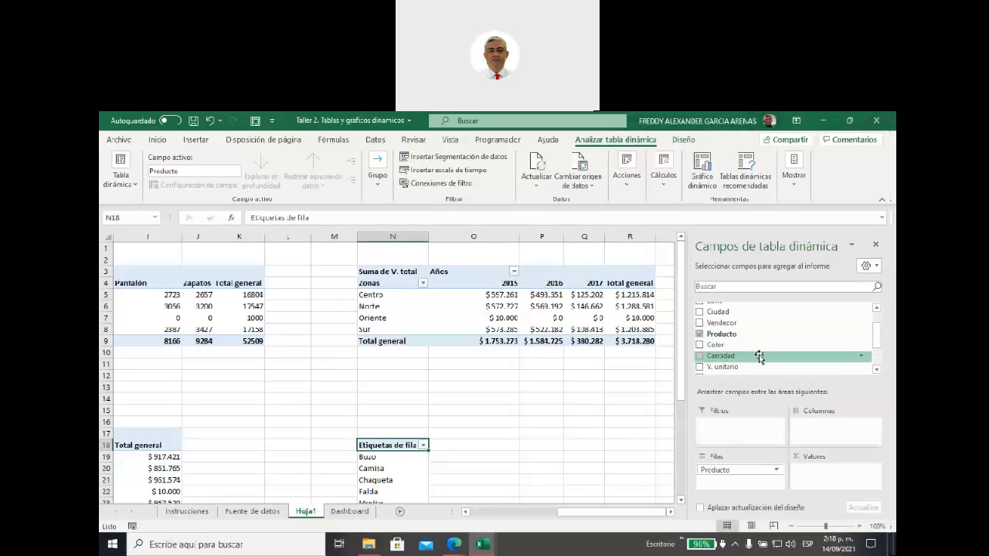
scroll(759, 357, "up", 1)
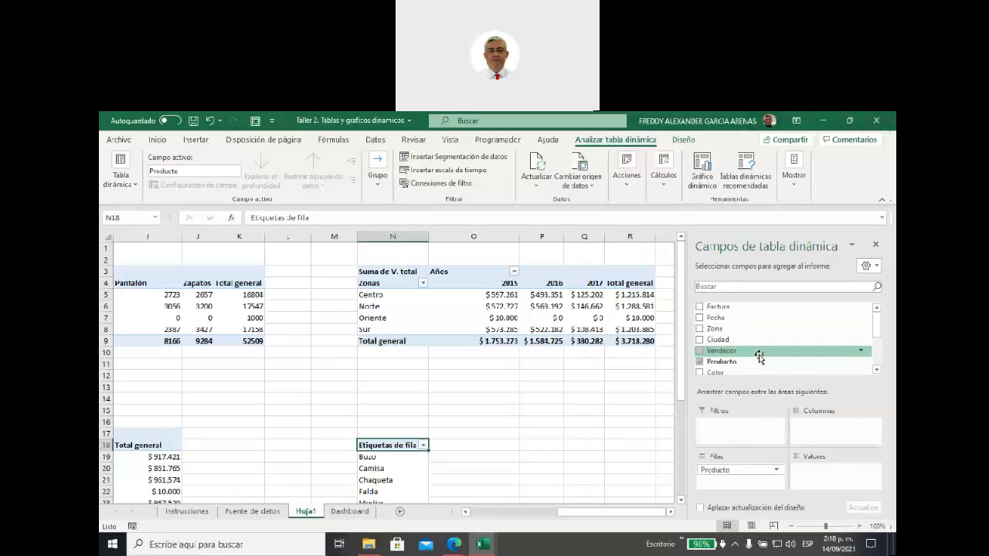
scroll(759, 357, "down", 2)
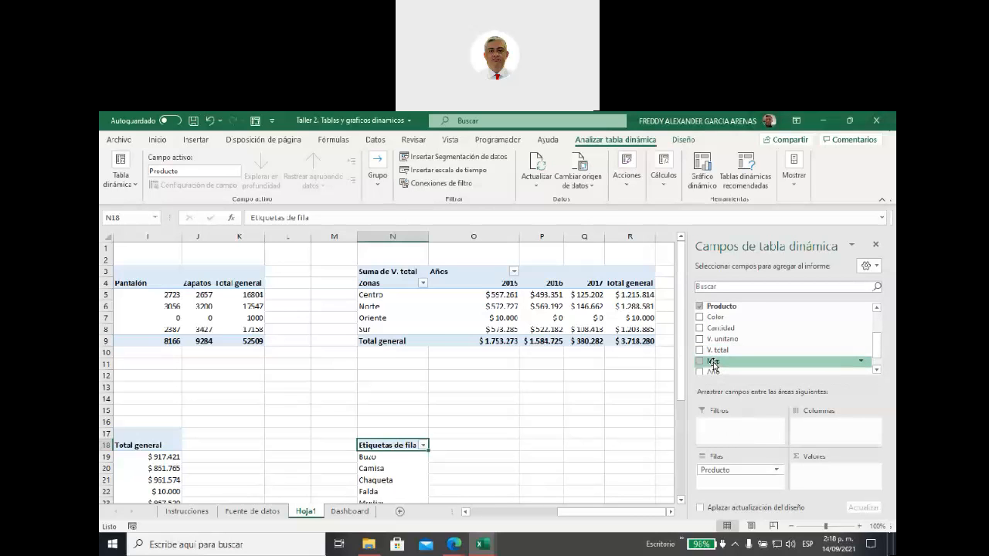
left_click_drag(713, 366, 824, 422)
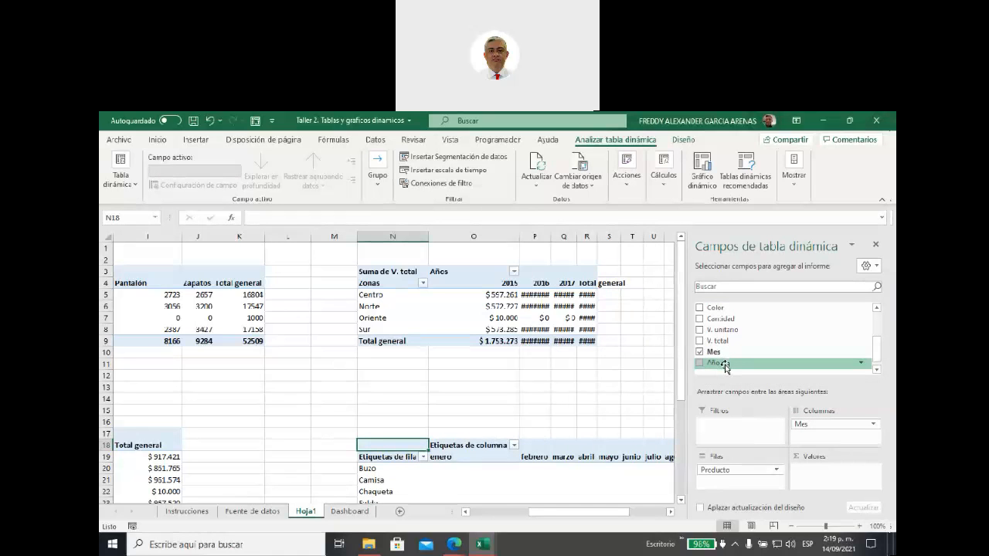
Sum V. total as the values of the pivot table at N18 and add Año to the columns above Mes.
left_click_drag(718, 341, 815, 467)
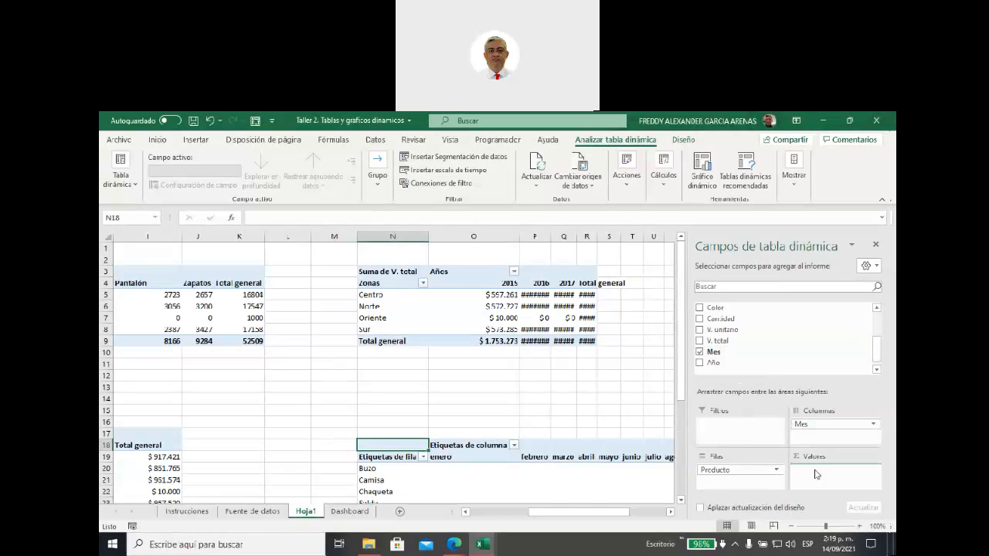
scroll(516, 435, "down", 1)
scroll(516, 435, "down", 5)
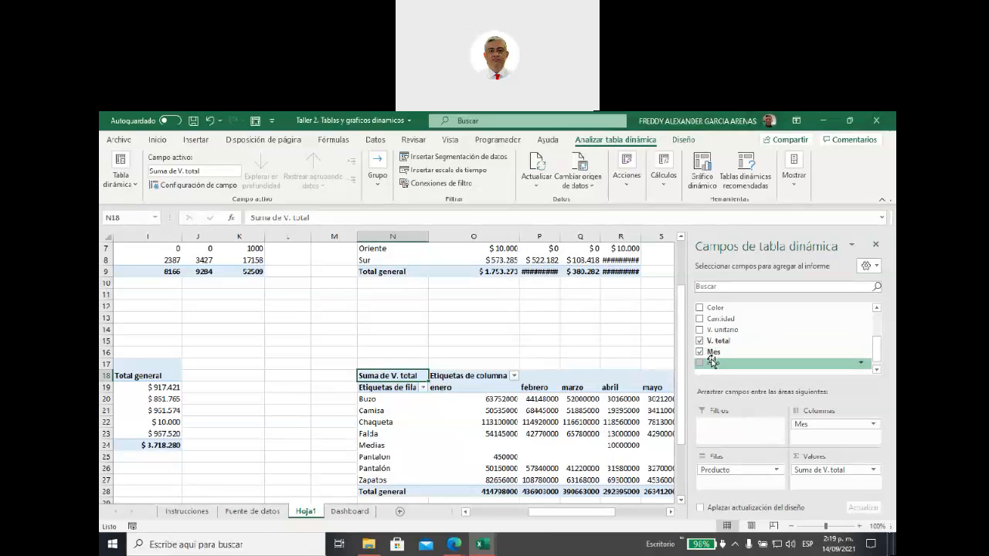
left_click_drag(712, 364, 805, 436)
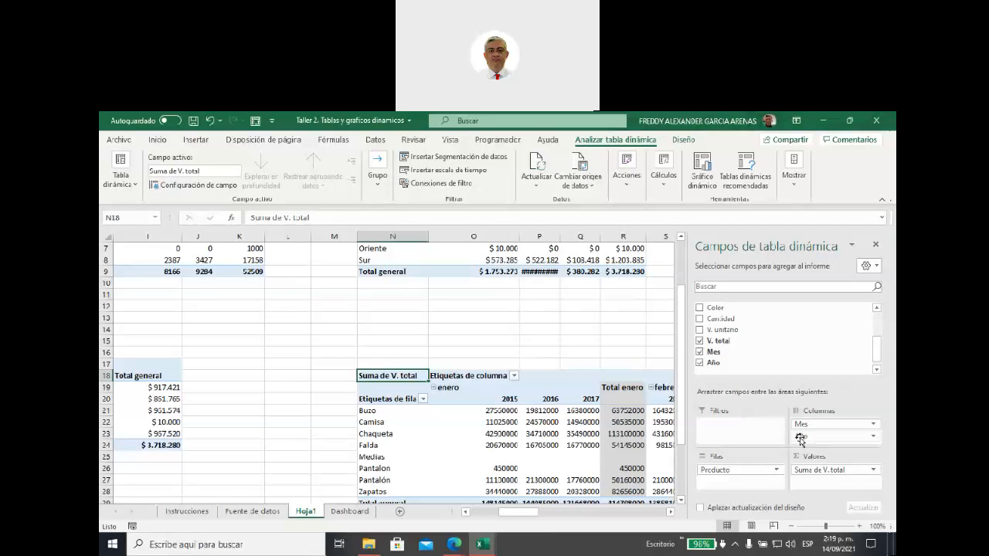
left_click_drag(800, 438, 801, 422)
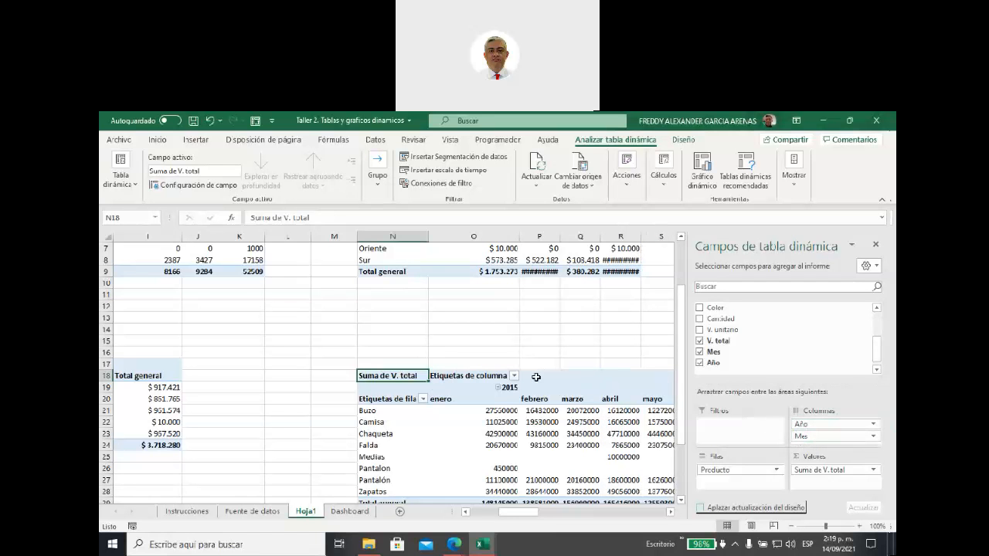
Collapse the 2015, 2016 and 2017 column groups of the product pivot table so only yearly totals show.
mouse_move(523, 514)
left_mouse_down()
mouse_move(587, 514)
mouse_move(540, 511)
left_mouse_up()
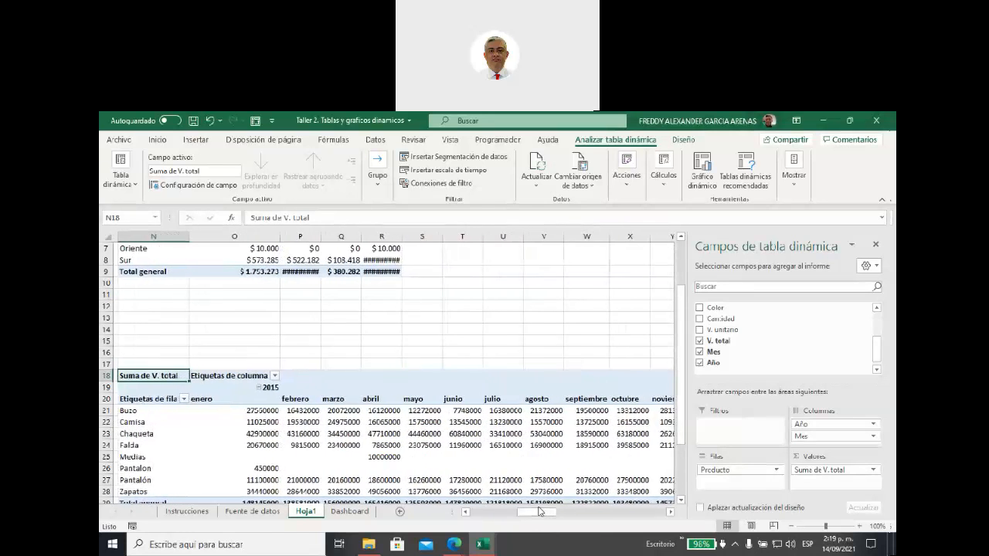
left_click(254, 388)
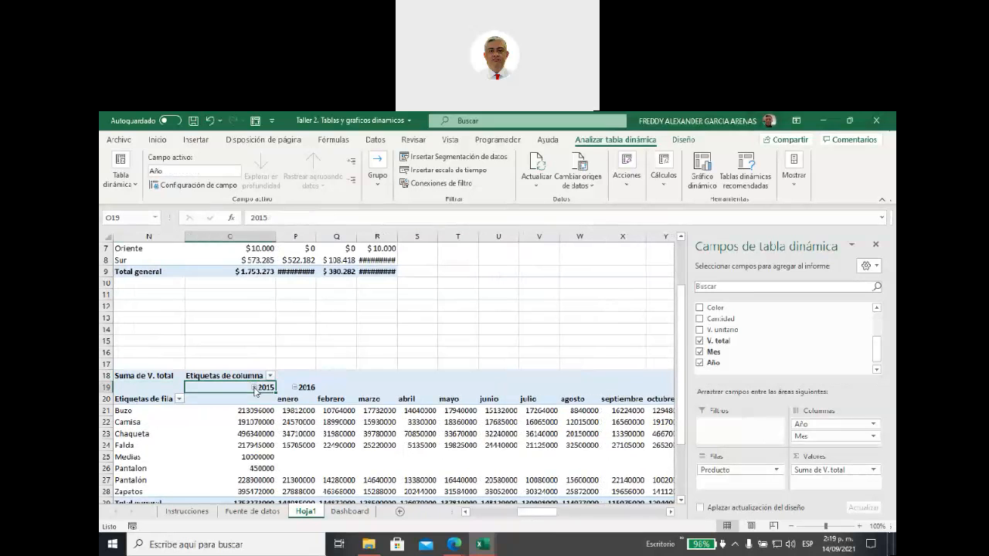
left_click(294, 388)
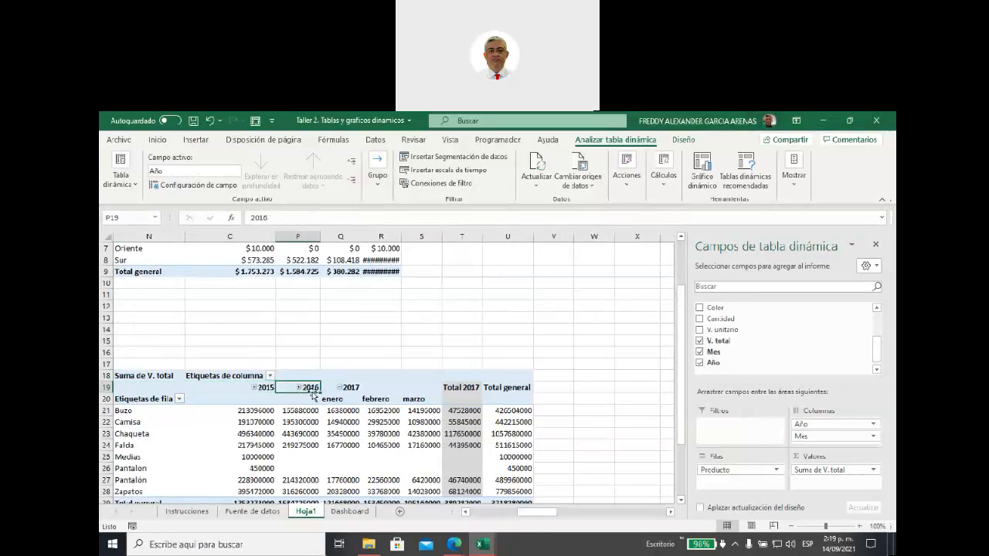
left_click(339, 389)
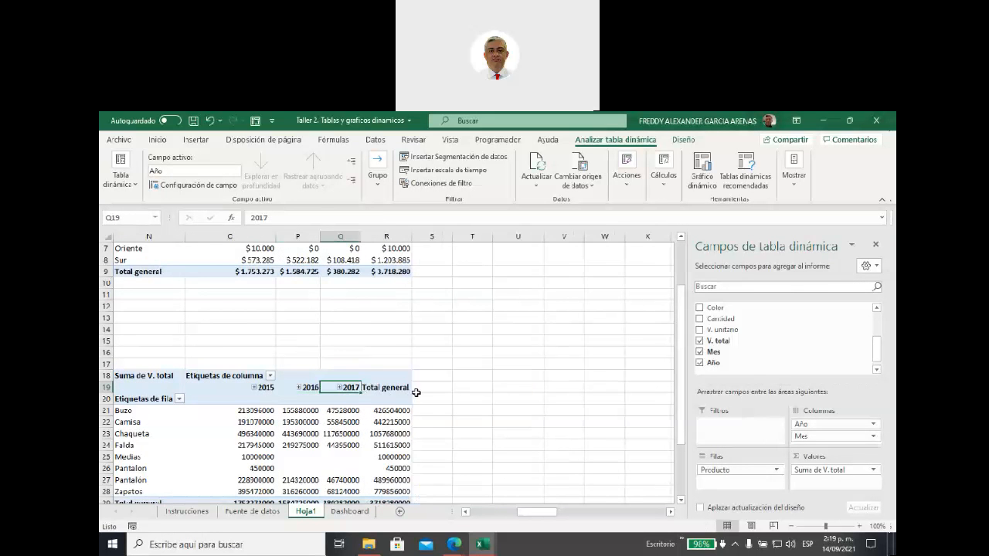
Expand each year of the product pivot table to review its monthly sales, collapsing it again each time.
scroll(419, 390, "down", 1)
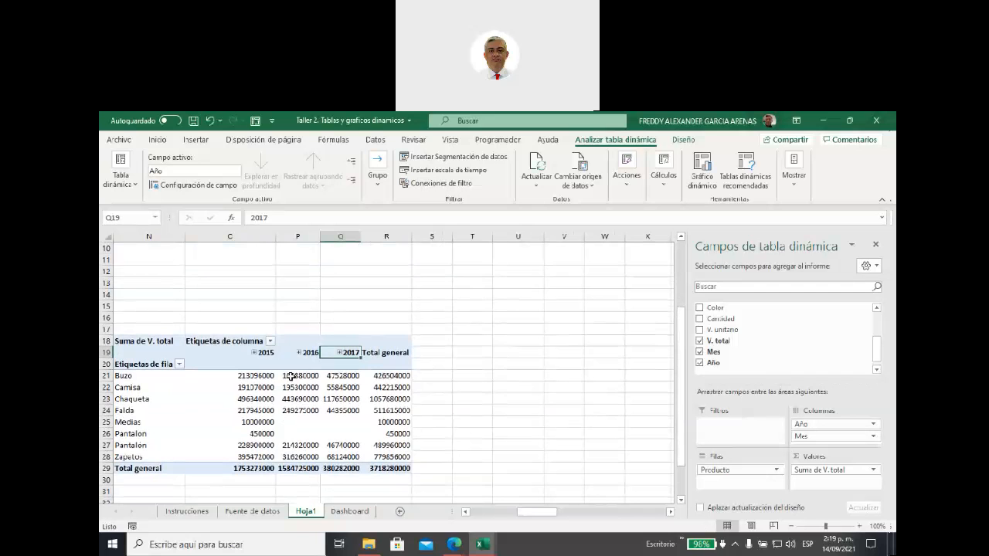
left_click(338, 353)
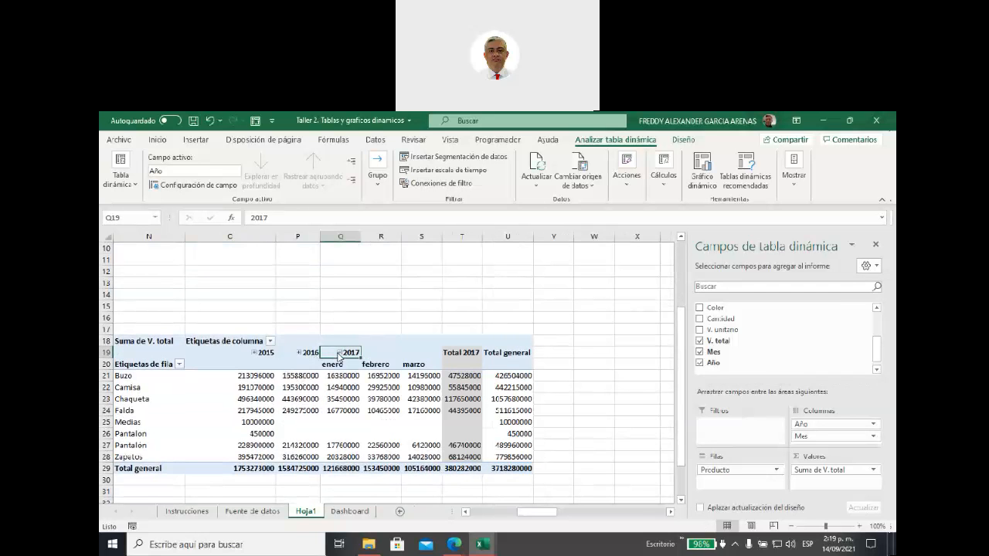
left_click(338, 353)
left_click(298, 353)
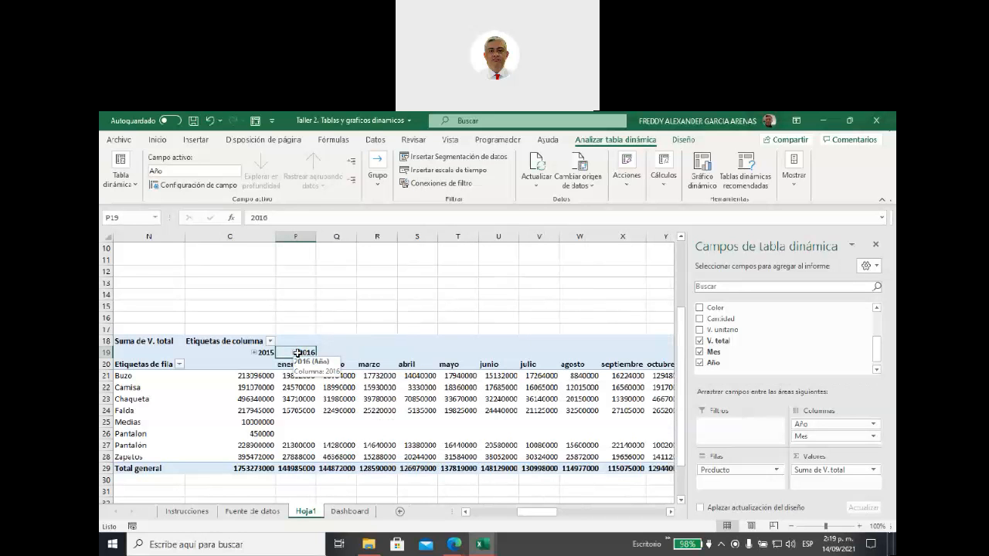
left_click(297, 353)
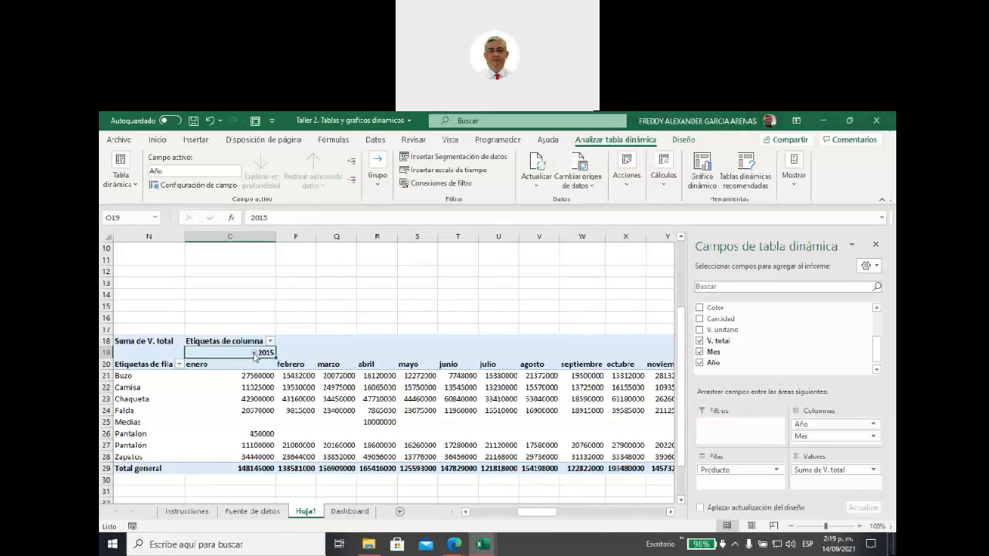
left_click(254, 354)
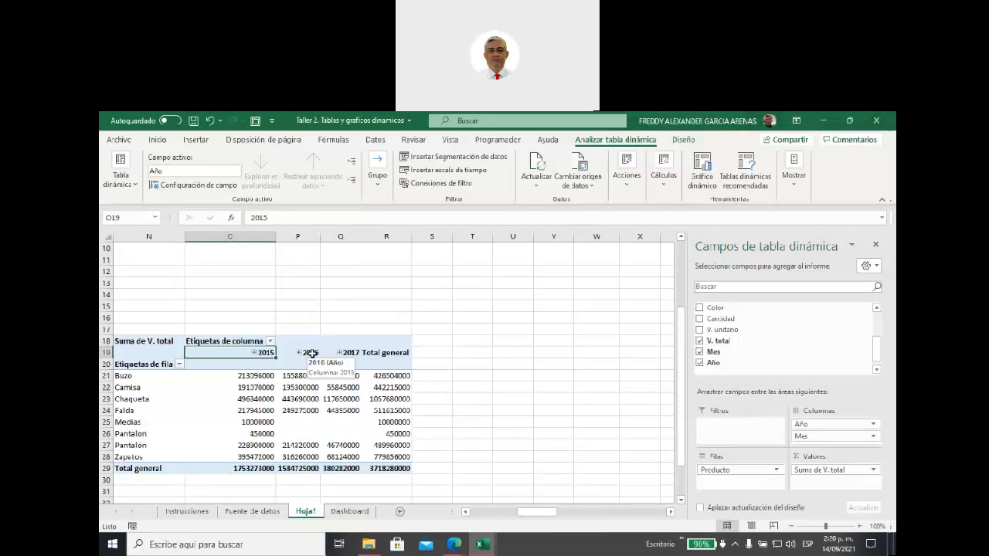
Rename the row label header of the product pivot table as Productos and the column label header as Ventas anuales.
left_click_drag(524, 514, 503, 512)
left_click(542, 420)
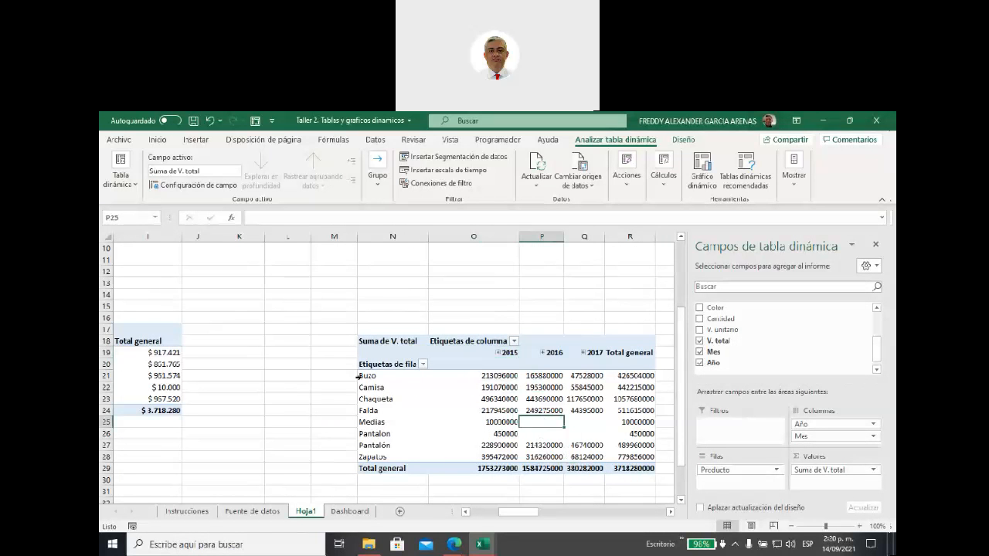
left_click(392, 364)
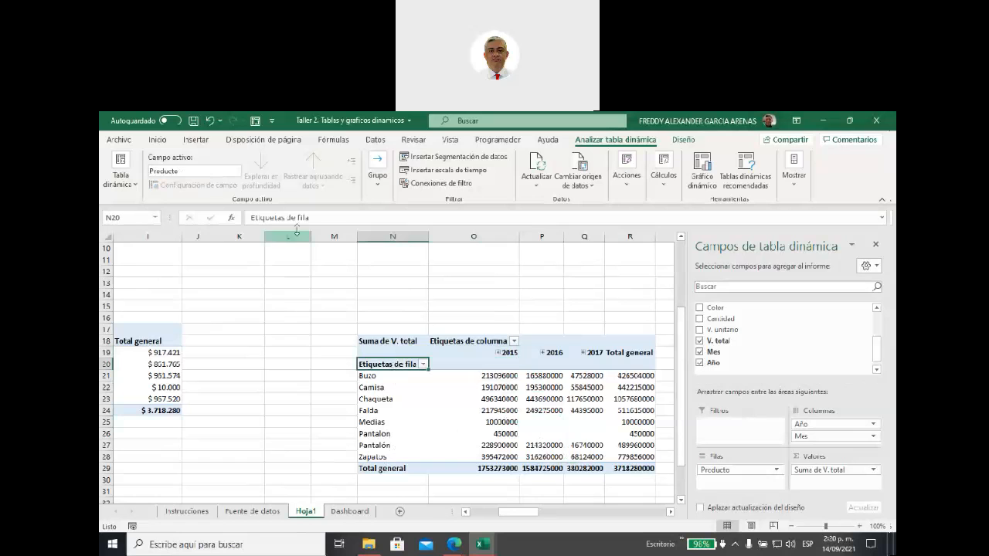
triple_click(322, 218)
type("Productos")
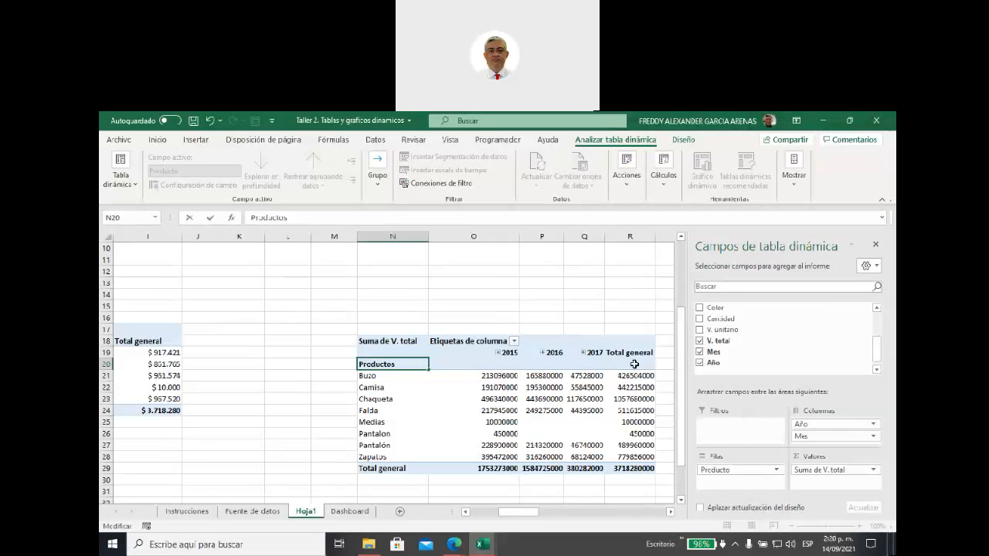
left_click(482, 343)
left_click_drag(339, 218, 167, 218)
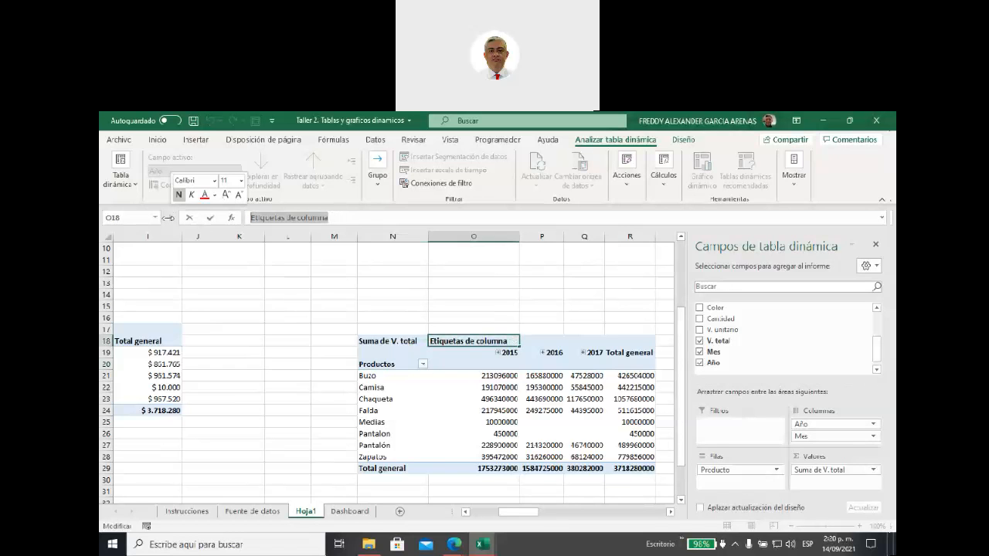
type("Ventas anuales")
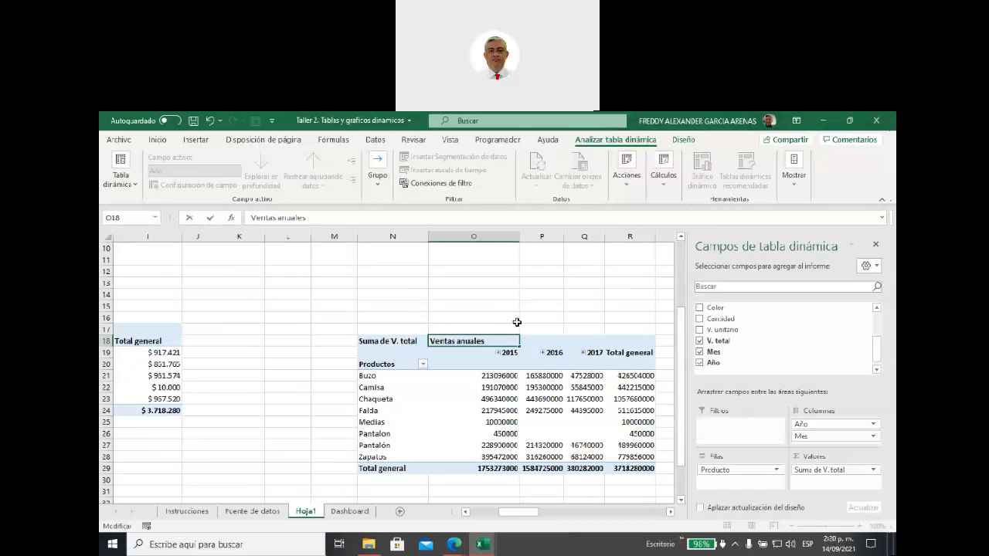
left_click(556, 305)
Set the Productos by year pivot table's options to show 0 in empty cells.
right_click(539, 423)
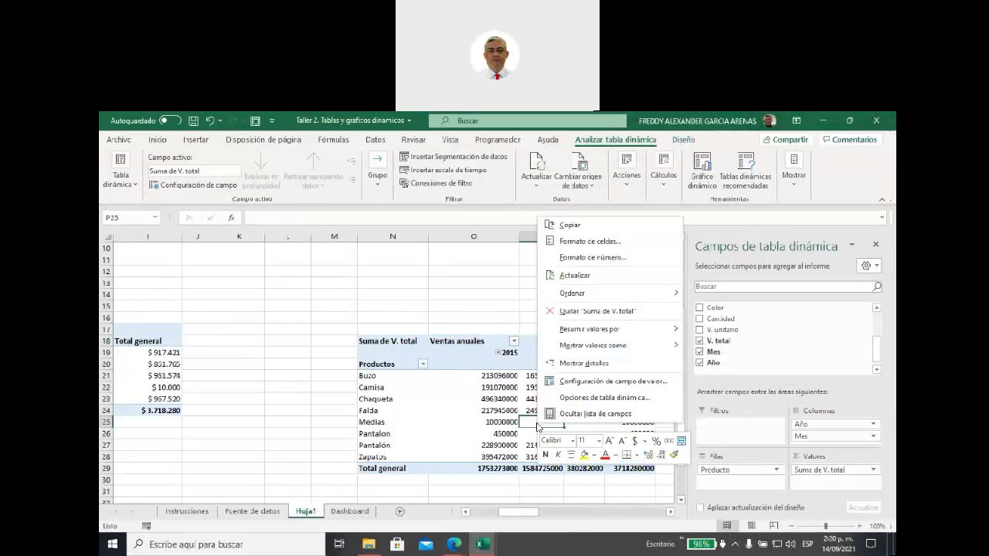
left_click(595, 397)
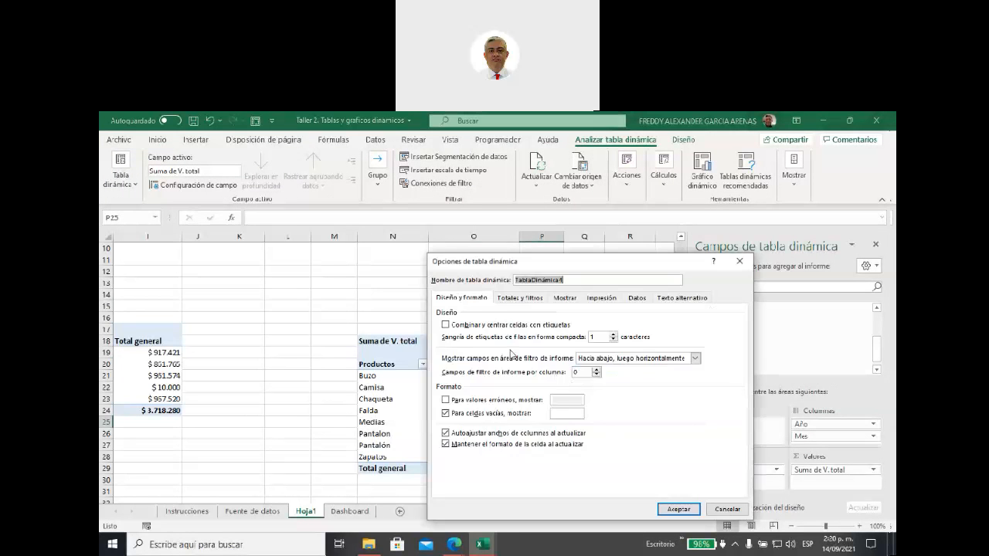
left_click(565, 413)
type("0")
left_click(676, 509)
Apply the custom number format $ #.##0. to all values and totals of the Productos by year pivot table.
left_click_drag(464, 375, 593, 466)
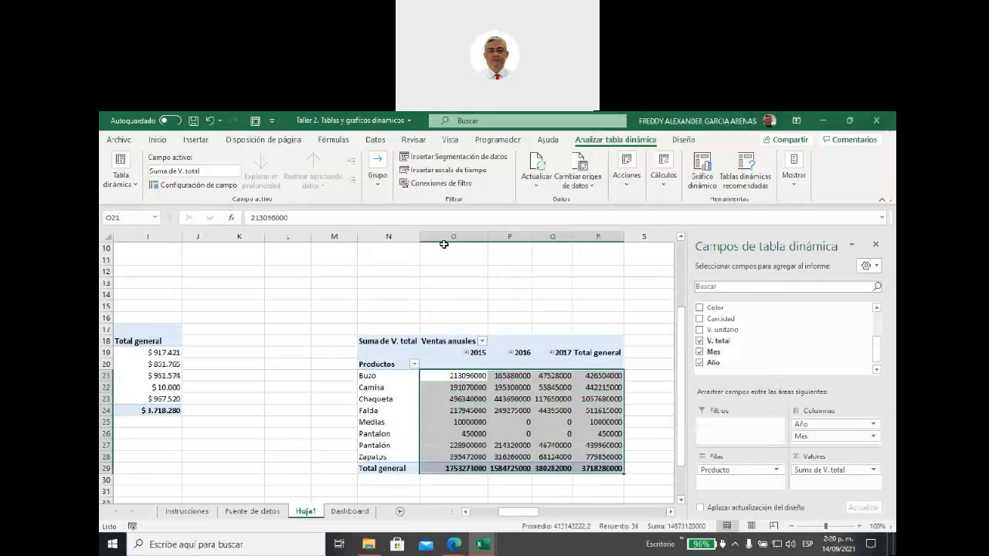
left_click(172, 140)
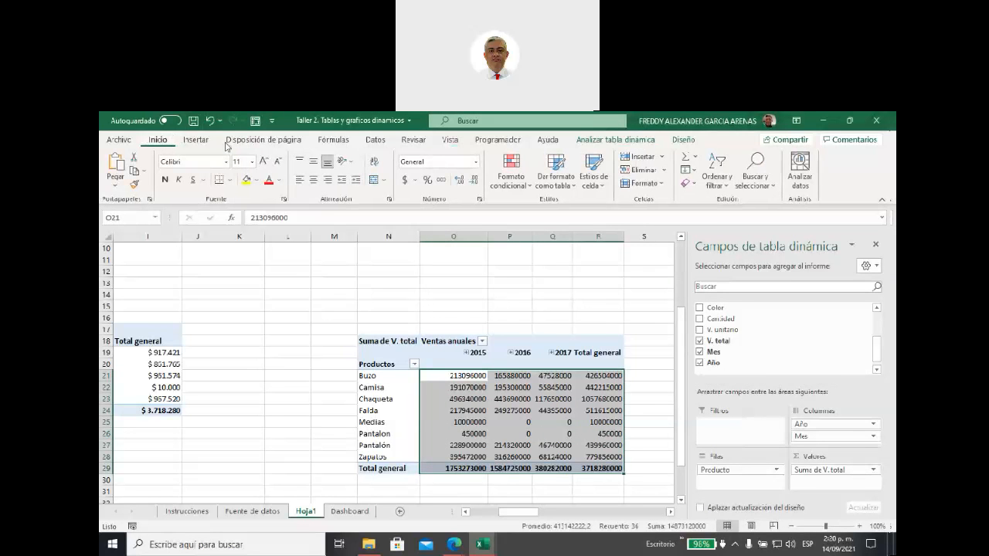
left_click(475, 161)
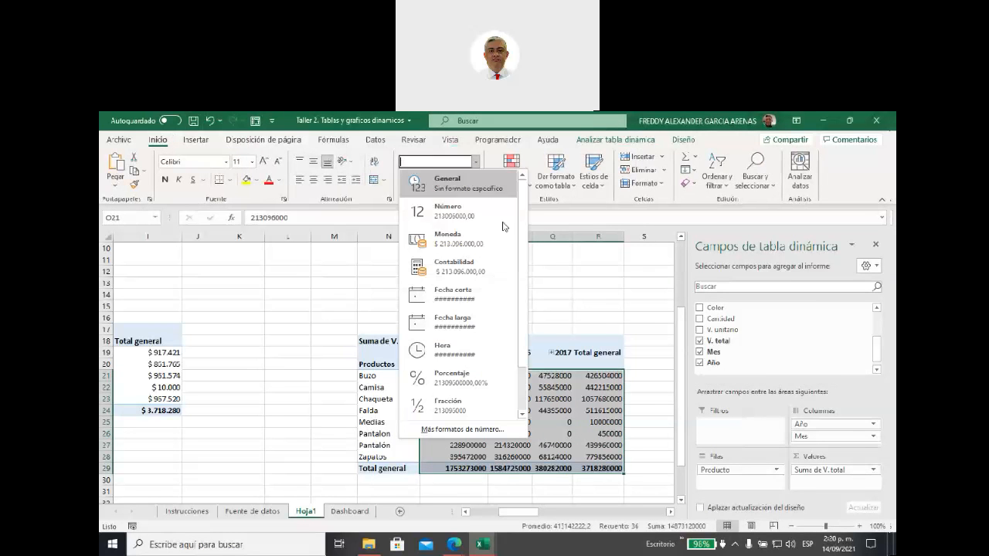
left_click(476, 161)
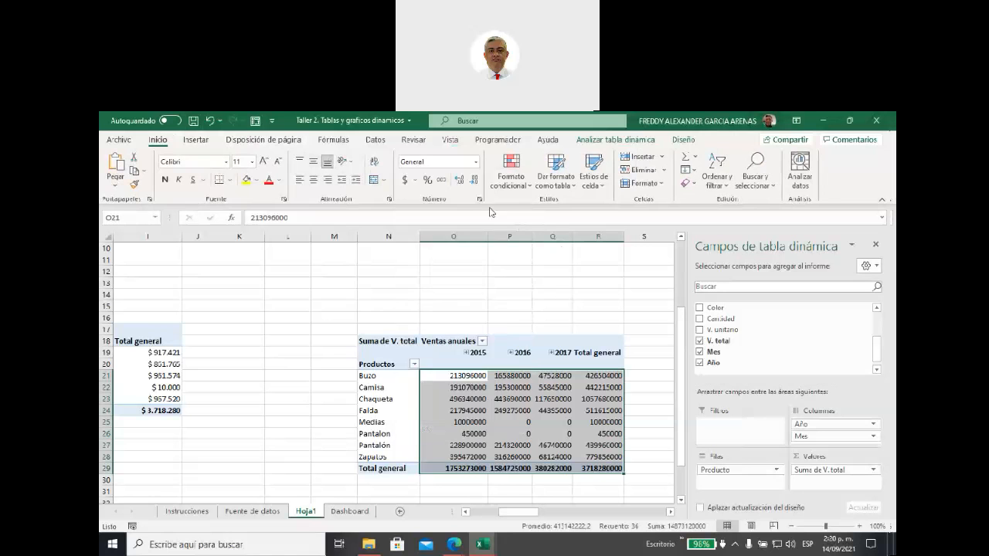
left_click(479, 199)
left_click(331, 275)
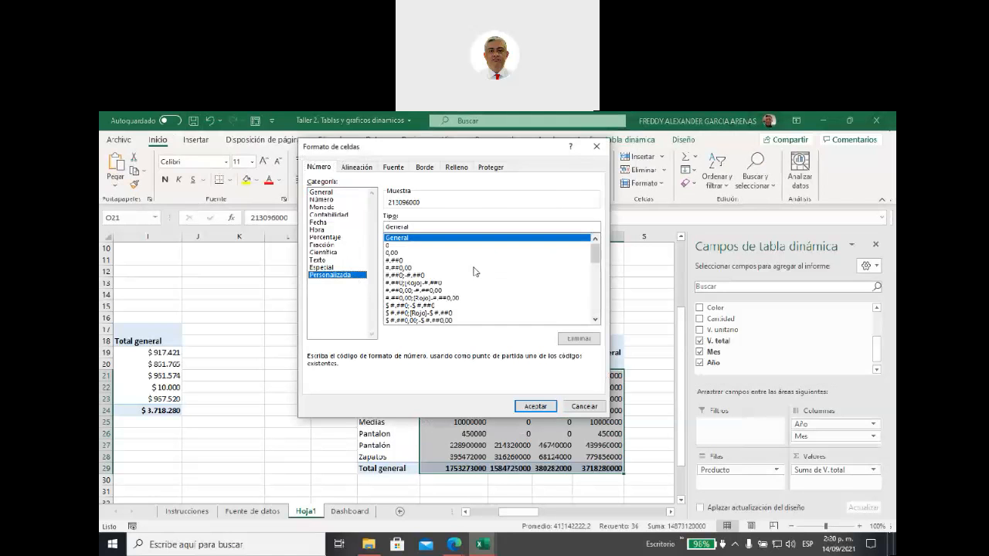
left_click_drag(594, 255, 595, 309)
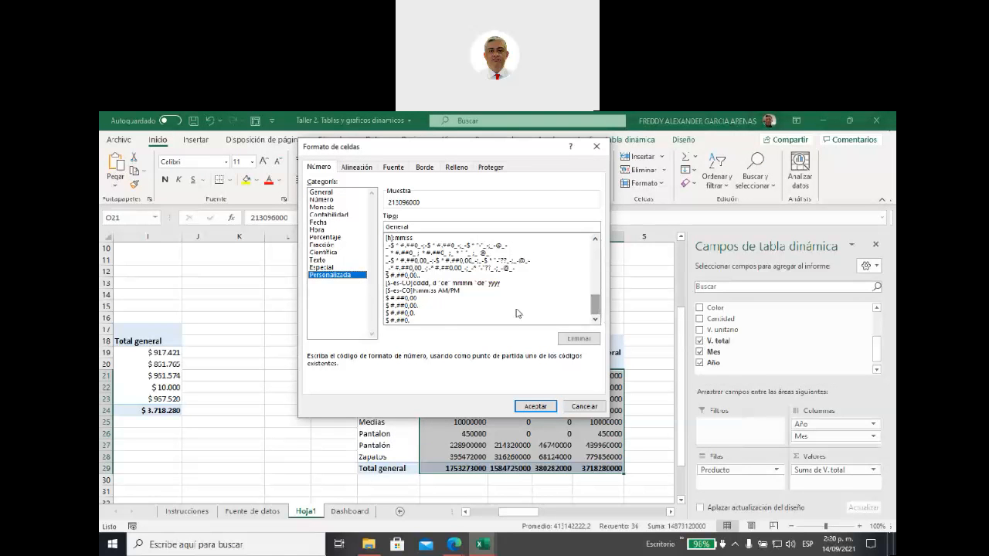
left_click(411, 320)
left_click(534, 407)
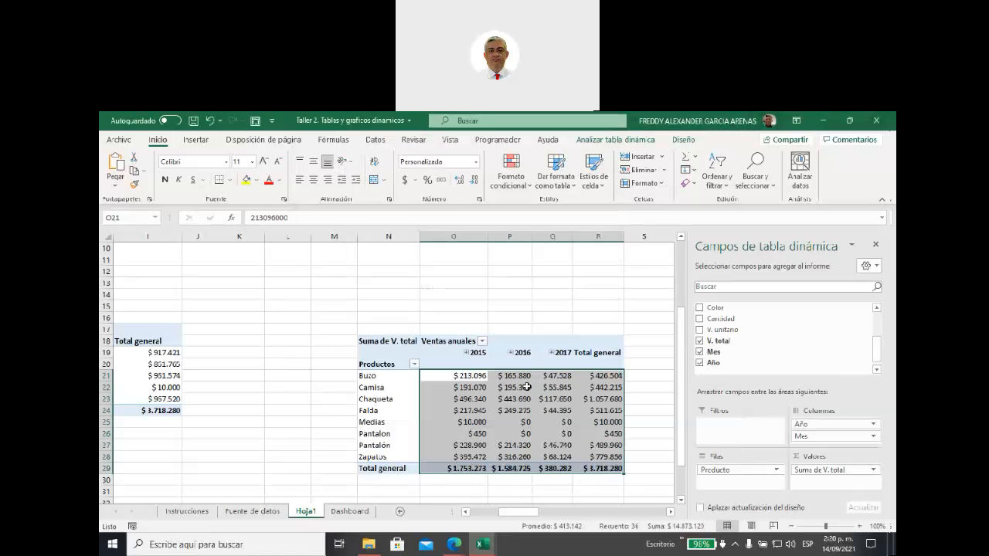
left_click(466, 422)
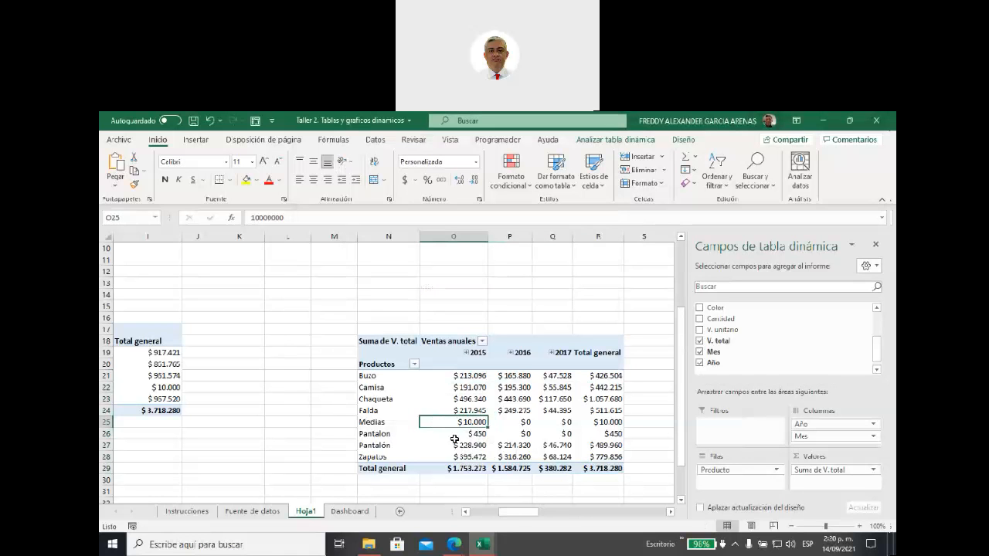
Insert a clustered bar pivot chart from the Zonas by Productos quantity pivot table.
left_click_drag(513, 513, 481, 518)
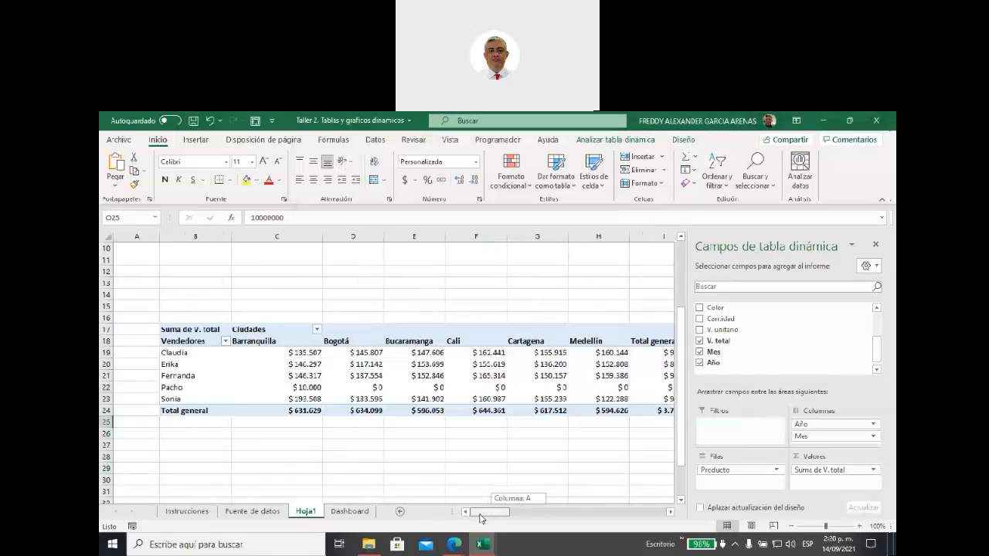
scroll(416, 385, "up", 3)
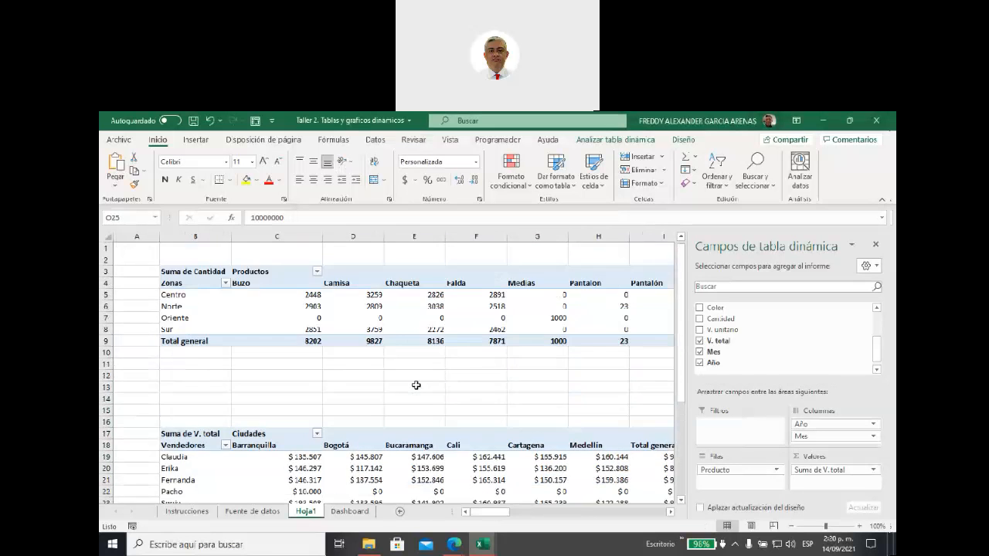
right_click(288, 287)
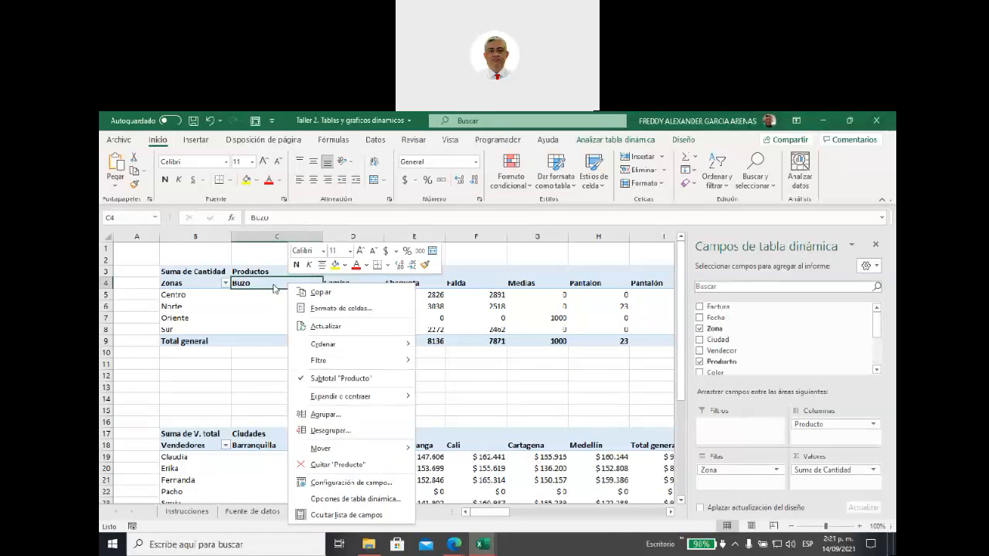
key("Escape")
mouse_move(271, 300)
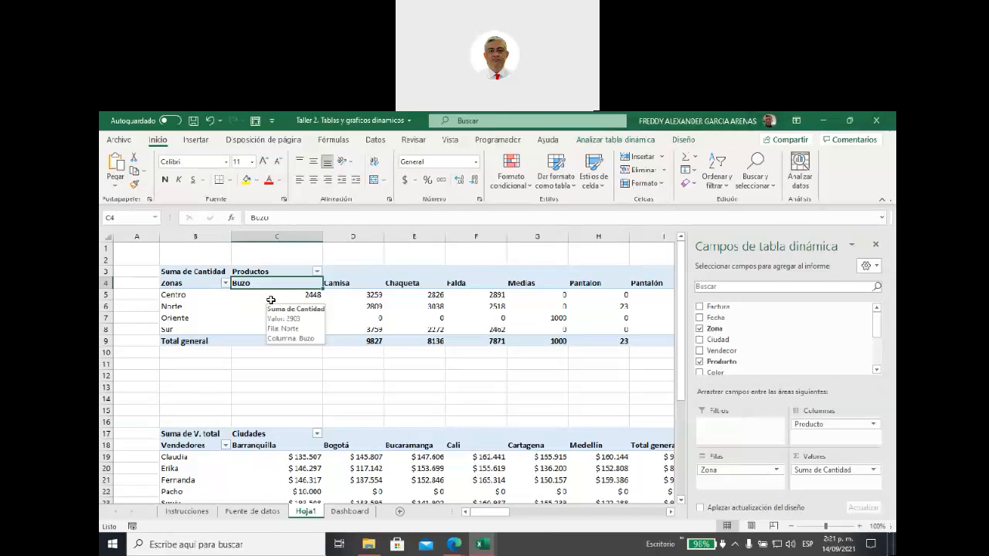
left_click(196, 140)
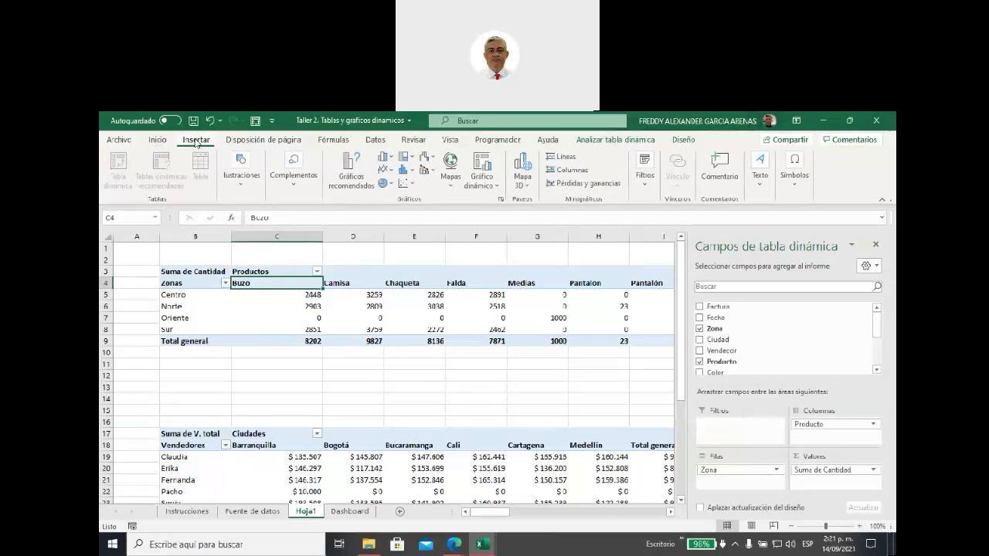
left_click(352, 180)
mouse_move(490, 301)
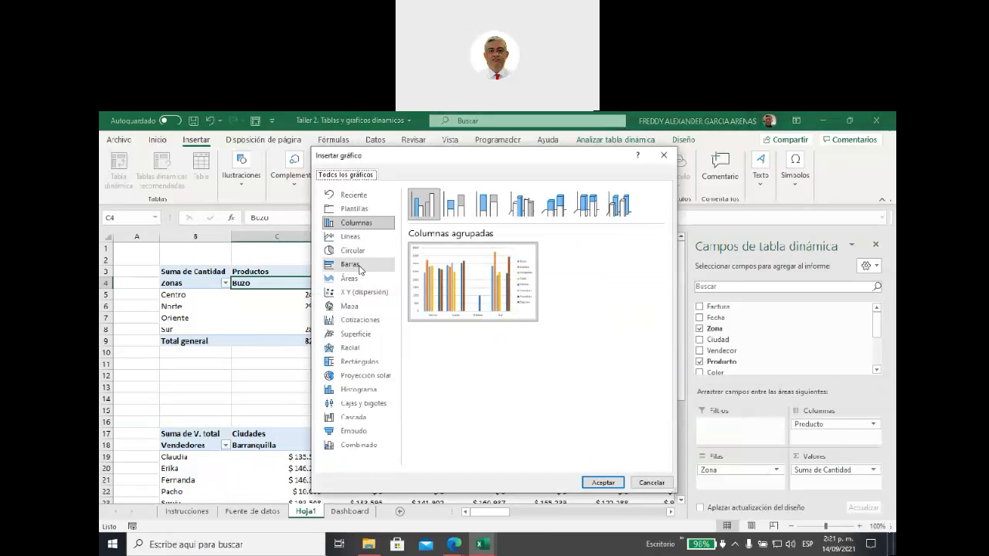
left_click(355, 265)
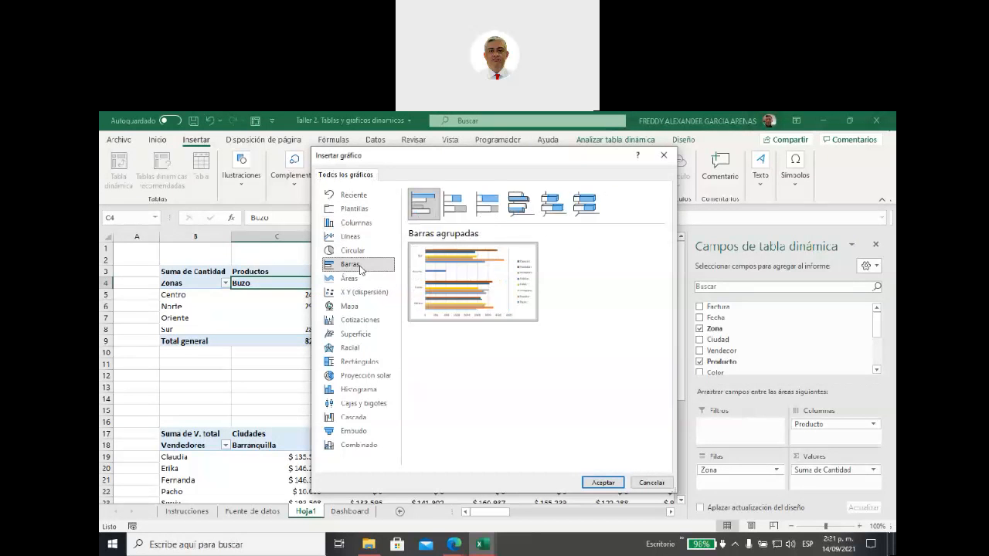
left_click(590, 477)
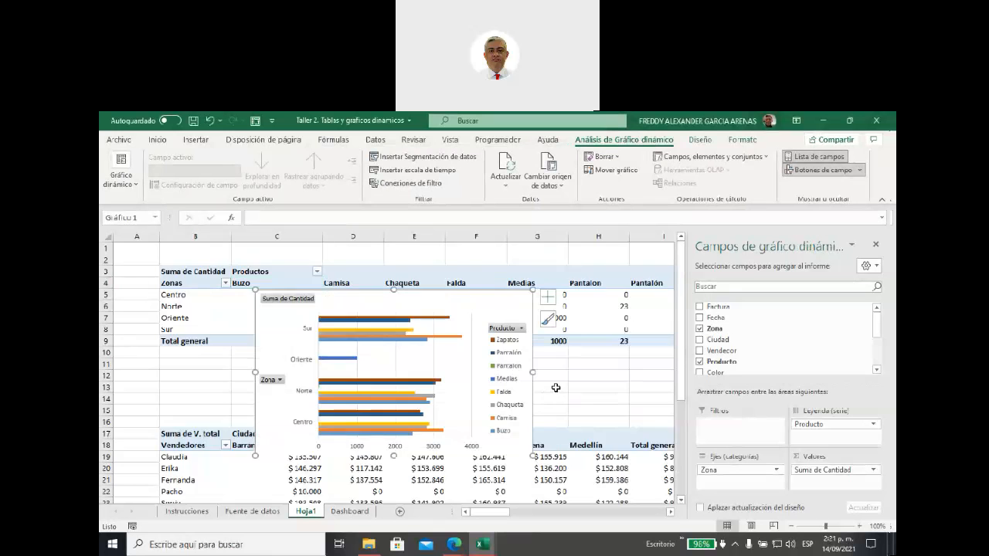
Insert a clustered column pivot chart from the Vendedores by Ciudades pivot table and move it below the bar chart.
scroll(556, 387, "down", 3)
left_click(267, 396)
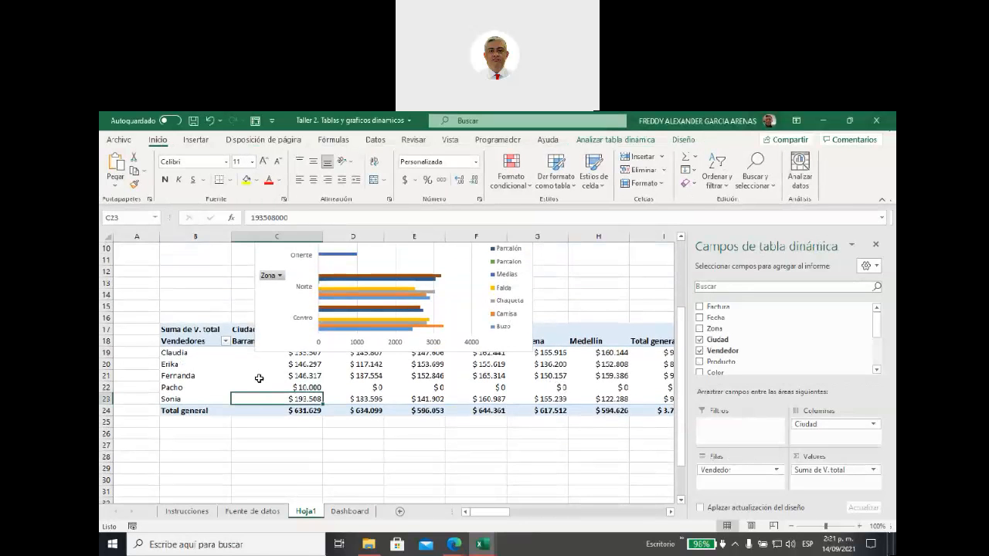
right_click(259, 379)
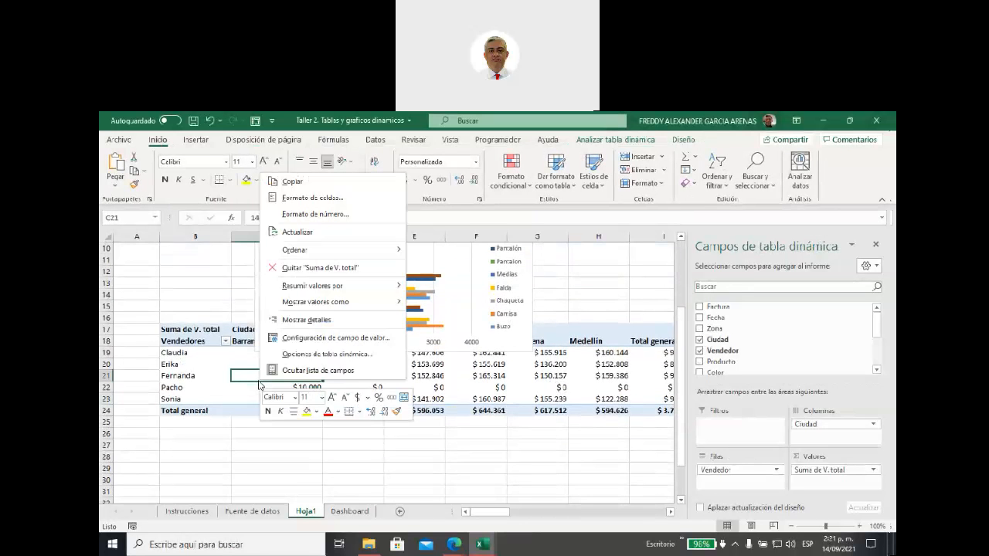
left_click(197, 140)
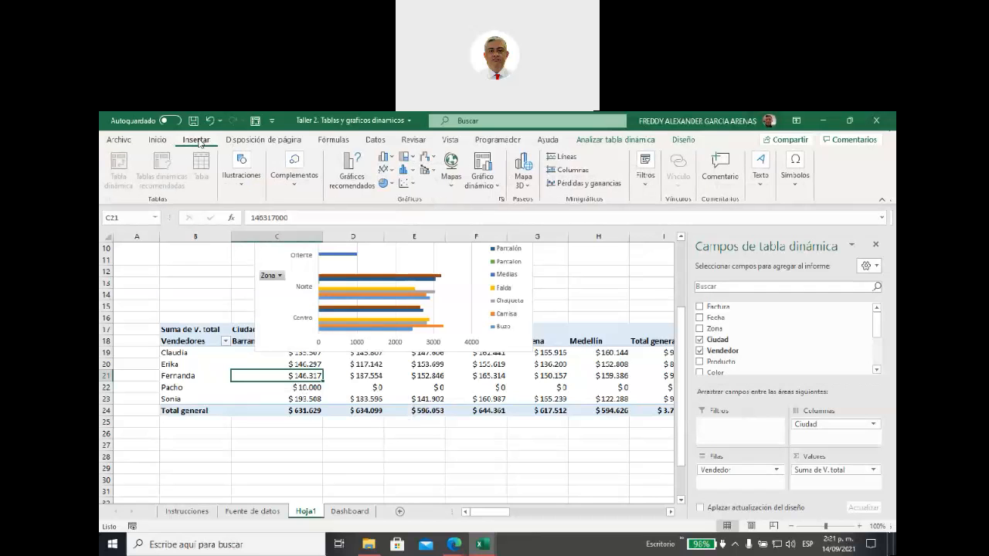
left_click(352, 175)
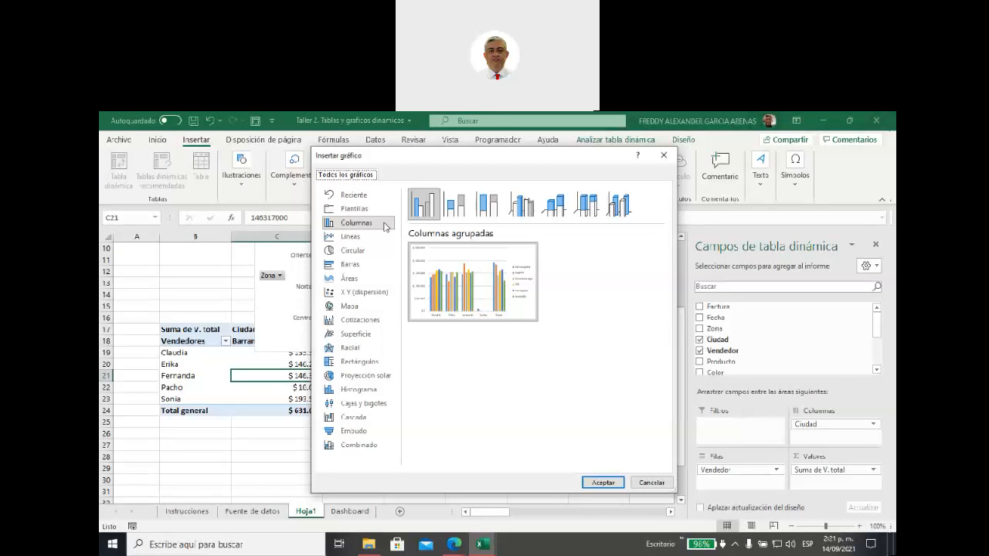
left_click(458, 208)
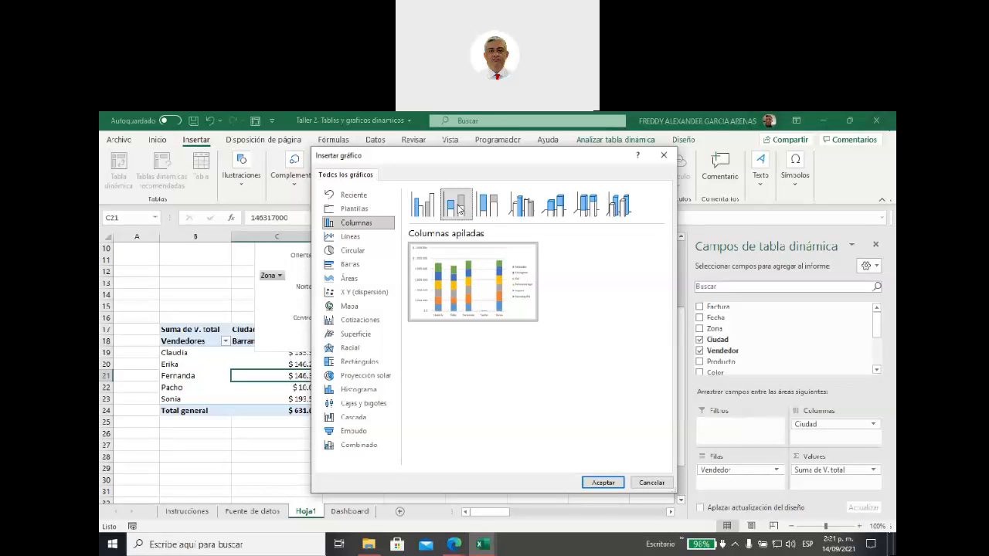
left_click(486, 205)
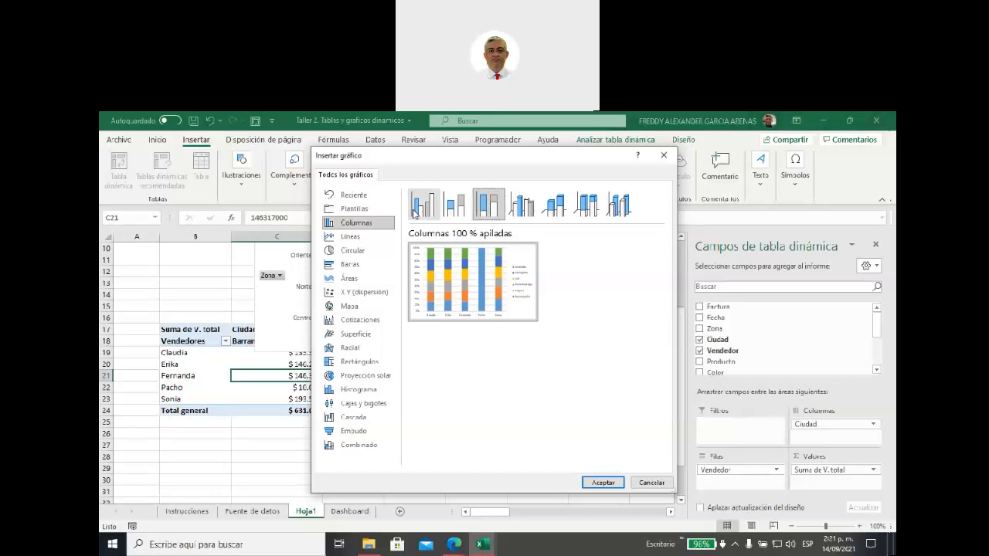
left_click(416, 212)
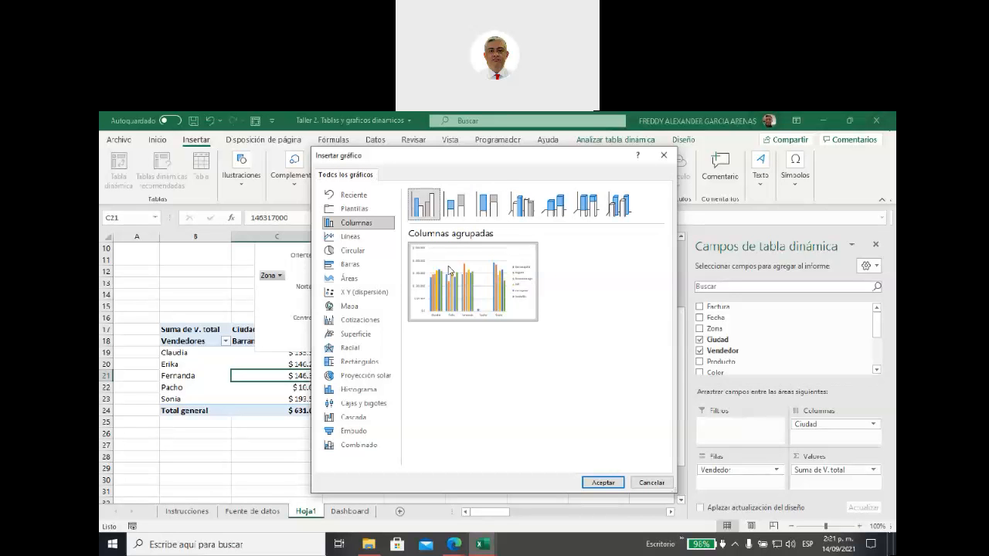
left_click(602, 482)
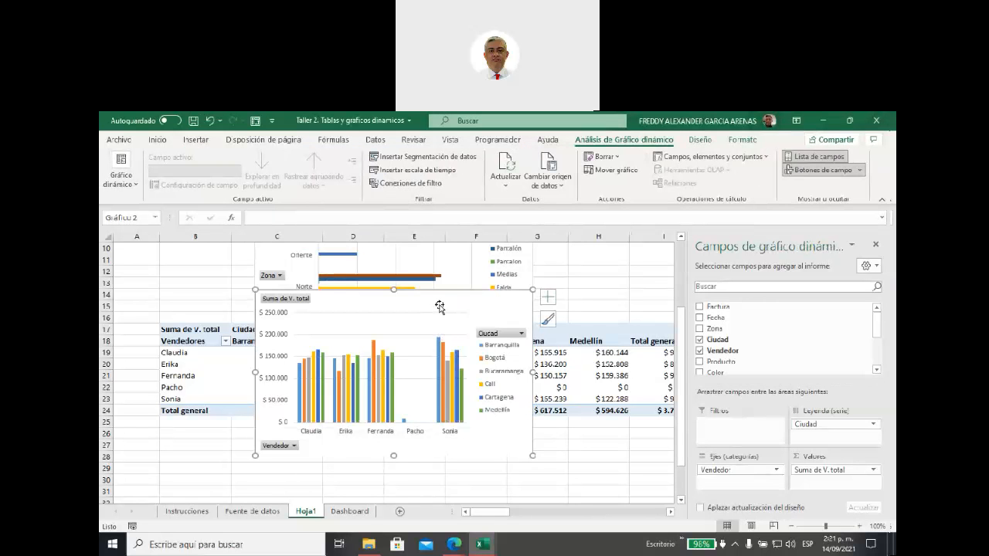
left_click_drag(439, 308, 437, 378)
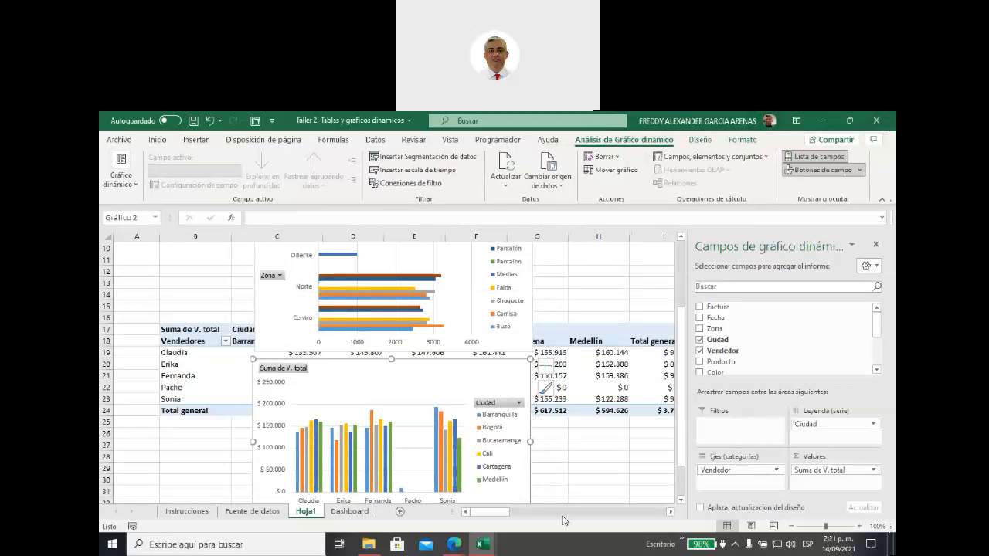
Insert a 2D pie pivot chart from the Zonas by Años pivot table and place it beside that table over columns I to N.
left_click(671, 512)
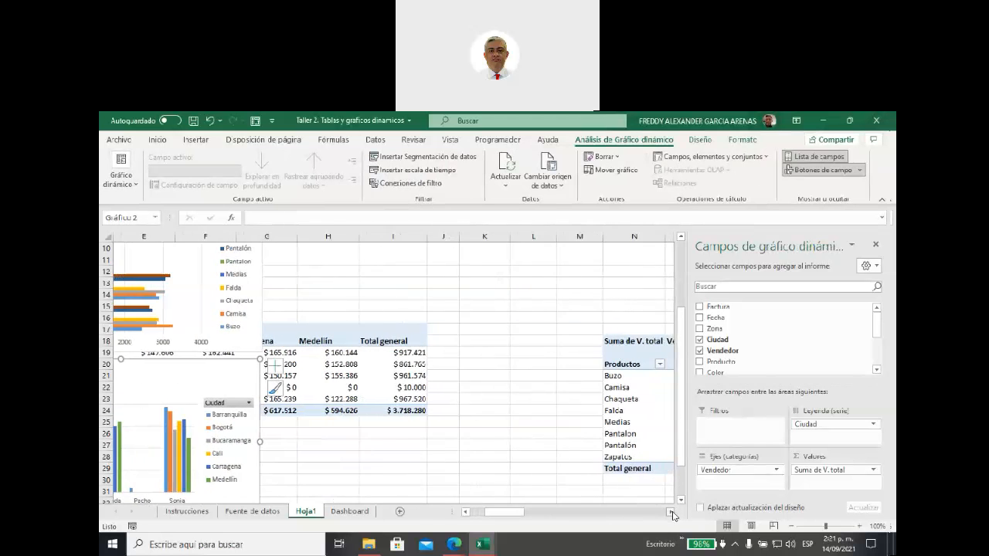
left_click(671, 512)
left_click(670, 512)
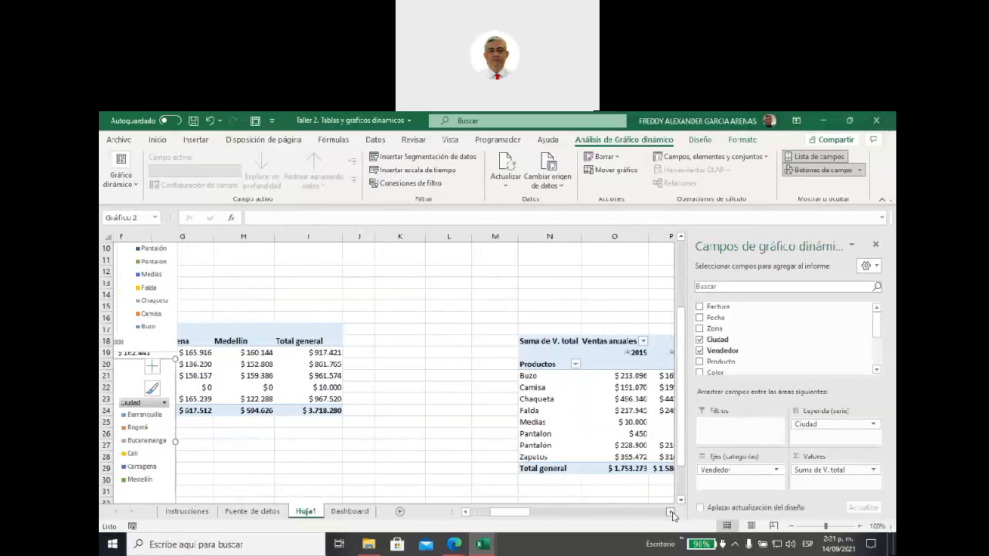
scroll(559, 412, "up", 3)
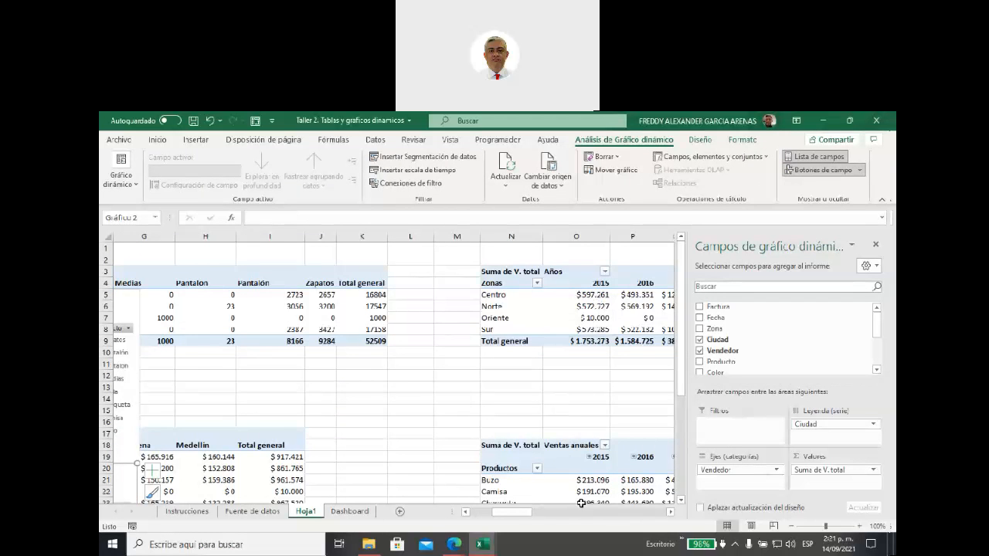
left_click_drag(526, 515, 533, 516)
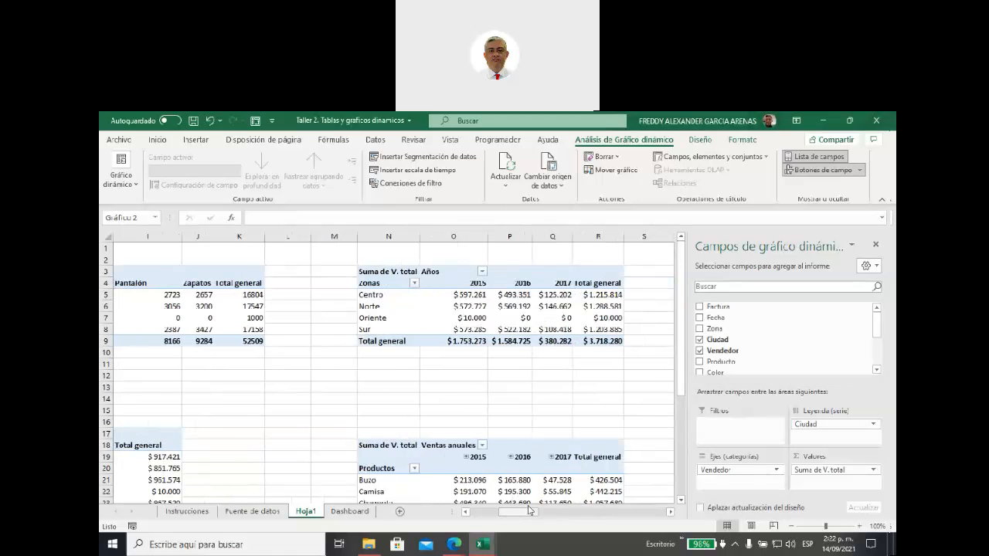
right_click(412, 306)
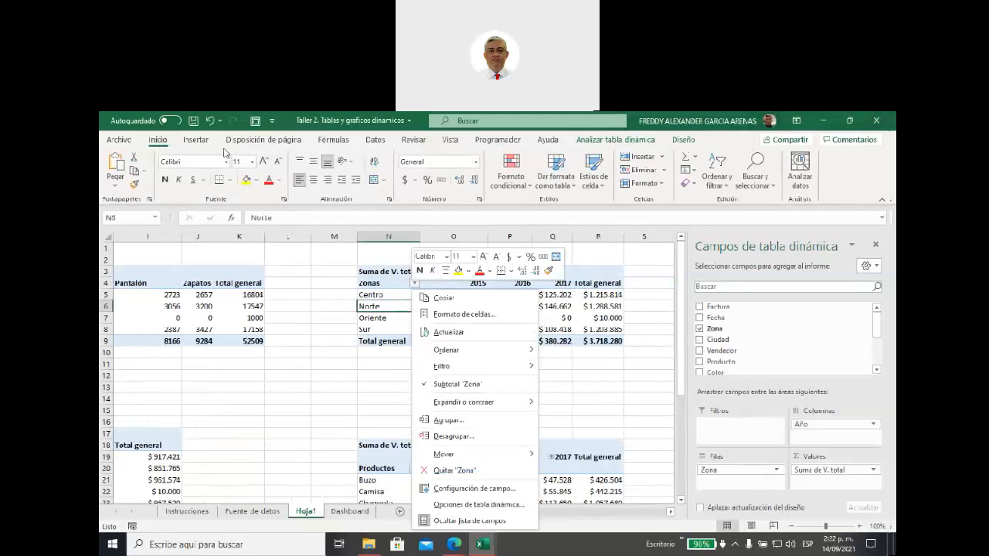
left_click(196, 142)
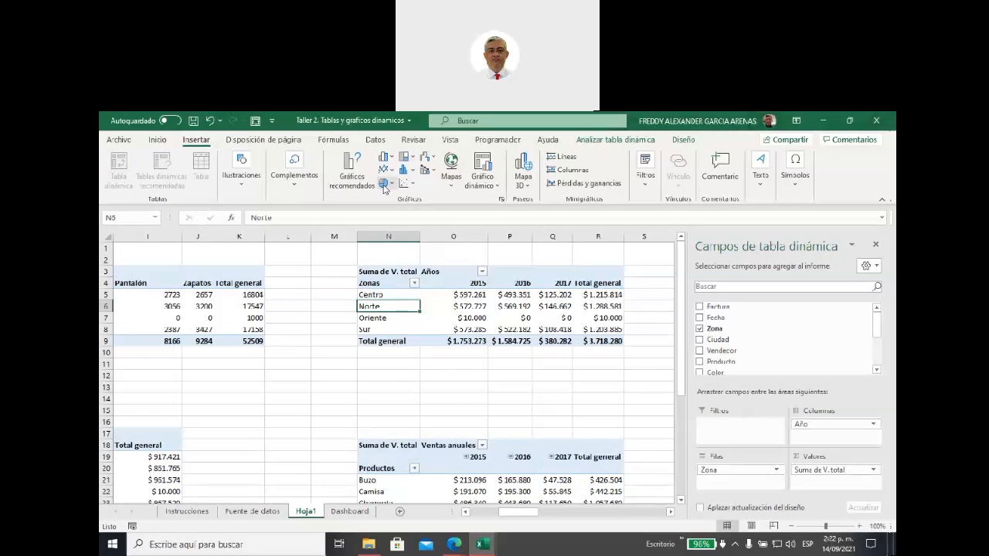
left_click(384, 185)
left_click(394, 223)
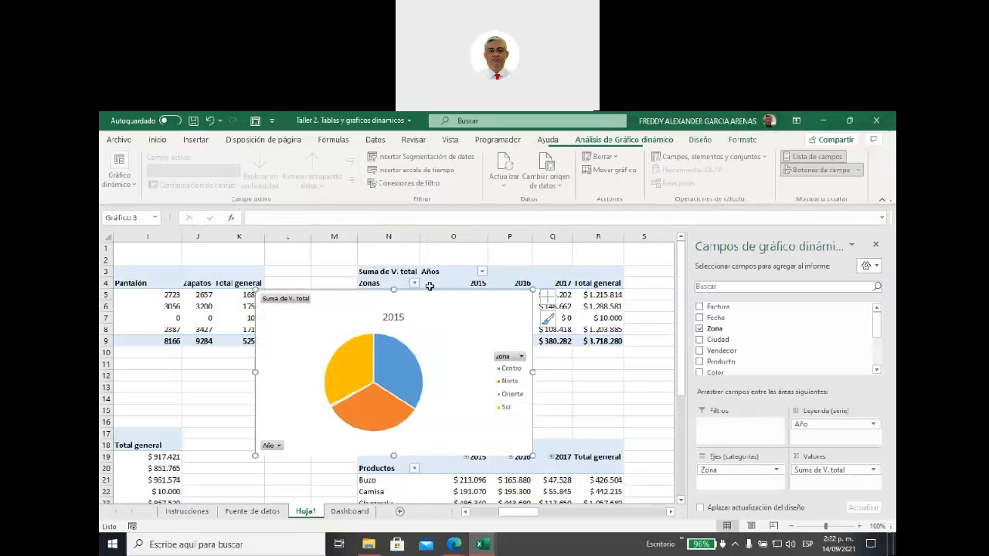
left_click_drag(430, 286, 312, 255)
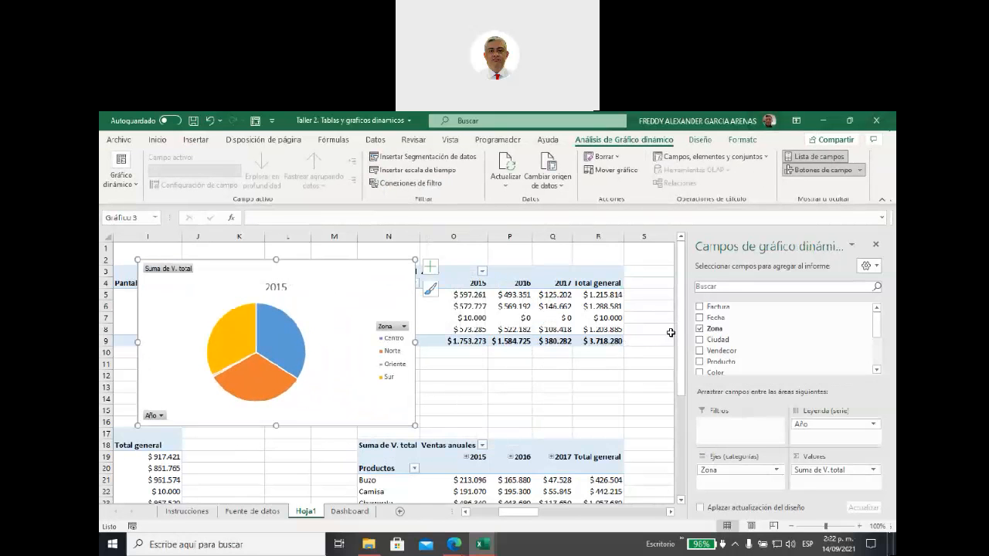
Insert a clustered column pivot chart from the Productos by Ventas anuales pivot table and place it below the pie chart.
scroll(684, 343, "down", 4)
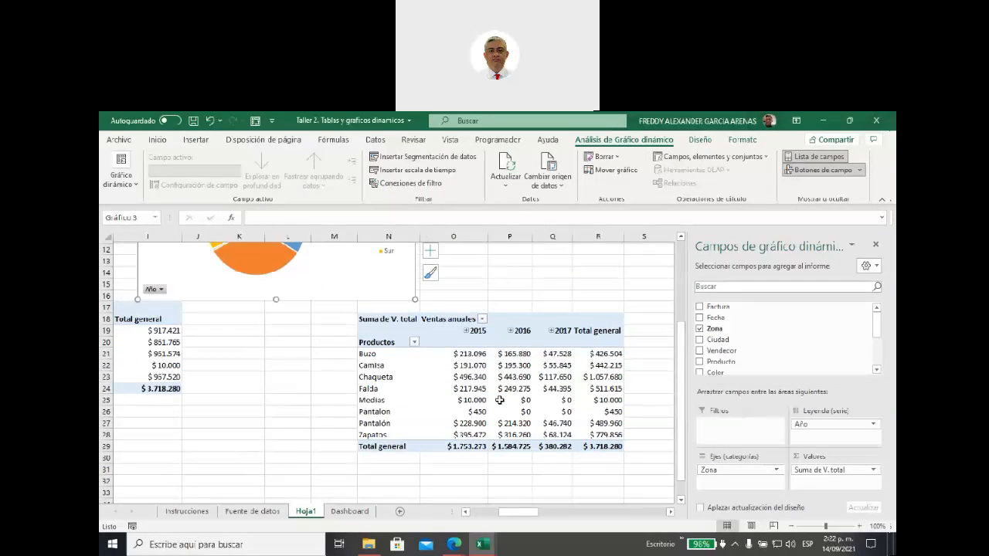
right_click(437, 356)
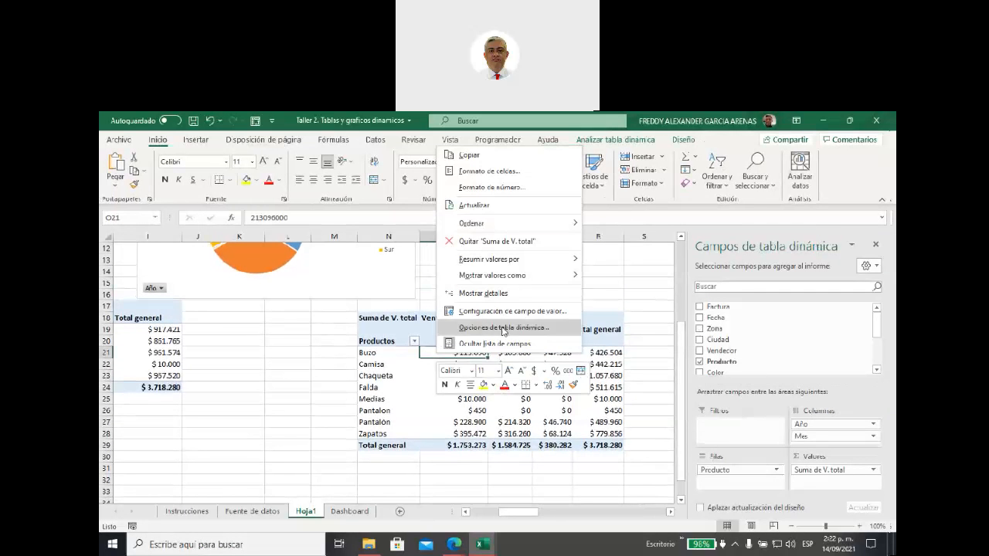
left_click(197, 140)
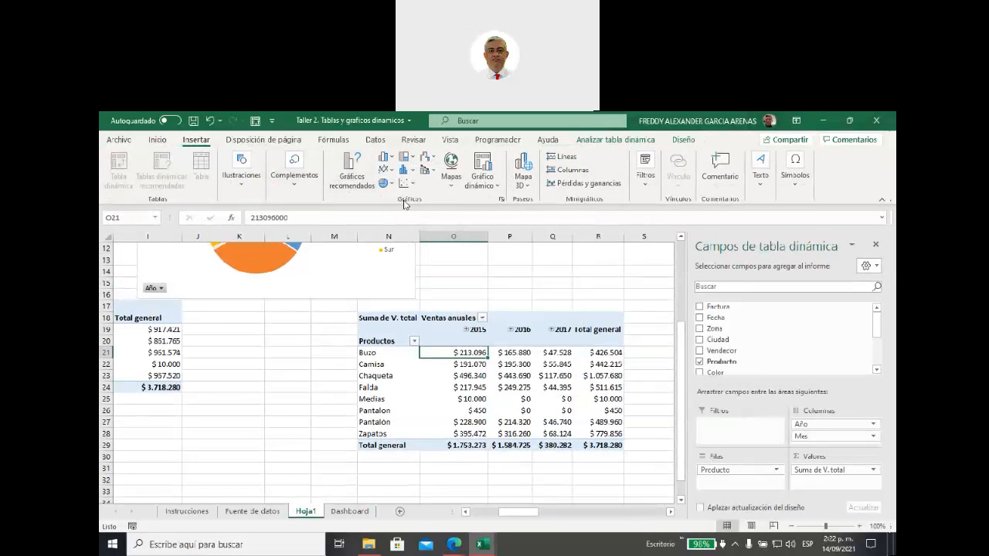
left_click(355, 174)
mouse_move(532, 311)
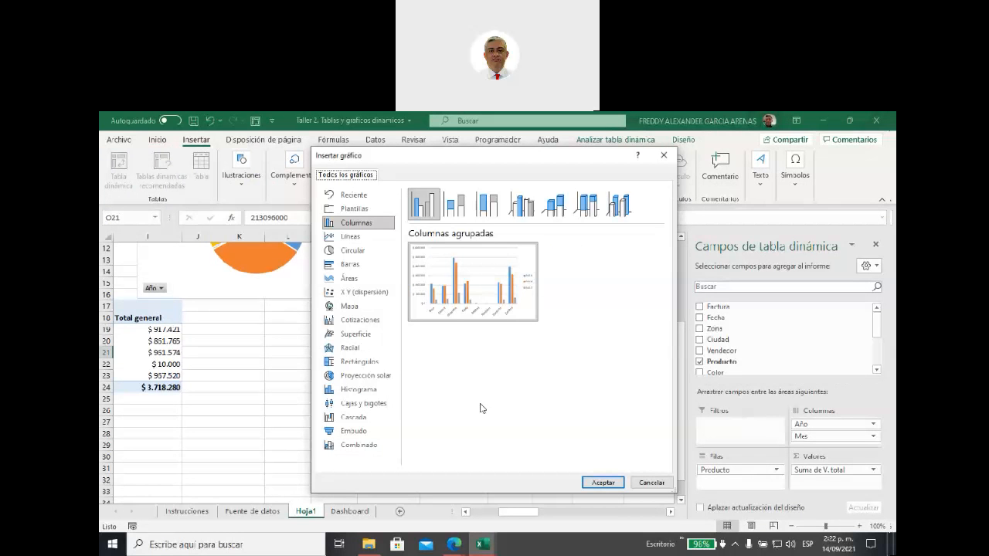
left_click(603, 482)
left_click_drag(435, 302, 320, 326)
Close the pivot chart field list, then move the Zona bar chart to the sheet's upper-left corner and enlarge it to about column G, row 19.
left_click_drag(517, 515, 484, 514)
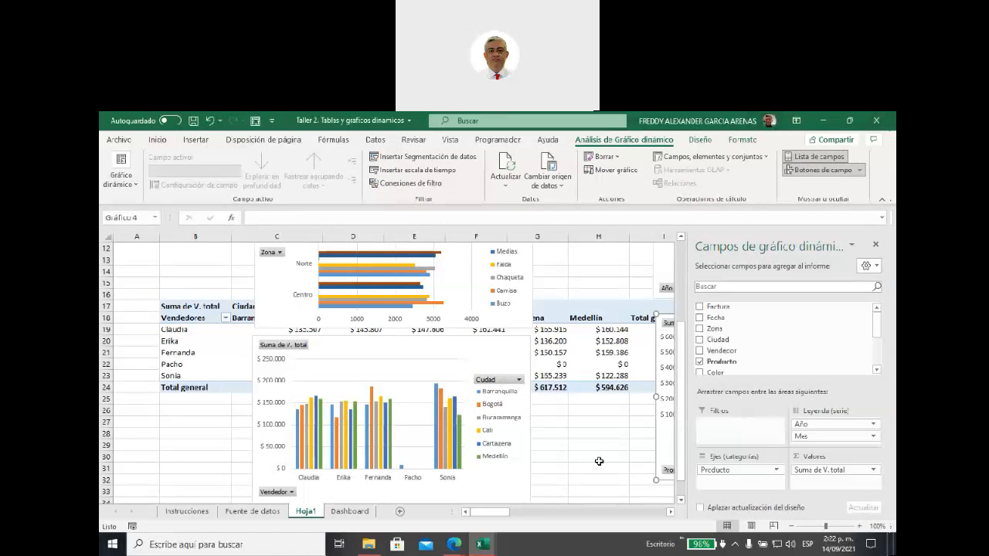
left_click(875, 246)
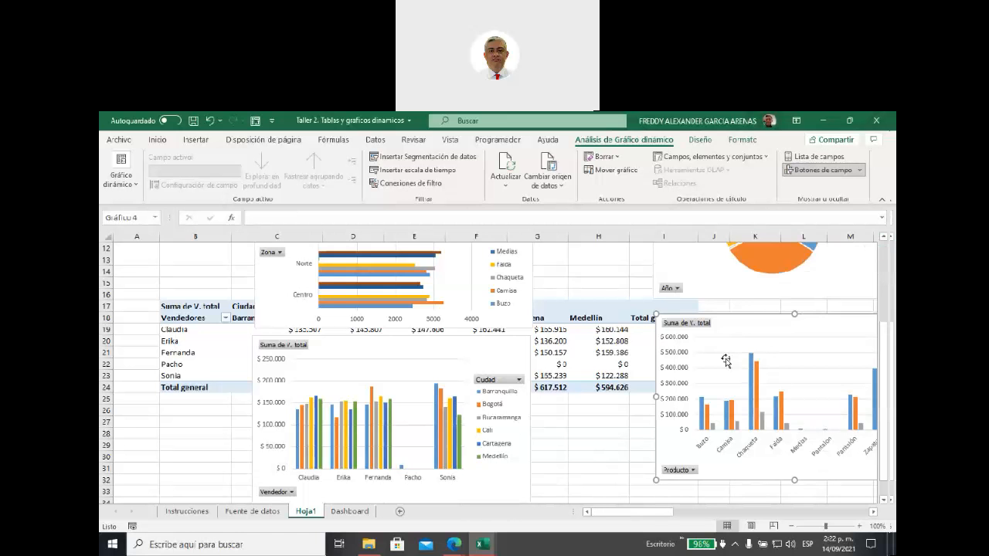
scroll(656, 442, "up", 2)
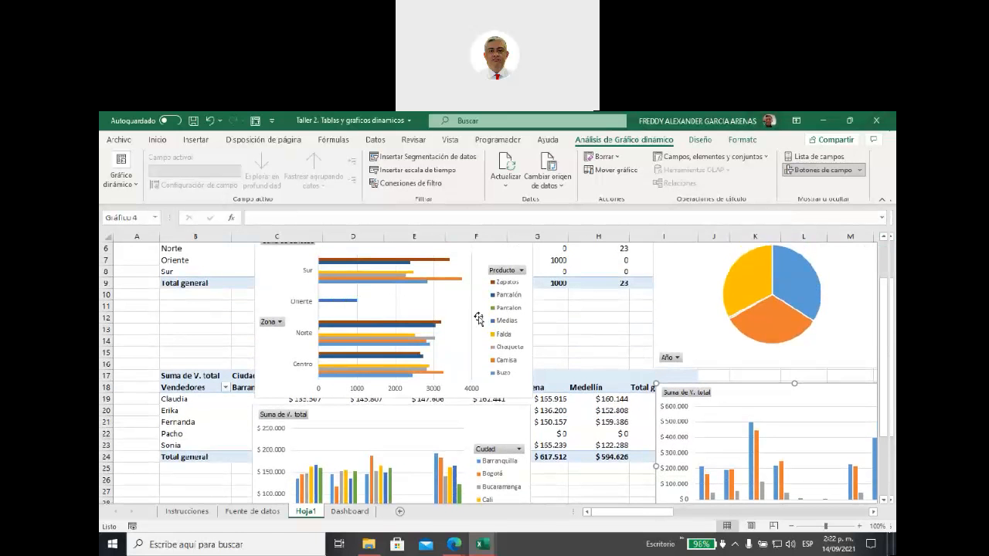
scroll(533, 331, "up", 2)
mouse_move(335, 290)
left_mouse_down()
mouse_move(220, 256)
mouse_move(218, 266)
left_mouse_up()
left_click_drag(392, 421, 564, 426)
left_click_drag(341, 424, 341, 462)
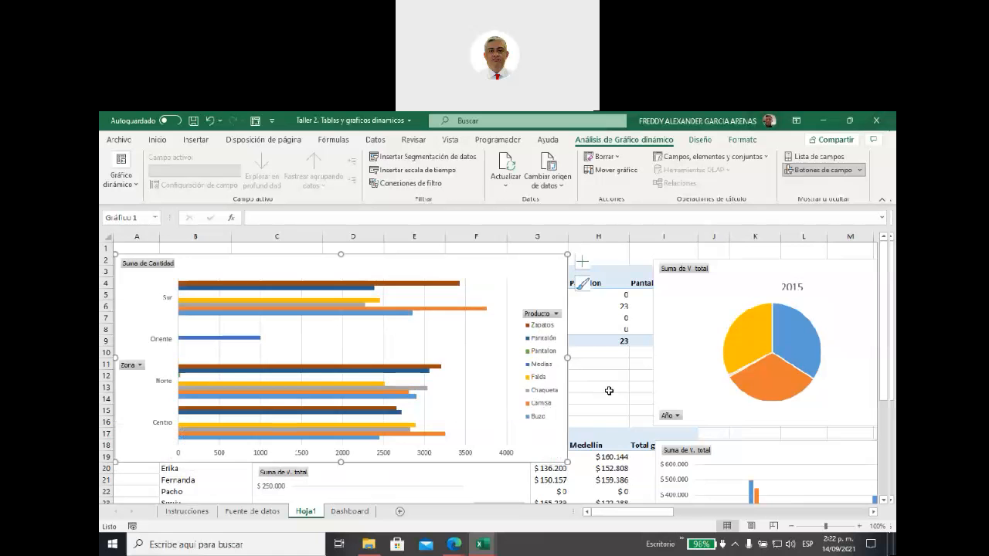
left_click(610, 391)
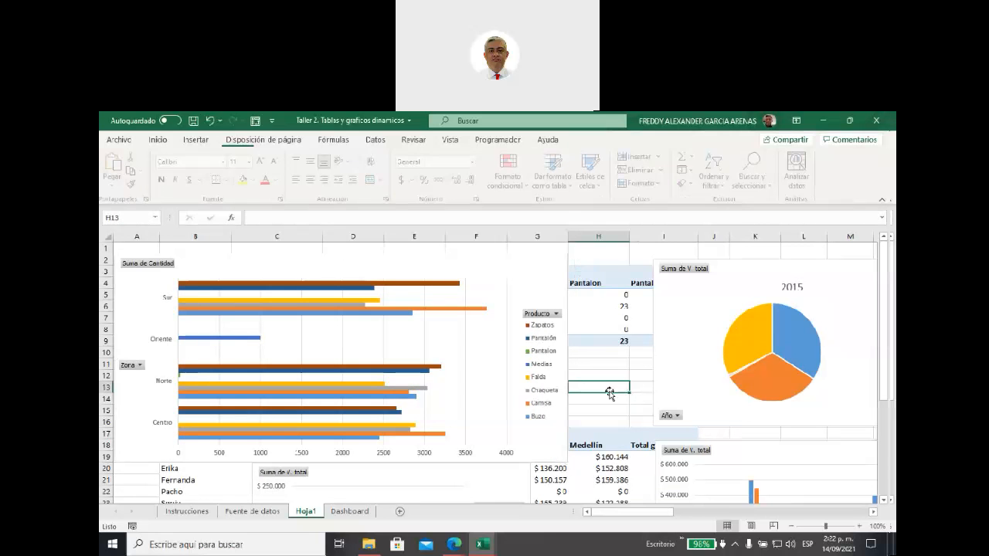
scroll(607, 391, "down", 4)
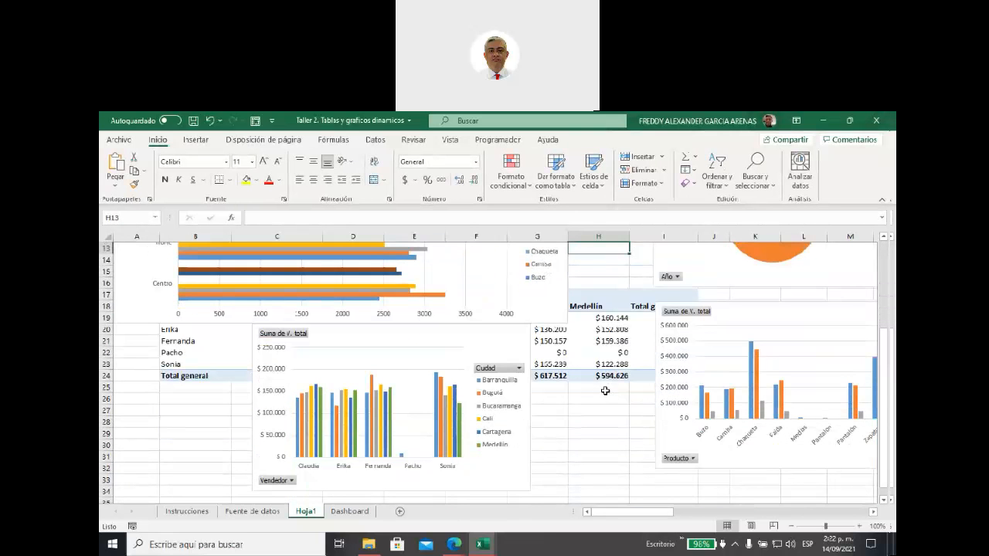
Move the Vendedor column chart to the start of column A below the Zona bar chart and widen it to the end of column G.
left_click(379, 340)
left_click_drag(379, 340, 243, 337)
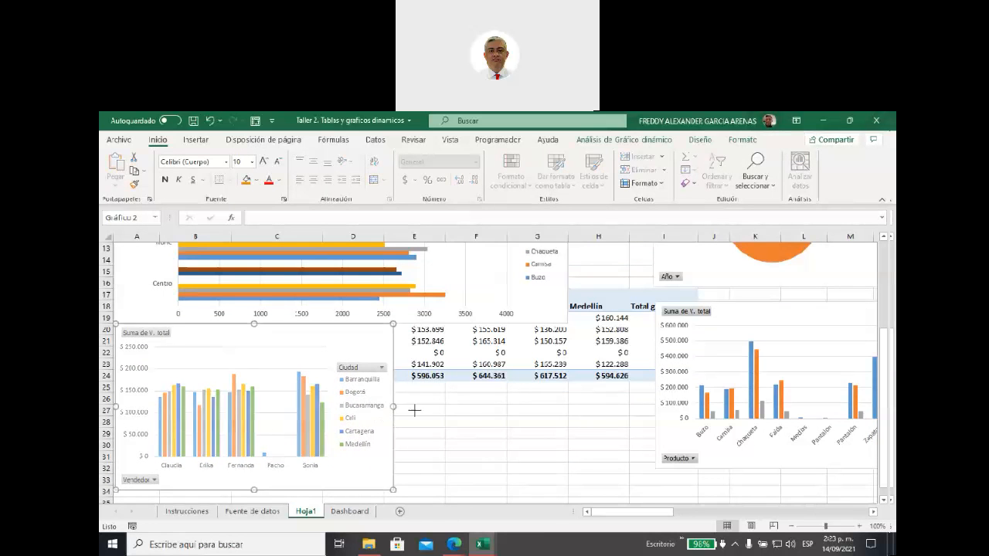
left_click_drag(567, 400, 567, 403)
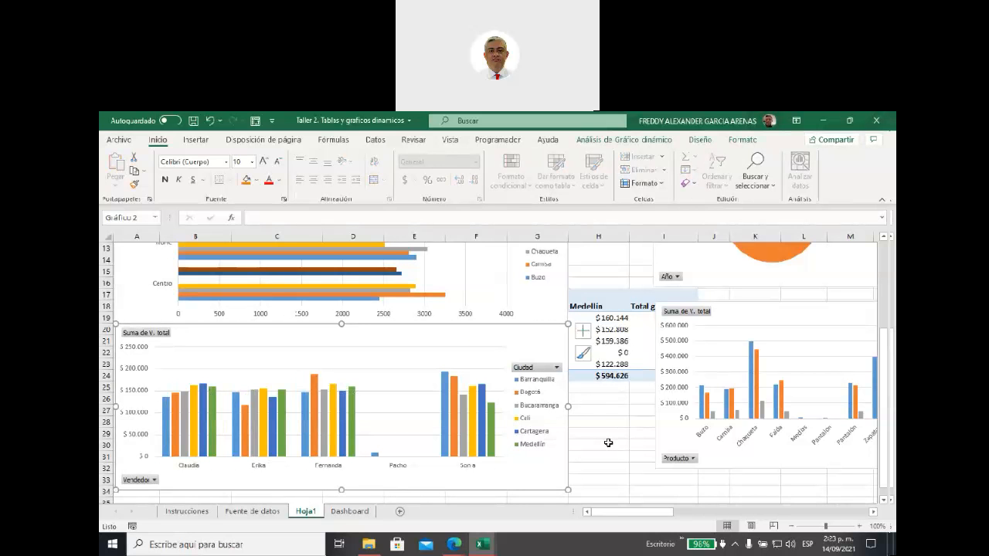
Nudge the 2015 pie chart slightly up and right, then extend its left edge to the start of column I.
scroll(608, 443, "down", 1)
scroll(608, 442, "up", 5)
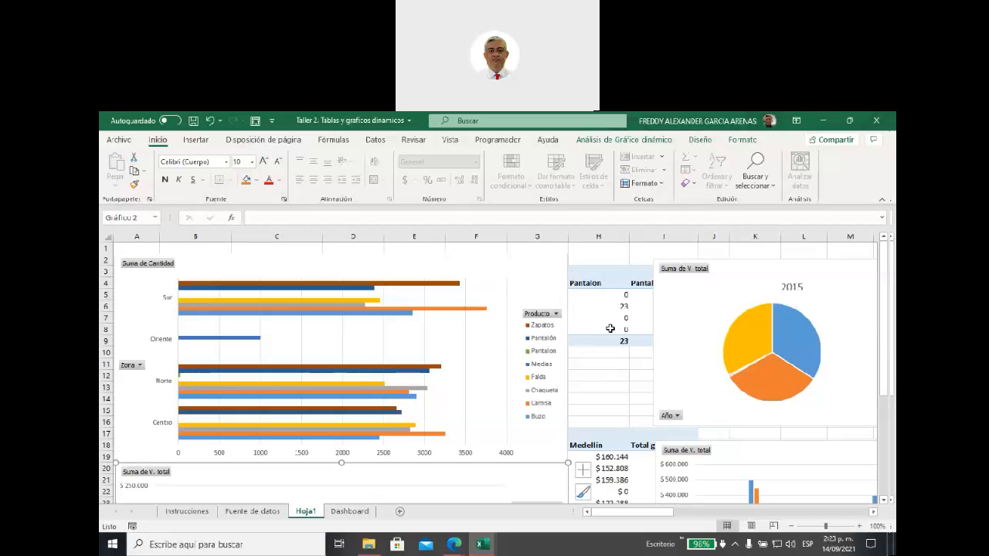
mouse_move(610, 328)
left_click_drag(728, 268, 737, 263)
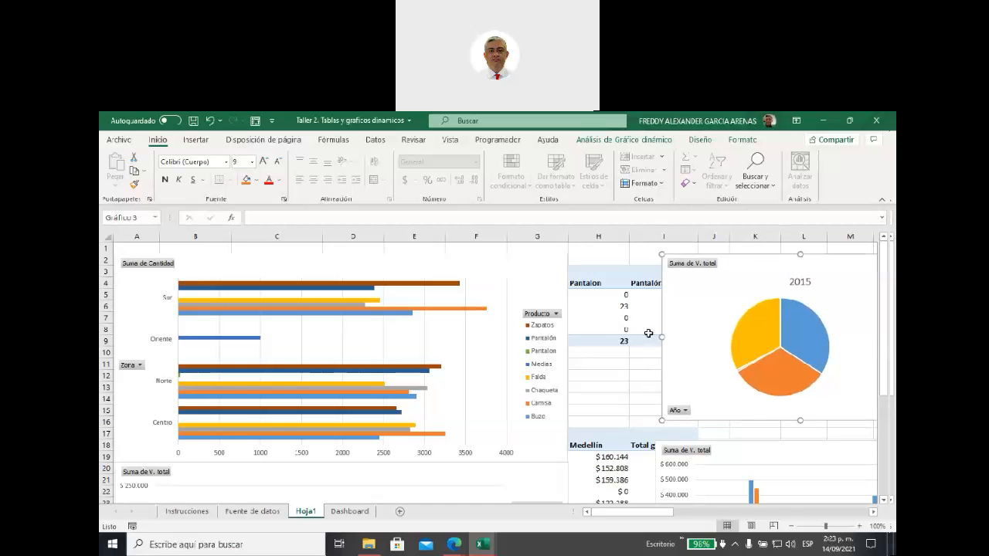
left_click_drag(662, 337, 630, 335)
Move the Producto column chart to the start of column I at about row 20 and widen it to about the start of column P.
left_click_drag(666, 514, 681, 513)
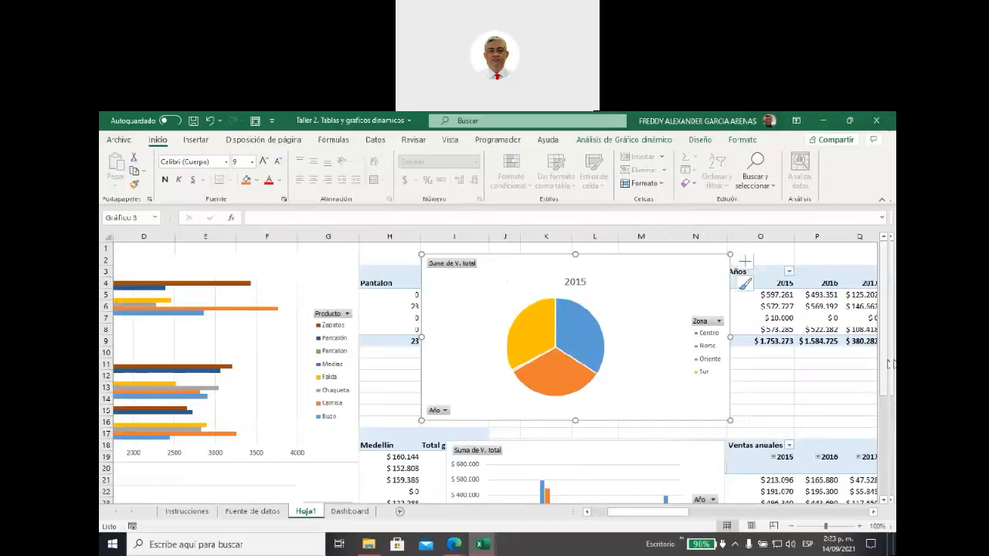
scroll(588, 339, "down", 4)
left_click_drag(588, 339, 567, 333)
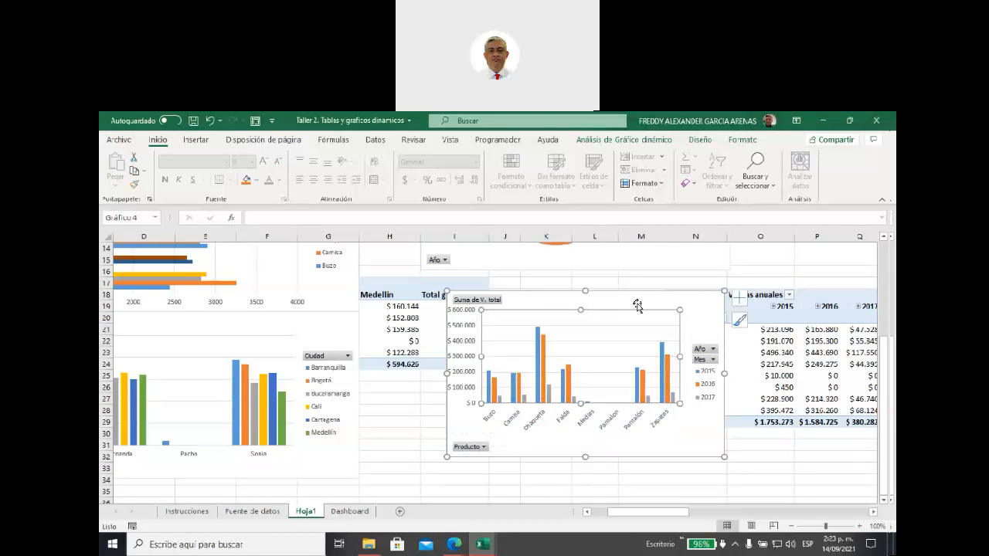
left_click_drag(644, 296, 618, 317)
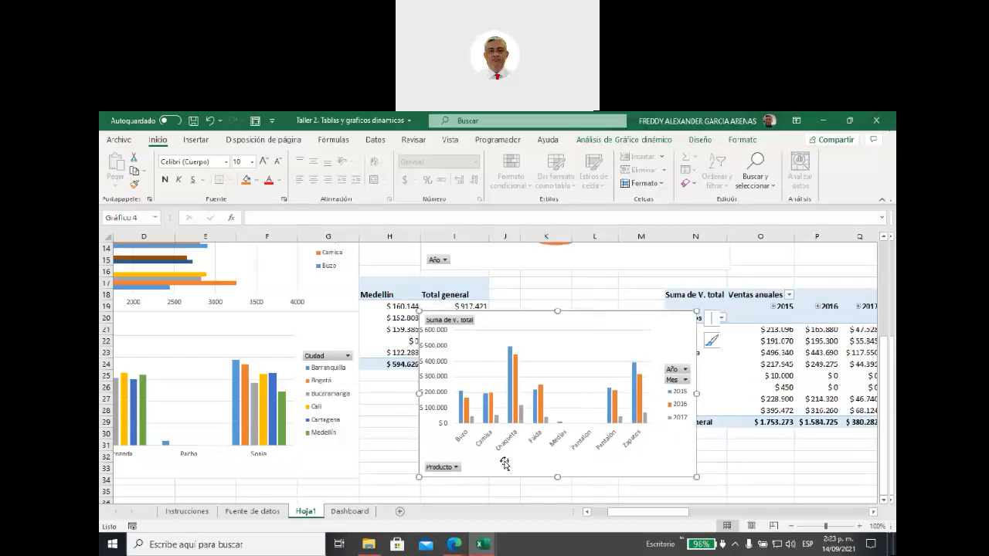
left_click_drag(698, 393, 803, 393)
scroll(568, 339, "up", 1)
Enlarge the 2015 pie chart down to about row 19 and across to column P, matching the width of the Producto chart.
scroll(567, 339, "up", 3)
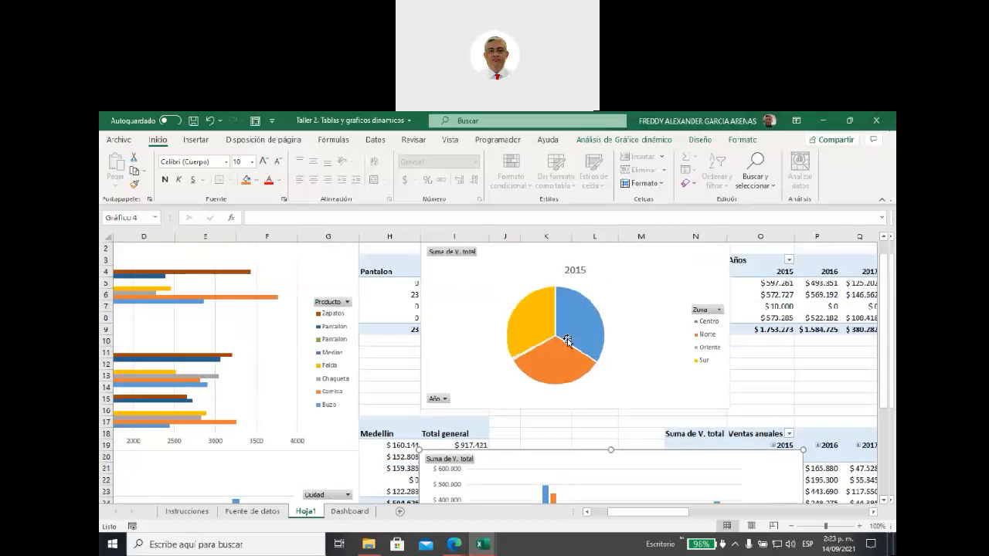
left_click(474, 306)
left_click_drag(475, 306, 472, 302)
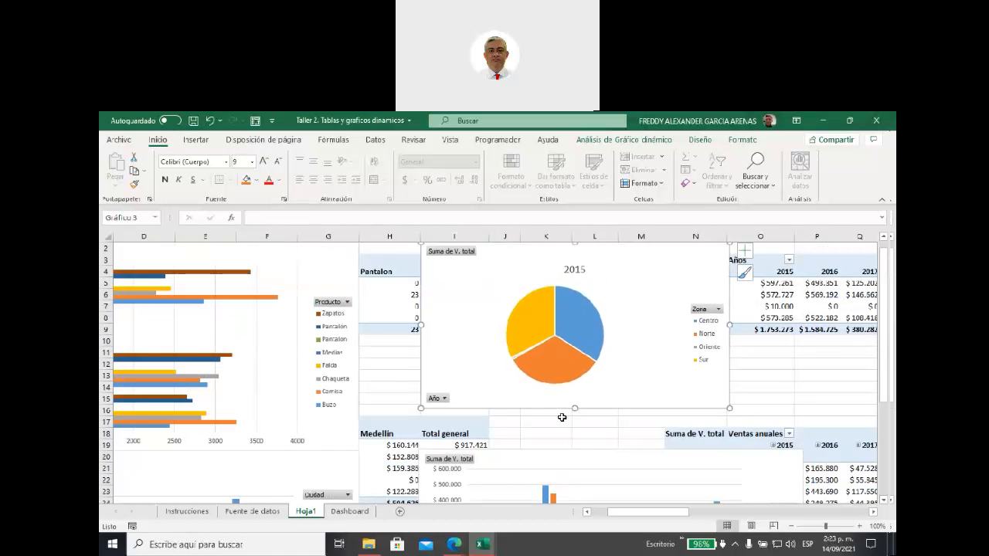
left_click_drag(574, 408, 574, 448)
left_click_drag(729, 345, 804, 349)
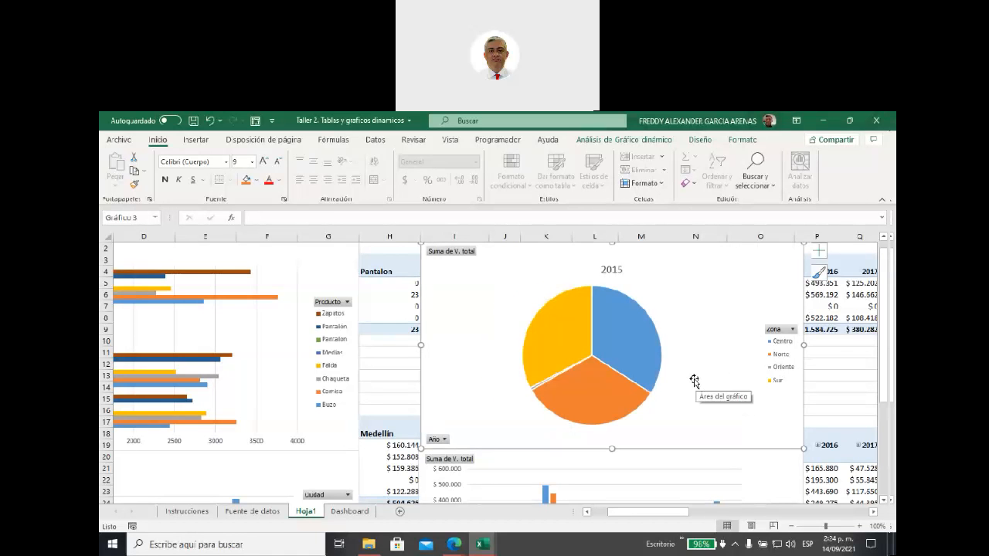
left_click(854, 388)
mouse_move(564, 418)
scroll(564, 421, "up", 1)
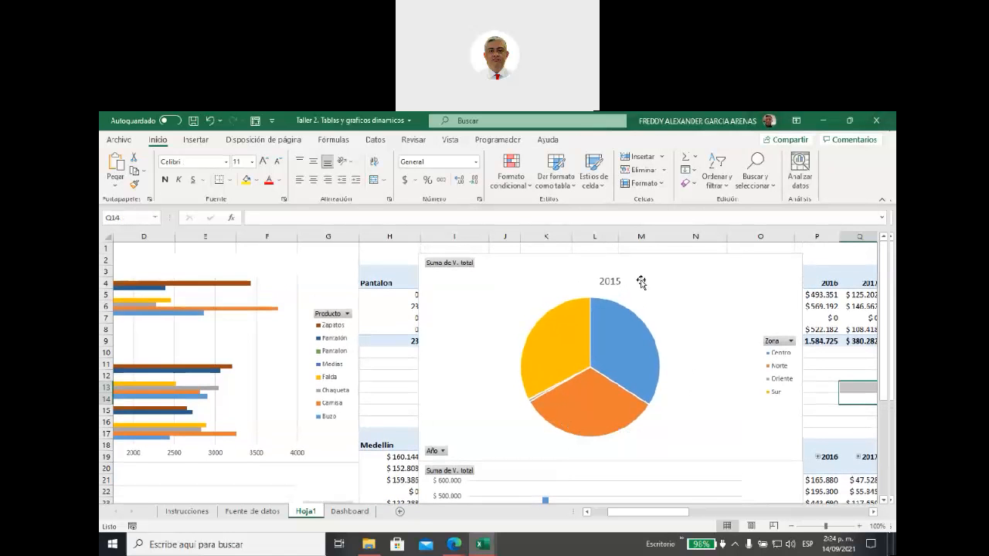
left_click(385, 253)
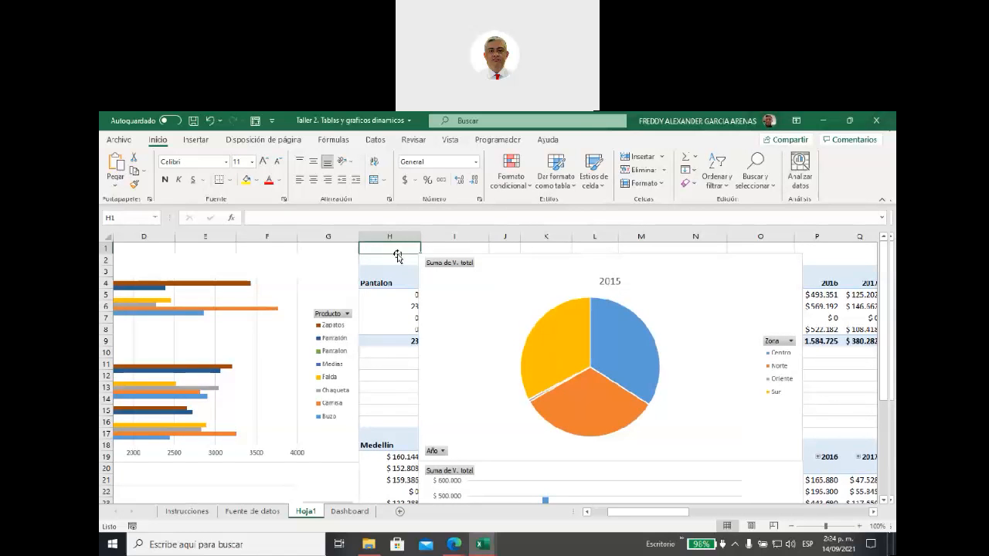
left_click(391, 376)
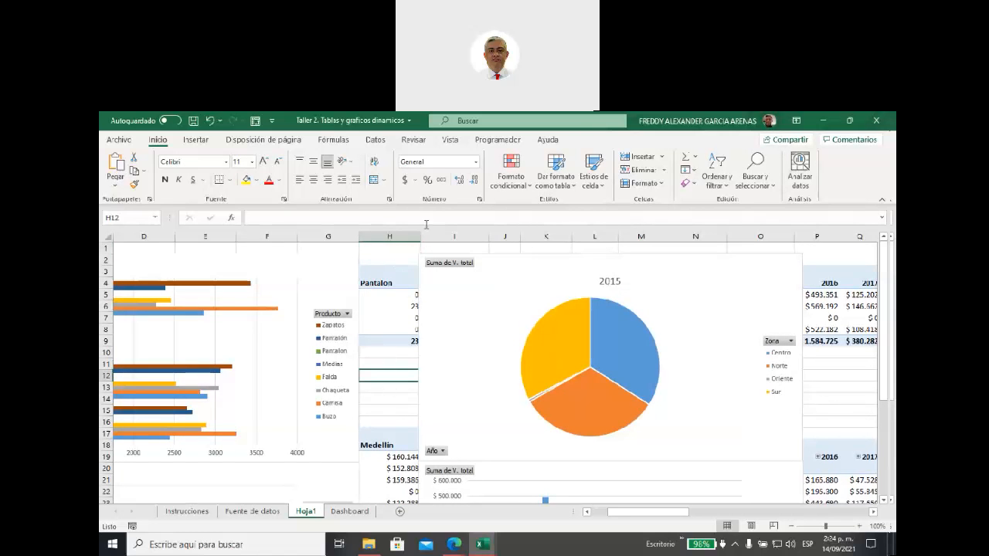
left_click(451, 143)
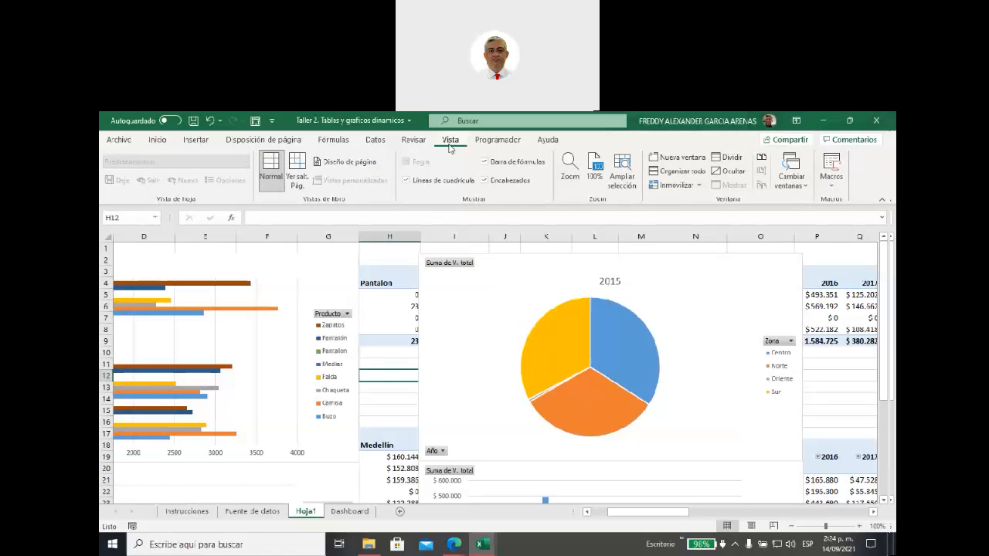
left_click(407, 180)
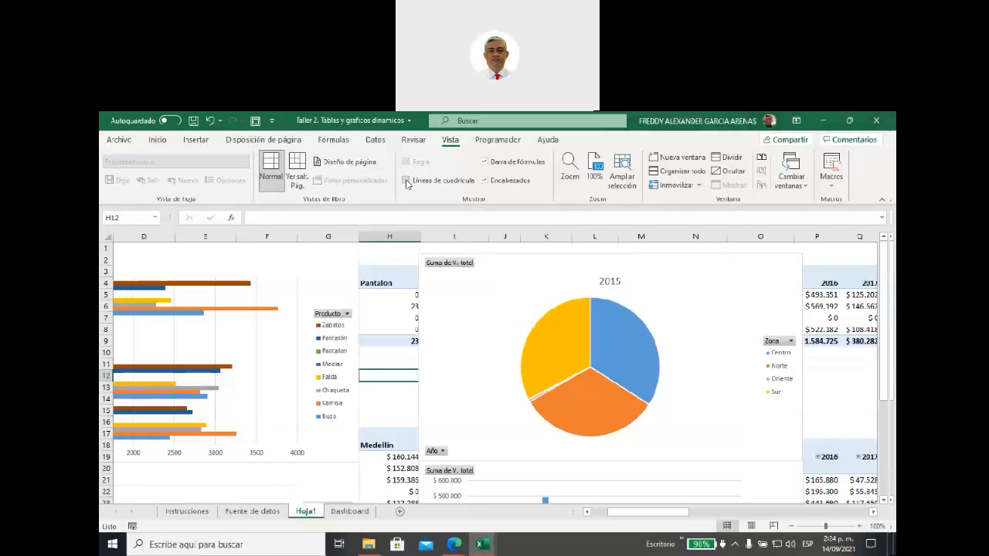
scroll(386, 413, "down", 10)
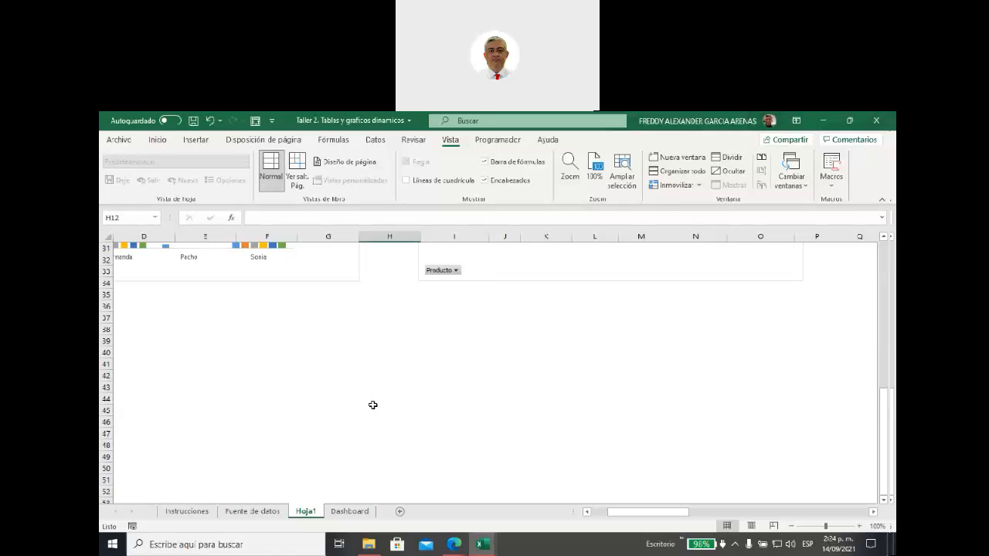
left_click(406, 181)
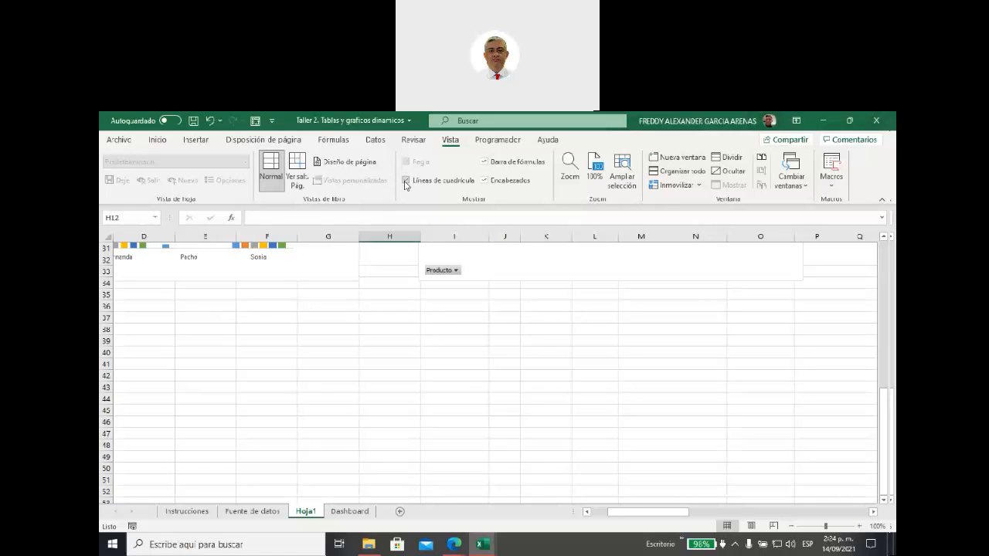
left_click(406, 182)
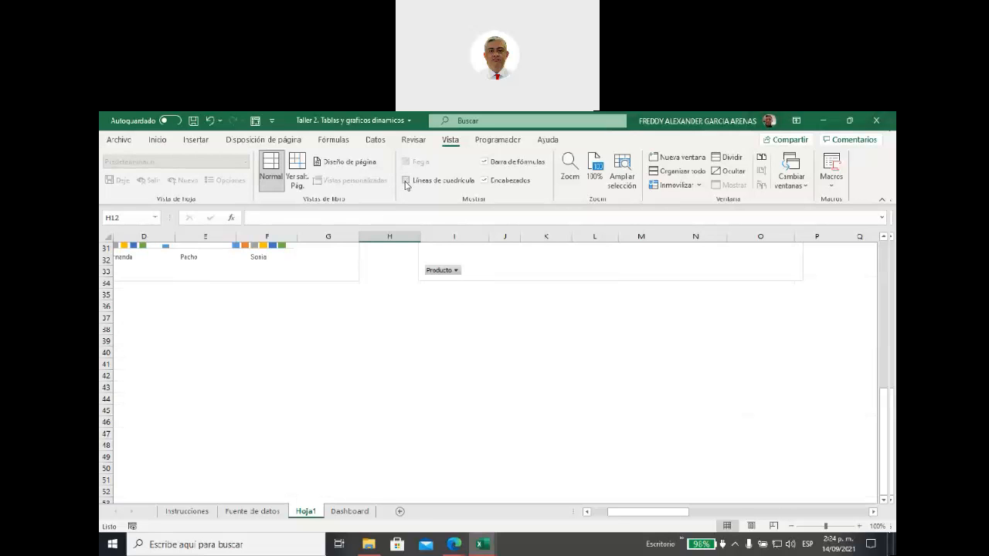
left_click(406, 182)
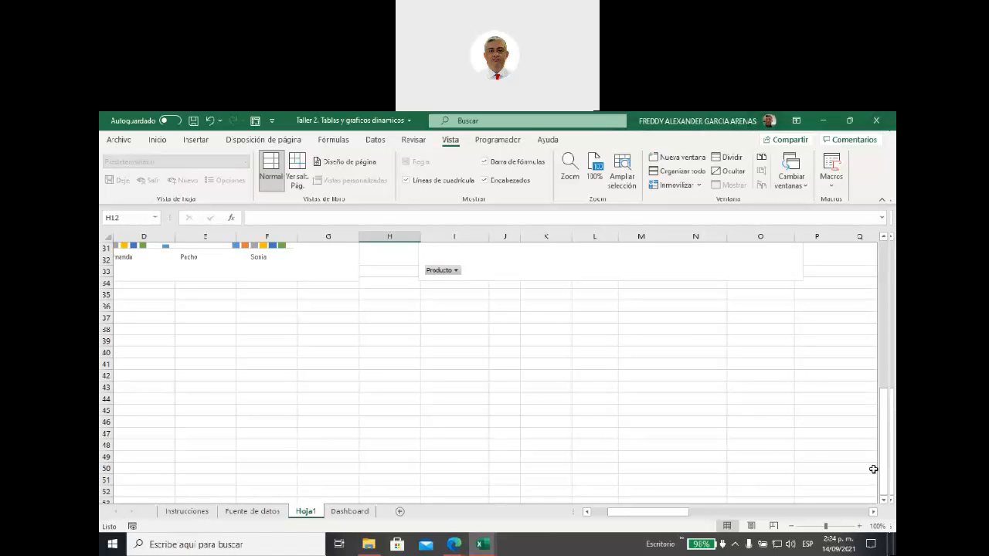
Fill the range A1:Q51 behind the charts with the darkest blue theme color.
left_click_drag(873, 481, 121, 247)
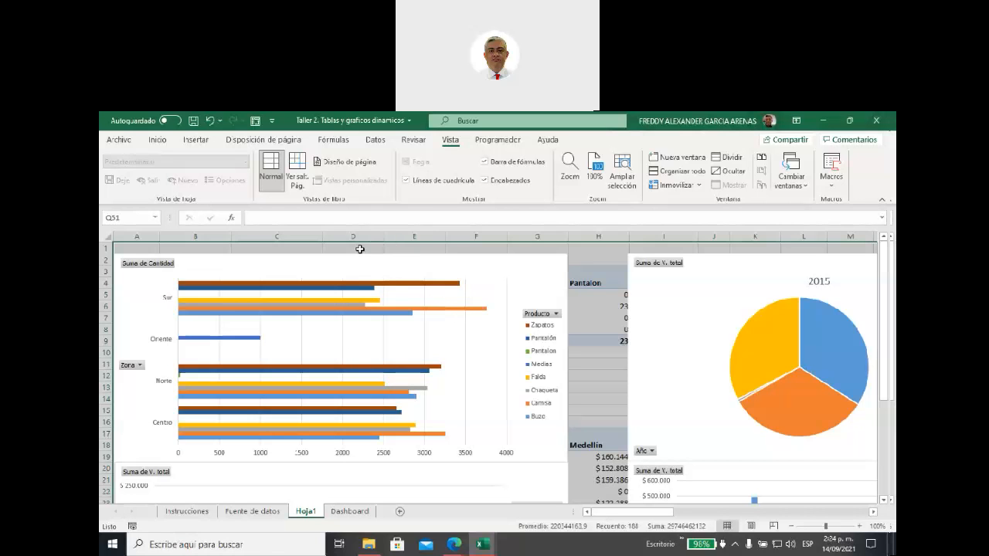
left_click(158, 141)
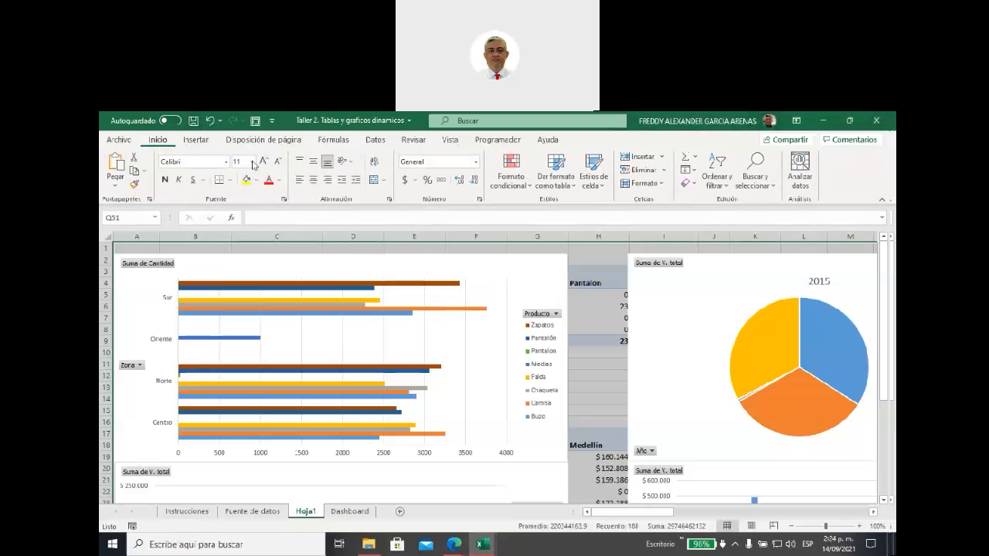
left_click(256, 181)
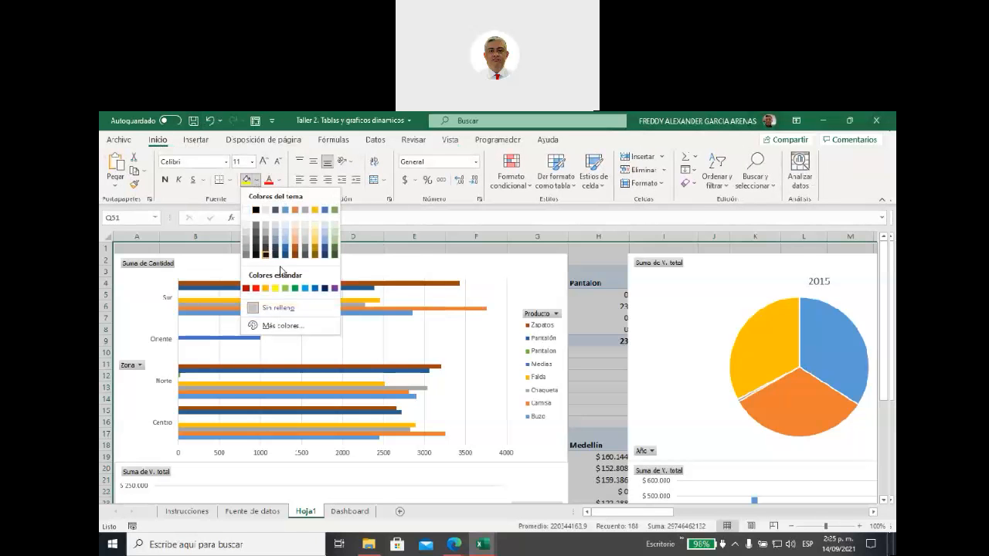
left_click(325, 259)
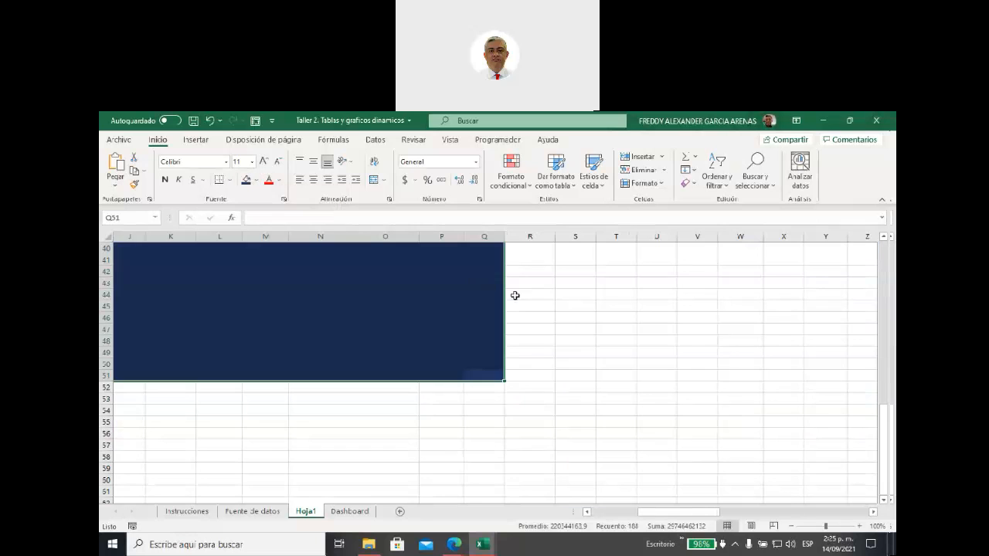
Examine how far the blue fill extends around the charts and which table columns and rows lie outside it.
left_click(542, 328)
left_click_drag(657, 512, 467, 511)
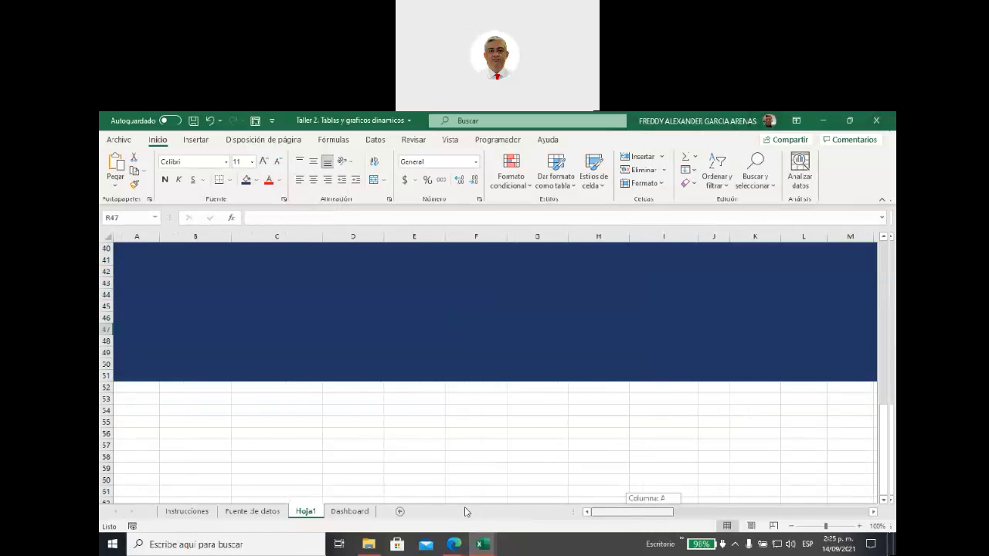
left_click_drag(106, 389, 126, 424)
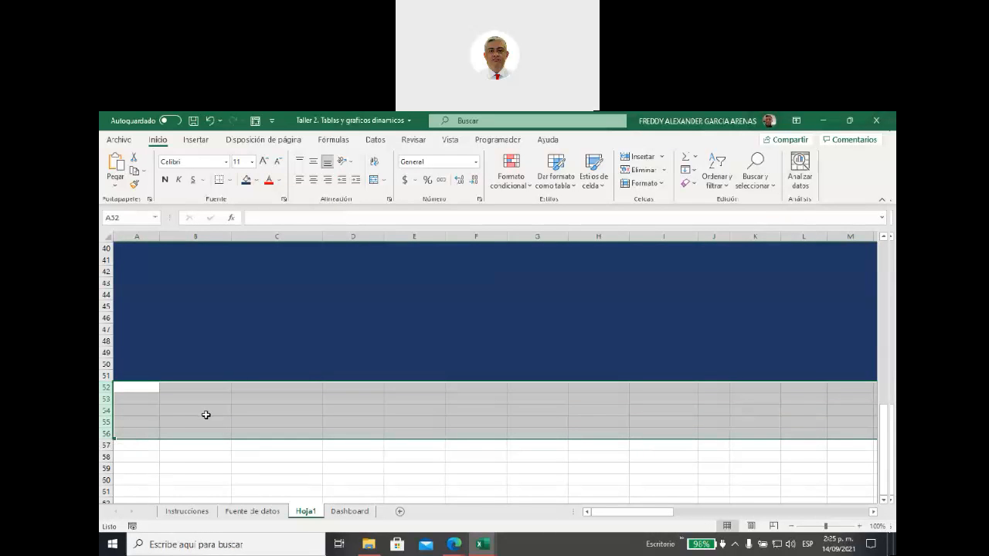
scroll(348, 421, "up", 6)
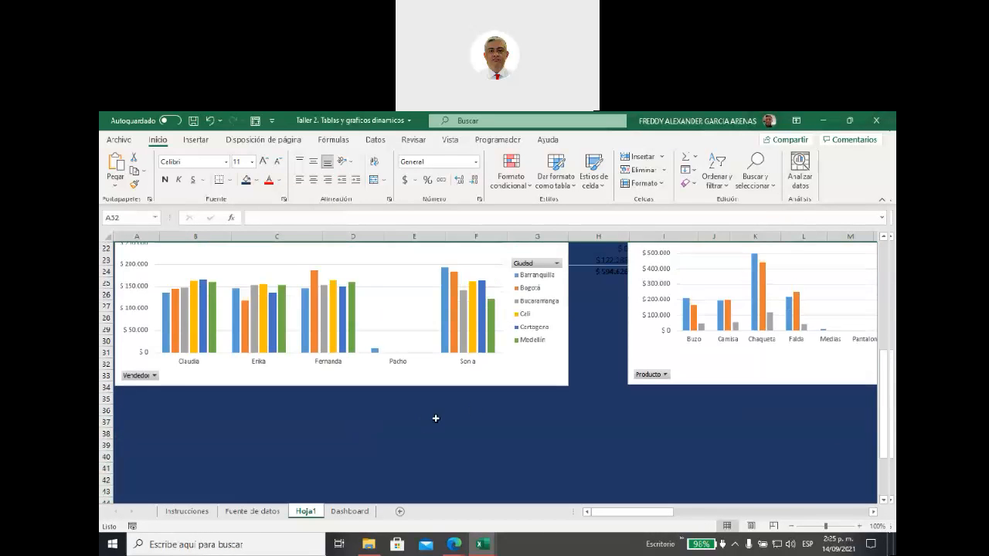
scroll(479, 410, "up", 3)
left_click_drag(622, 518, 648, 516)
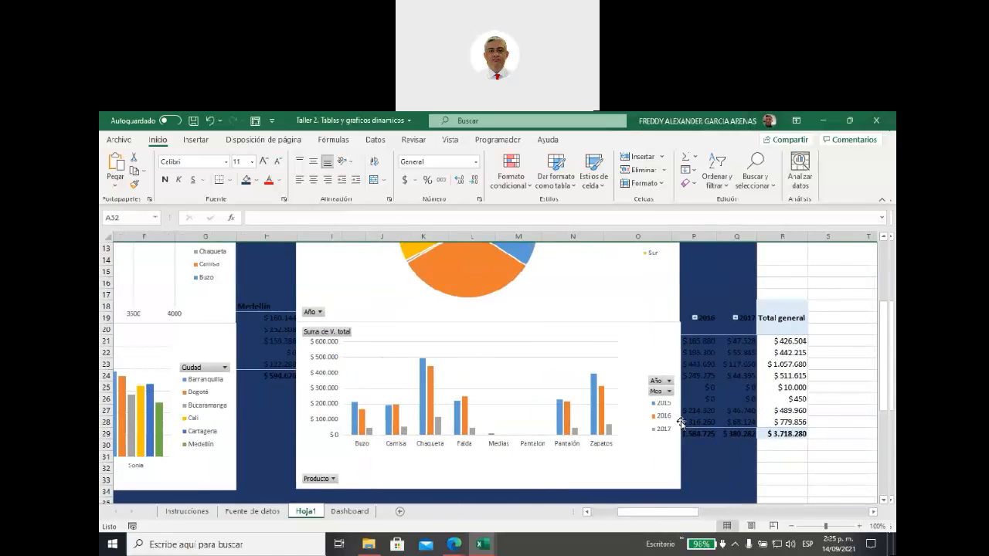
scroll(682, 422, "up", 4)
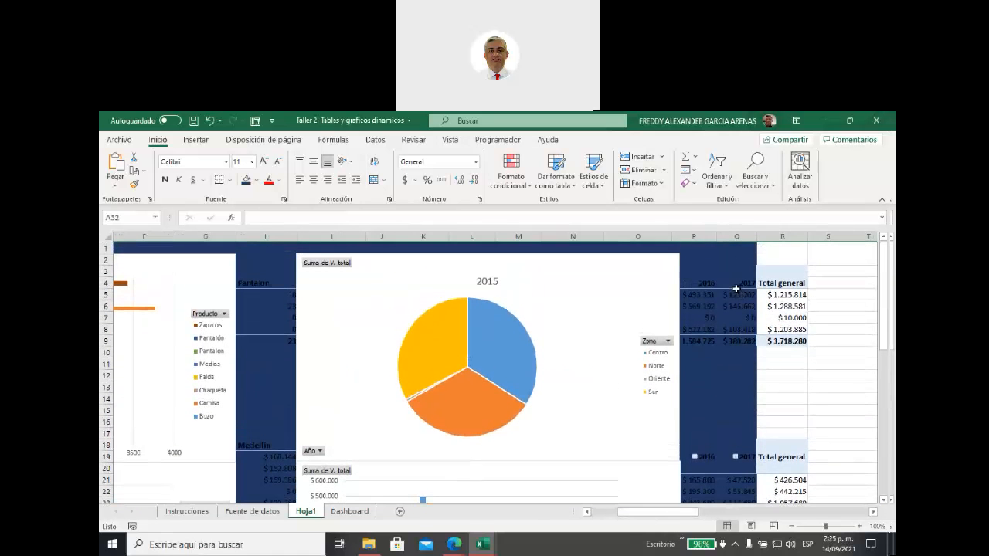
left_click_drag(630, 513, 598, 514)
Insert two rows above row 1 and fill A1:Q2 with the same dark blue.
right_click(107, 250)
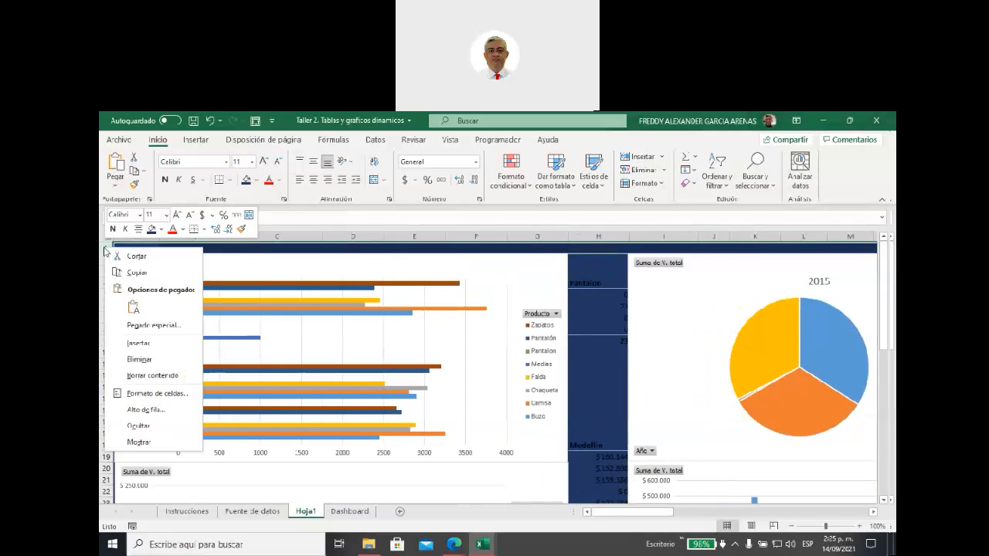
left_click(153, 343)
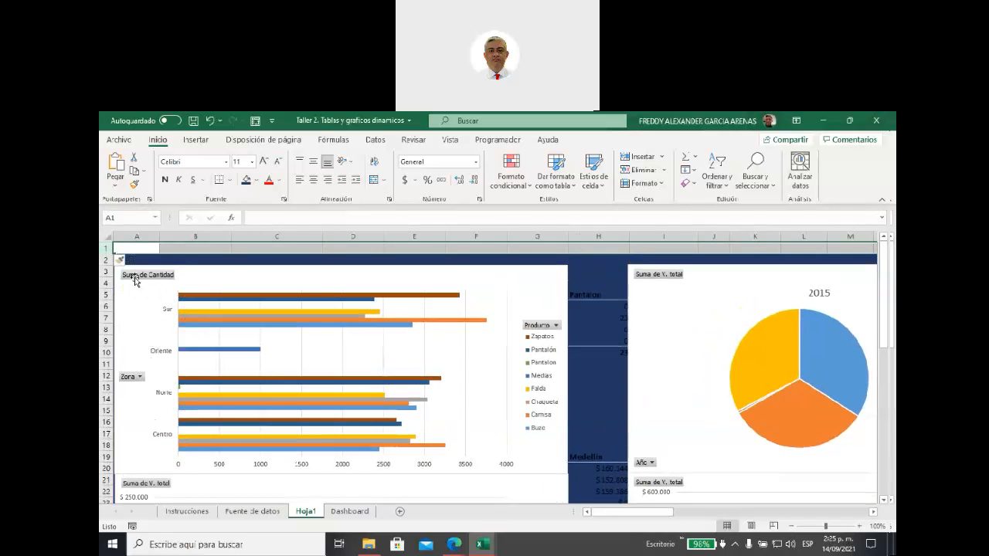
right_click(106, 249)
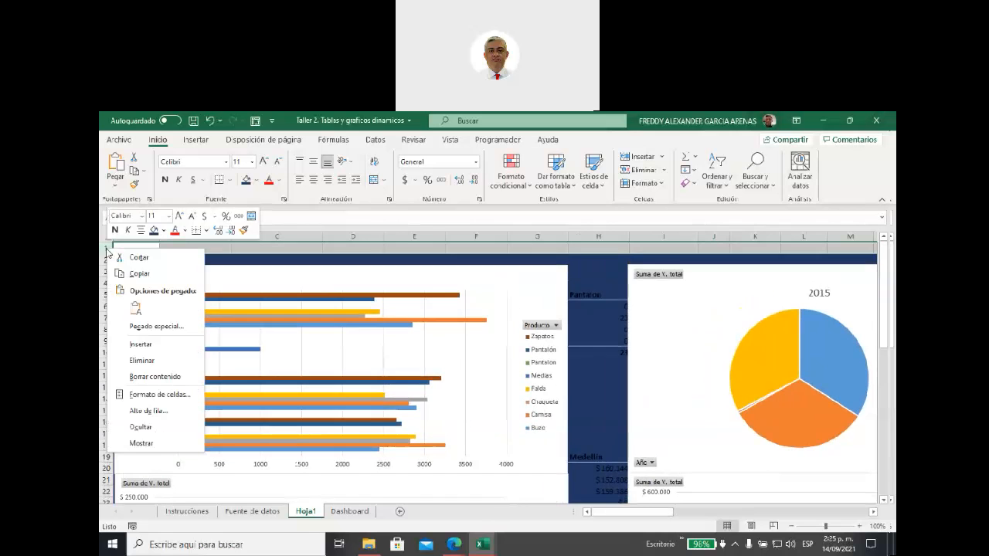
left_click(153, 344)
left_click_drag(128, 251, 779, 256)
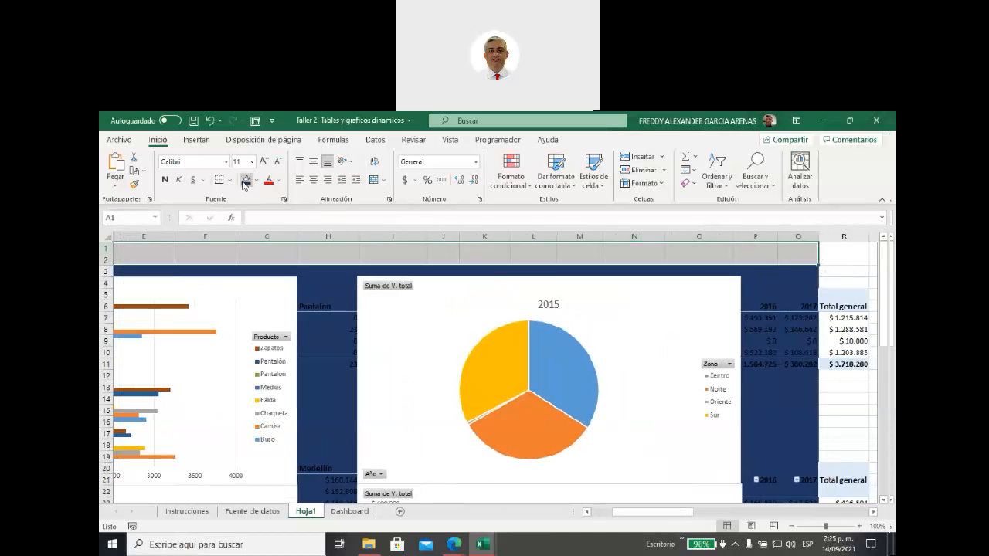
left_click(246, 180)
scroll(327, 294, "left", 2)
left_click(578, 264)
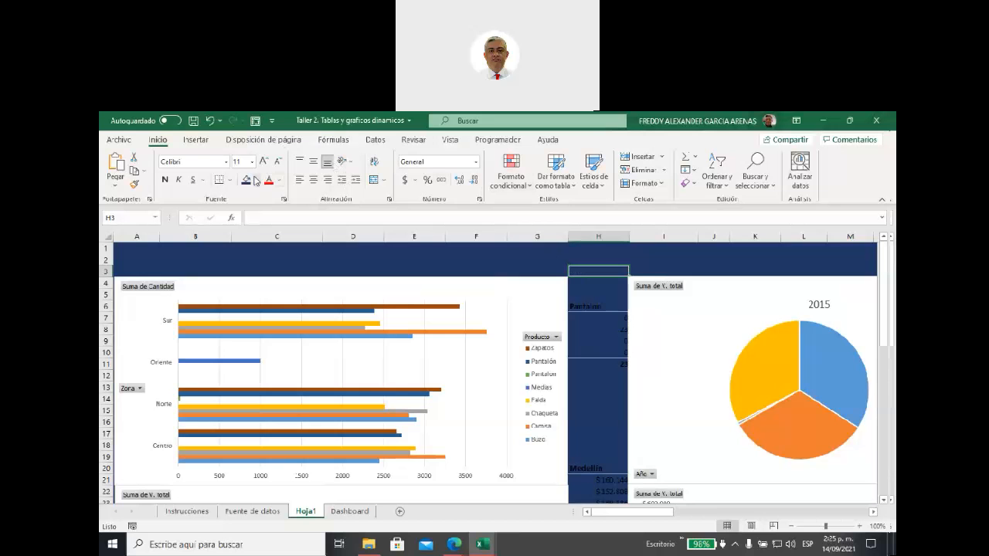
Insert a blue WordArt title from the third row of styles on Hoja1 and set its text to DASHBOARD.
left_click(527, 260)
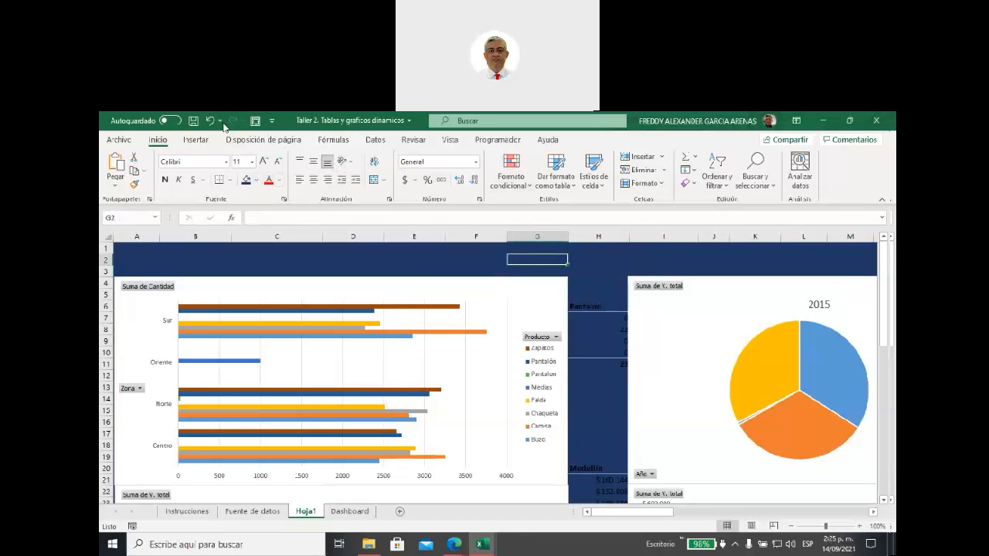
left_click(194, 140)
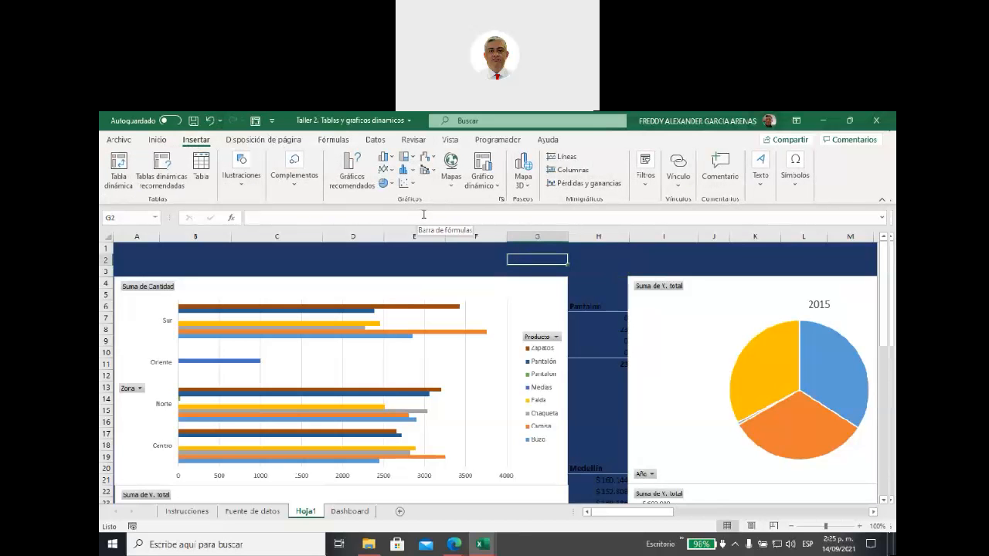
left_click(761, 186)
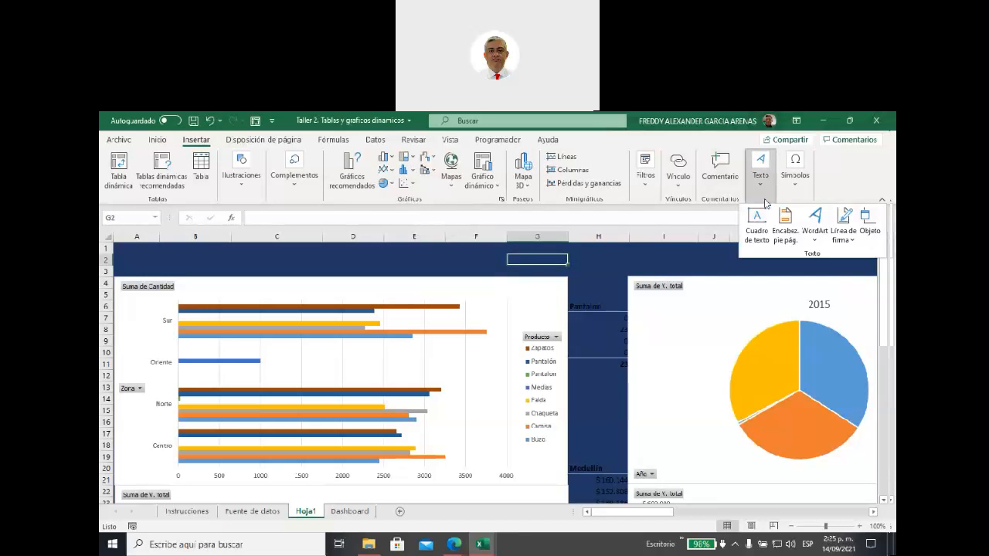
left_click(818, 242)
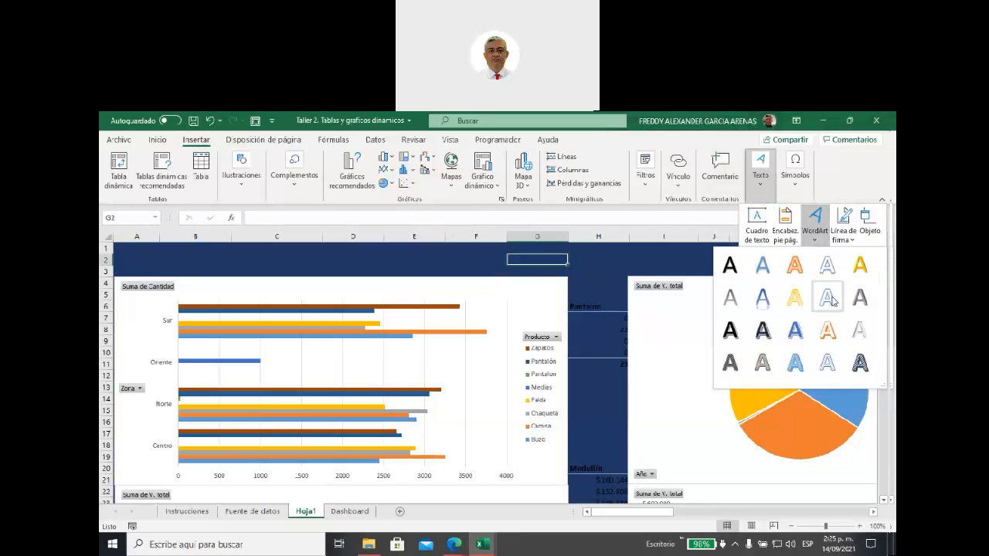
left_click(795, 330)
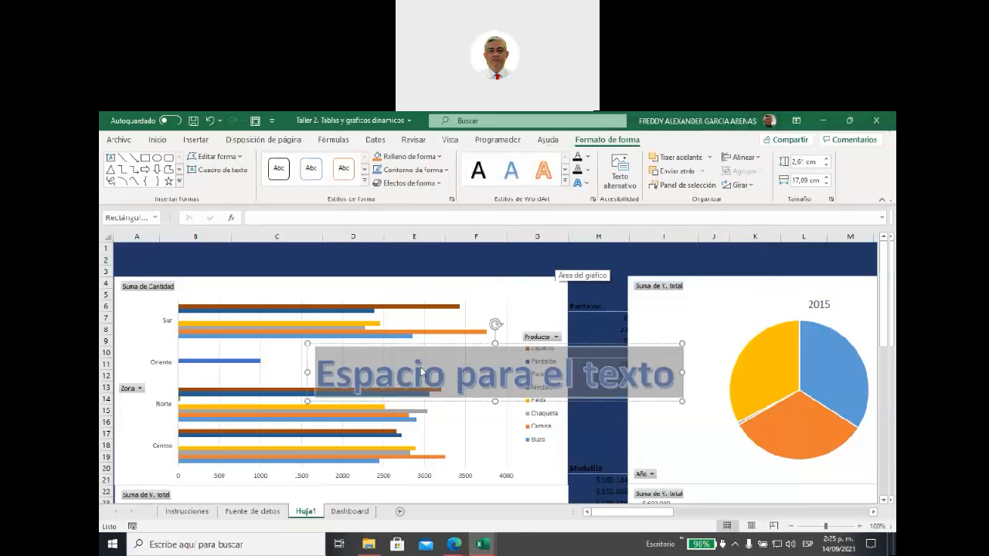
left_click(313, 372)
left_click_drag(313, 373, 683, 375)
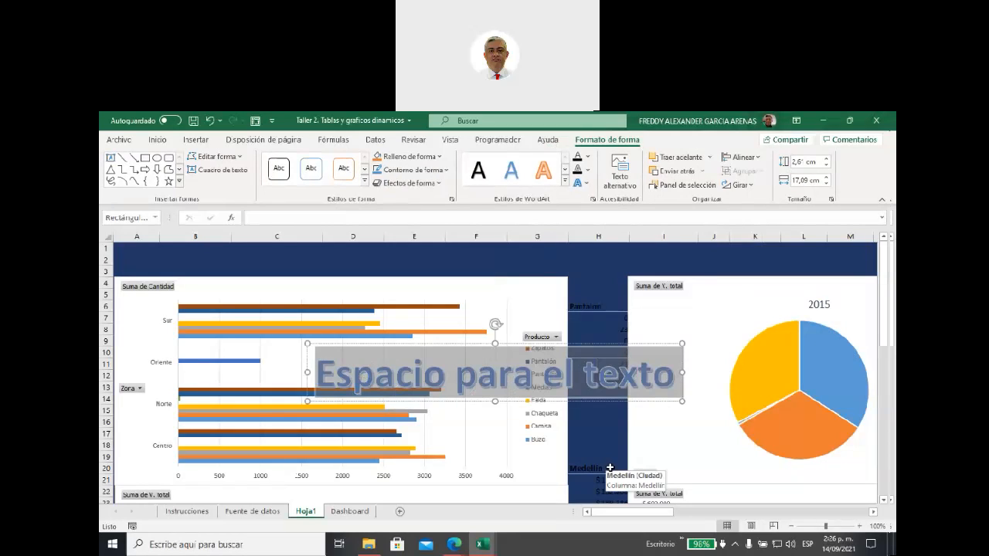
type("DAS")
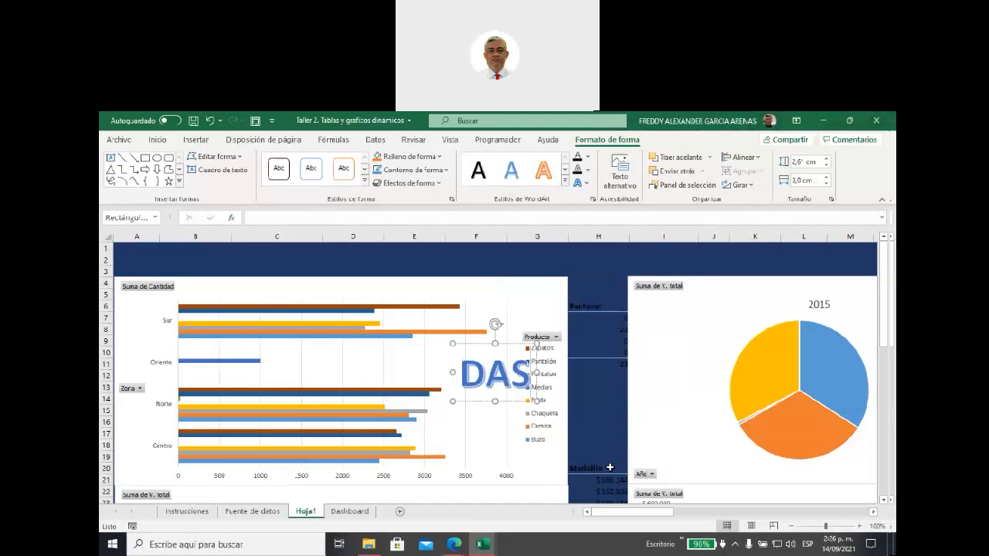
type("HBOARD")
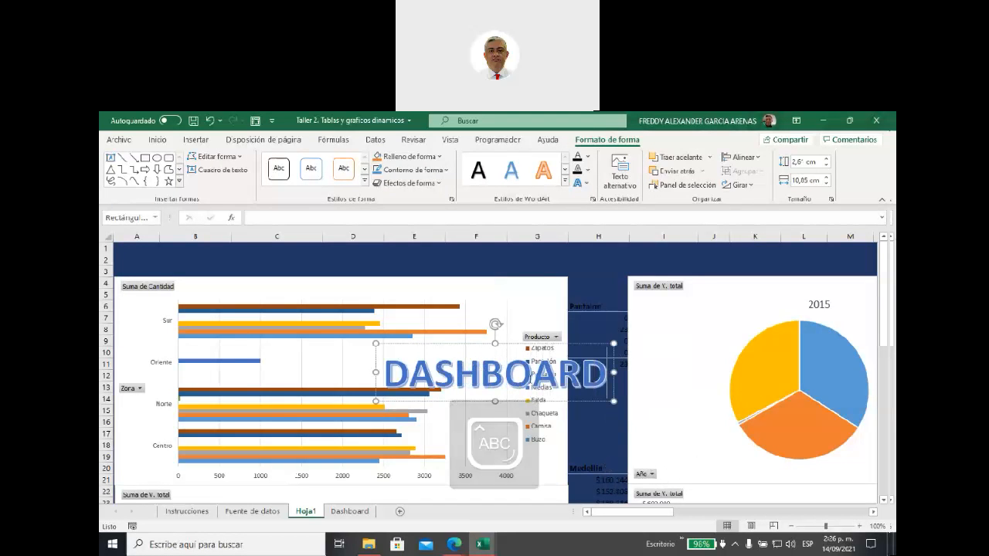
Move the DASHBOARD title onto the blue band, reduce its box height to 1,79 cm, and insert two rows at row 2.
left_click_drag(508, 347, 561, 251)
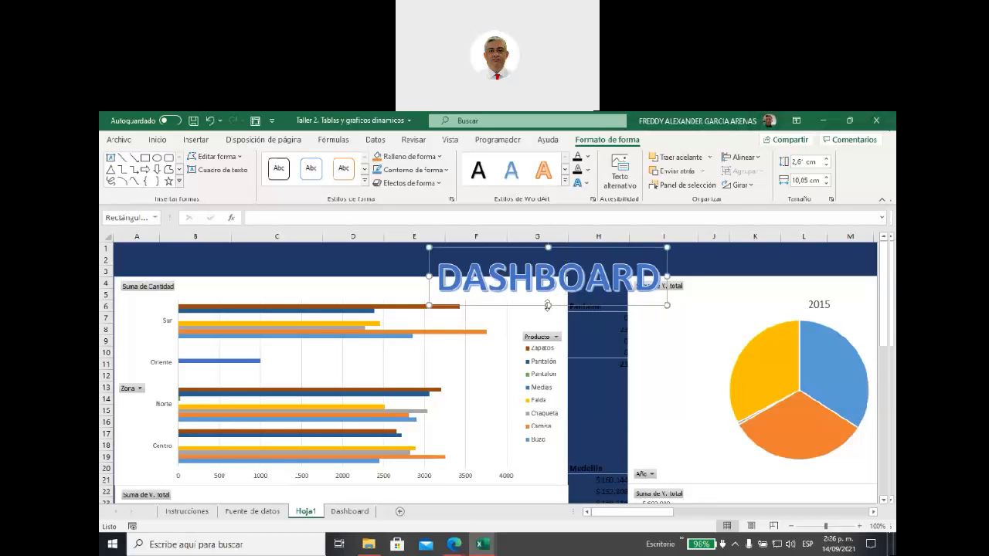
left_click_drag(548, 304, 550, 286)
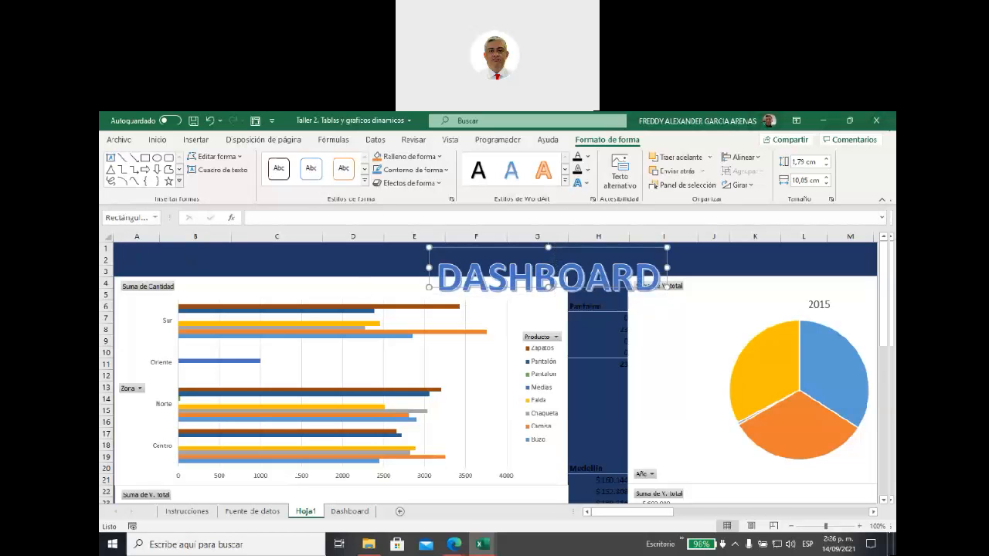
left_click(106, 248)
right_click(106, 265)
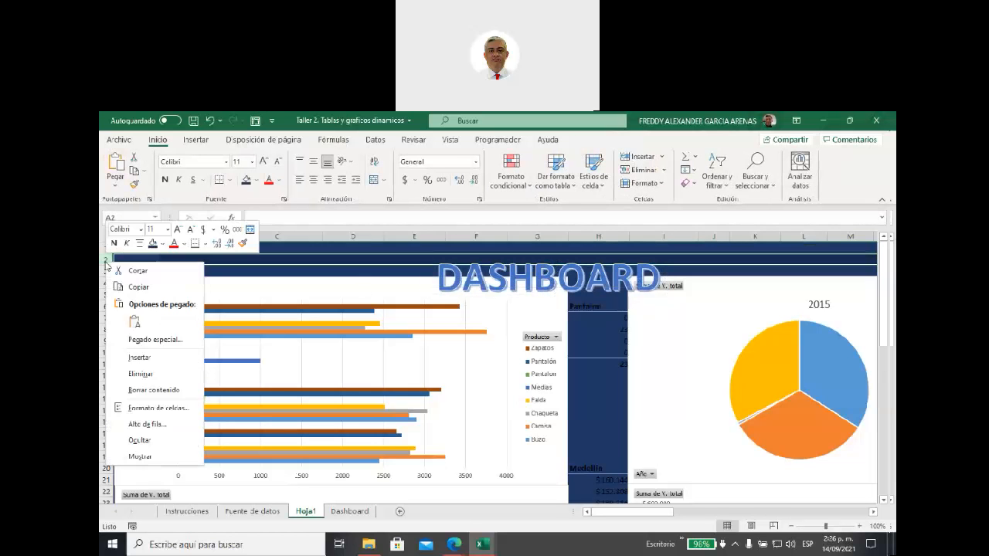
left_click(139, 357)
right_click(106, 260)
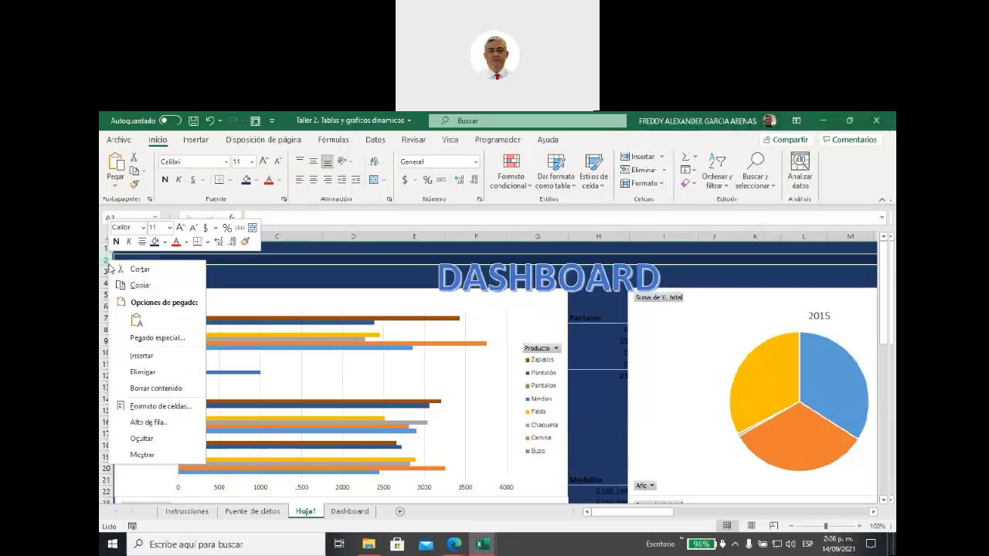
left_click(143, 356)
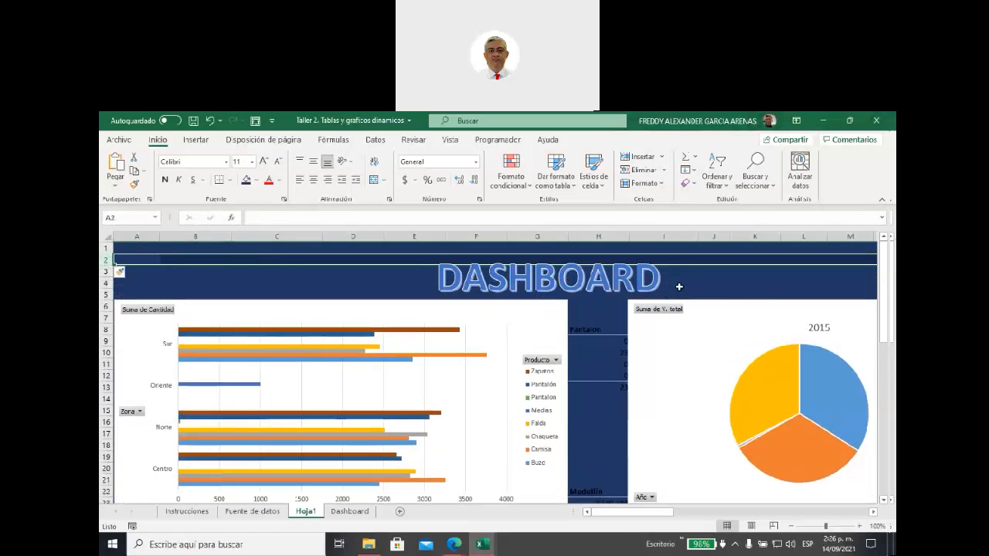
left_click(709, 283)
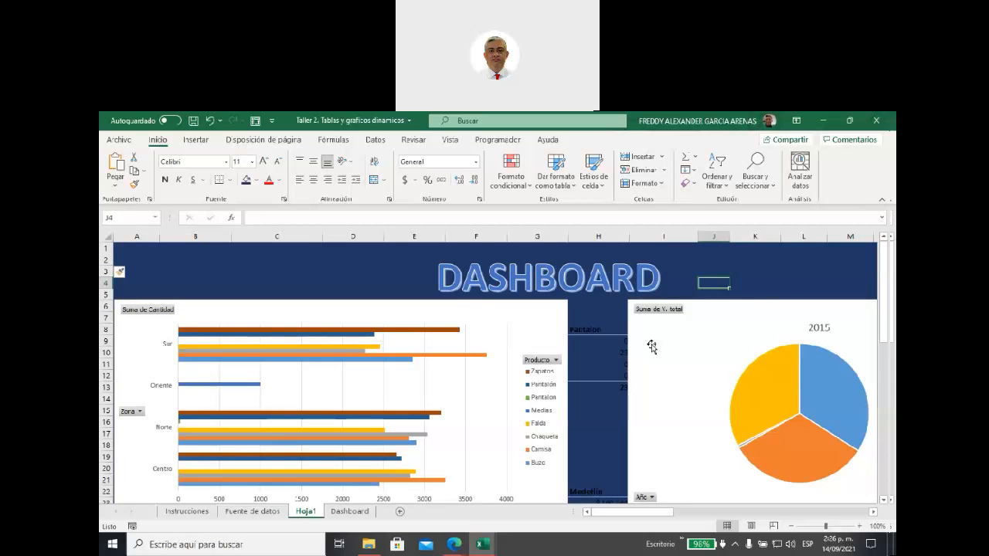
Add a chart title to the Suma de Cantidad bar chart by Zona and Producto.
scroll(599, 357, "down", 3)
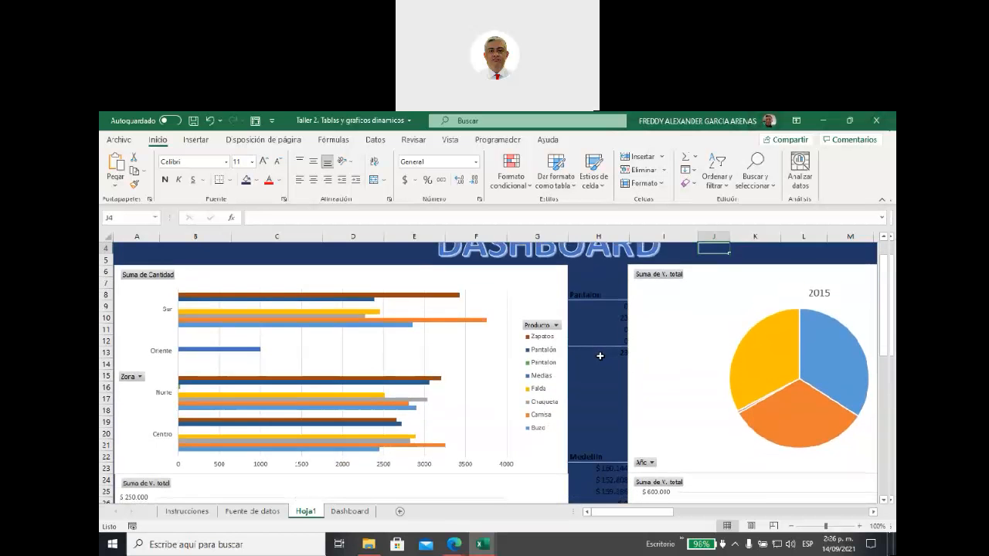
scroll(600, 356, "up", 2)
left_click(518, 297)
left_click(581, 274)
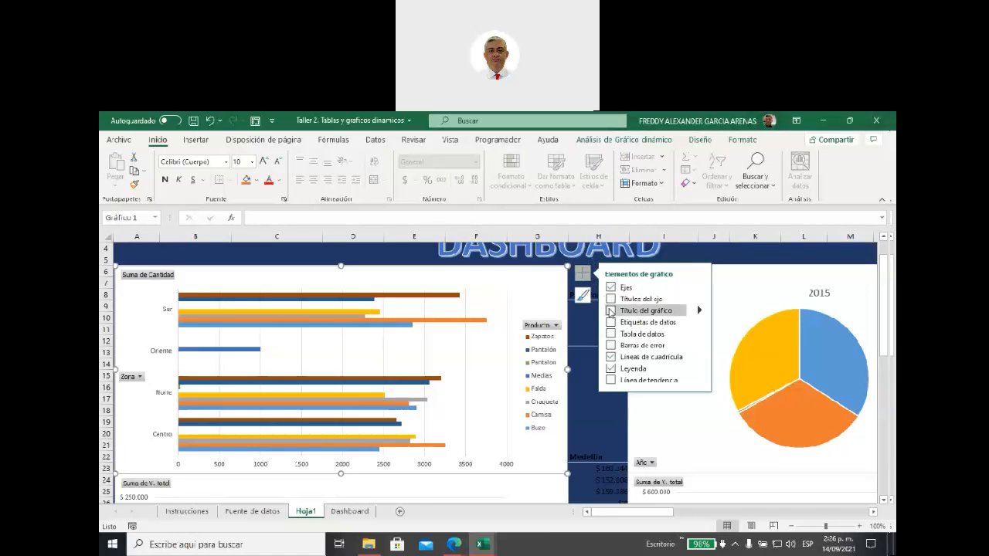
left_click(611, 311)
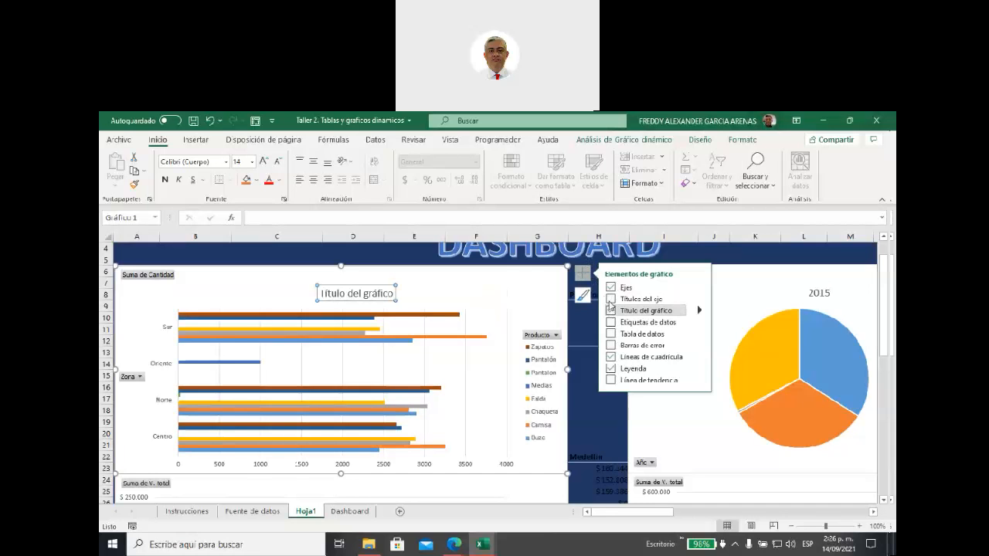
left_click(610, 299)
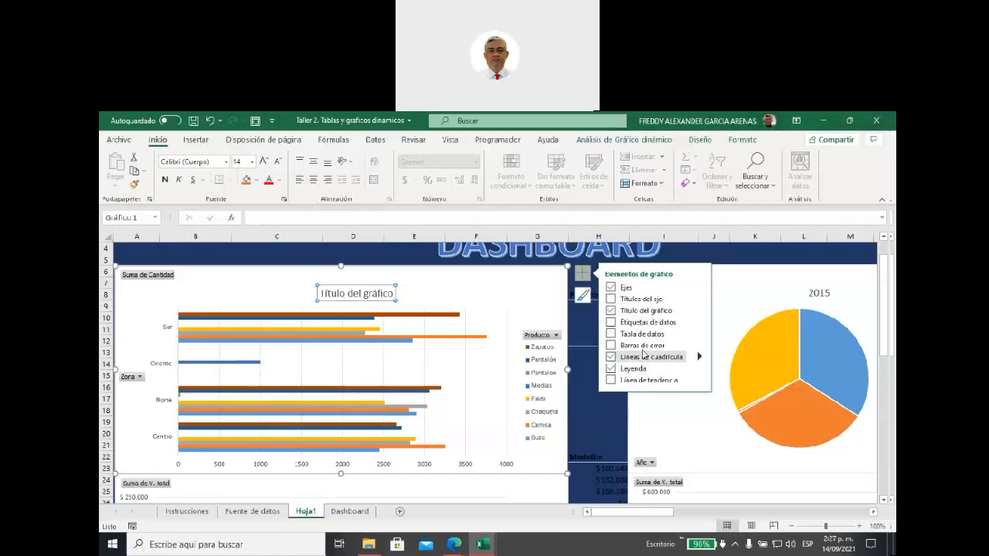
Hide all field buttons on the Zona bar chart and on the 2015 pie chart.
left_click(724, 296)
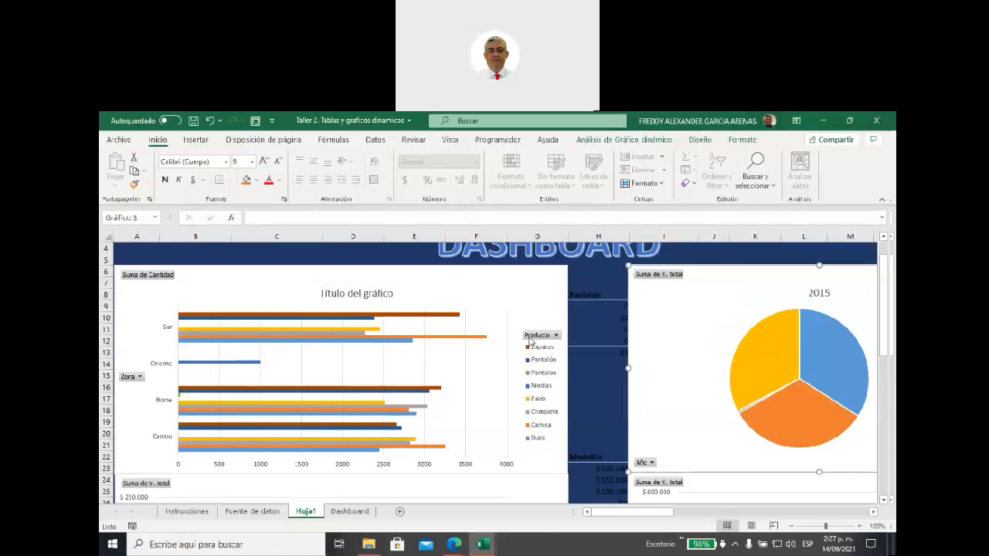
right_click(530, 340)
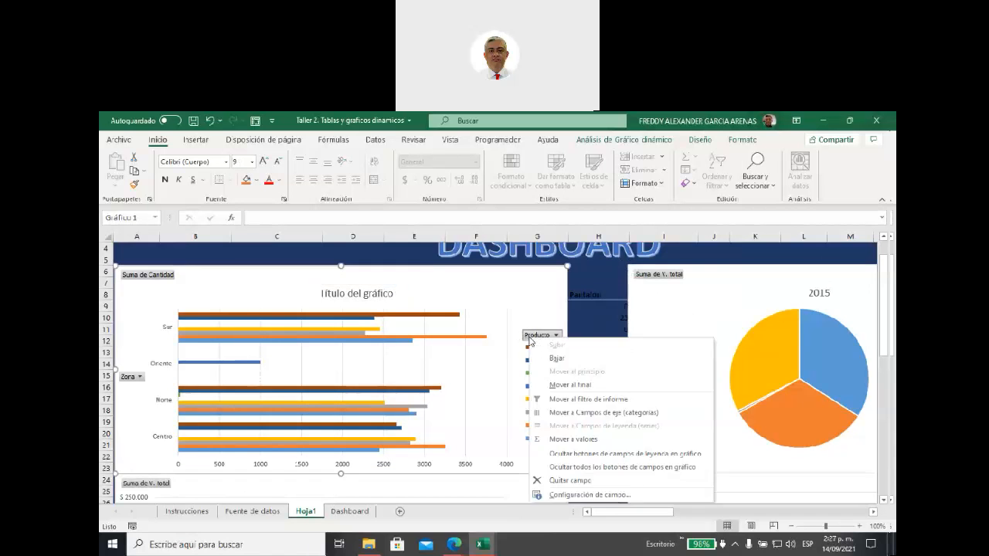
left_click(572, 467)
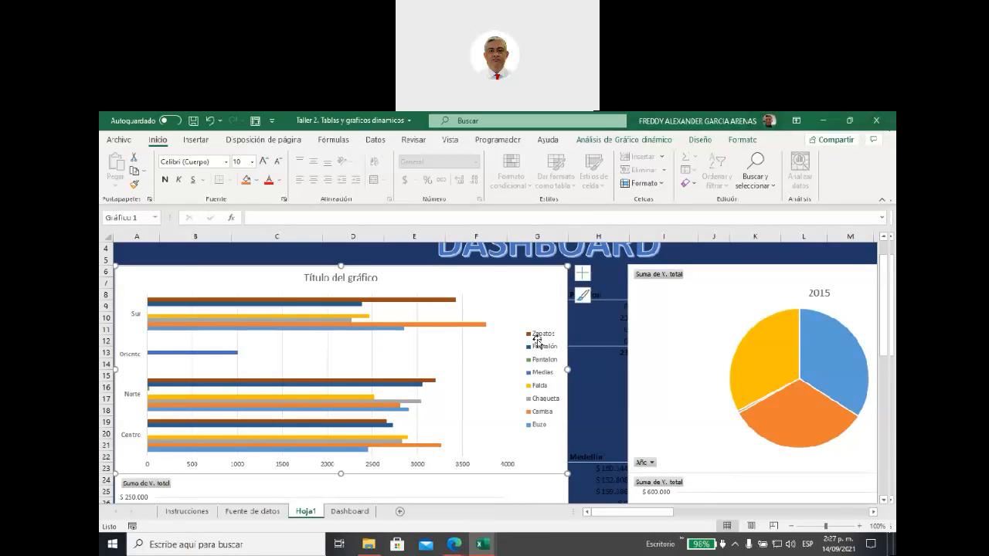
right_click(644, 281)
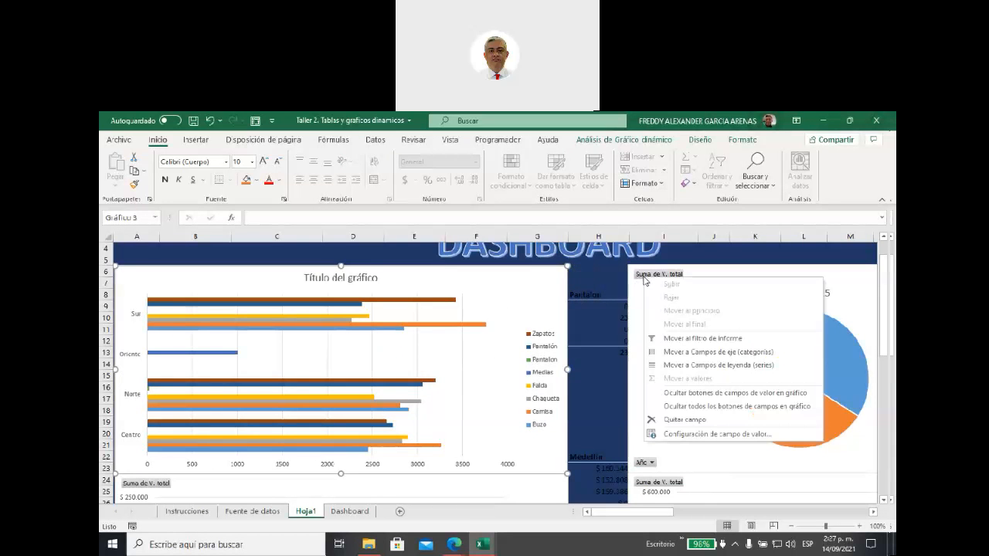
left_click(691, 408)
Hide all field buttons on the Vendedor by Ciudad column chart and on the Producto by year column chart.
scroll(552, 436, "down", 5)
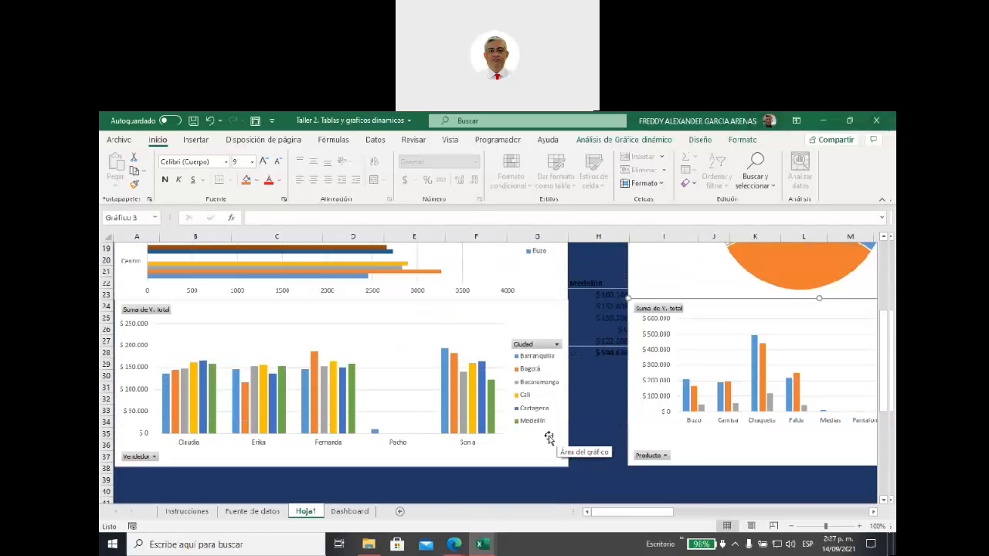
right_click(518, 345)
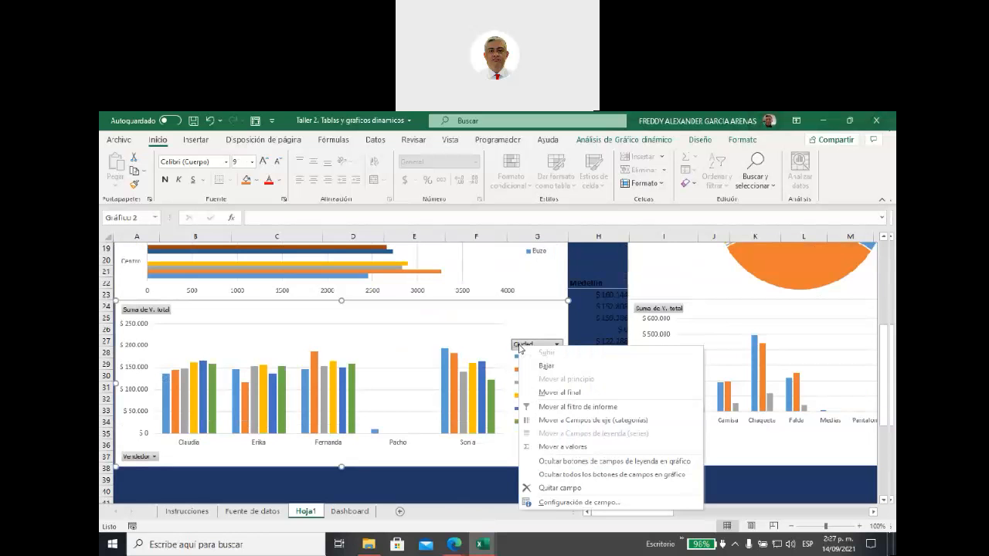
left_click(561, 477)
right_click(664, 310)
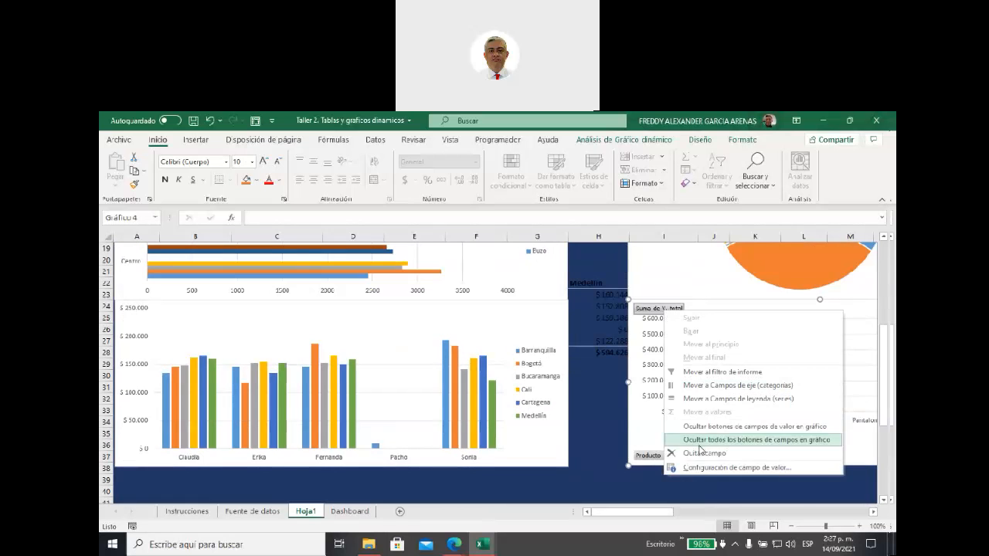
left_click(697, 440)
Add a chart title to the Producto column chart with the 2015, 2016 and 2017 series.
left_click_drag(625, 517, 710, 513)
left_click(410, 308)
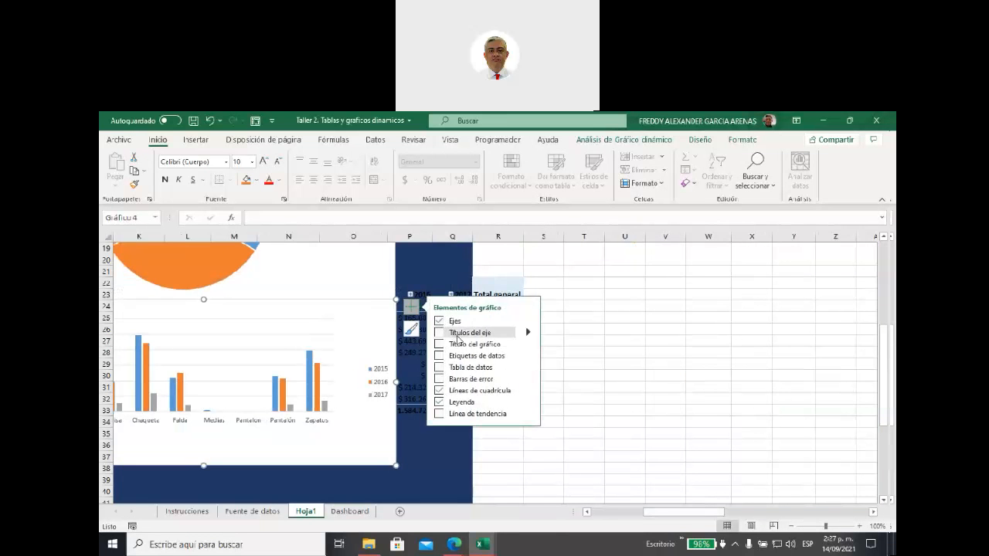
left_click(459, 344)
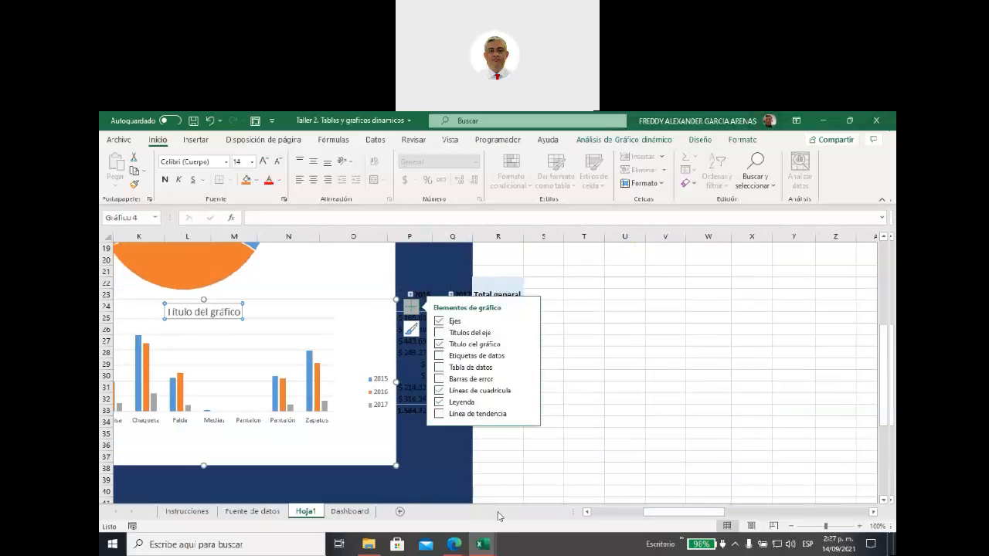
Add a chart title to the Vendedor column chart with the Ciudad series.
left_click_drag(661, 514, 602, 514)
left_click(520, 317)
right_click(520, 316)
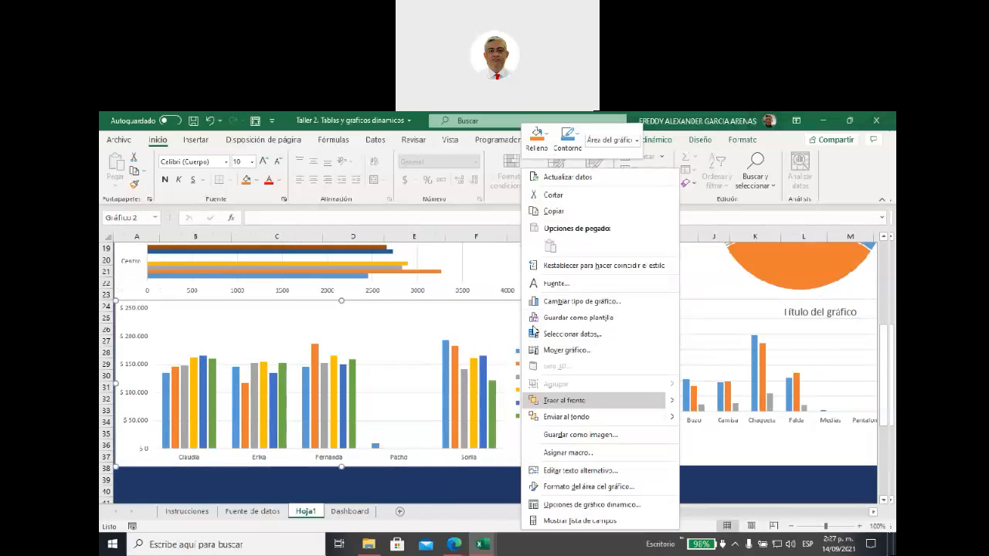
left_click(518, 314)
left_click(583, 307)
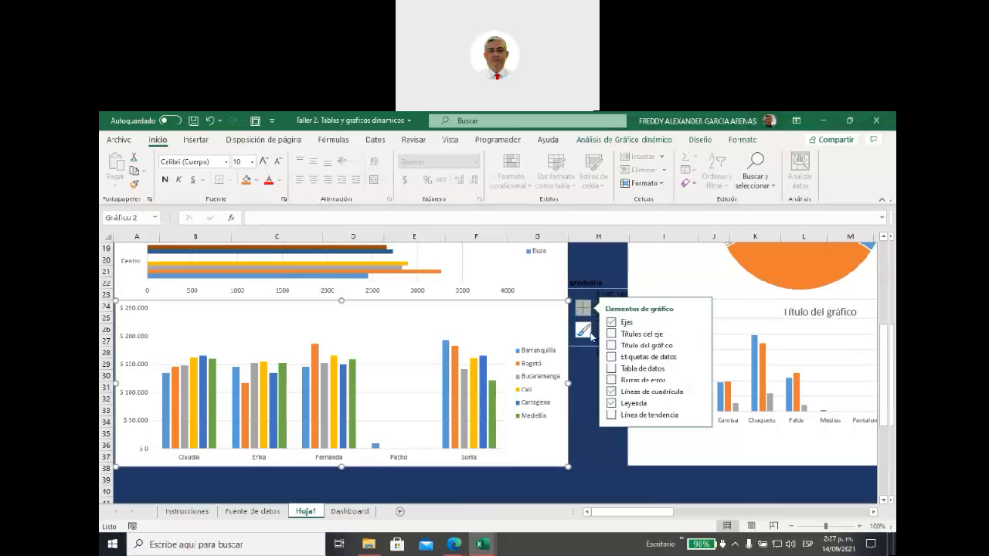
left_click(626, 347)
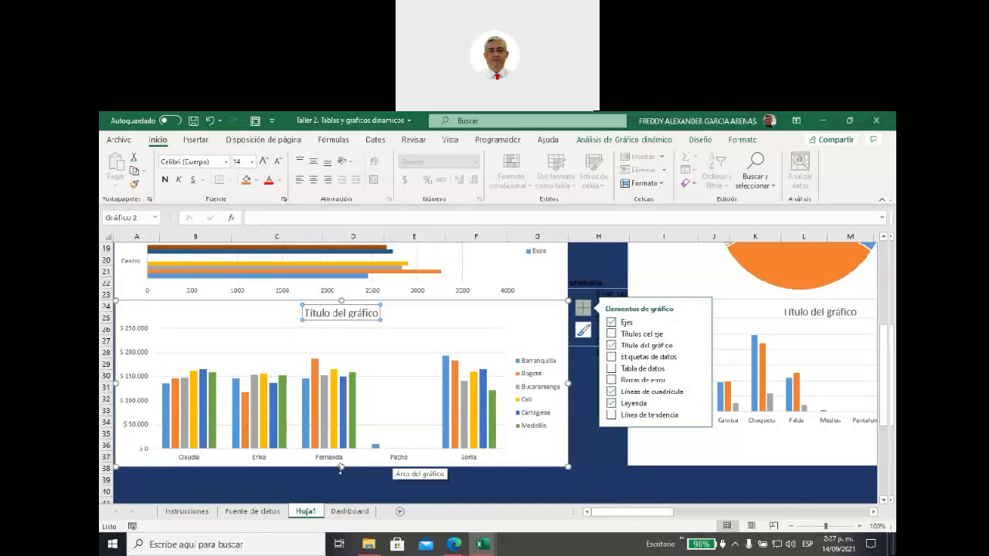
Stretch the Vendedor column chart down to about row 40 and adjust the lower edge of the Producto column chart.
left_click_drag(341, 467, 341, 498)
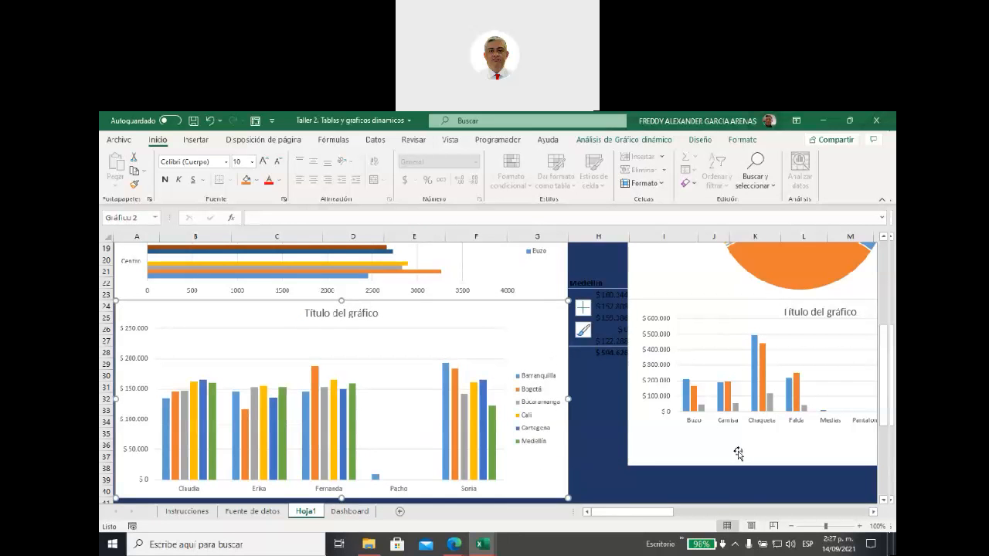
left_click(751, 427)
mouse_move(820, 465)
left_mouse_down()
mouse_move(824, 501)
mouse_move(821, 464)
left_mouse_up()
Check which chart elements are enabled on the 2015 pie chart, and return to the Zona bar chart.
left_click_drag(666, 513, 694, 514)
scroll(564, 434, "up", 7)
left_click(543, 374)
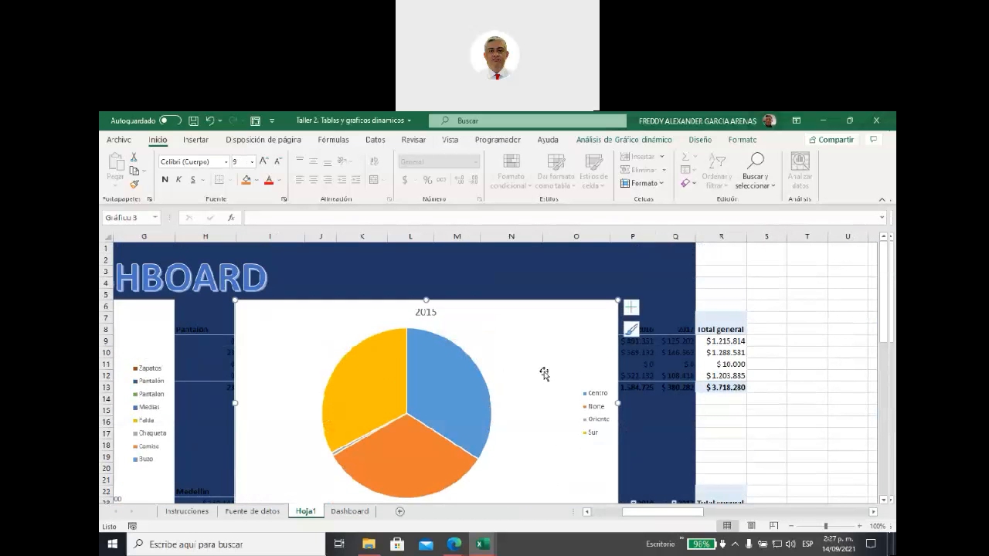
left_click(633, 308)
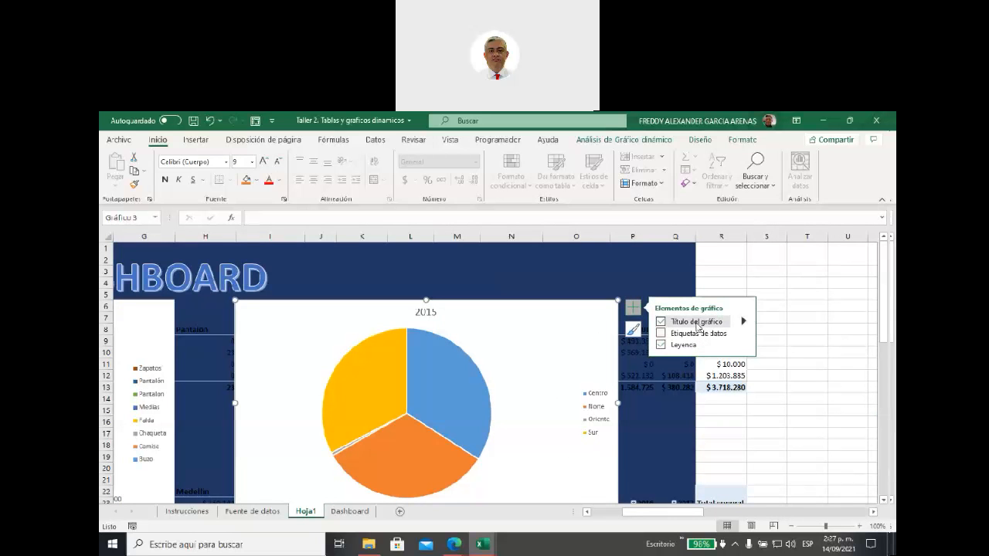
left_click_drag(643, 516, 610, 509)
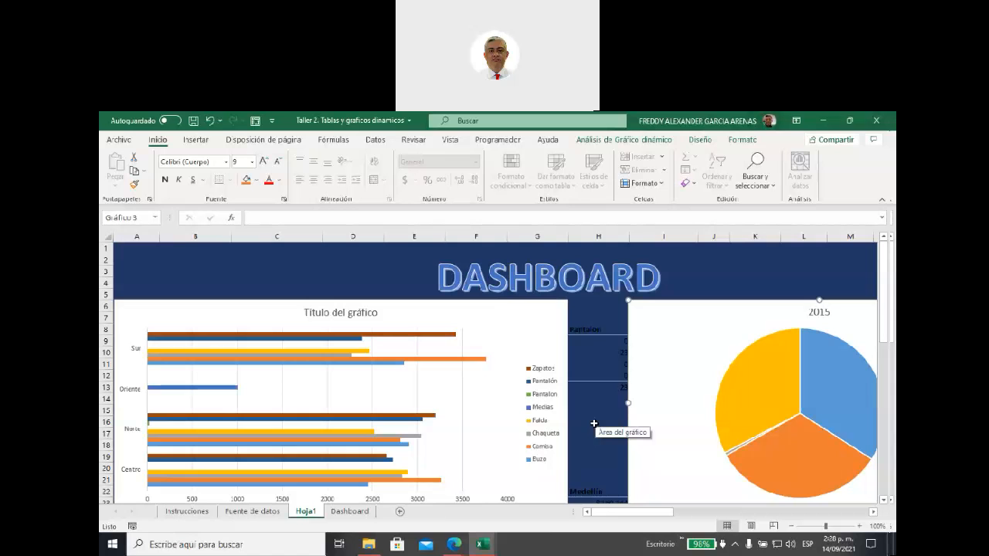
left_click(546, 326)
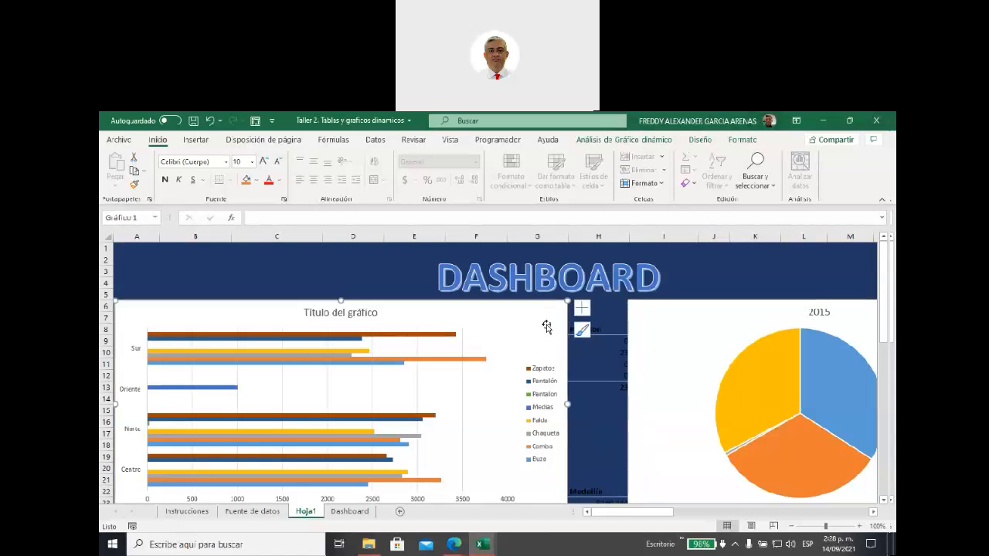
Insert slicers for the Producto and Zona fields from the zone bar chart on Hoja1.
left_click(593, 364)
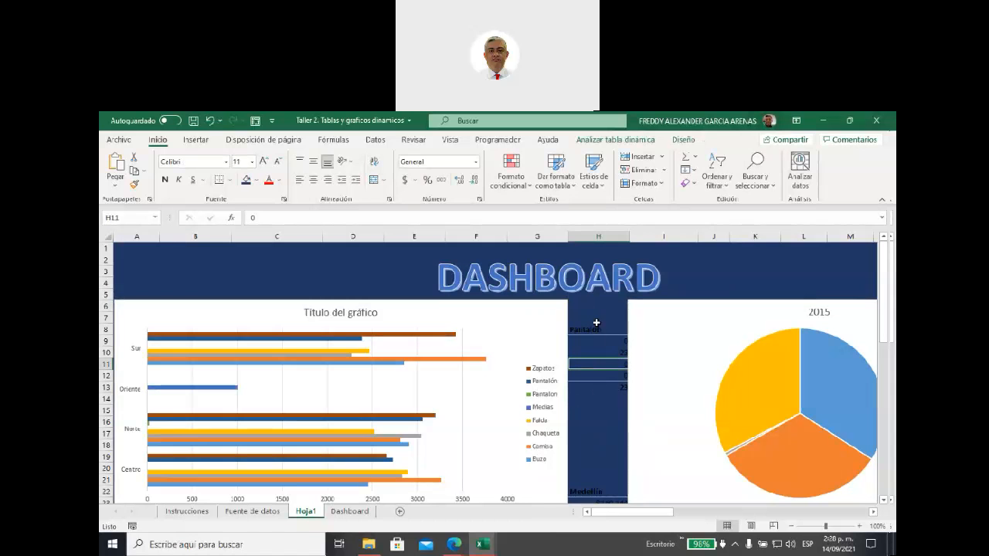
left_click(545, 321)
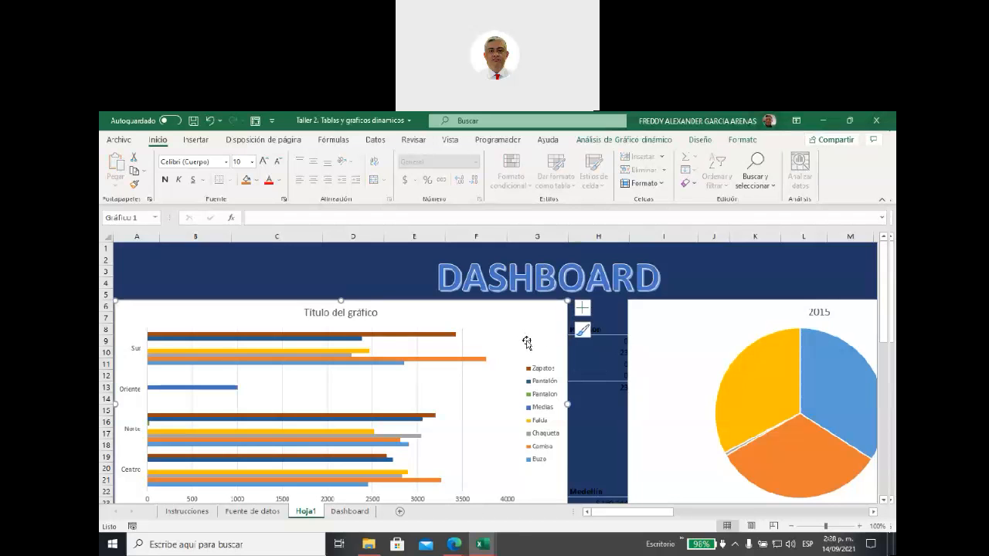
left_click(625, 141)
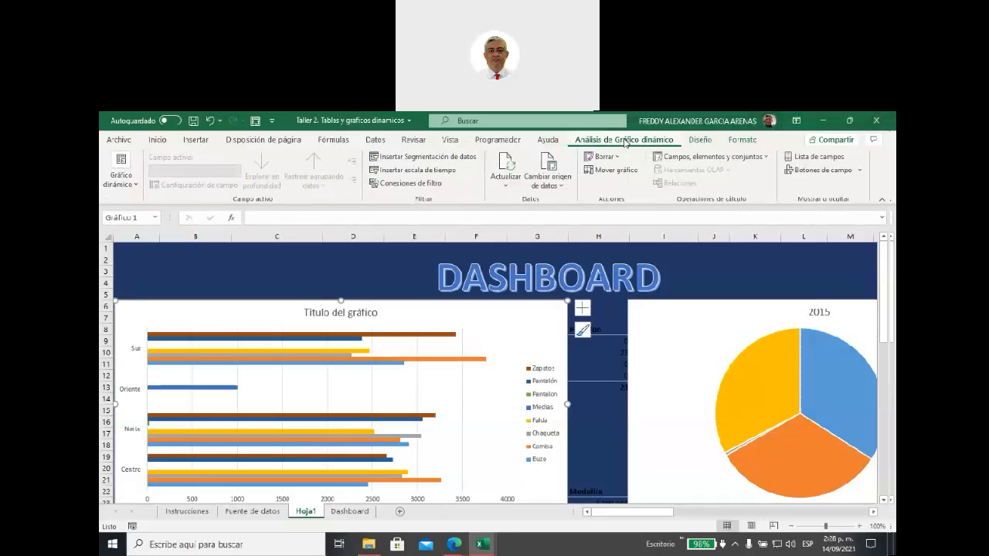
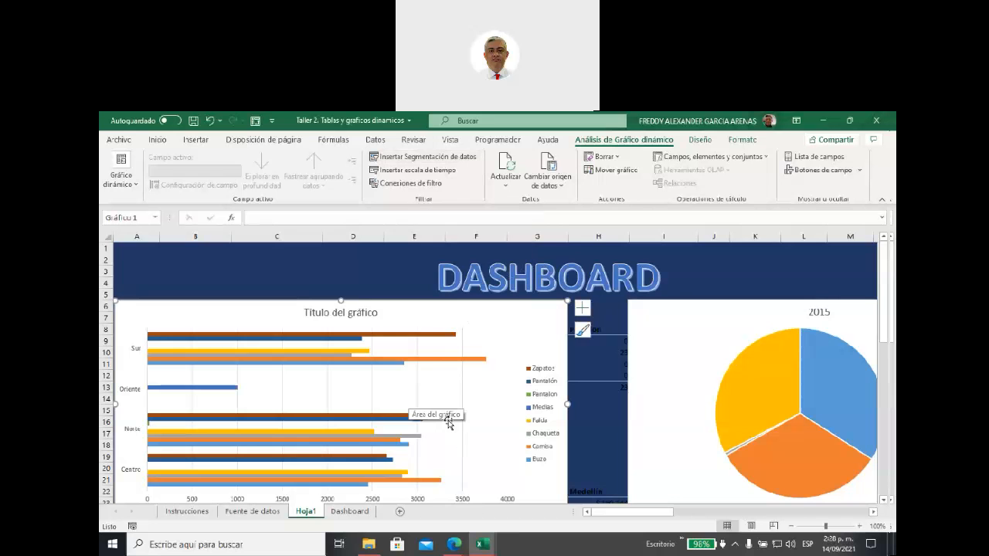
scroll(452, 378, "down", 1)
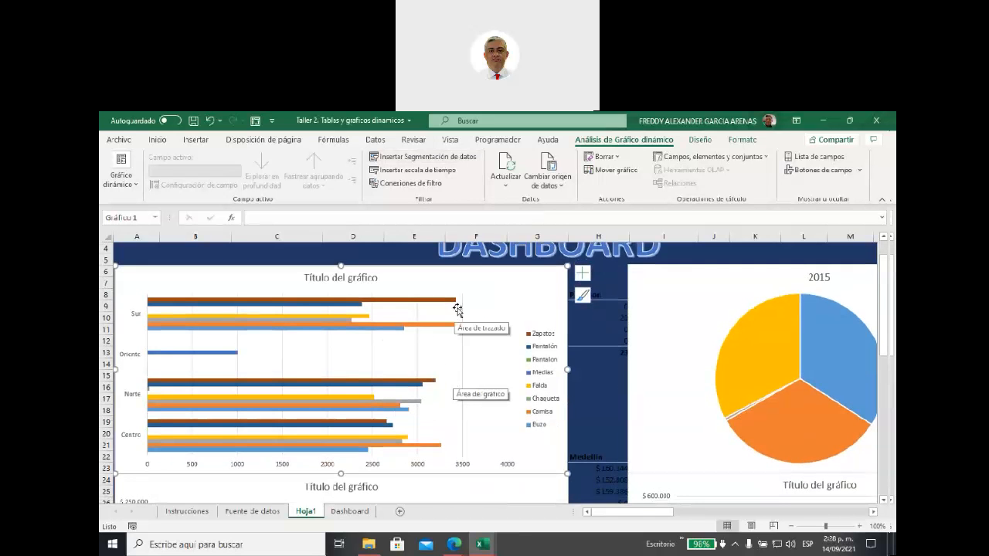
left_click(431, 160)
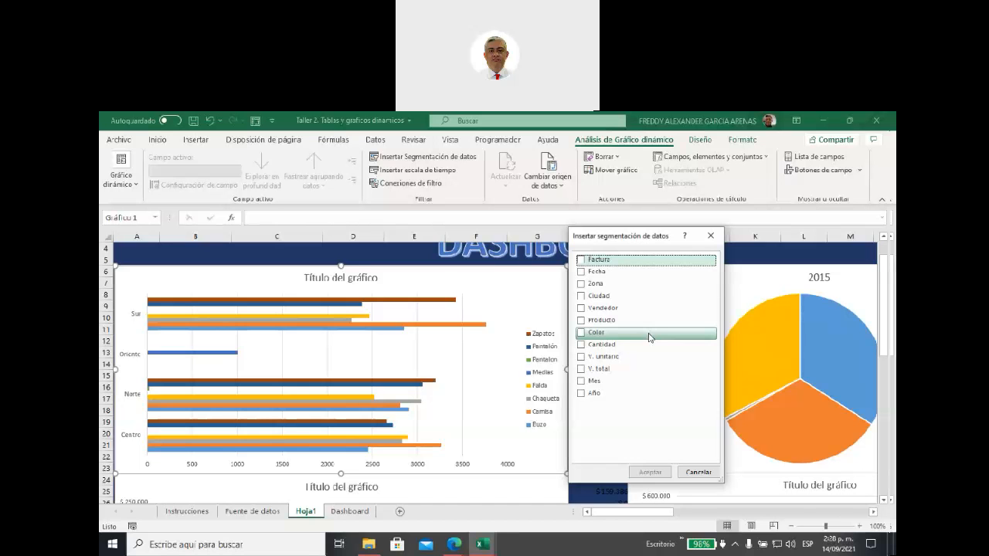
left_click(582, 322)
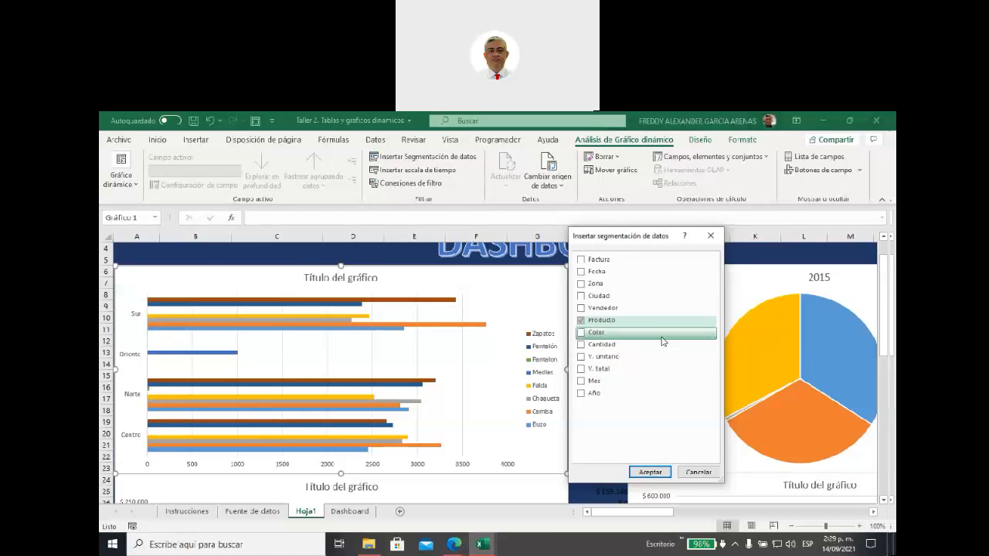
left_click(581, 285)
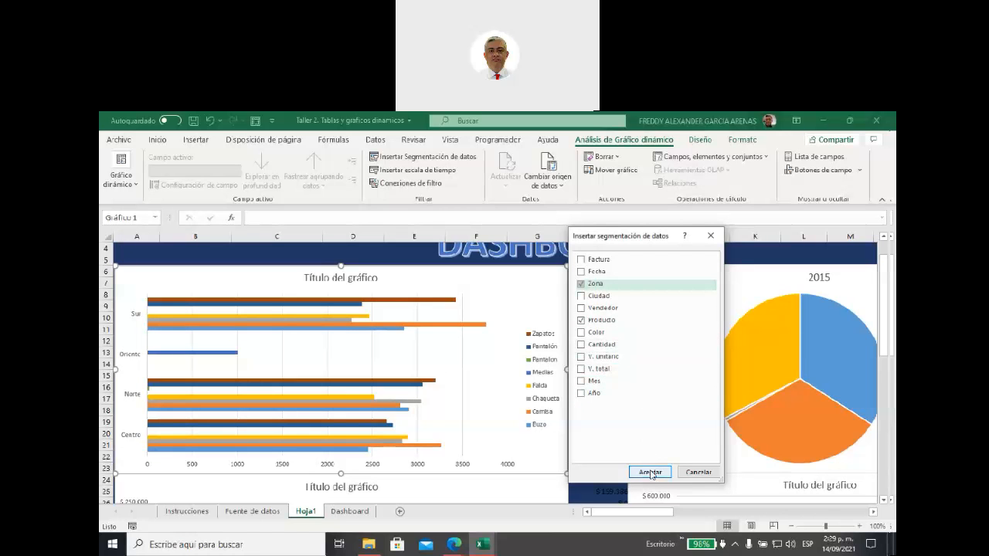
left_click(651, 473)
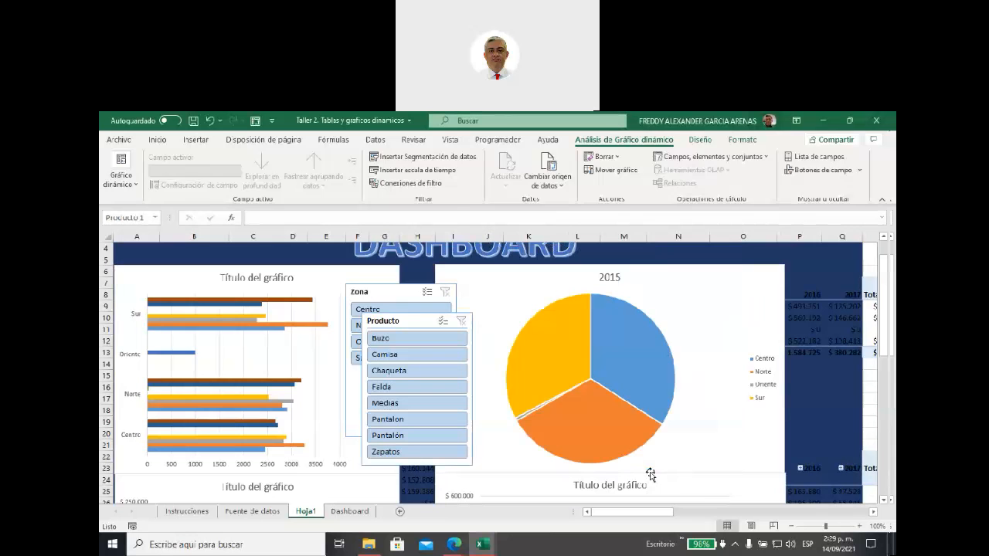
Separate the overlapping Producto and Zona slicers and shorten the Zona slicer to about 5.77 cm.
left_click_drag(651, 513, 628, 514)
left_click(628, 515)
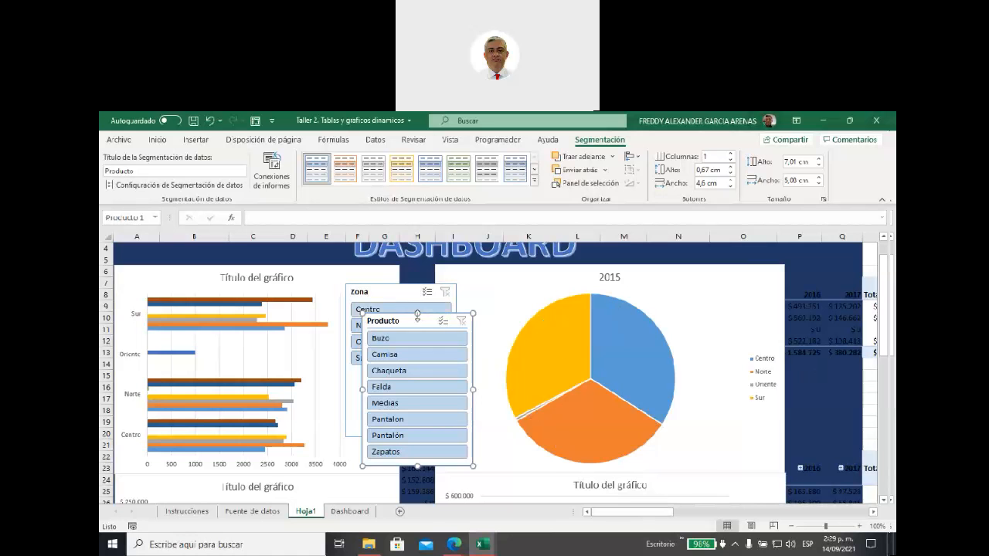
left_click_drag(410, 324, 554, 326)
left_click_drag(403, 295, 432, 280)
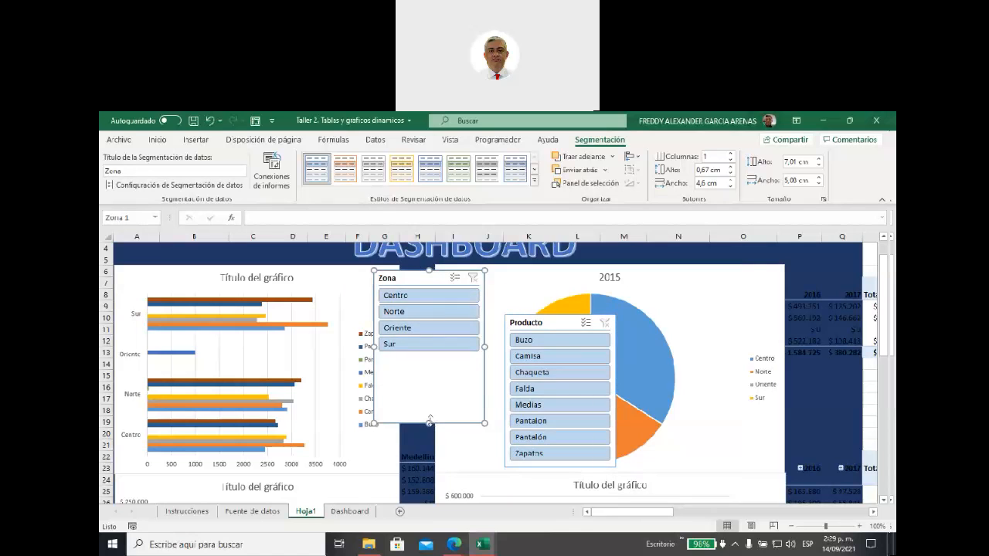
left_click_drag(429, 424, 429, 396)
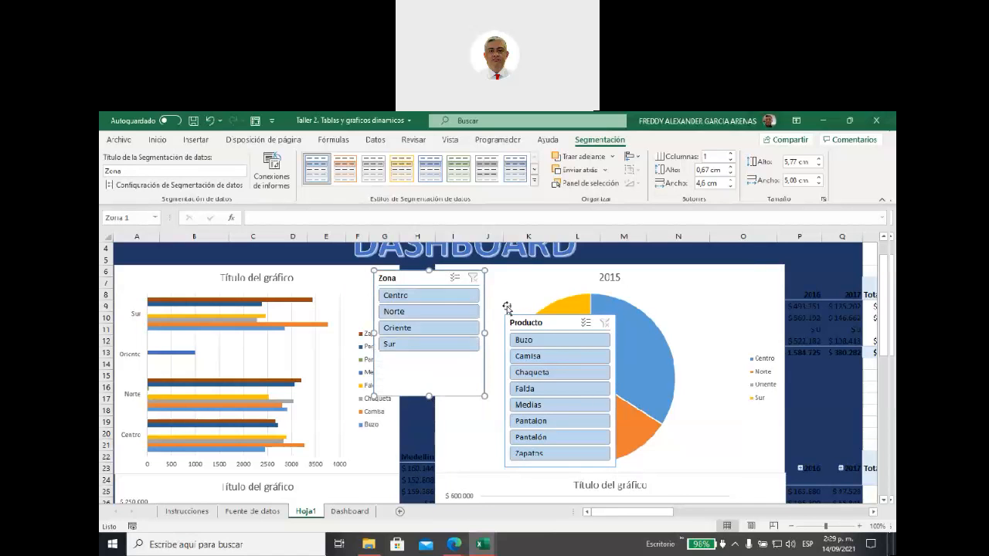
Move the 2015 pie chart away from the bar chart and place the Zona slicer against the bar chart's edge.
left_click_drag(525, 285, 577, 285)
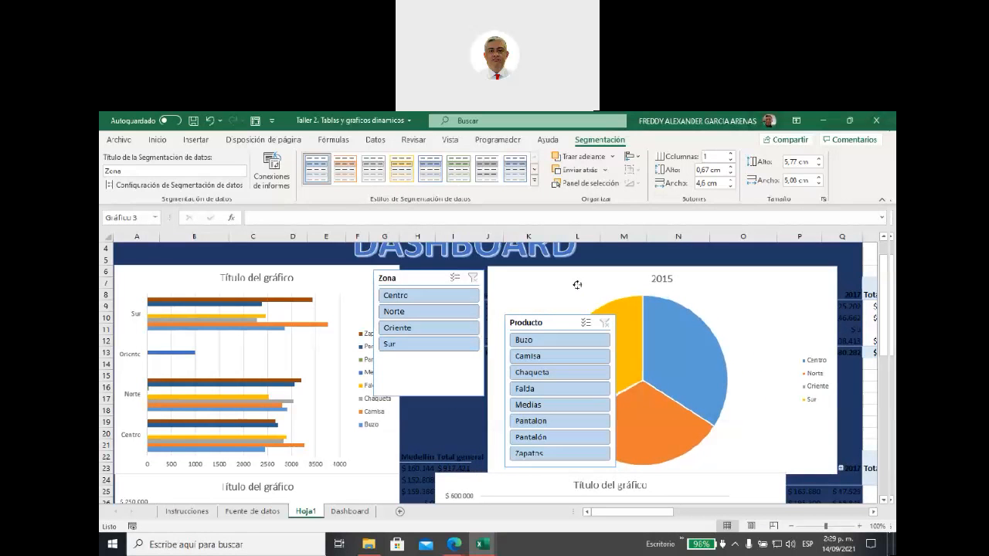
left_click_drag(408, 279, 434, 273)
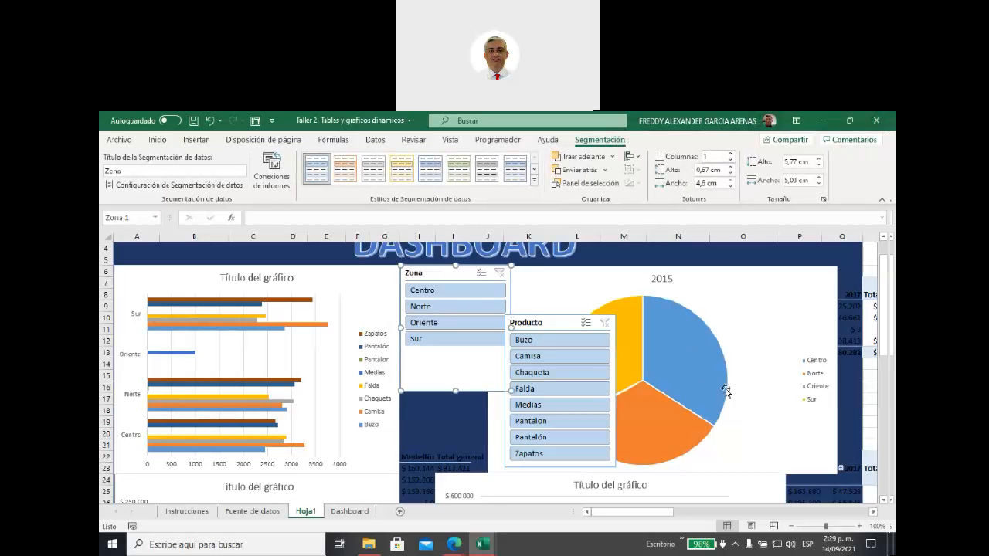
left_click_drag(886, 332, 889, 368)
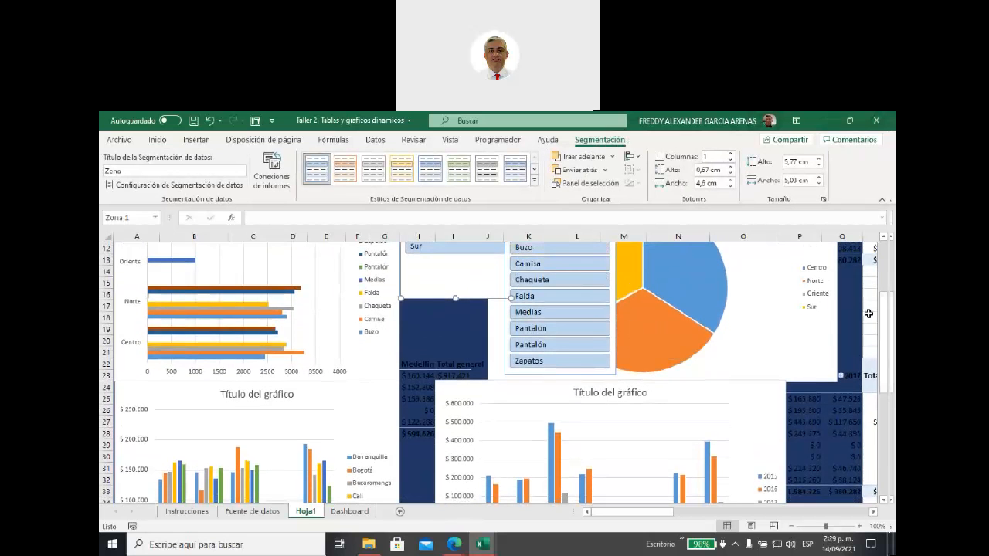
left_click_drag(888, 323, 889, 292)
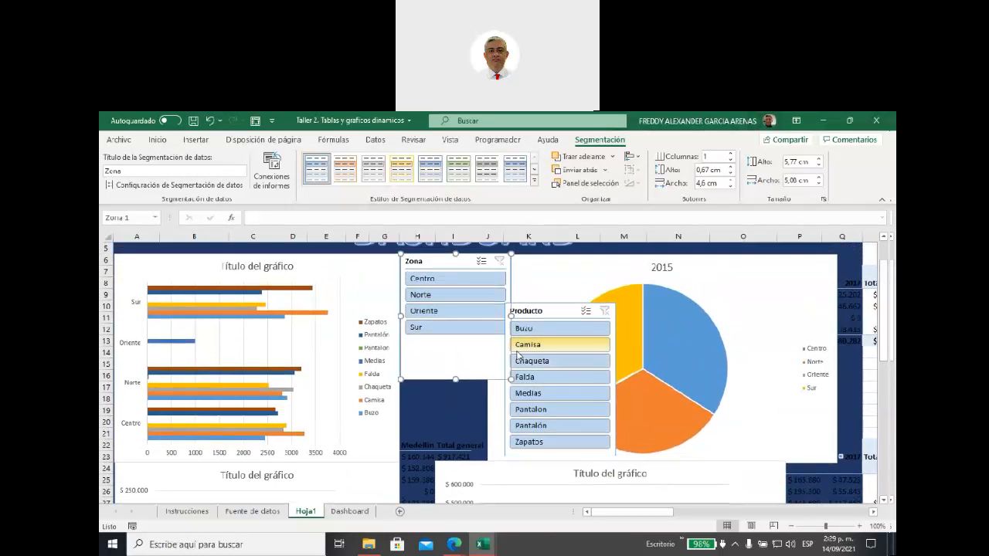
Stack the Producto slicer under Zona, with heights of about 5.5 cm and 4.05 cm, and set the 2015 pie chart flush beside them.
left_click_drag(455, 378, 452, 338)
left_click_drag(558, 311, 450, 349)
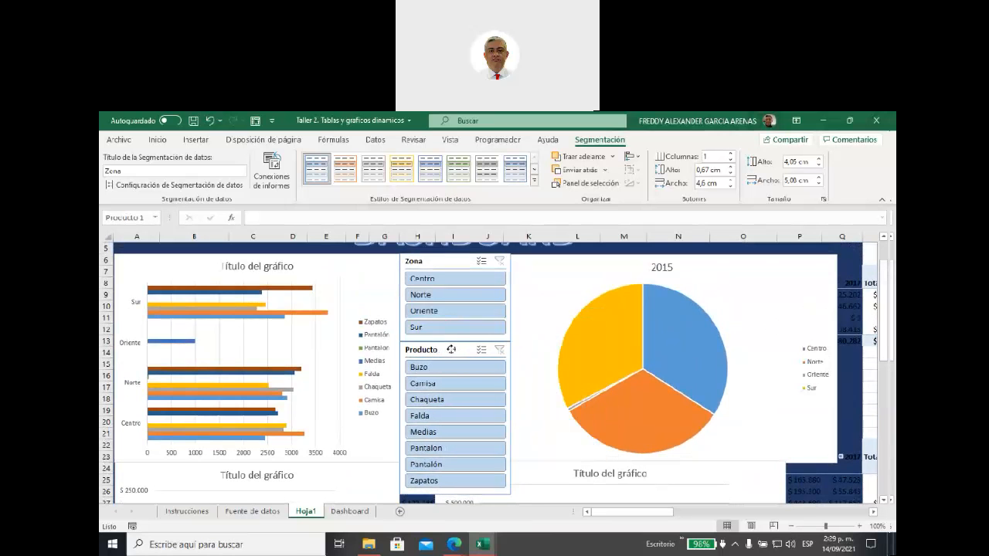
left_click_drag(454, 481, 455, 462)
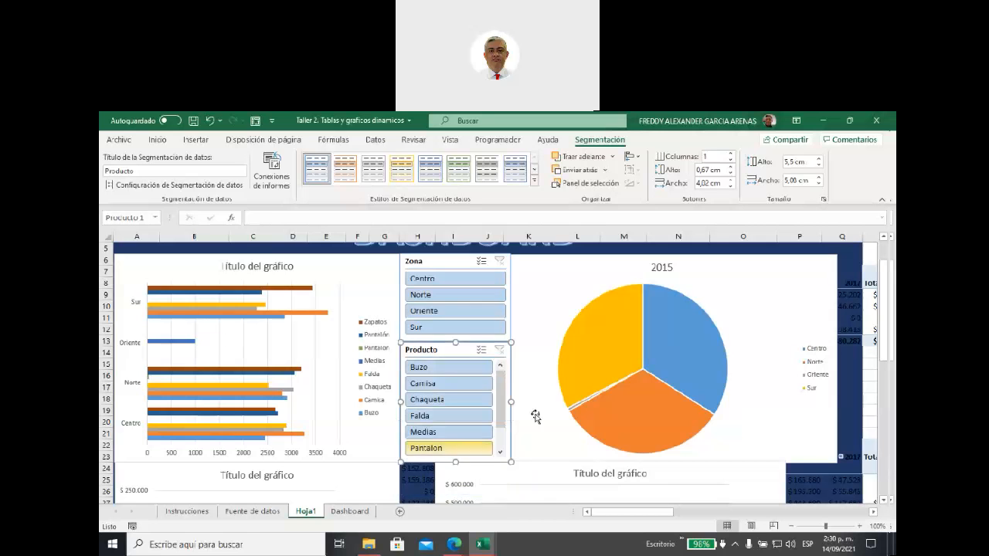
left_click_drag(534, 267, 562, 268)
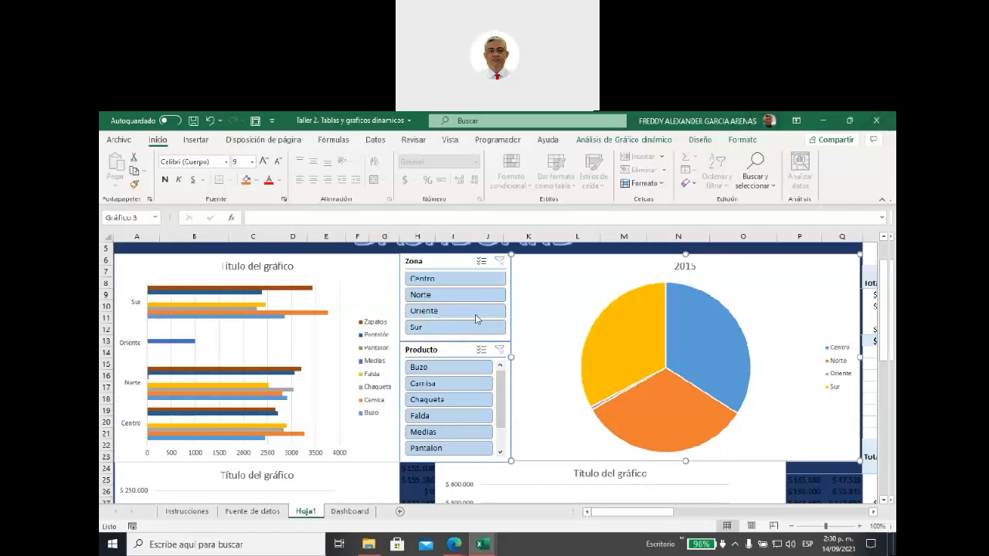
Apply the dark blue slicer style from the Oscuro group to both the Zona and Producto slicers.
left_click(443, 259)
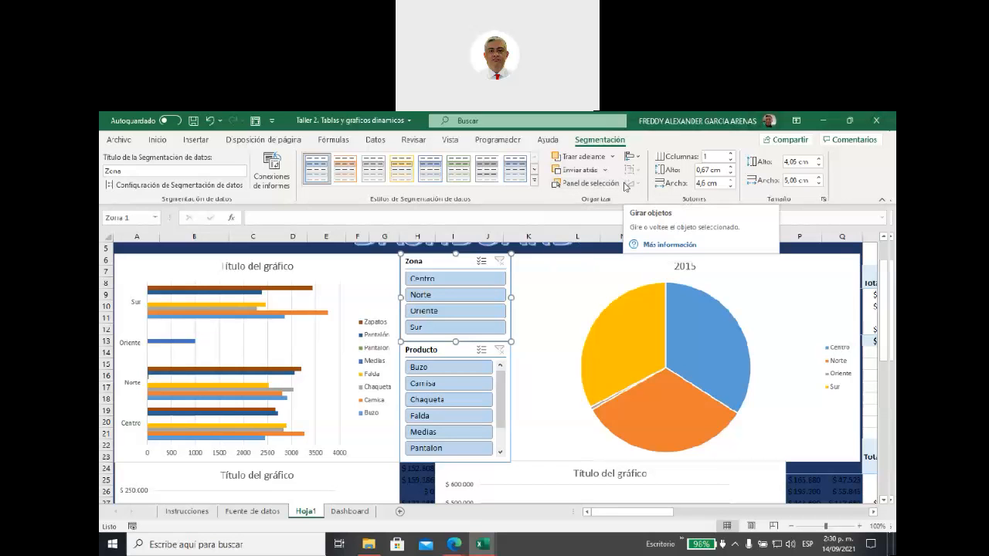
left_click(534, 181)
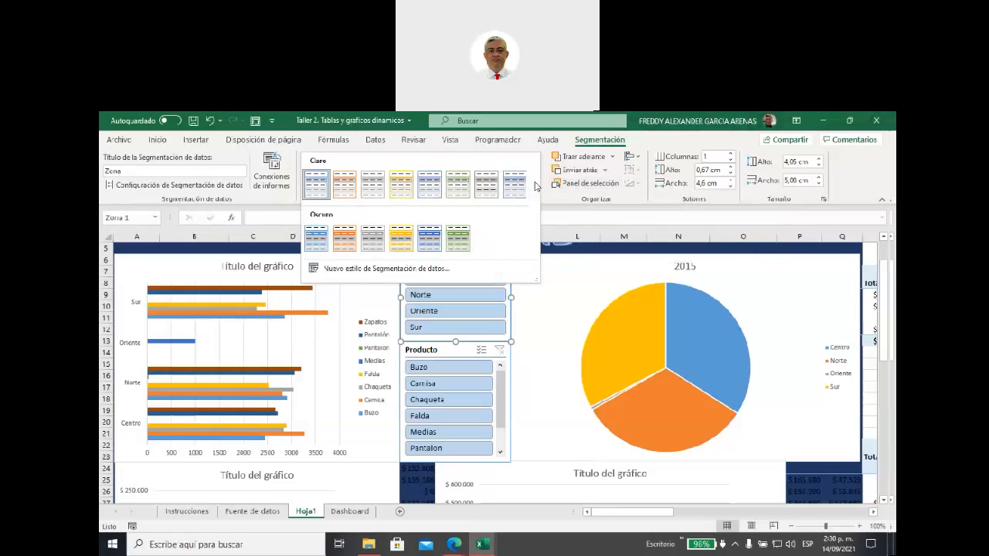
left_click(429, 240)
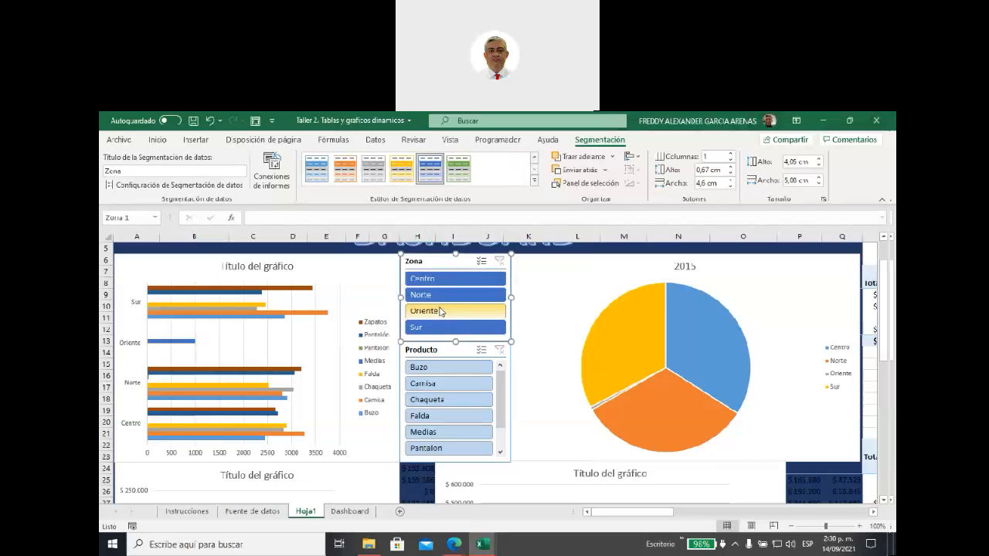
left_click(445, 353)
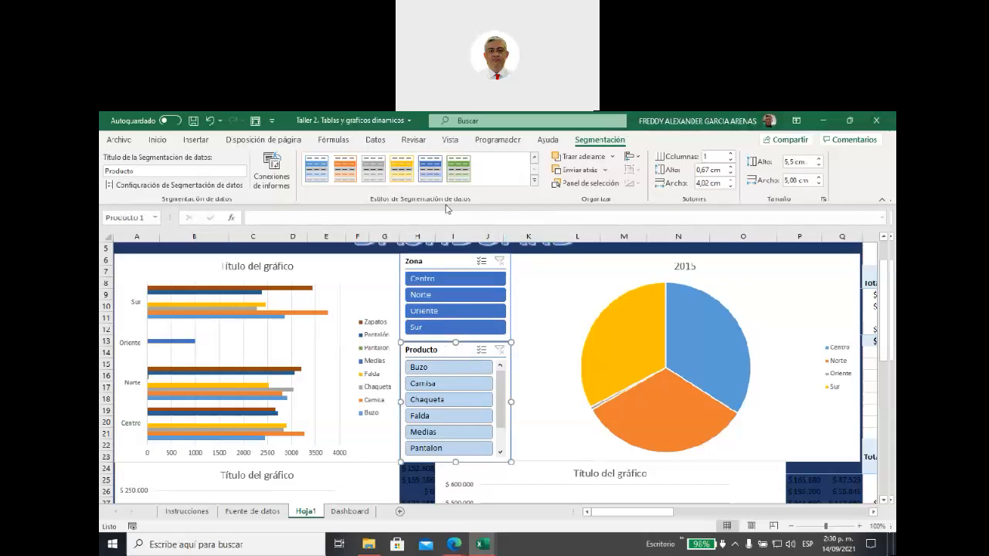
left_click(430, 169)
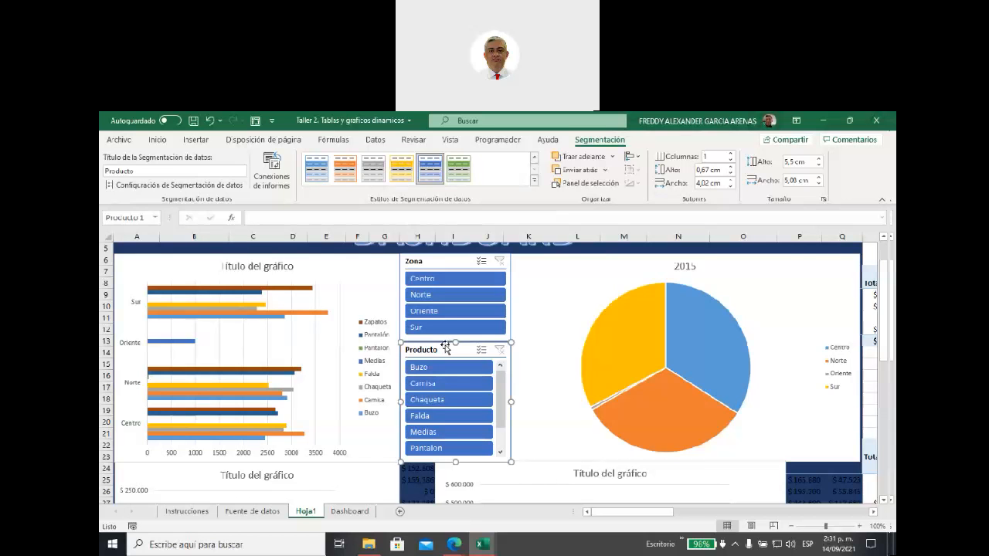
Check the slicer caption fields of the Zona and Producto slicers.
left_click(431, 264)
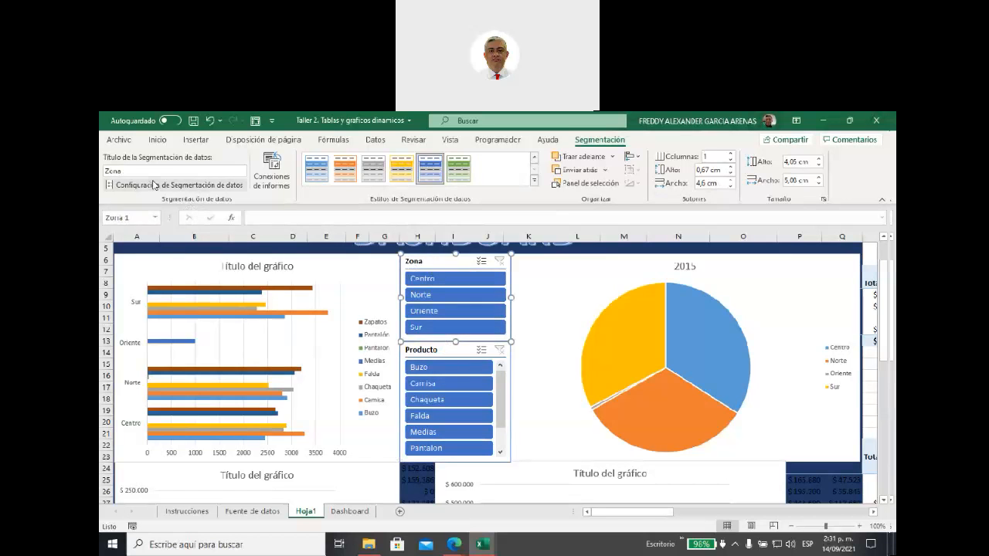
left_click(133, 171)
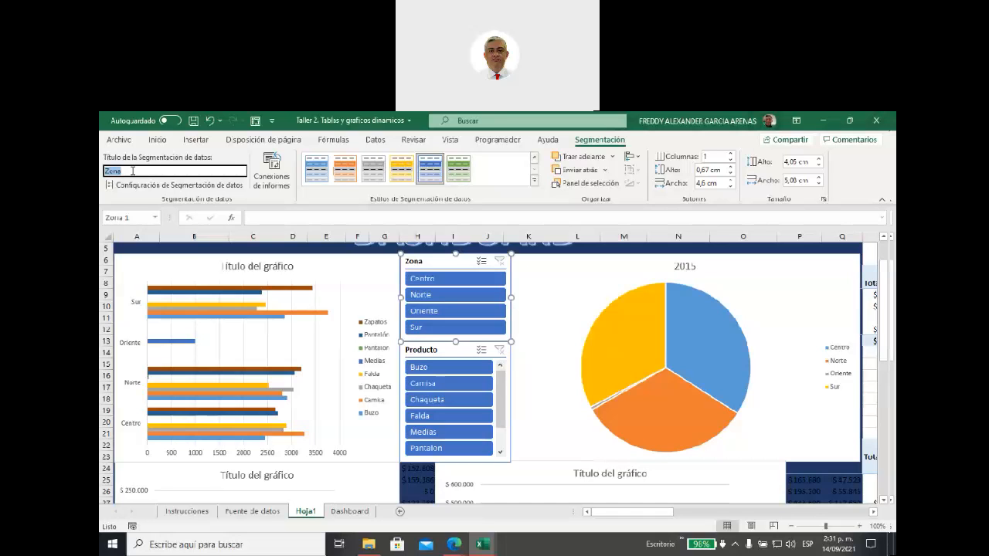
left_click(446, 353)
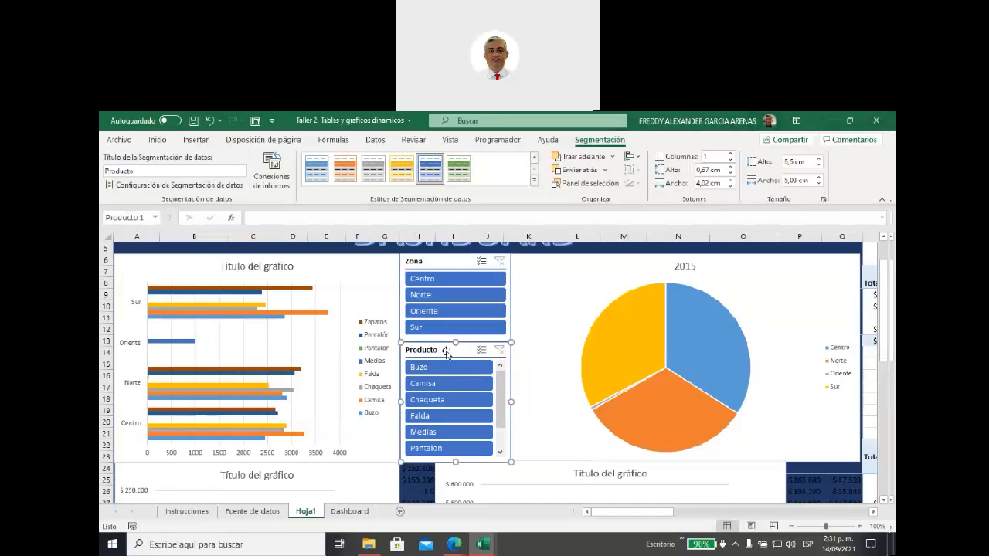
double_click(139, 170)
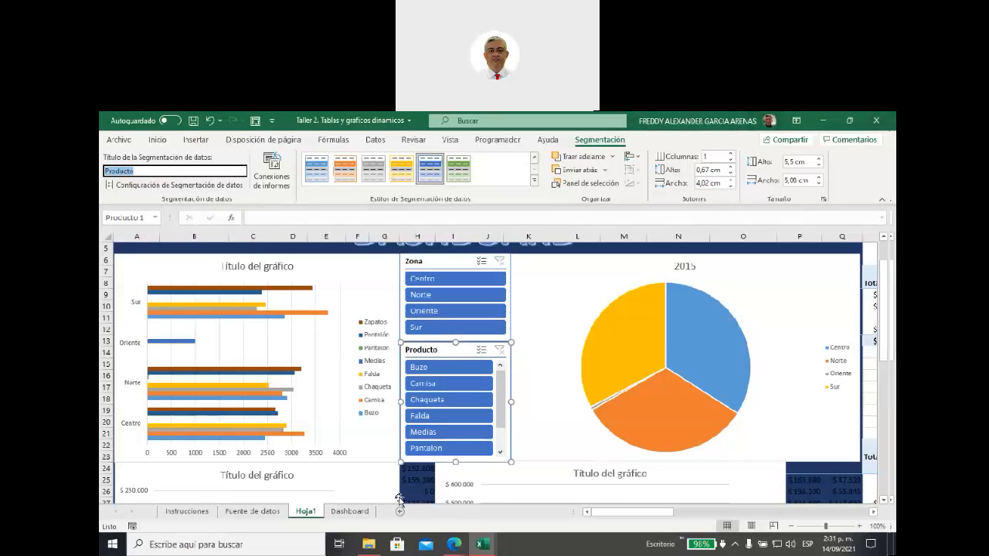
left_click(601, 514)
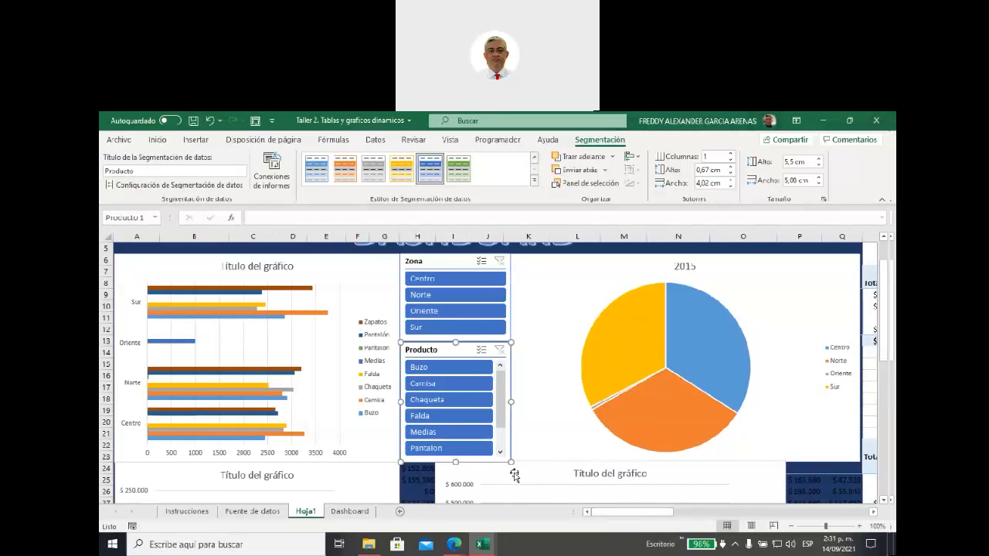
Replace the bar chart's placeholder title with "VENTAS DE PRODUCTOS POR ZONAS".
left_click(224, 265)
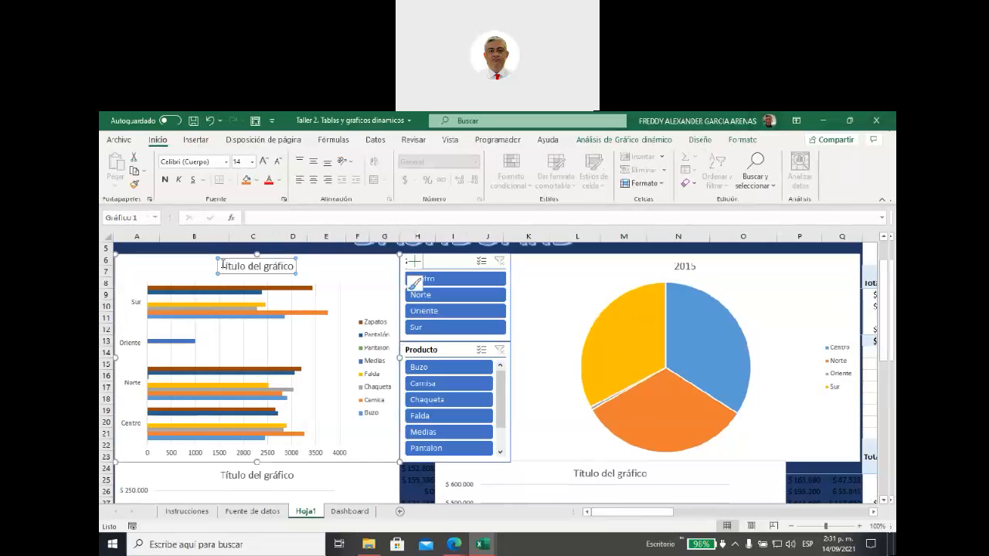
left_click_drag(223, 265, 290, 269)
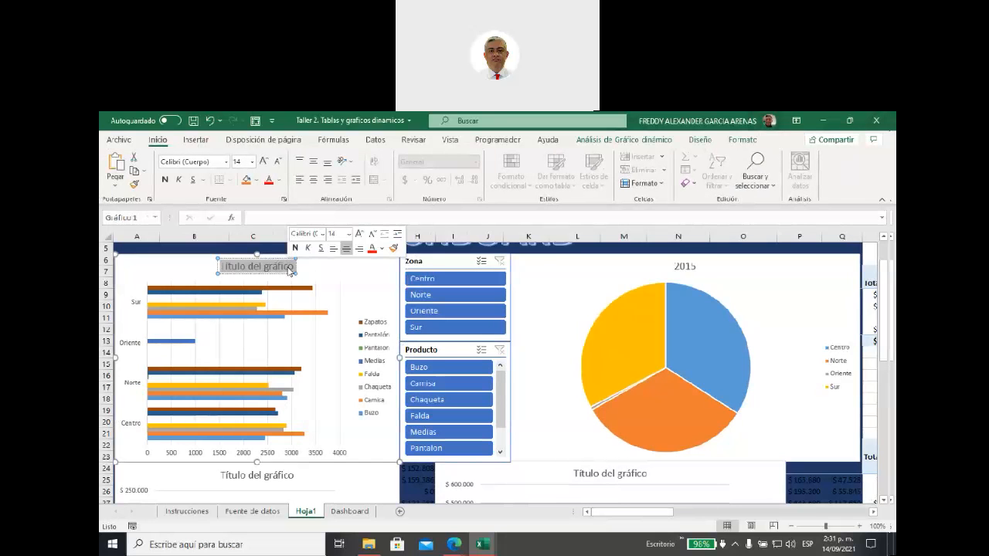
type("VENTAS DE PRODUCTOS POR ZONAS")
left_click(368, 295)
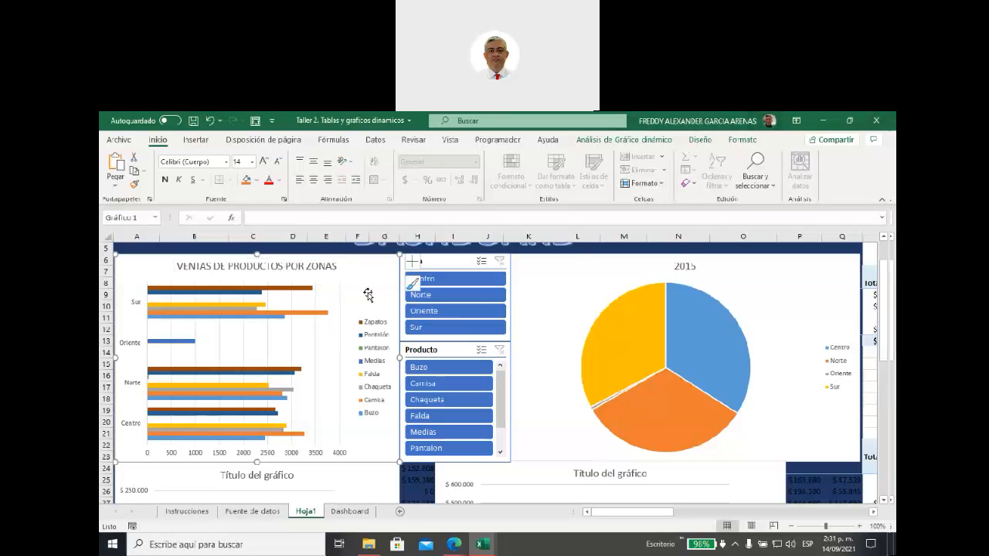
left_click(445, 264)
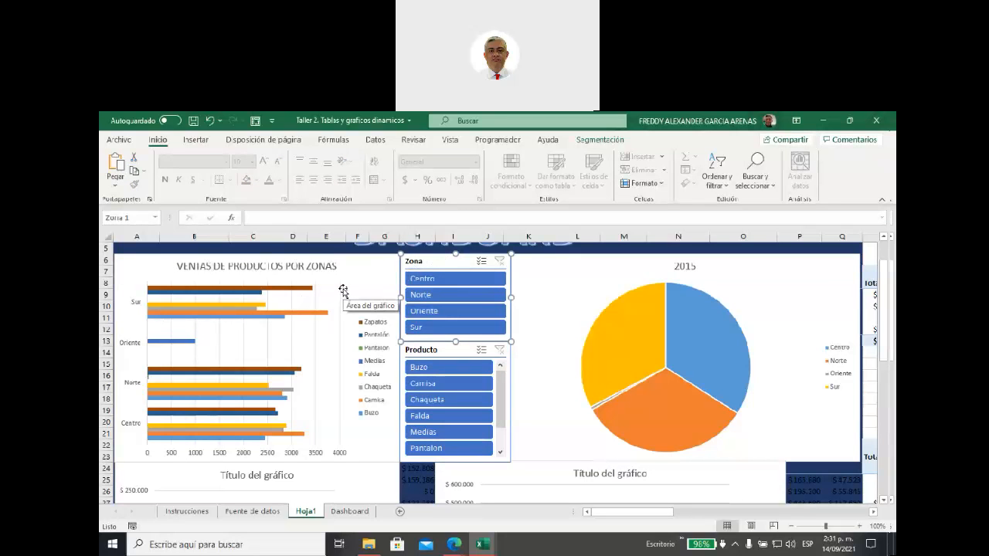
left_click(373, 289)
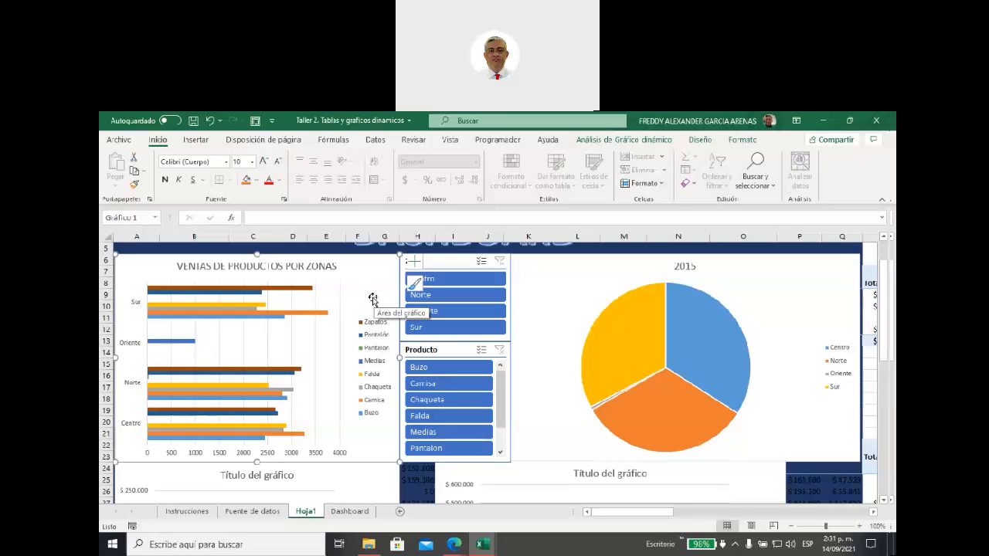
left_click(448, 262)
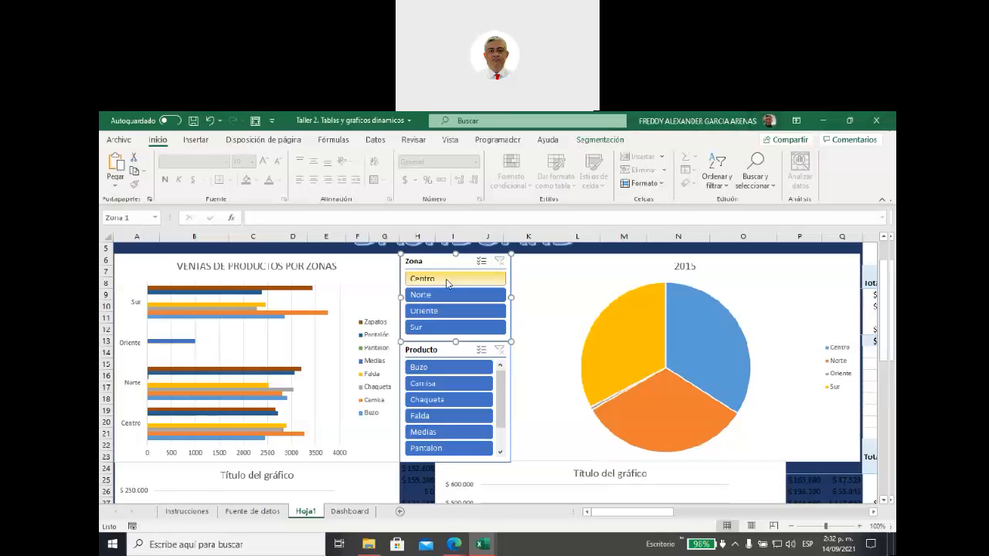
Filter the bar chart to zones Centro and Oriente with the slicers, excluding the products Camisa, Falda and Pantalón.
left_click(448, 282)
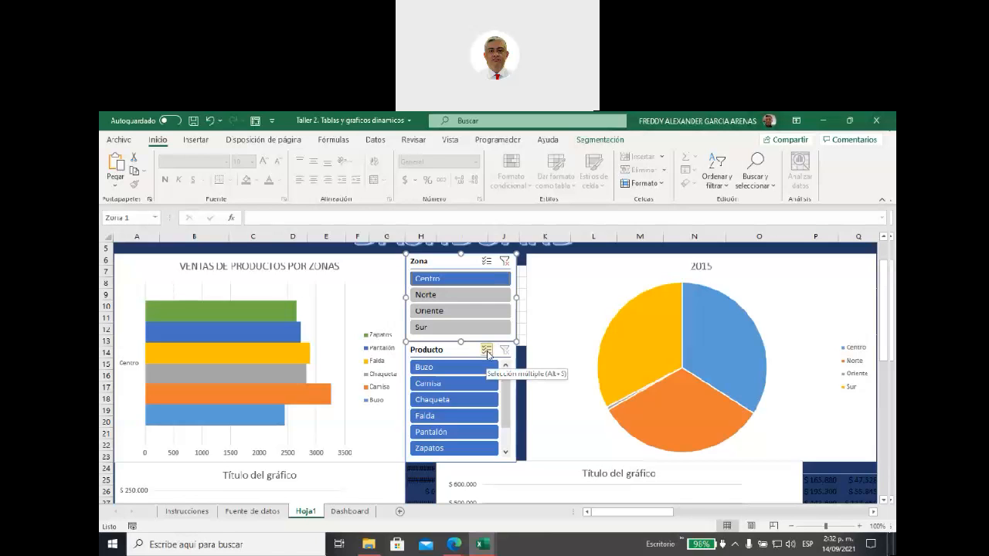
left_click(486, 352)
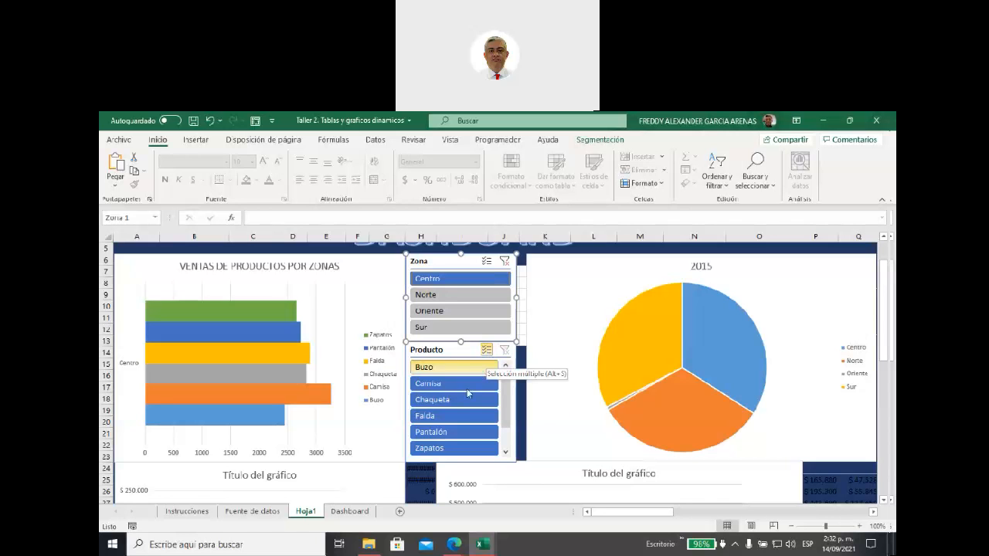
left_click(442, 388)
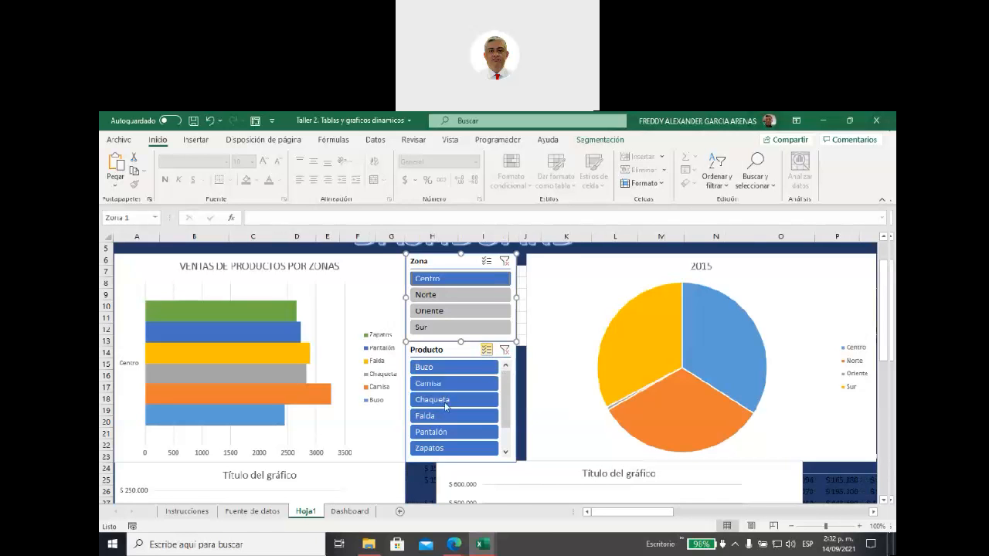
left_click(450, 415)
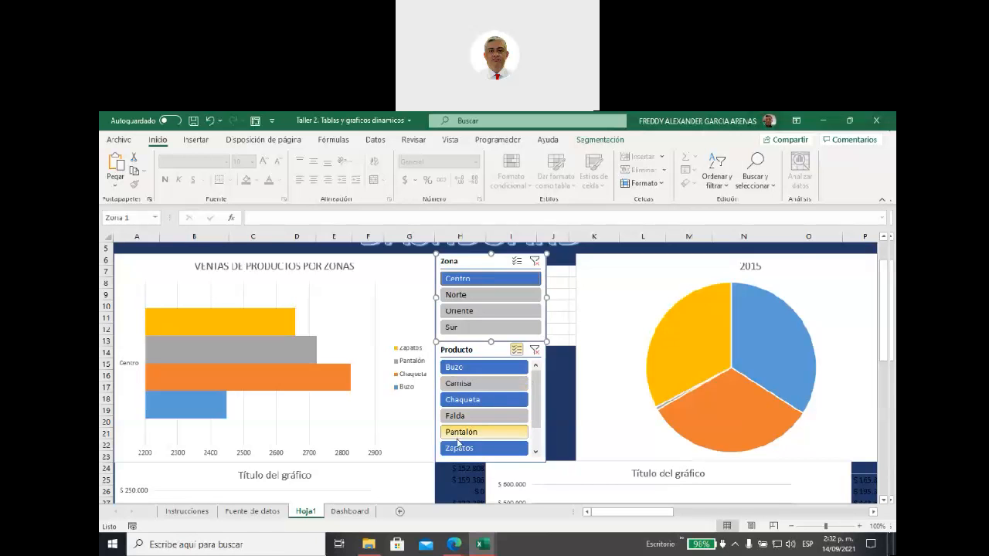
left_click(519, 431)
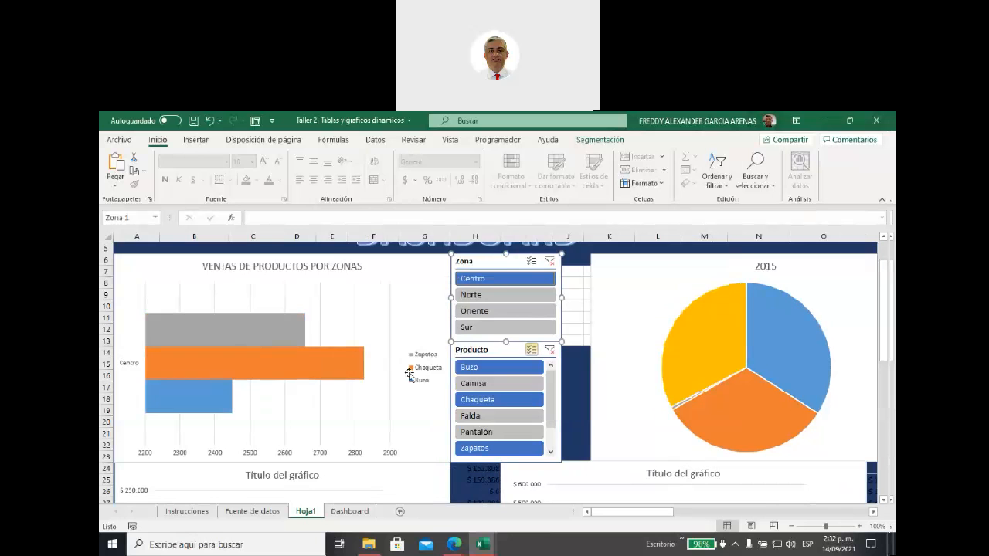
left_click(531, 262)
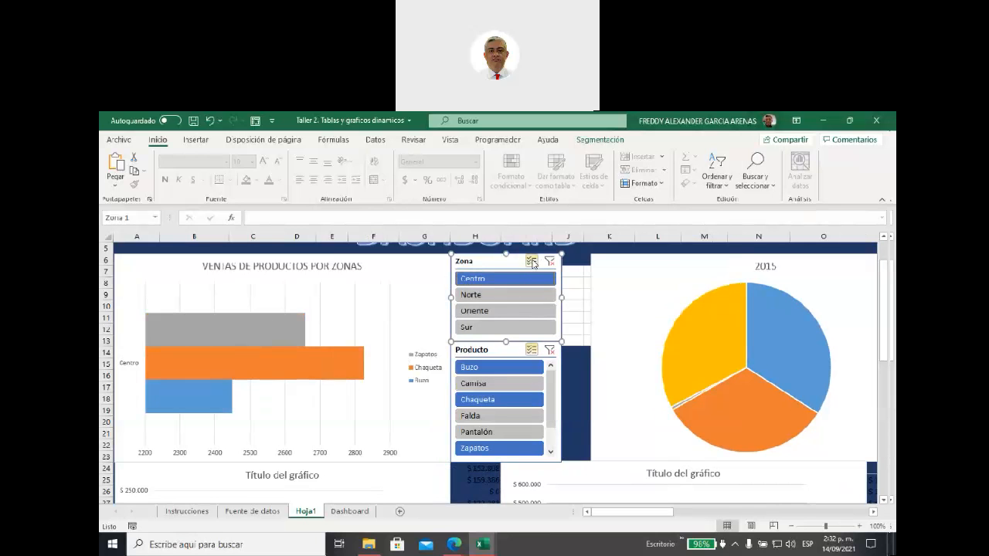
left_click(497, 311)
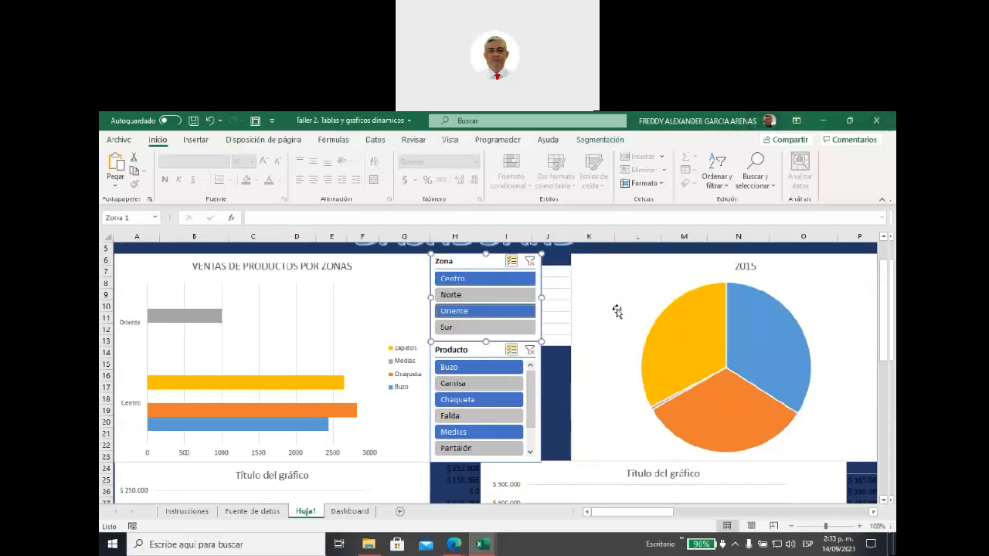
Move the 2015 pie chart flush beside the slicers and align the untitled yearly column chart directly under it.
left_click_drag(638, 303, 607, 303)
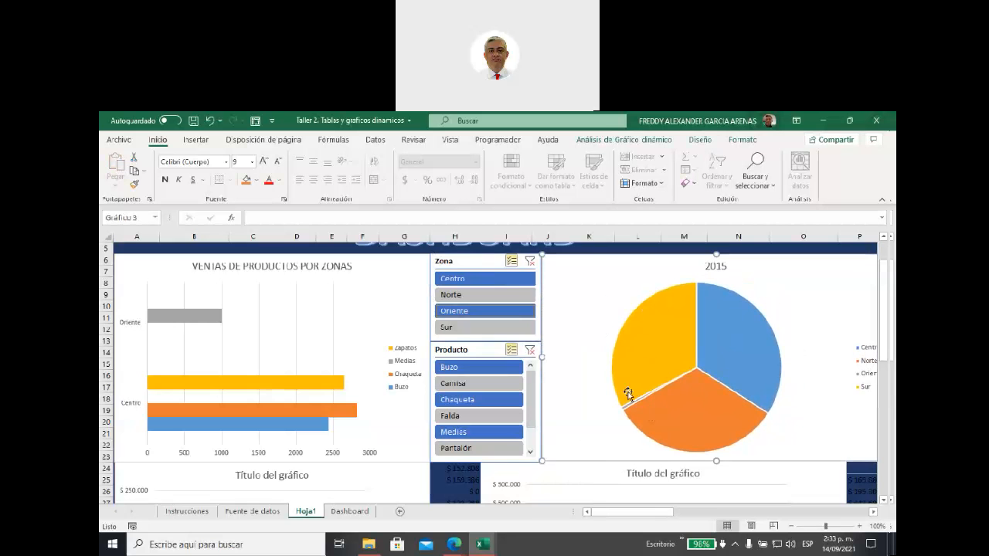
scroll(587, 387, "down", 1)
scroll(588, 387, "down", 5)
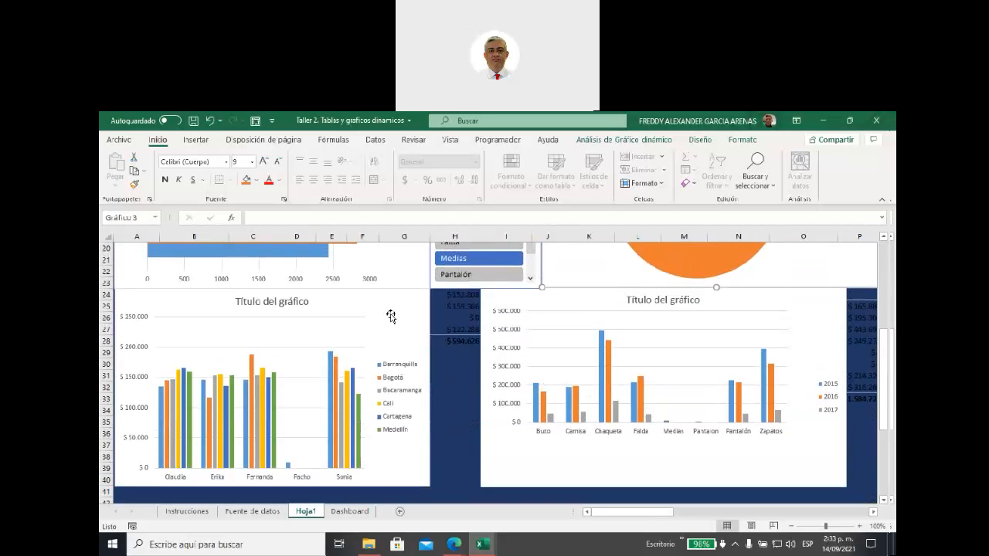
left_click_drag(551, 301, 614, 301)
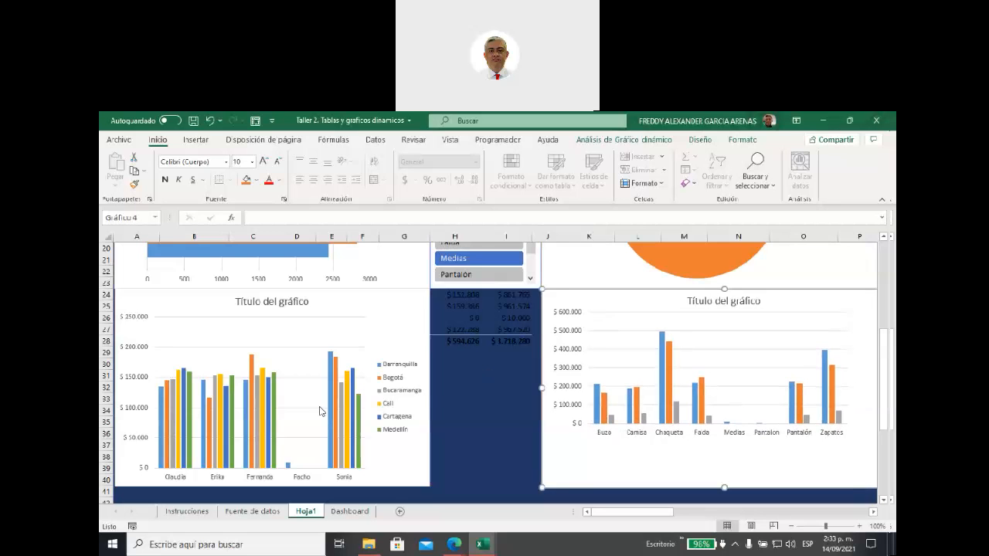
Replace the placeholder title of the vendor column chart with "VENTAS X VENDEDOR".
left_click(390, 328)
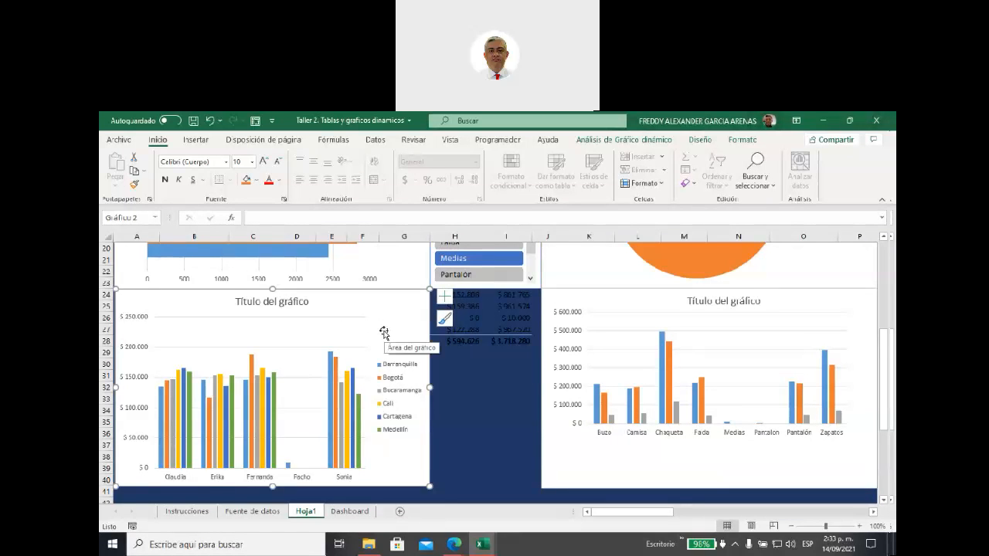
left_click(303, 301)
left_click_drag(238, 300, 310, 302)
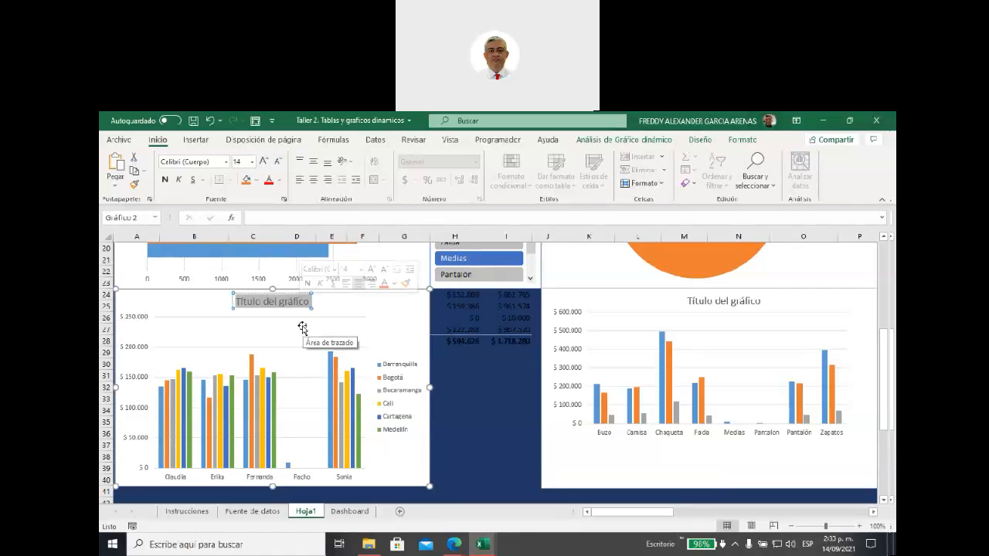
type("V")
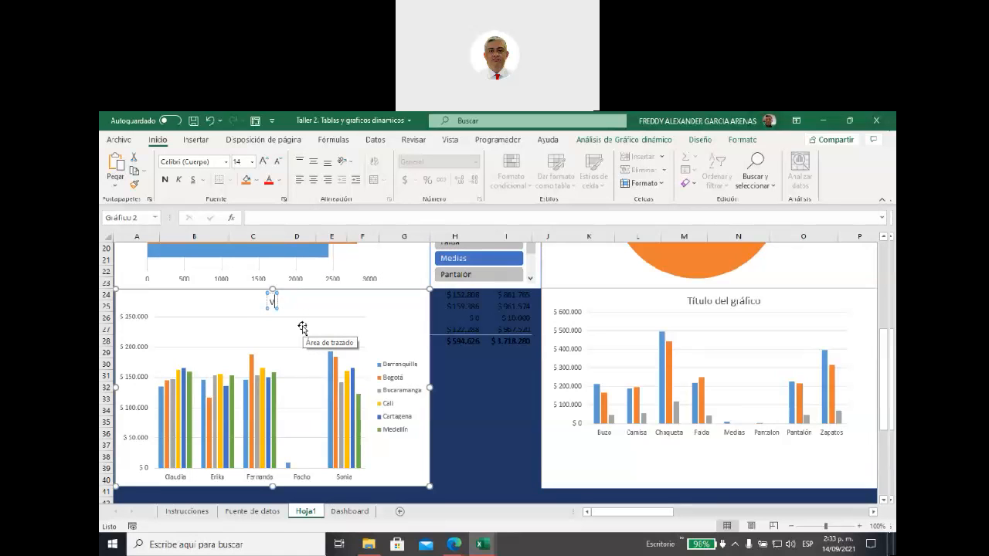
type("ENTAS X")
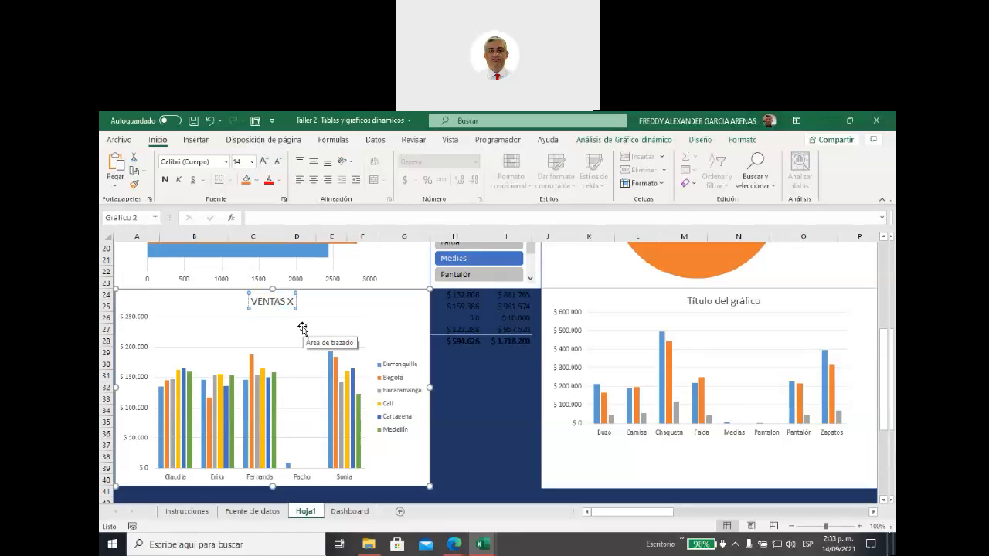
type(" VENDEDOR")
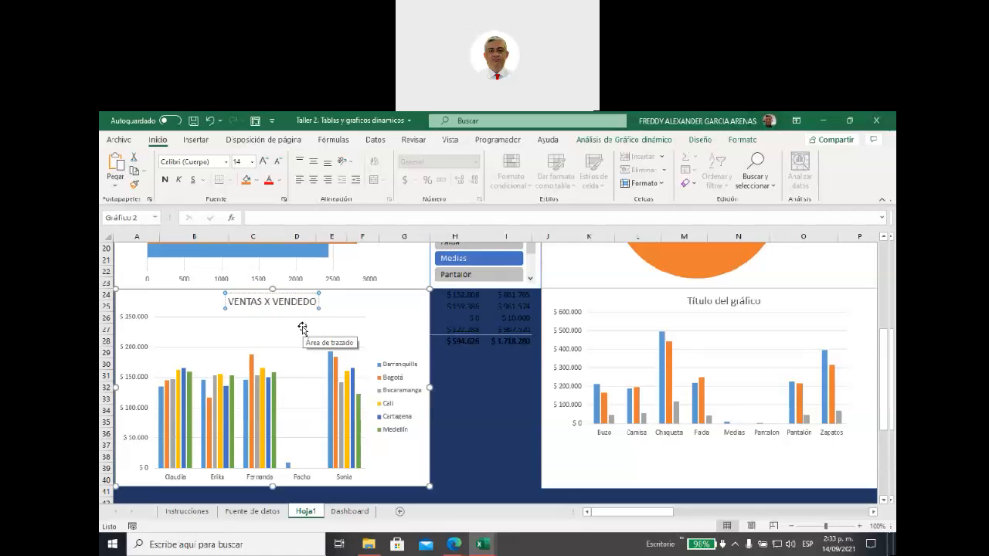
left_click(380, 329)
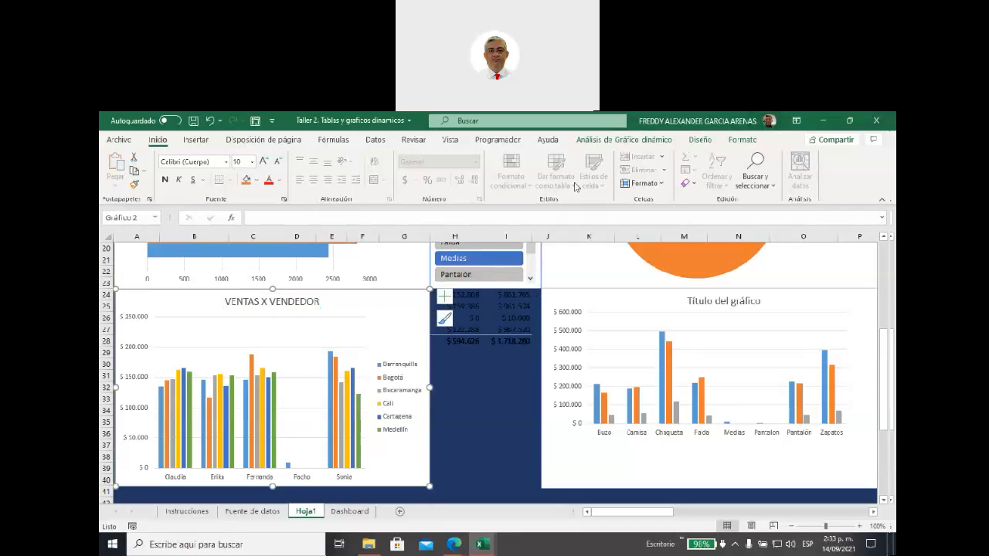
Insert Ciudad and Vendedor slicers for the VENTAS X VENDEDOR chart.
left_click(599, 140)
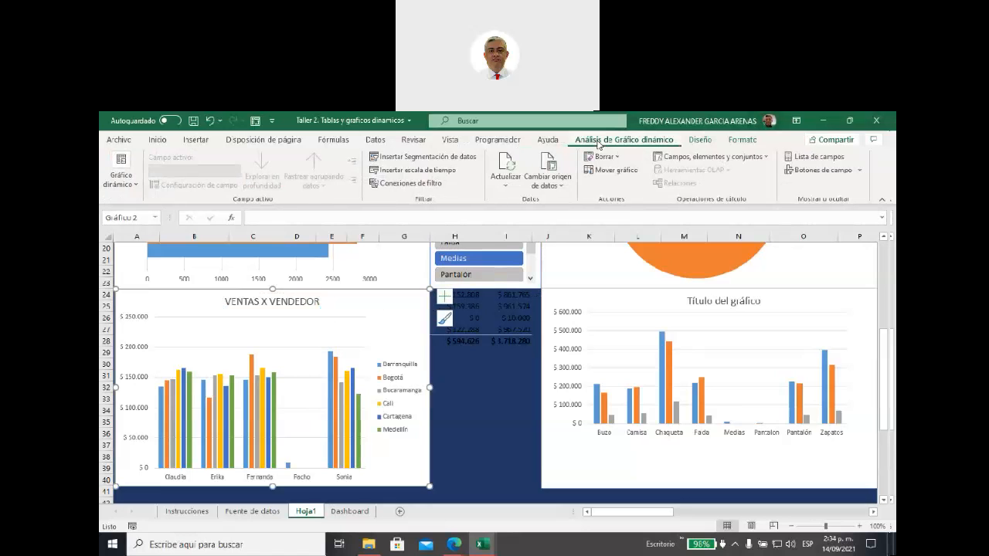
left_click(444, 159)
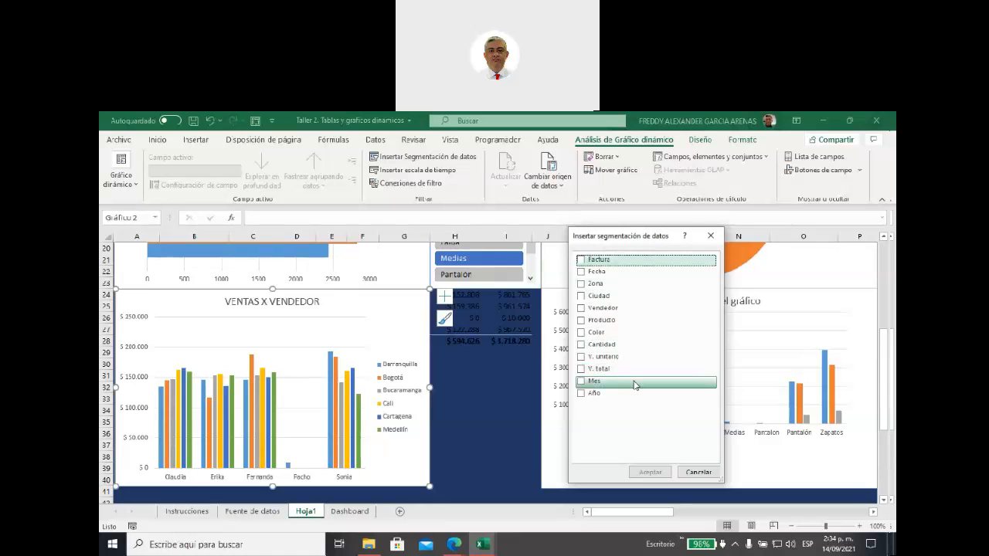
left_click(611, 309)
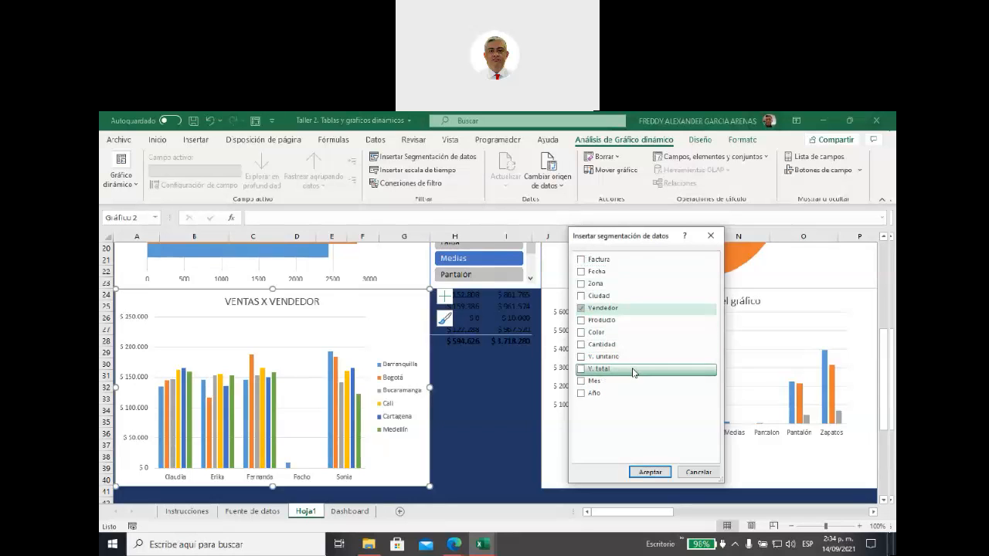
left_click(600, 296)
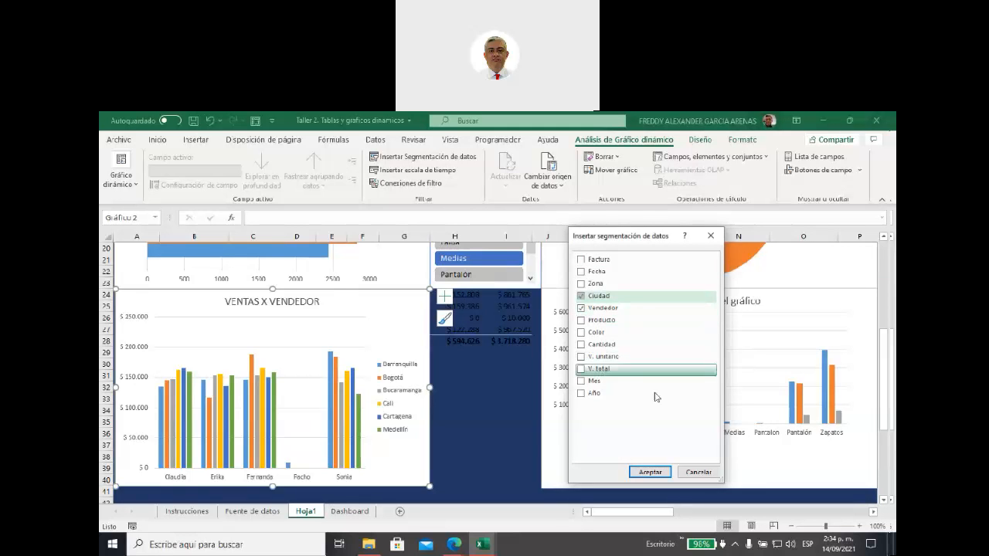
left_click(649, 472)
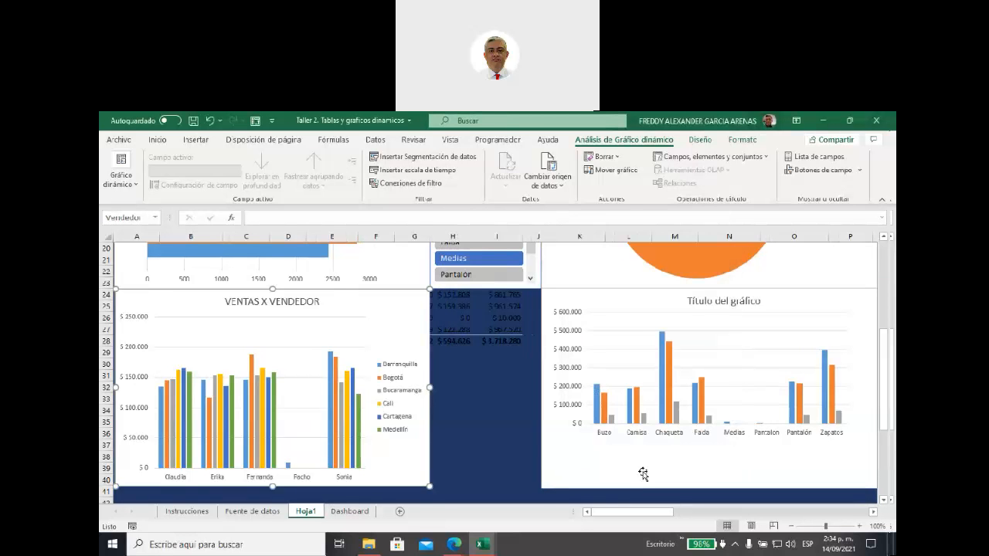
Place the Ciudad slicer under Producto with a height of about 5.48 cm and the Vendedor slicer directly below it.
left_click_drag(526, 321, 616, 371)
left_click_drag(474, 287, 474, 296)
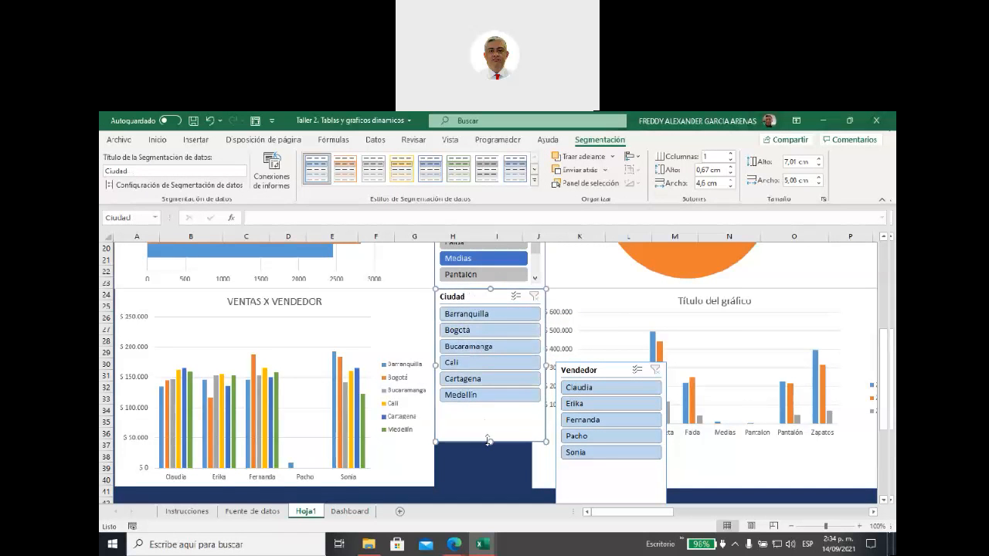
left_click_drag(490, 439, 490, 408)
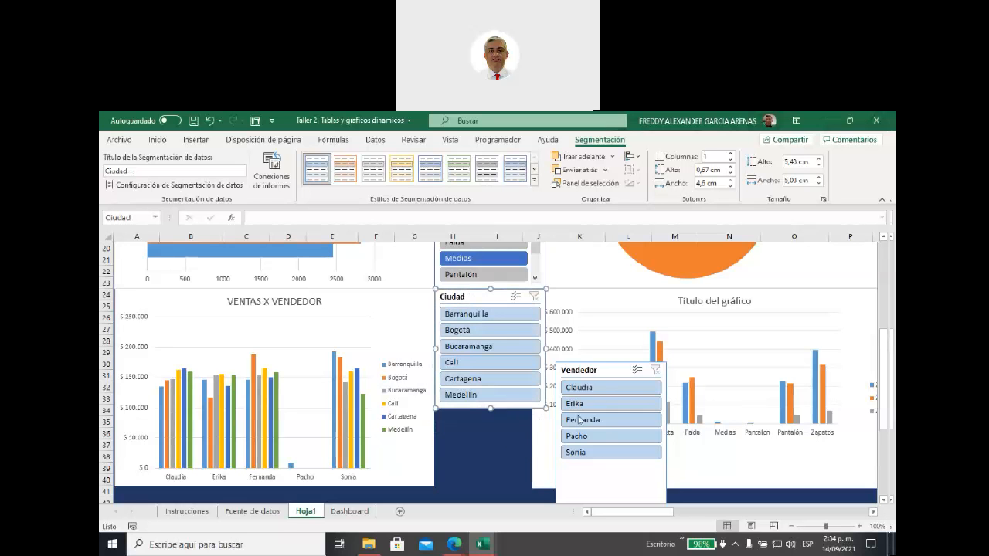
left_click_drag(612, 372, 489, 416)
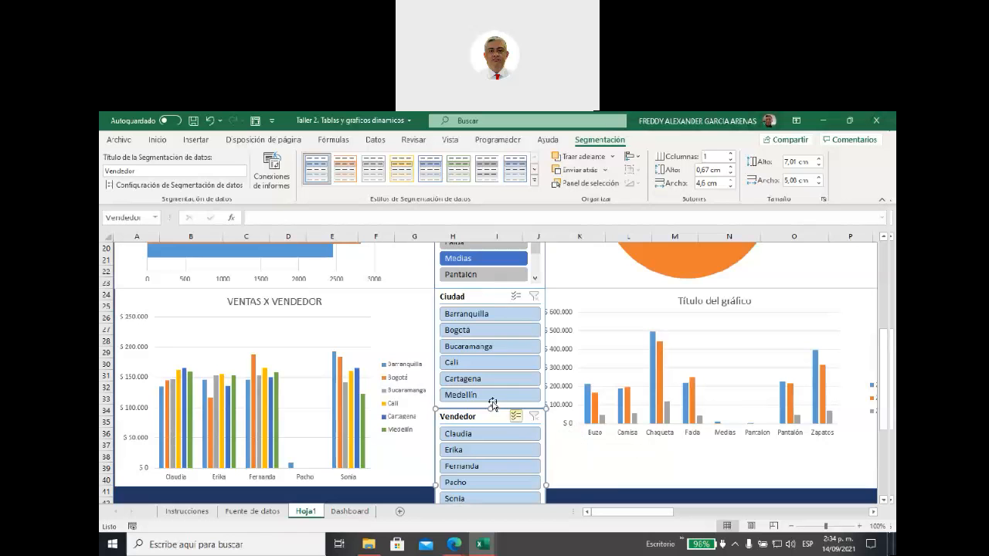
Shorten the Ciudad slicer, move Vendedor up against it, and reduce Vendedor to about 4.55 cm high, level with the charts' lower edge.
left_click(479, 300)
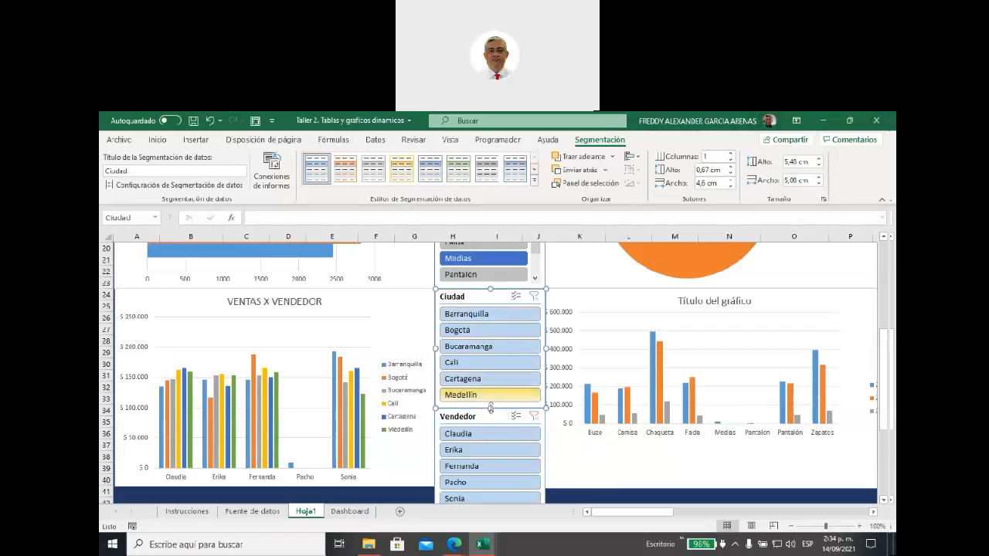
left_click_drag(490, 407, 491, 395)
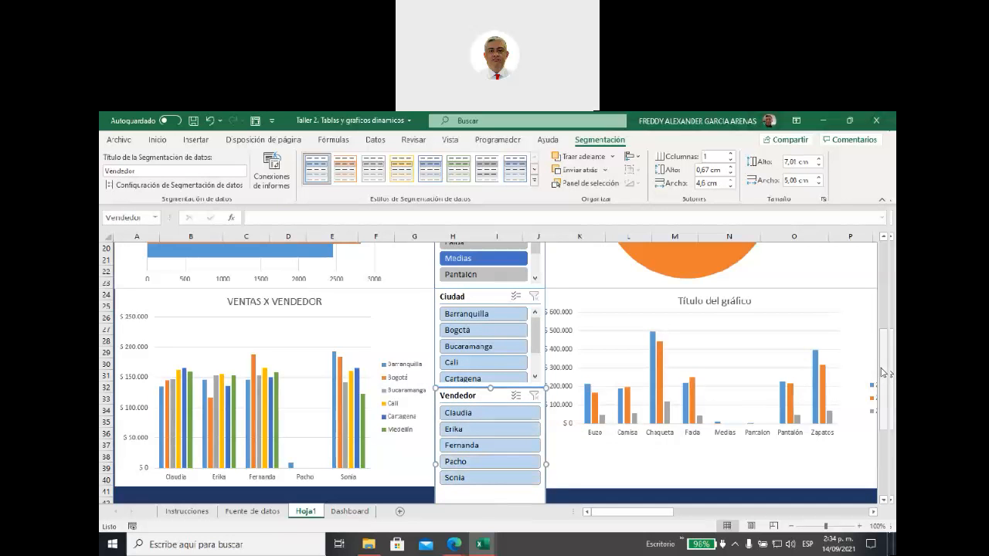
scroll(887, 394, "down", 2)
left_click_drag(490, 471, 480, 417)
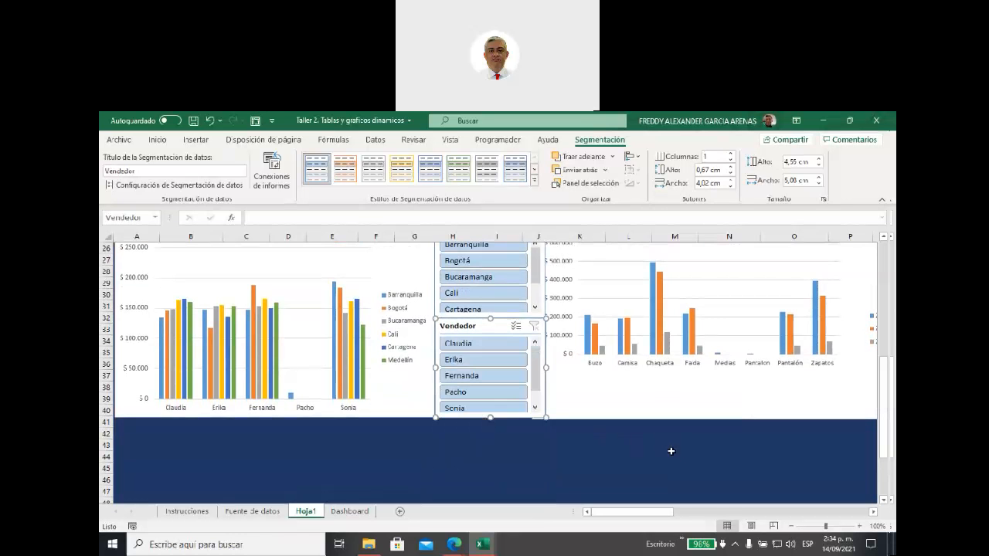
Shift the untitled yearly column chart so its edge sits flush beside the Ciudad and Vendedor slicers.
left_click(574, 397)
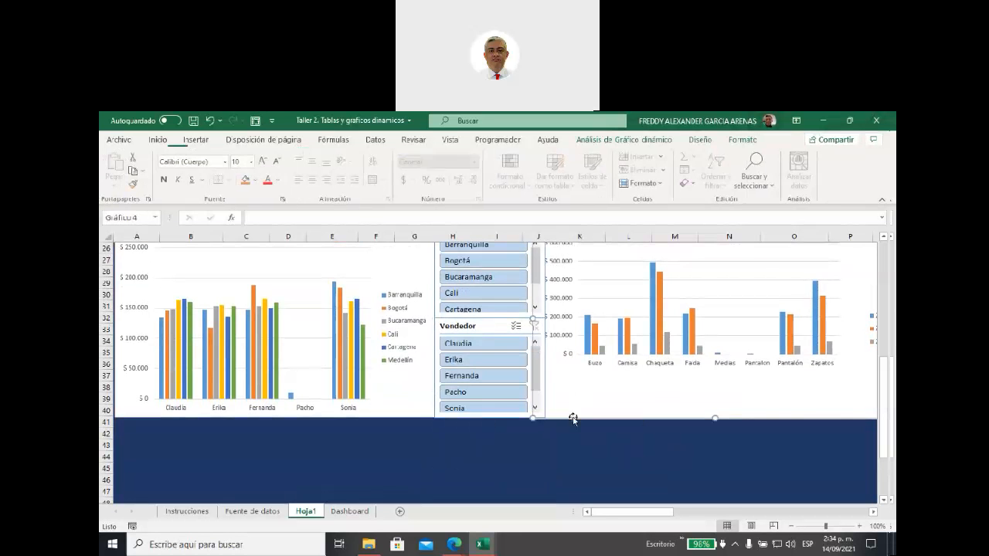
scroll(573, 423, "up", 2)
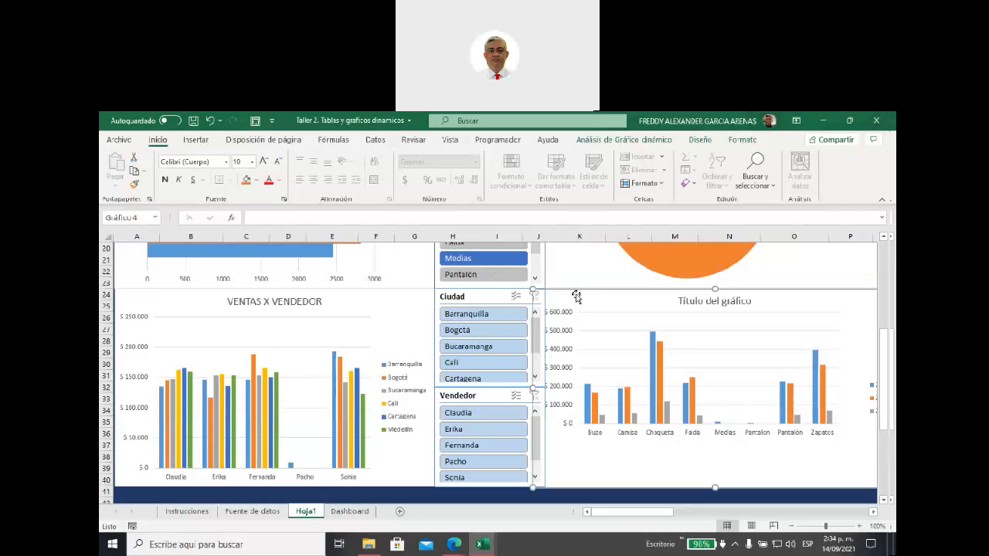
mouse_move(580, 294)
left_mouse_down()
mouse_move(618, 296)
mouse_move(576, 292)
mouse_move(591, 294)
left_mouse_up()
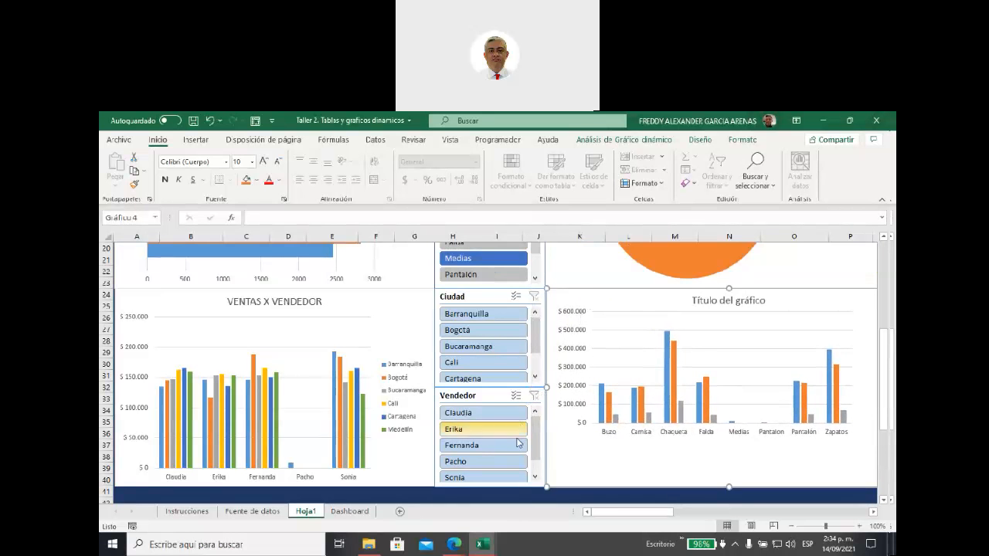
scroll(494, 429, "up", 2)
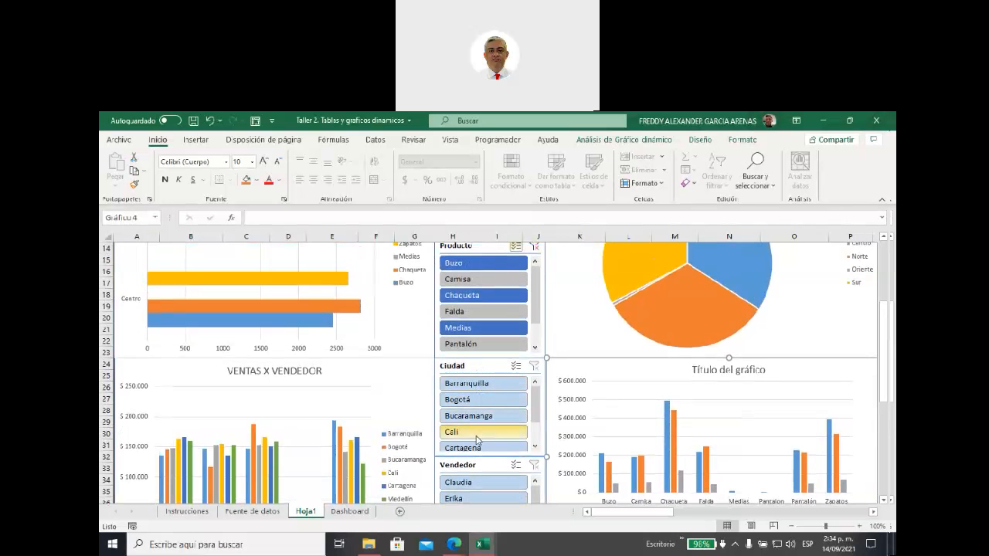
scroll(477, 438, "down", 1)
scroll(471, 440, "down", 2)
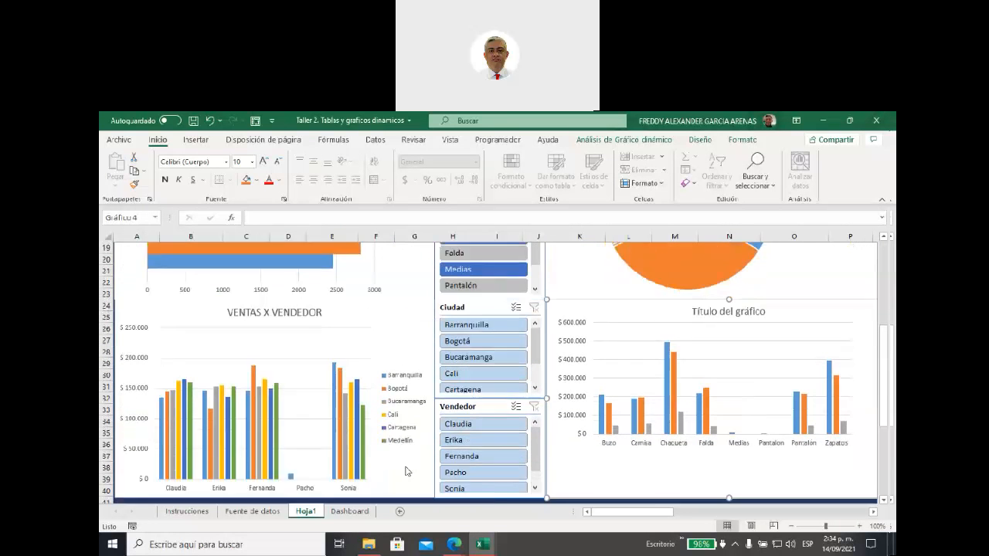
Filter the VENTAS X VENDEDOR chart to the city Bogotá and to the second and fourth vendors listed in the slicer.
left_click(367, 309)
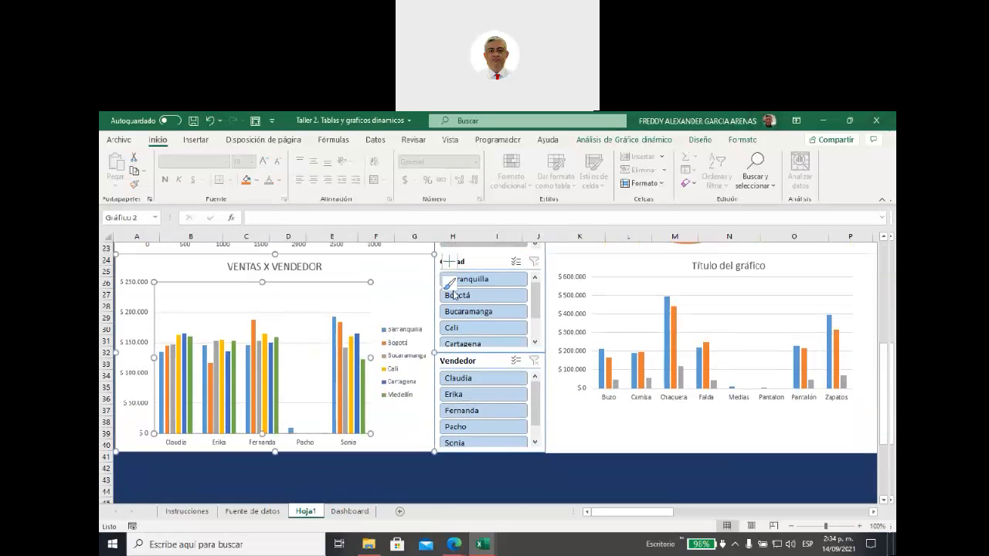
left_click(478, 298)
left_click(473, 394)
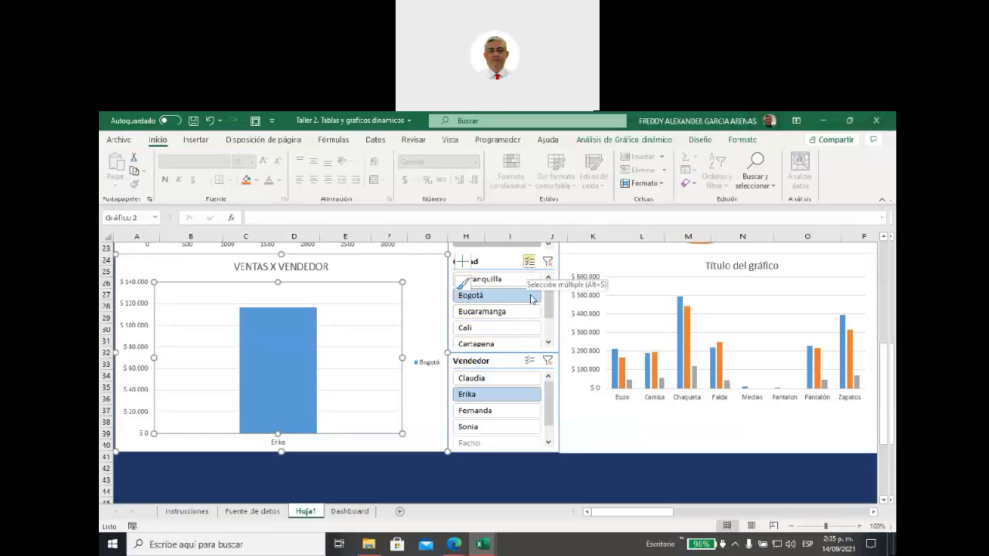
left_click(529, 360)
left_click(491, 427)
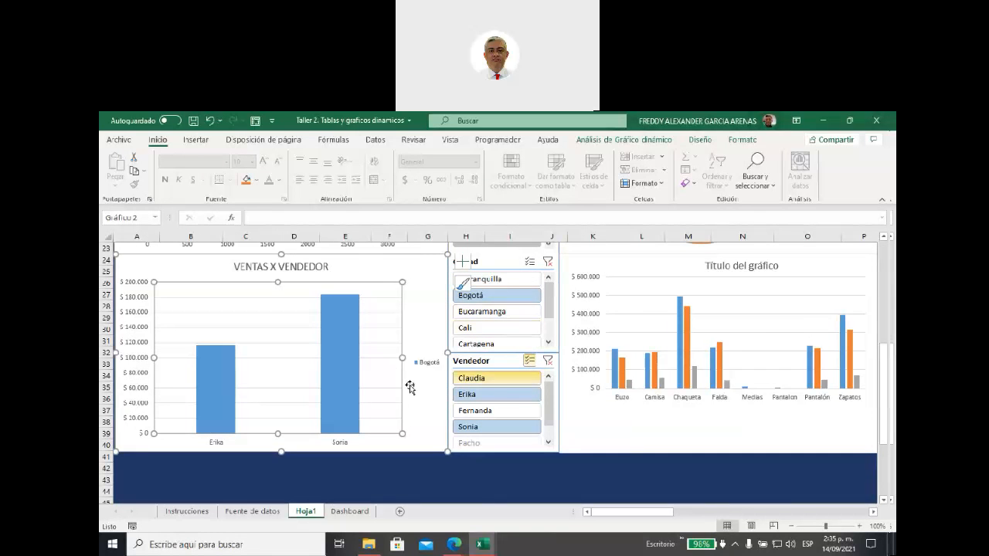
Widen the 2015 pie chart to the edge of the blue background and nudge it slightly outward, away from the slicers.
scroll(408, 387, "up", 2)
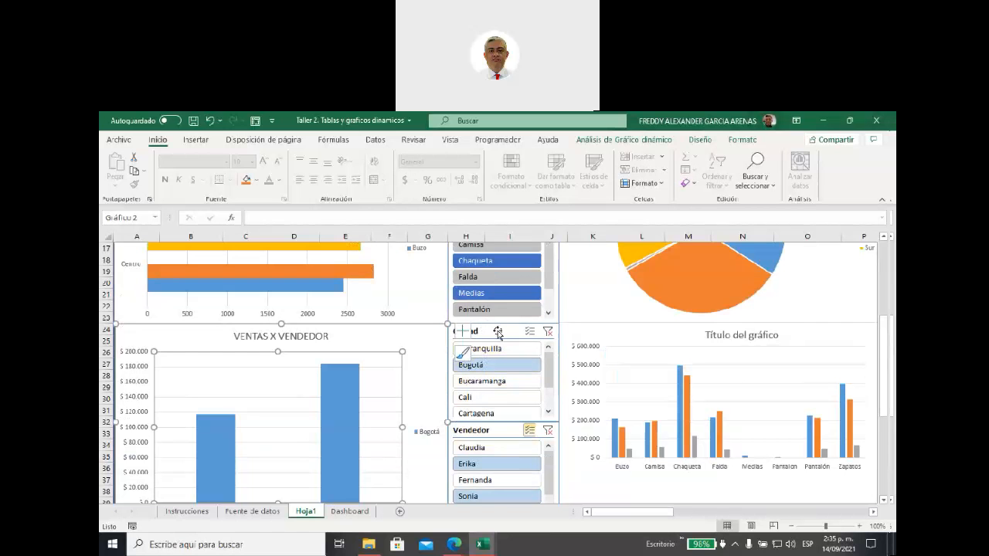
scroll(528, 391, "up", 4)
scroll(529, 391, "up", 2)
scroll(541, 396, "down", 2)
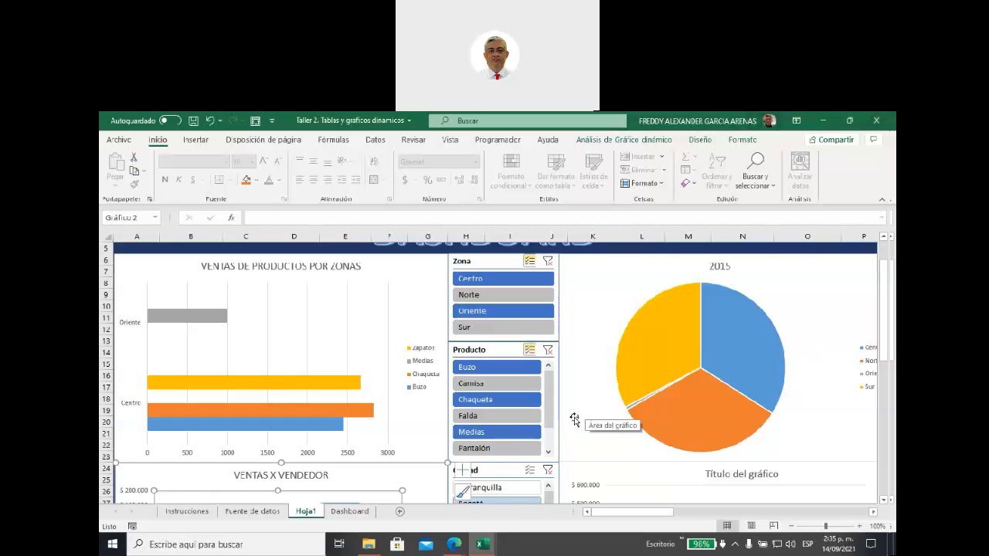
left_click(791, 526)
left_click(791, 526)
left_click(791, 526)
left_click(791, 526)
left_click(791, 527)
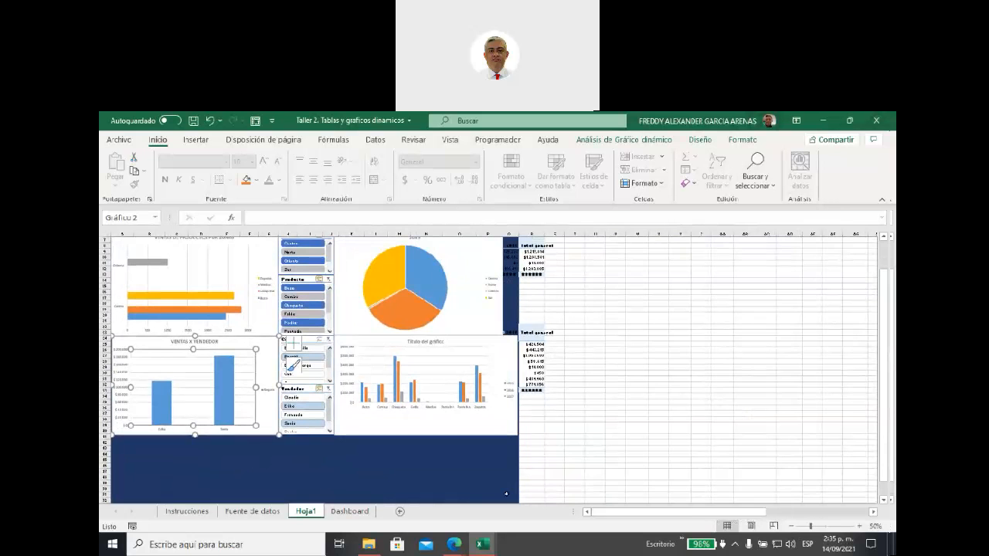
scroll(506, 493, "up", 1)
scroll(507, 493, "up", 1)
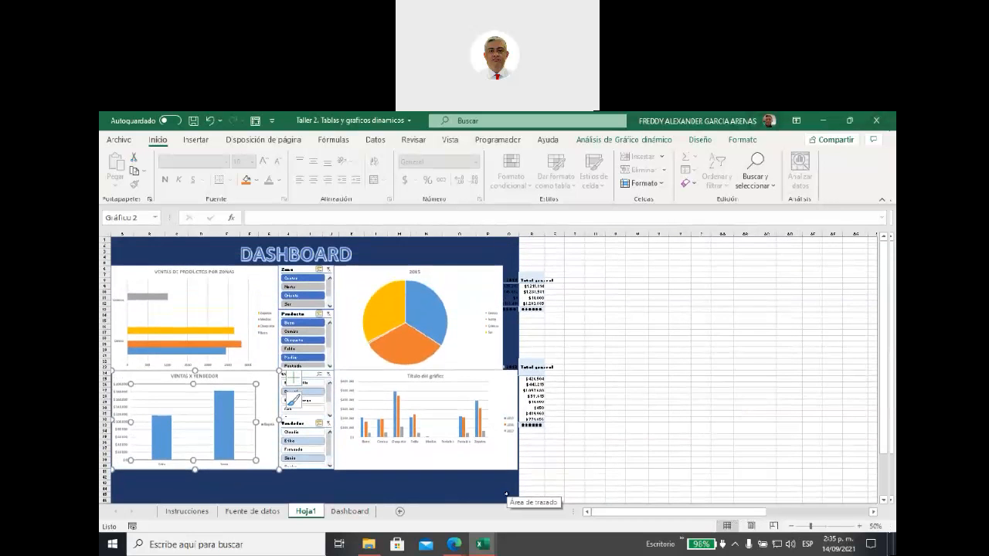
left_click(499, 318)
left_click_drag(502, 317, 519, 315)
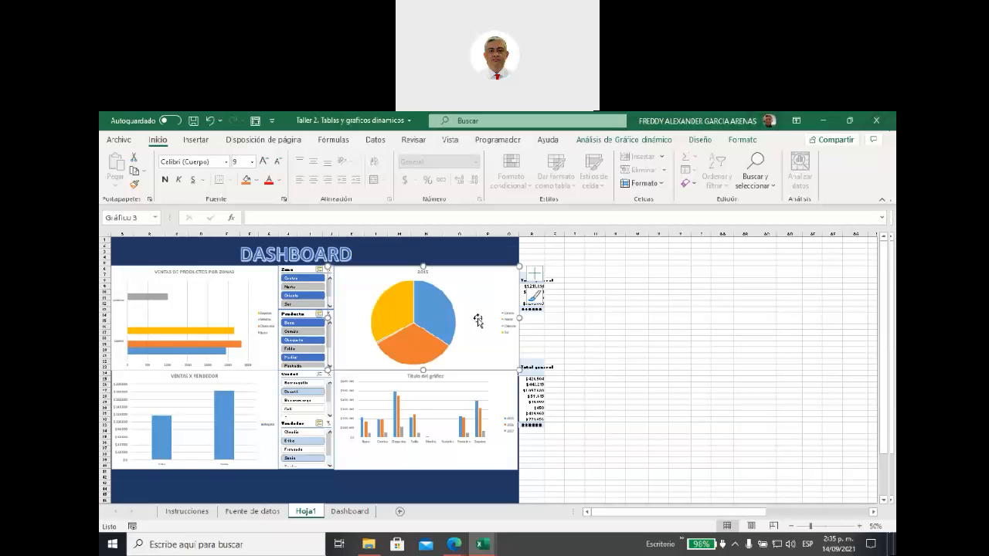
left_click_drag(475, 303, 480, 303)
left_click(564, 343)
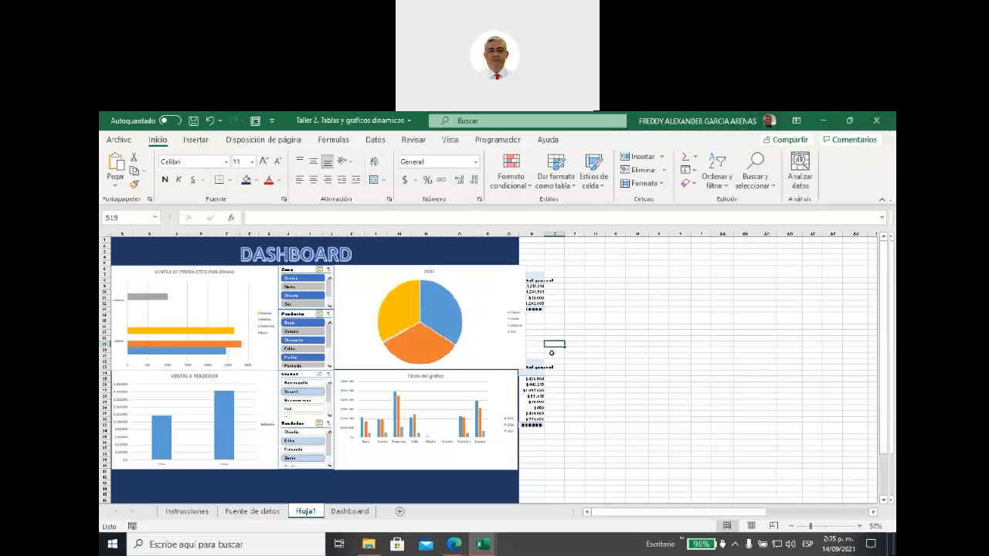
Filter the charts to zones Centro and Sur, products Buzo and Zapatos, and city Bucaramanga, with the second, third and fourth listed vendors.
left_click(493, 390)
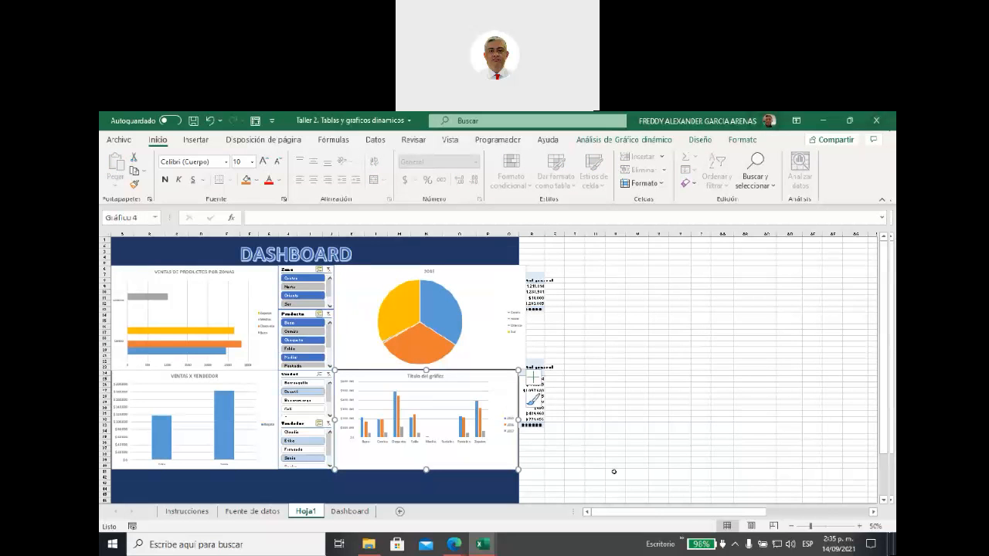
left_click_drag(654, 512, 624, 516)
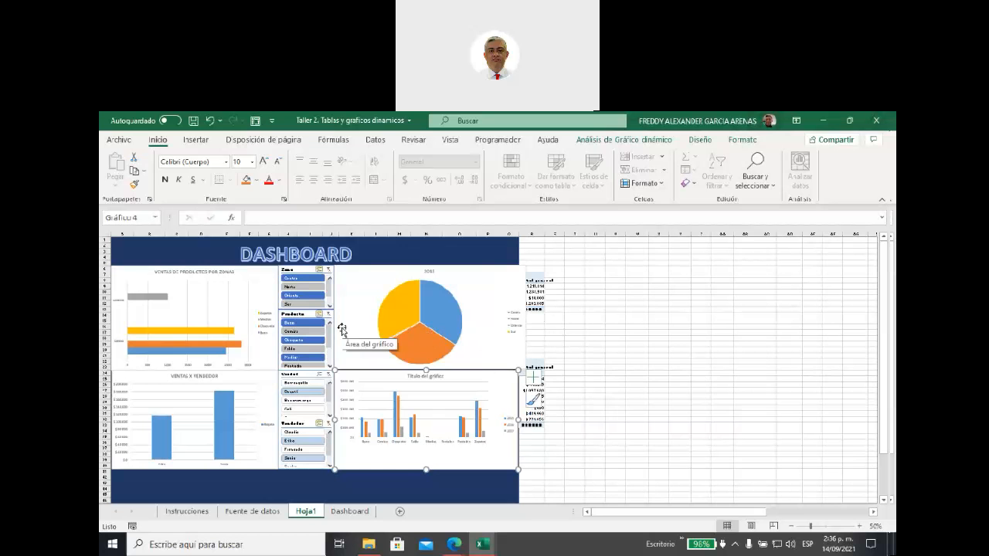
left_click(301, 304)
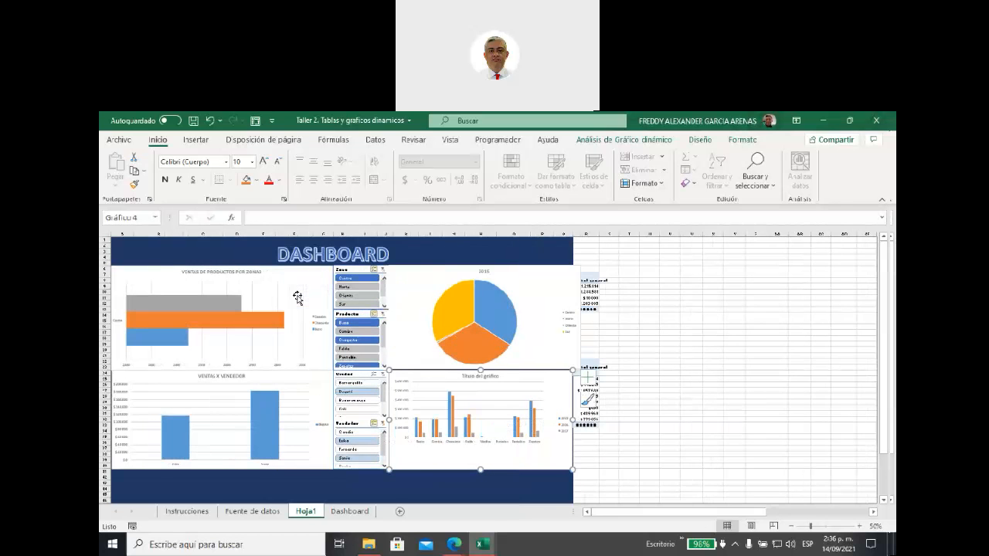
left_click(357, 340)
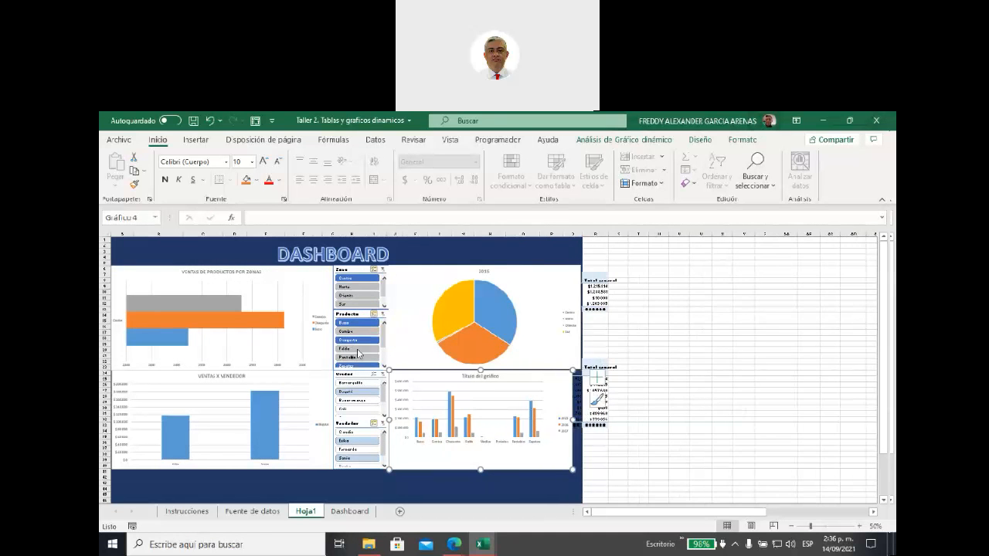
left_click(364, 304)
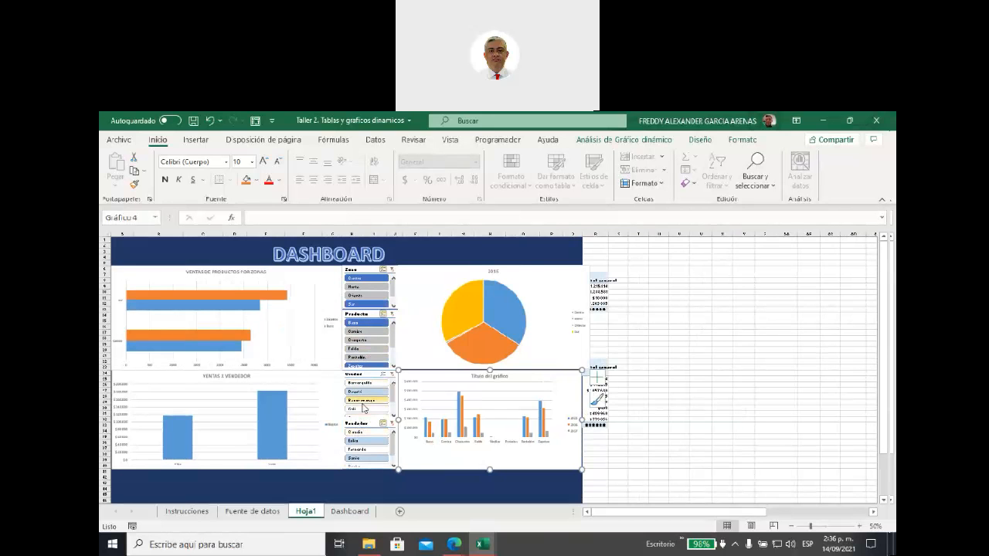
left_click(367, 404)
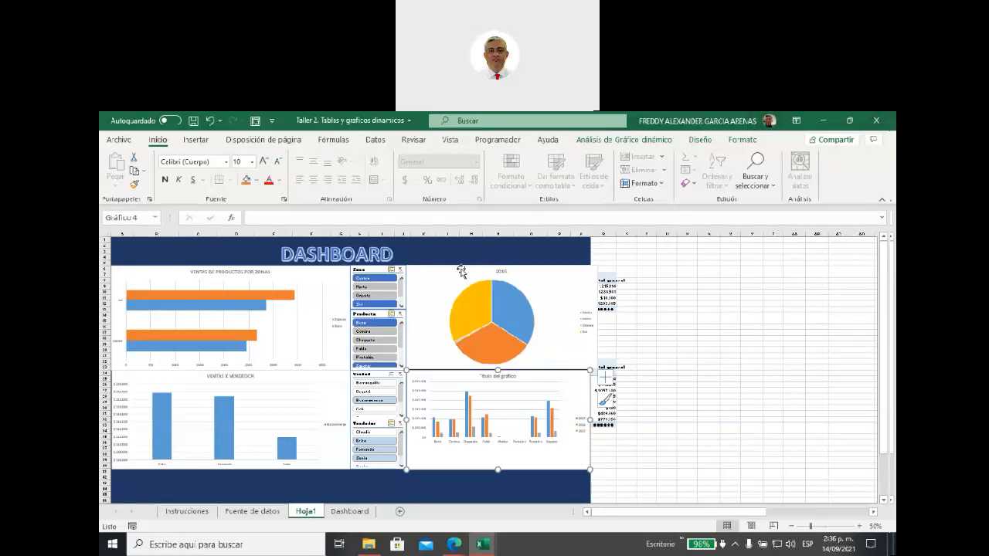
left_click(329, 280)
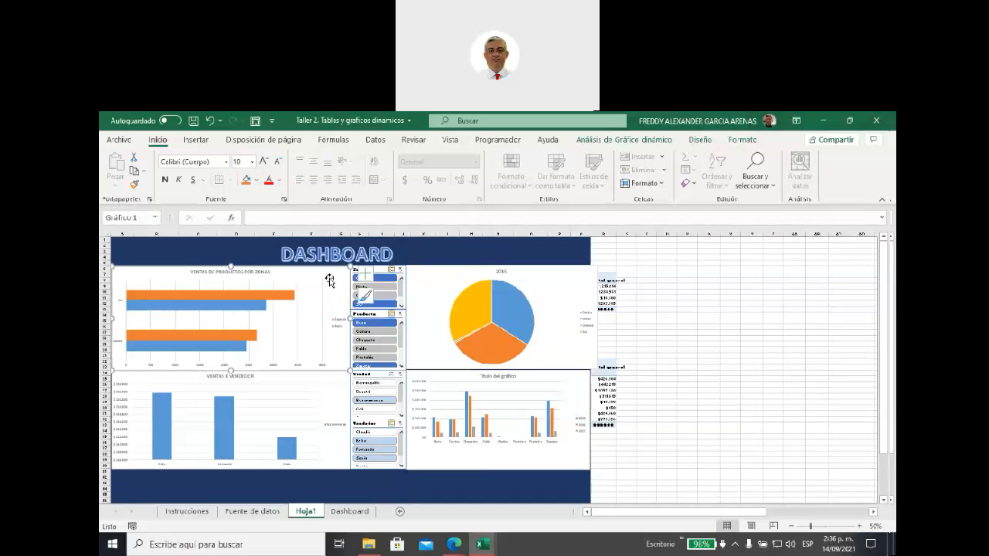
left_click(377, 271)
left_click(415, 305, "ctrl")
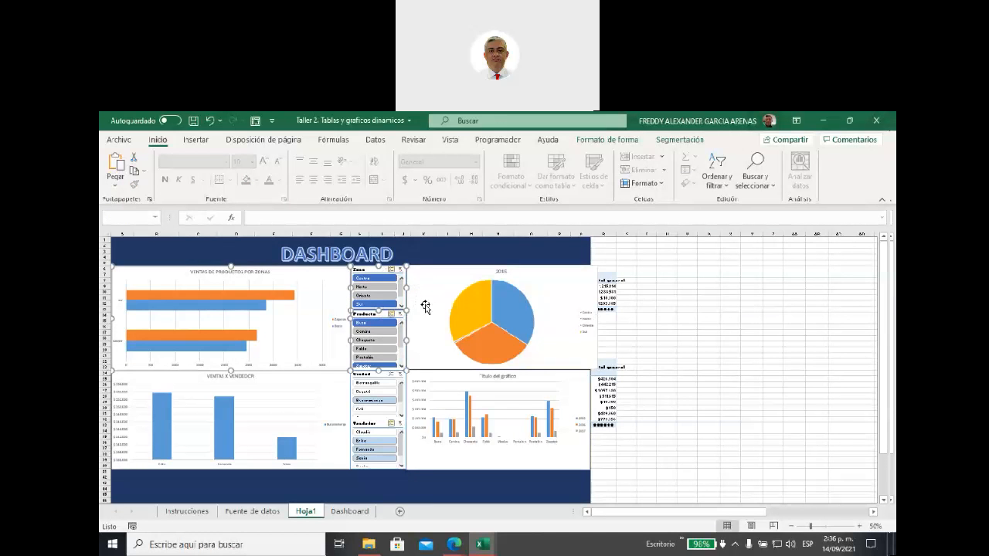
left_click(337, 394, "ctrl")
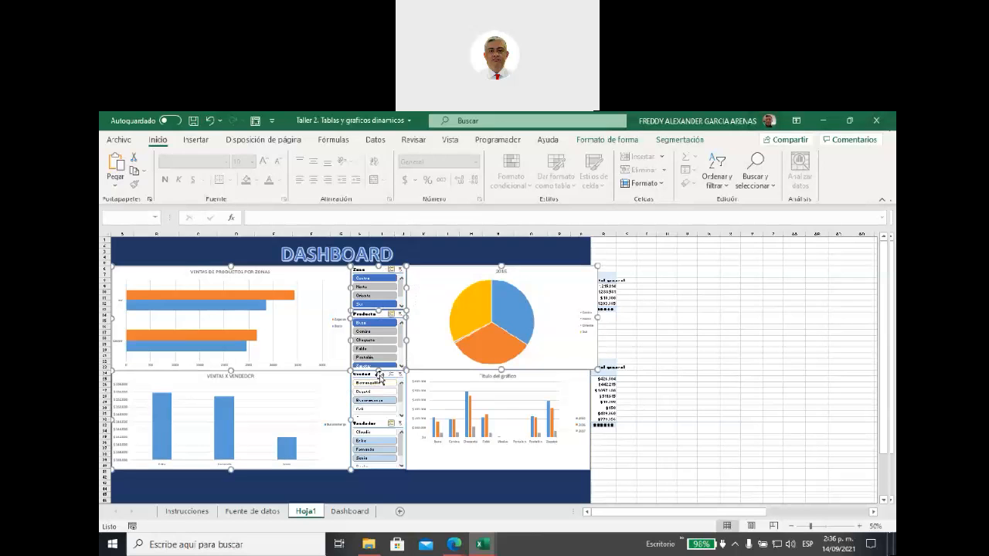
left_click(413, 378, "ctrl")
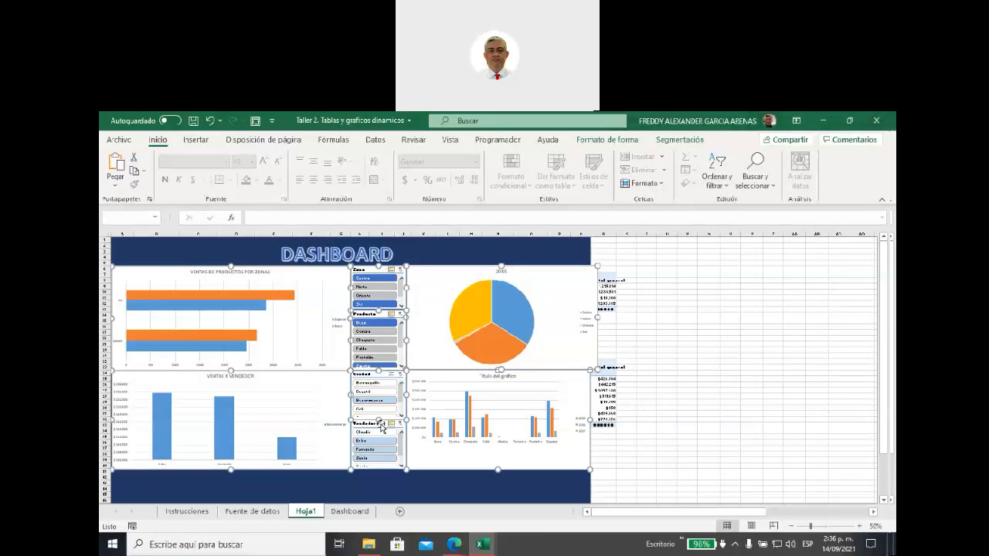
right_click(419, 353)
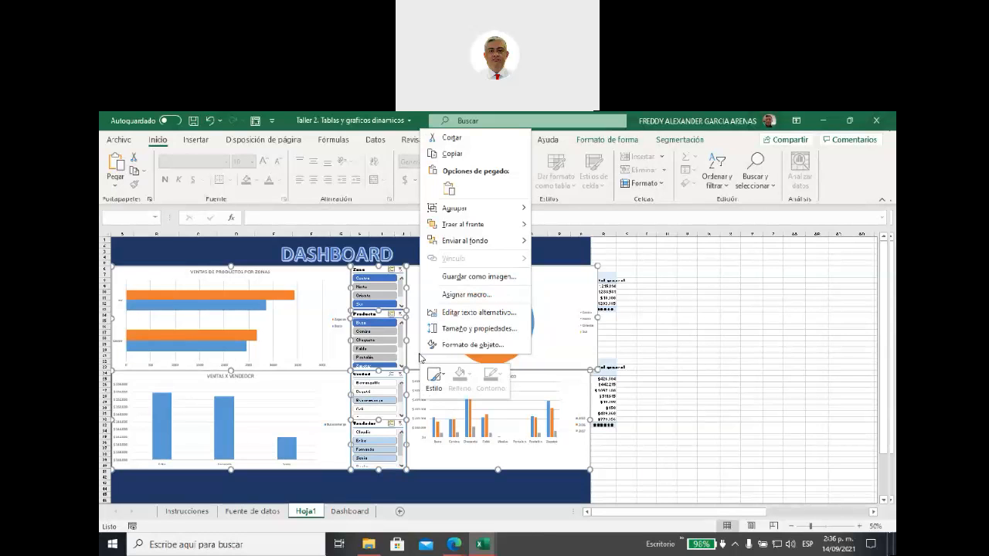
mouse_move(452, 215)
key("Escape")
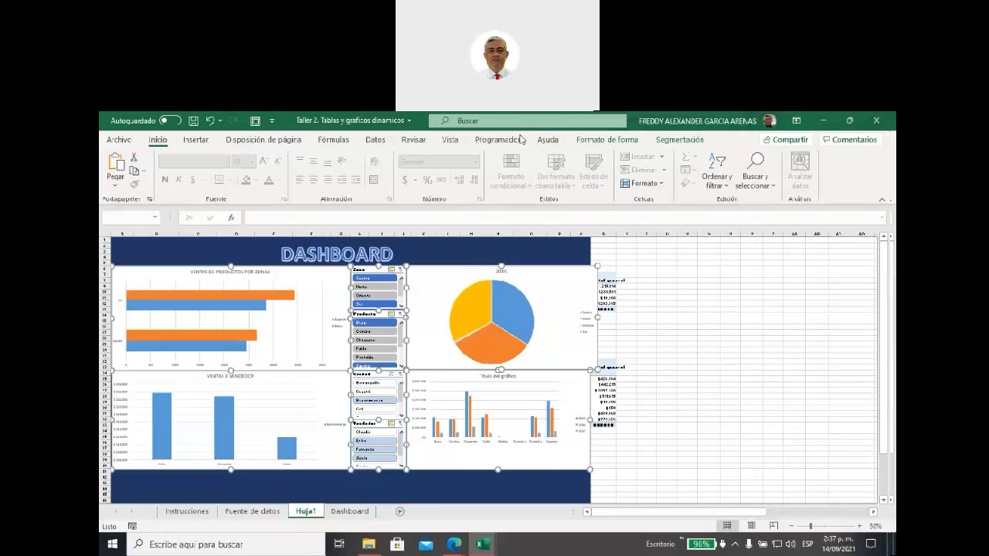
left_click(445, 254)
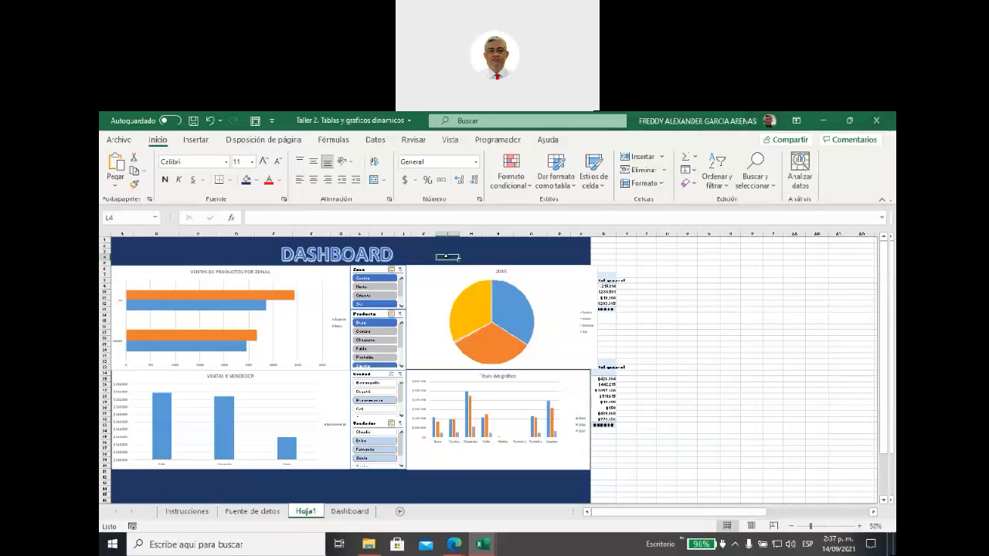
Change the VENTAS DE PRODUCTOS POR ZONAS chart type to stacked bars (Barras apiladas).
left_click(859, 526)
left_click(859, 526)
left_click(859, 526)
left_click(859, 526)
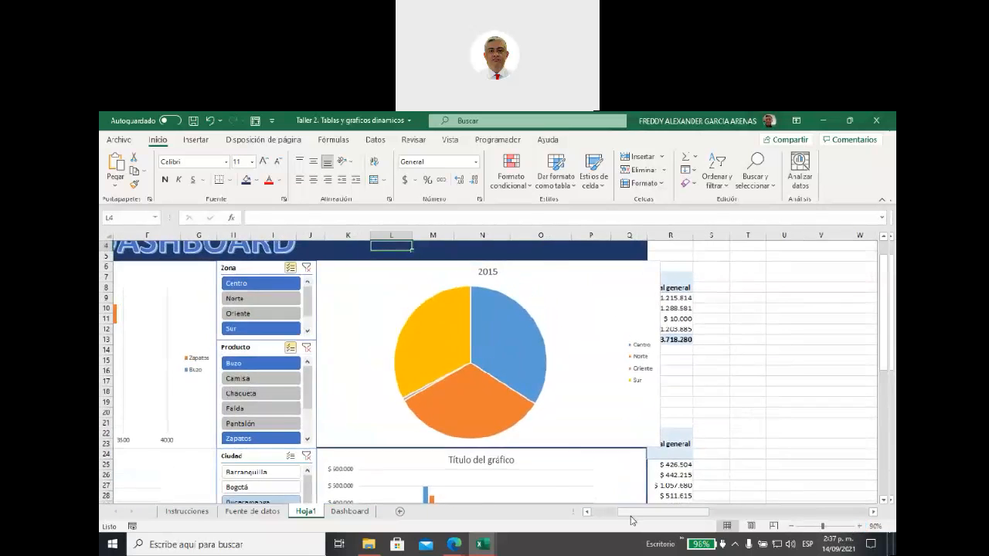
left_click_drag(634, 518, 608, 518)
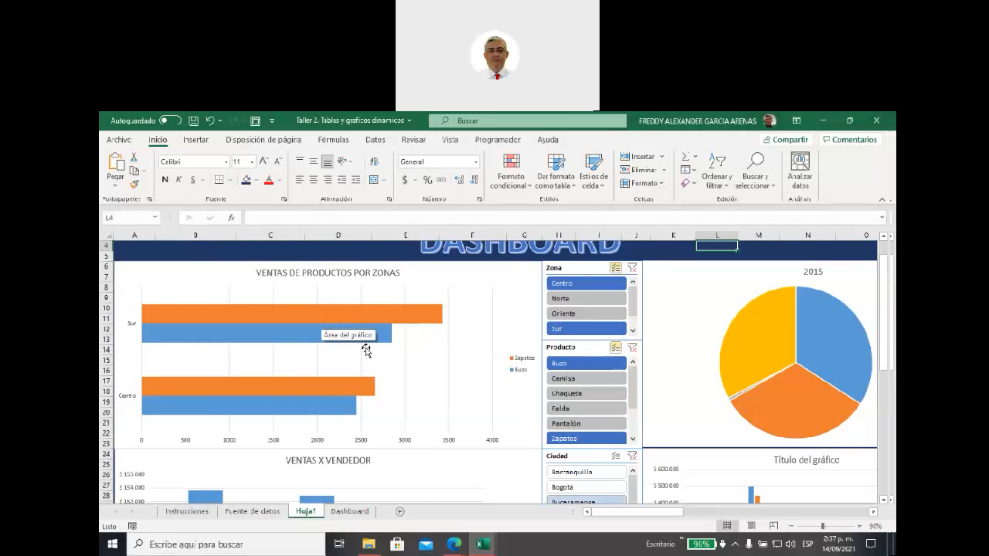
left_click(421, 345)
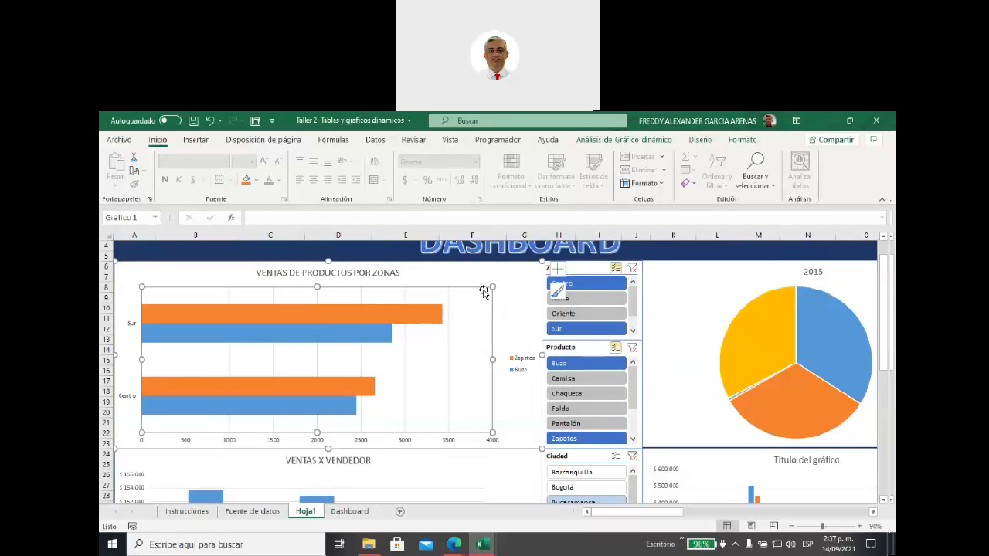
right_click(464, 278)
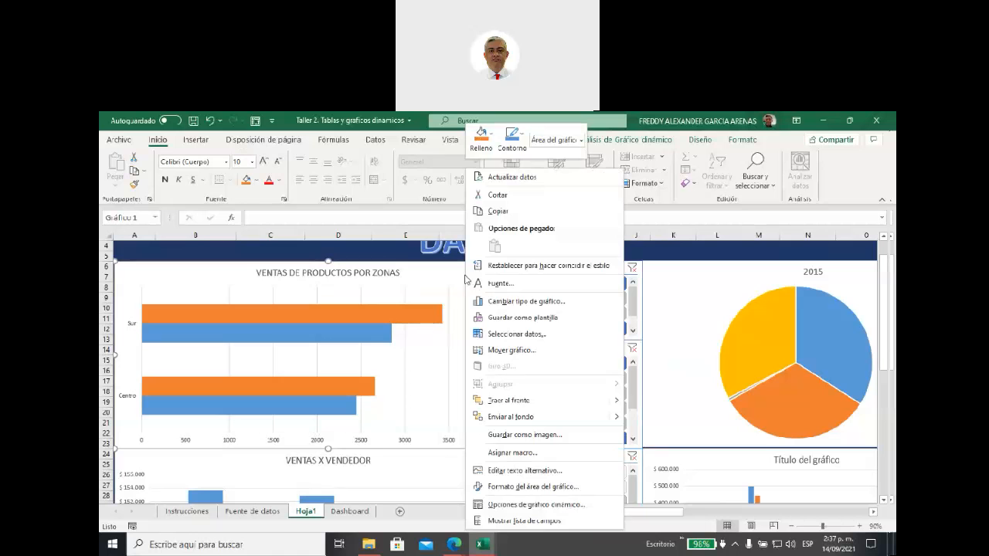
left_click(511, 302)
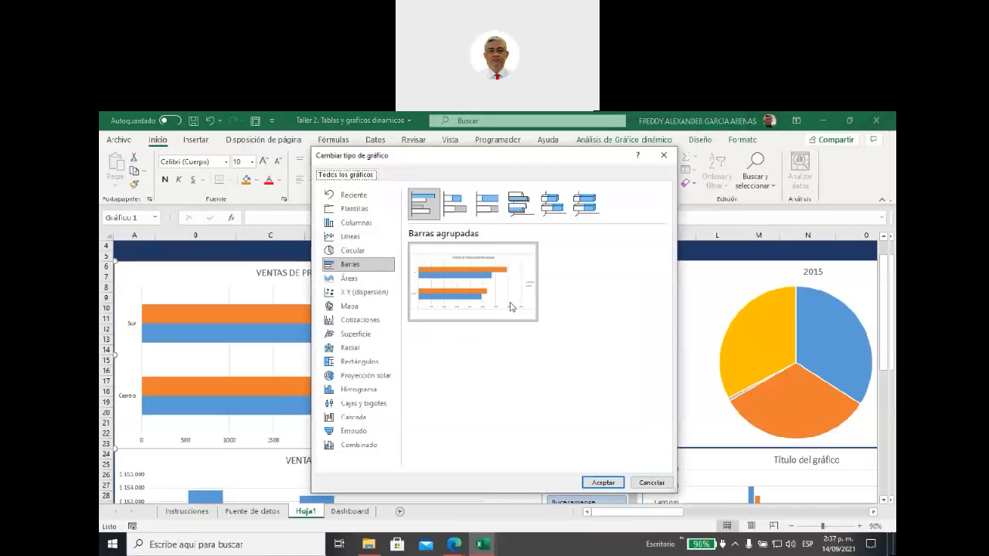
left_click(457, 211)
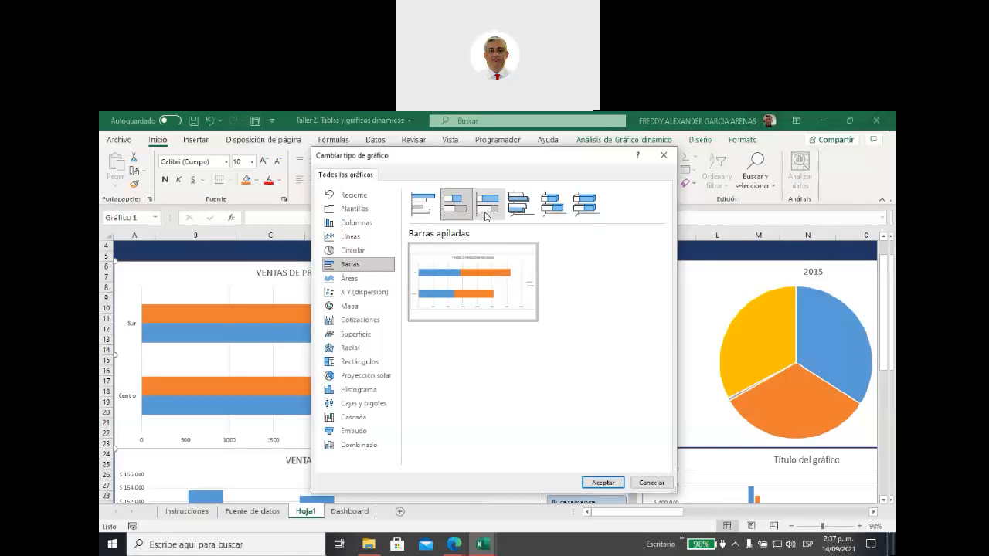
left_click(602, 484)
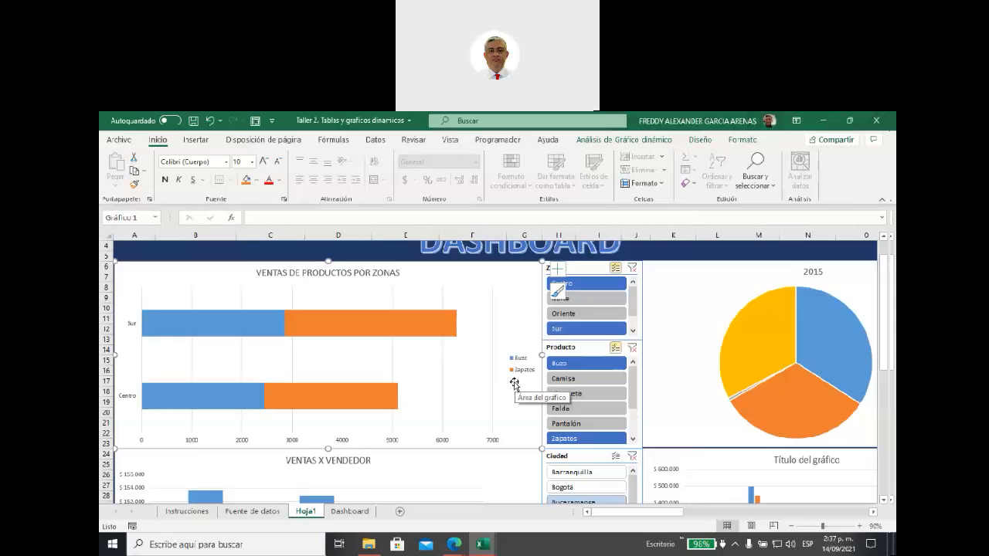
Clear the Zona and Producto slicer filters so every zone and product is included in the stacked bar chart.
left_click(632, 267)
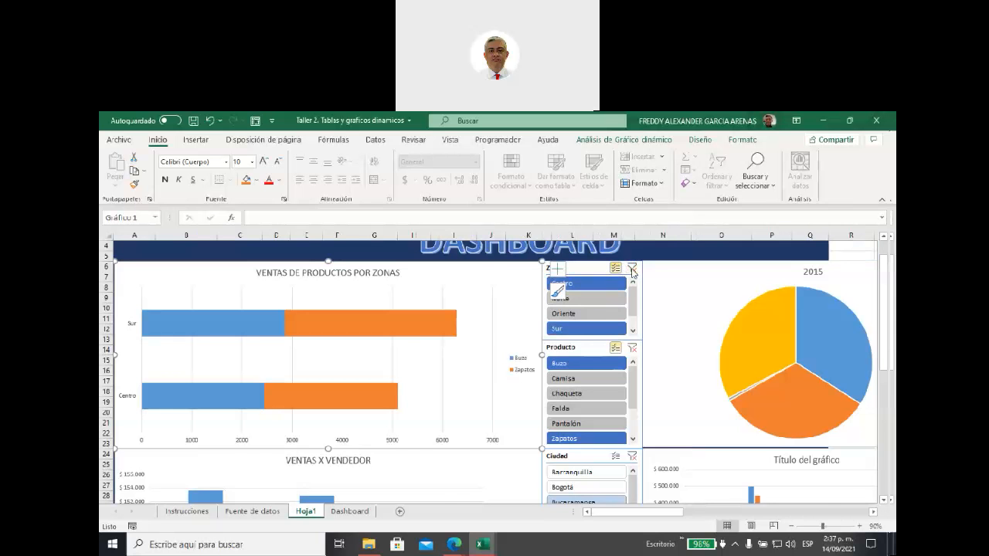
left_click(487, 348)
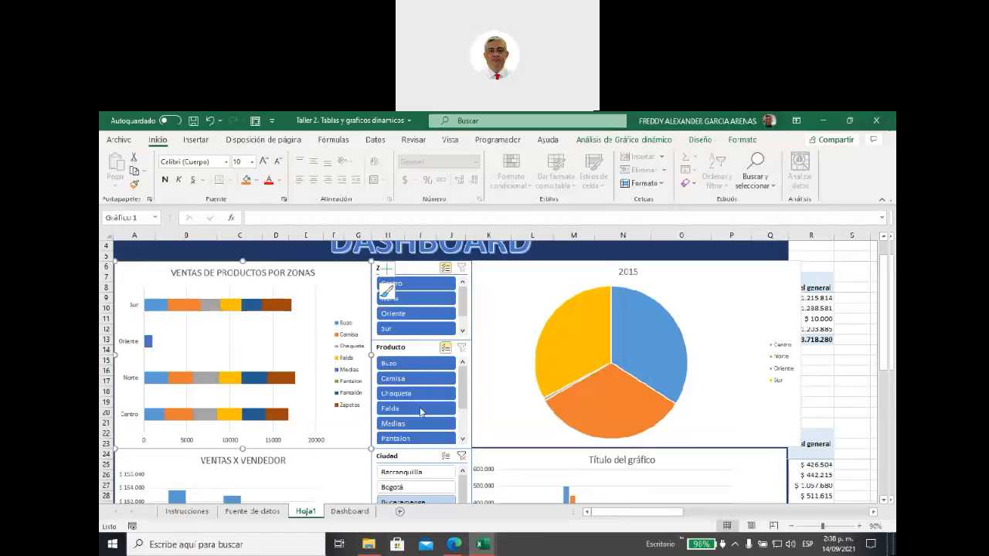
scroll(340, 435, "down", 3)
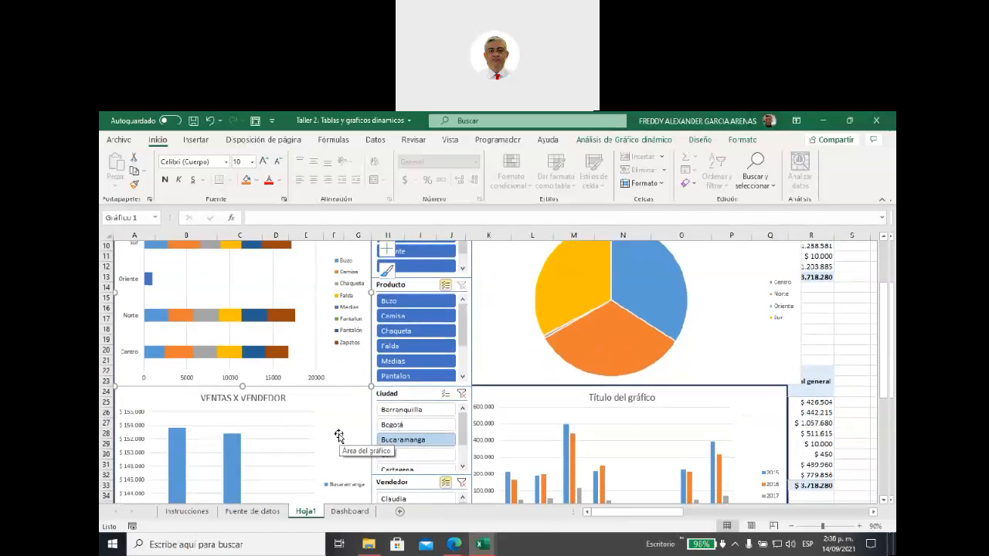
scroll(340, 435, "up", 2)
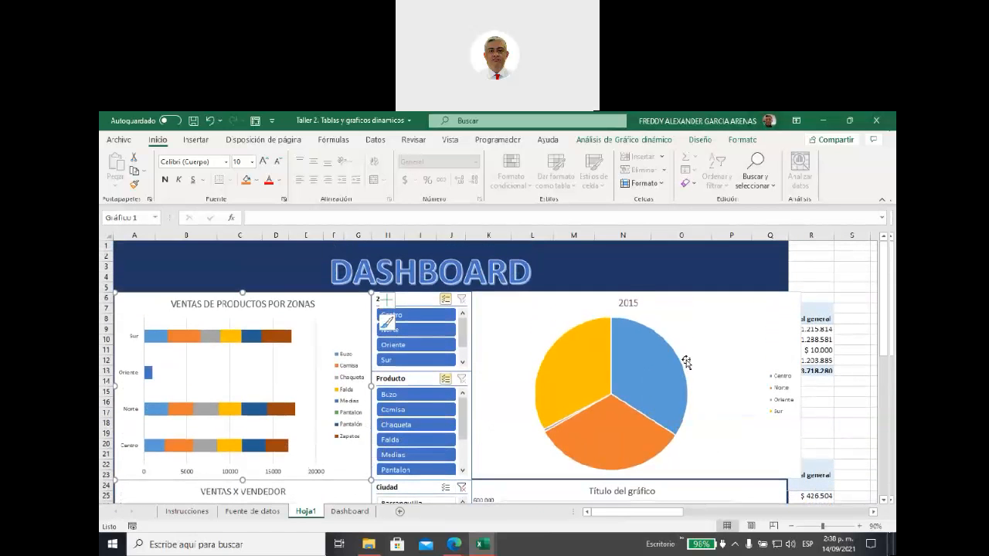
Show the V. total values in the zones-by-year pivot table as a percentage of the grand total (% del total general).
left_click(685, 360)
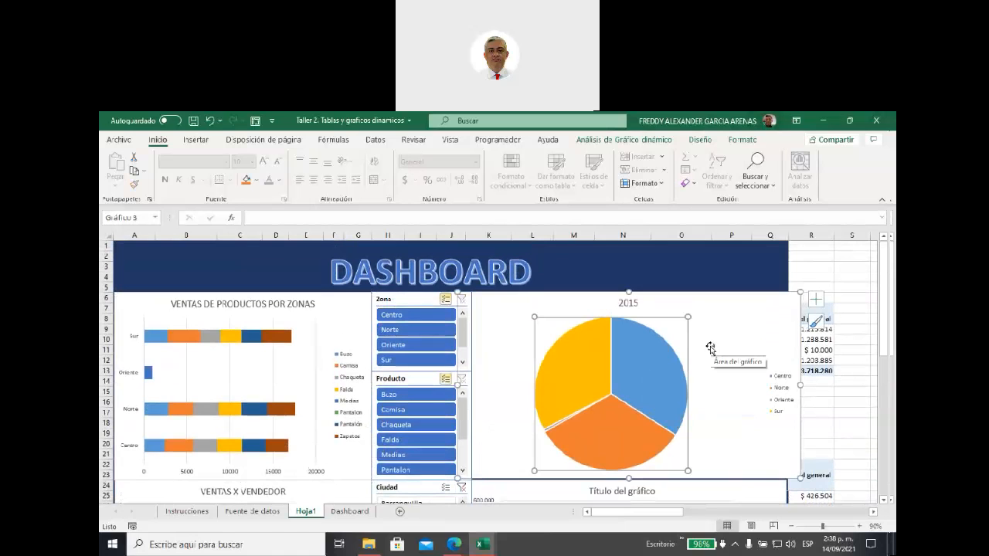
mouse_move(637, 368)
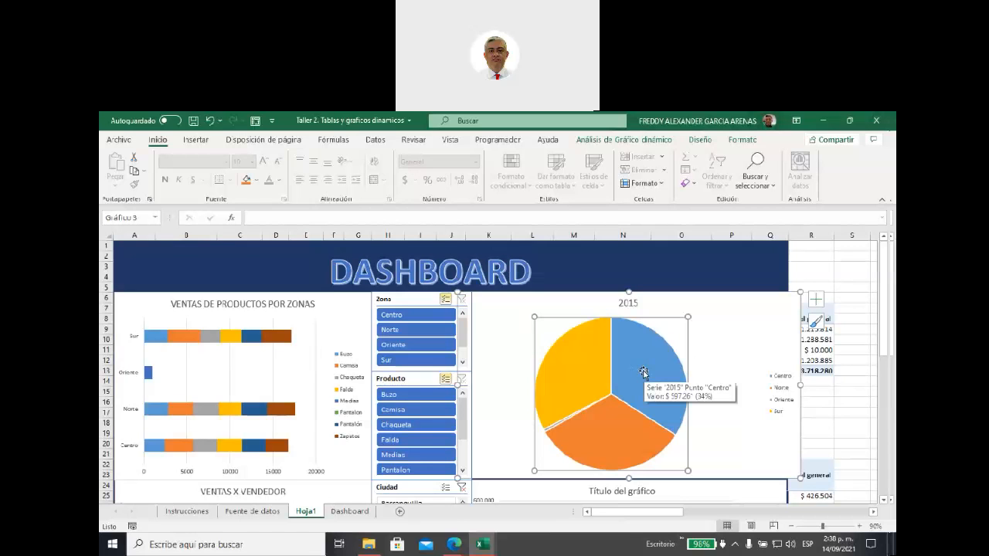
left_click(808, 341)
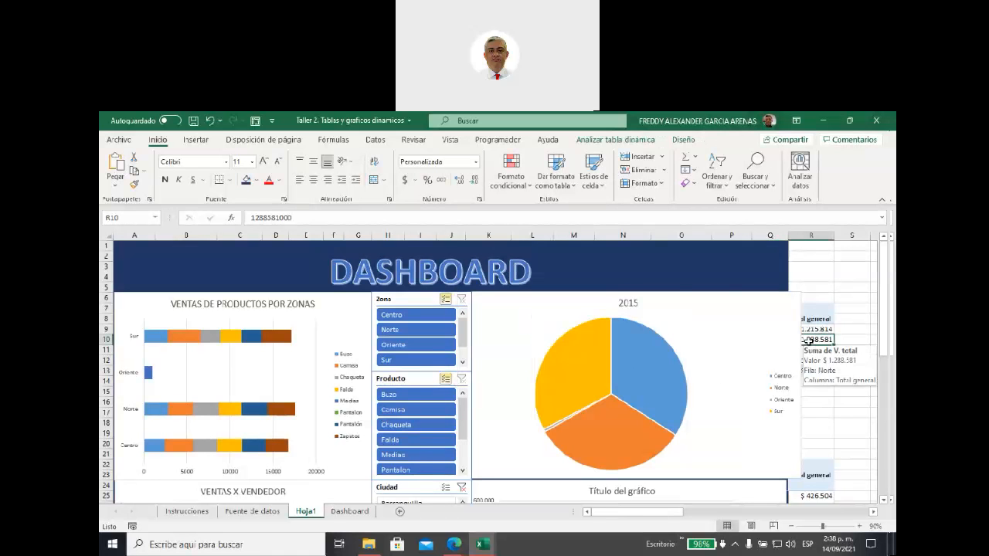
right_click(808, 341)
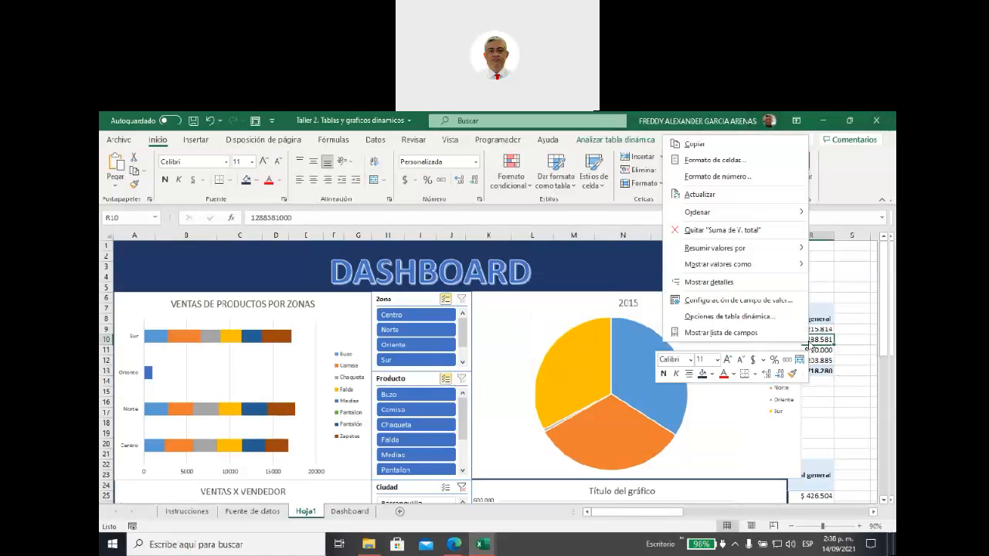
mouse_move(726, 266)
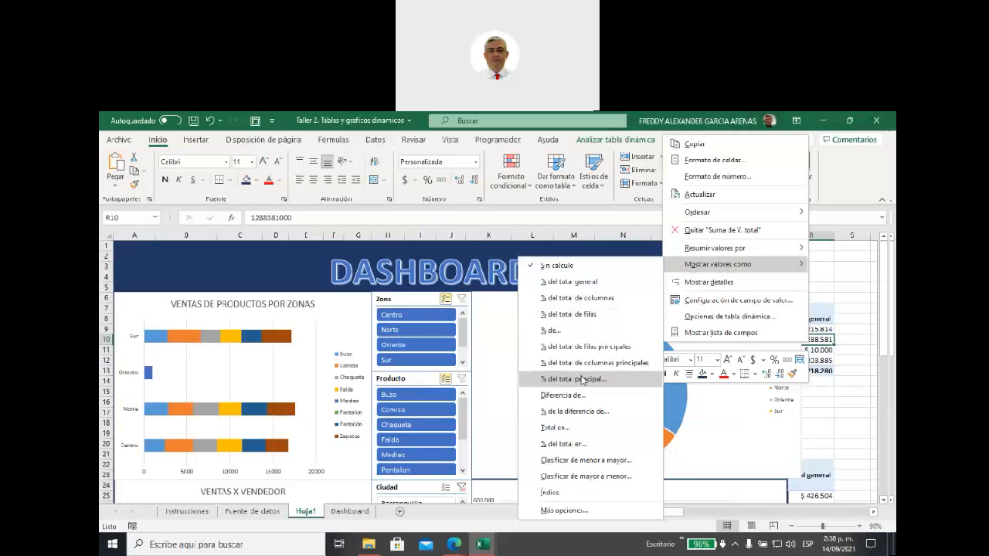
left_click(578, 282)
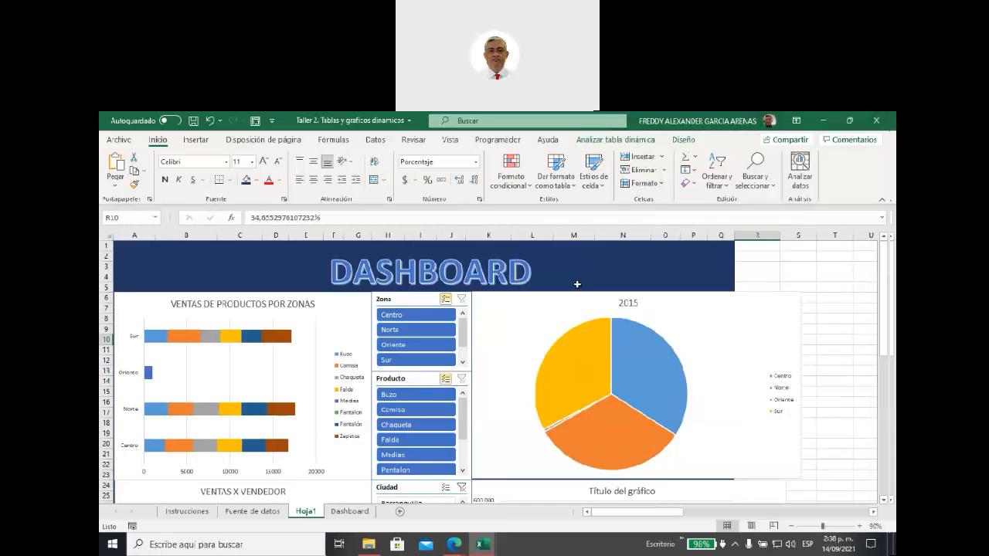
Move the 2015 pie chart up over the DASHBOARD banner to uncover the Total general column of the zones pivot table.
left_click_drag(663, 300, 538, 428)
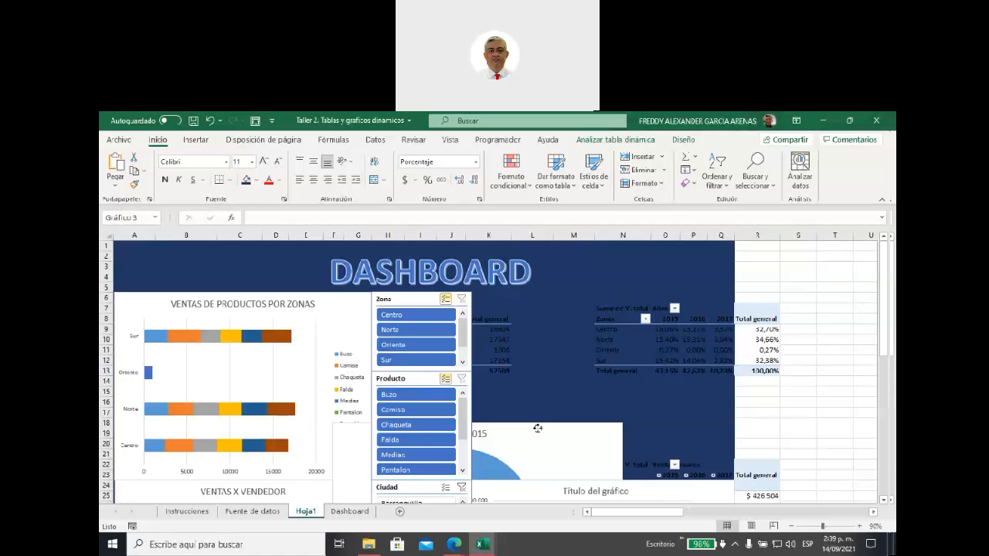
left_click_drag(537, 428, 678, 299)
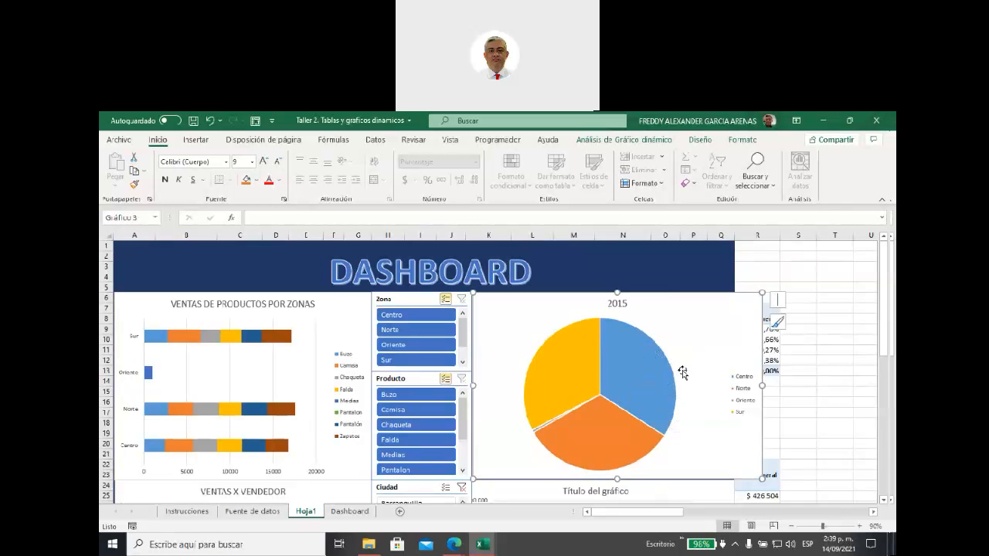
left_click_drag(690, 298, 653, 268)
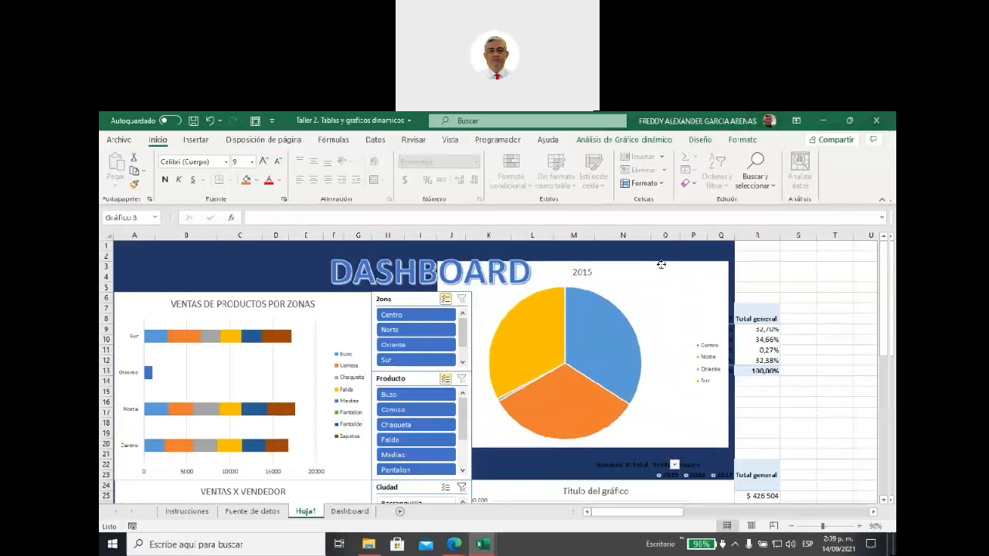
Examine each zone's percentage and the overall total in the Total general column at 150% zoom.
left_click_drag(762, 328, 765, 361)
left_click(860, 527)
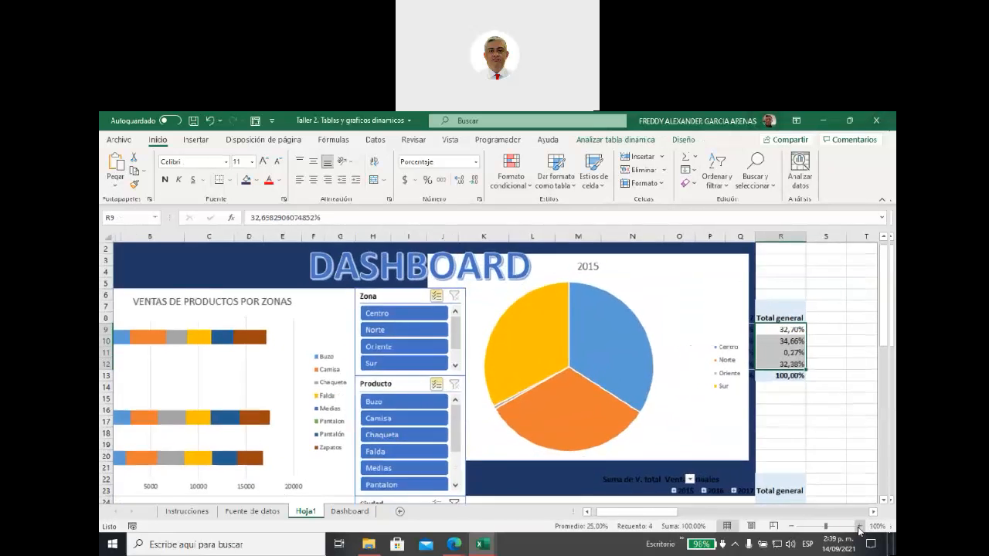
left_click(859, 526)
left_click(859, 526)
left_click(857, 526)
left_click(858, 526)
left_click(857, 527)
left_click_drag(668, 516, 677, 517)
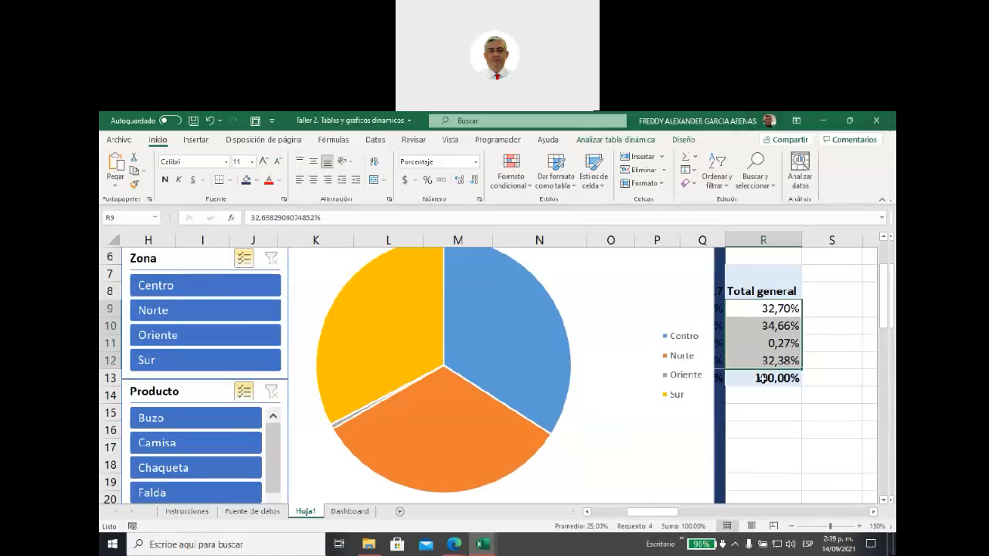
left_click(761, 379)
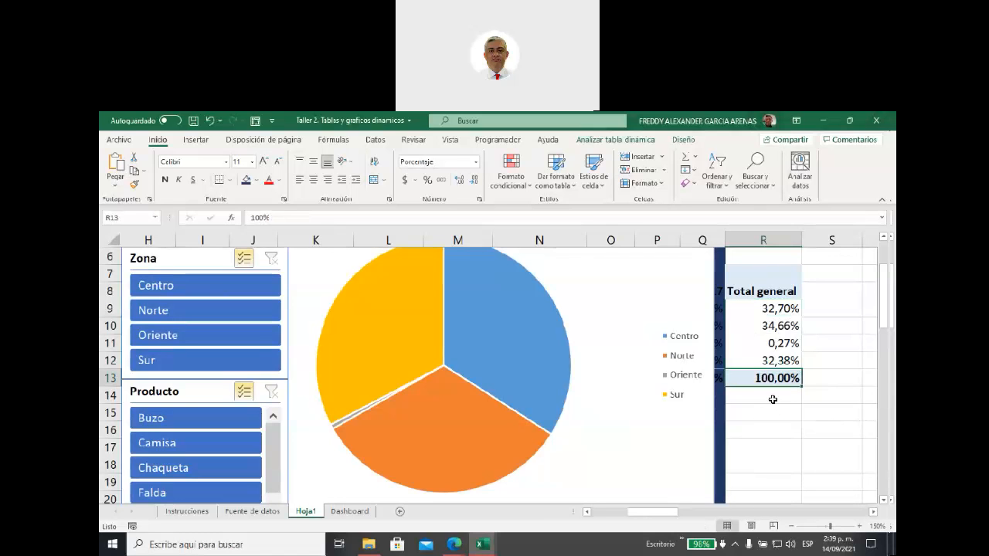
mouse_move(760, 309)
left_click_drag(760, 309, 768, 377)
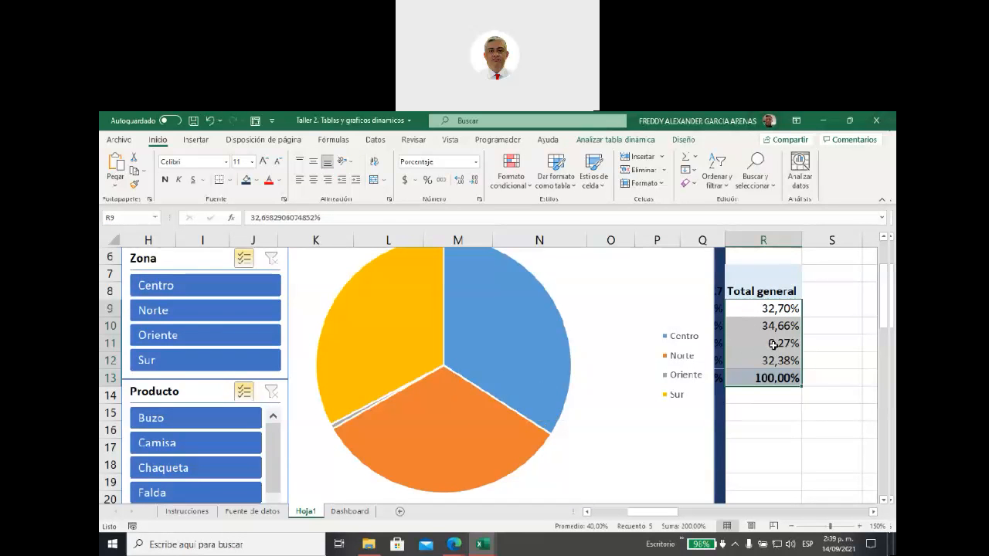
Inspect the values of the Oriente, Norte and Centro slices in the 2015 pie chart.
mouse_move(774, 344)
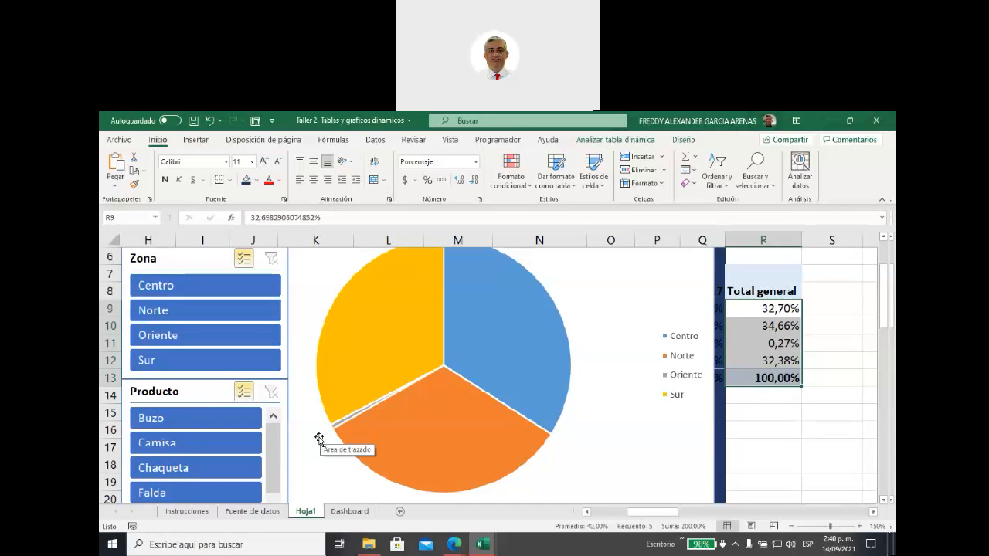
mouse_move(333, 424)
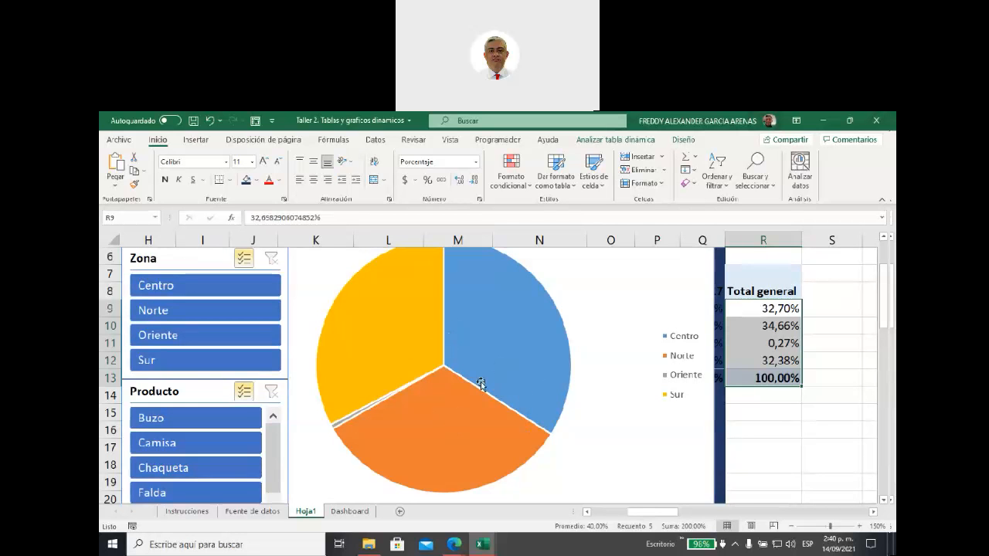
mouse_move(510, 425)
scroll(510, 425, "up", 1)
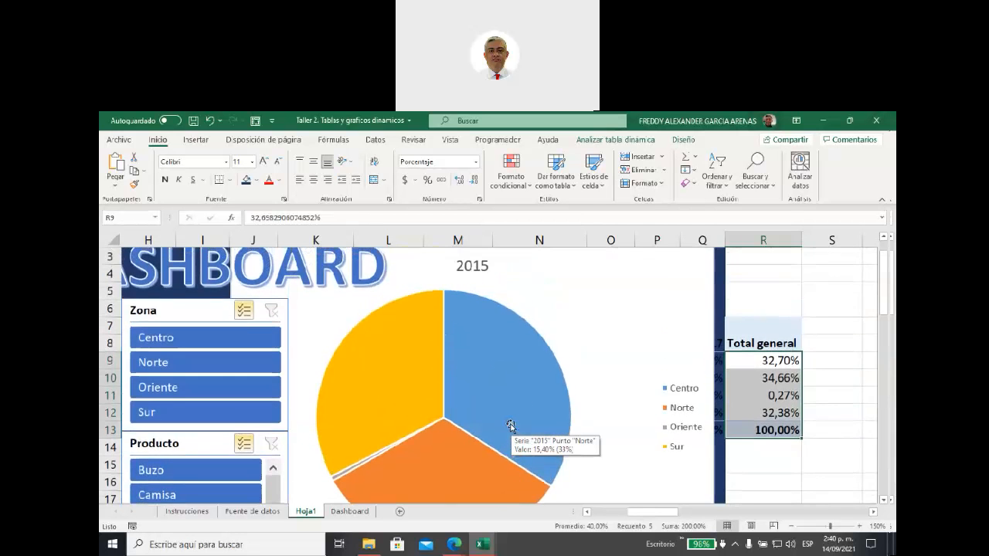
scroll(513, 425, "down", 1)
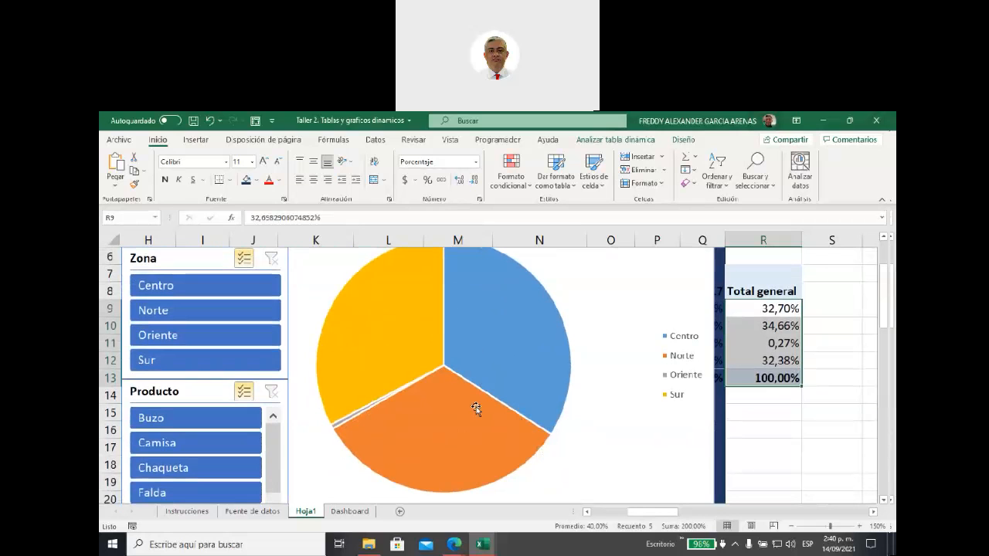
mouse_move(476, 410)
mouse_move(476, 333)
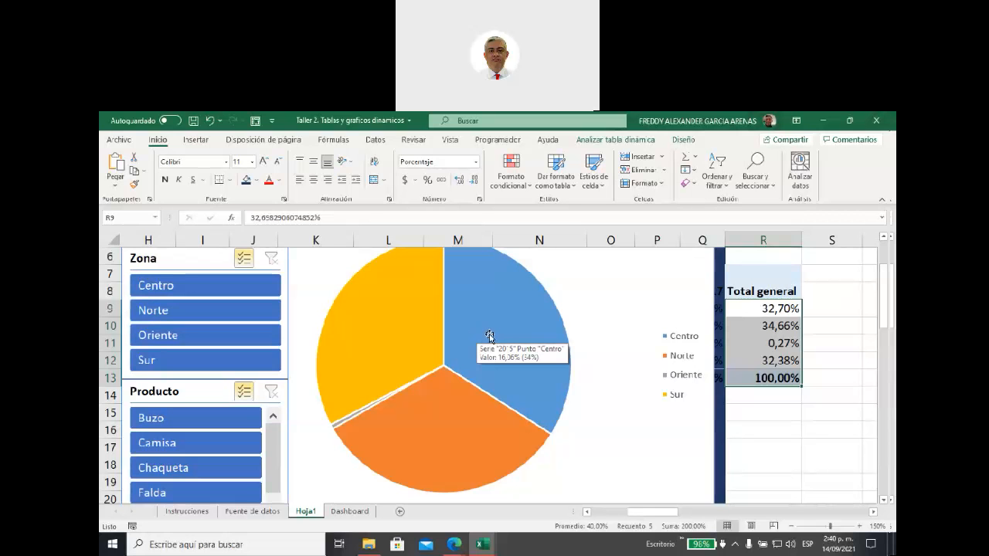
Add data labels (Etiquetas de datos) to the slices of the 2015 pie chart.
scroll(556, 346, "up", 1)
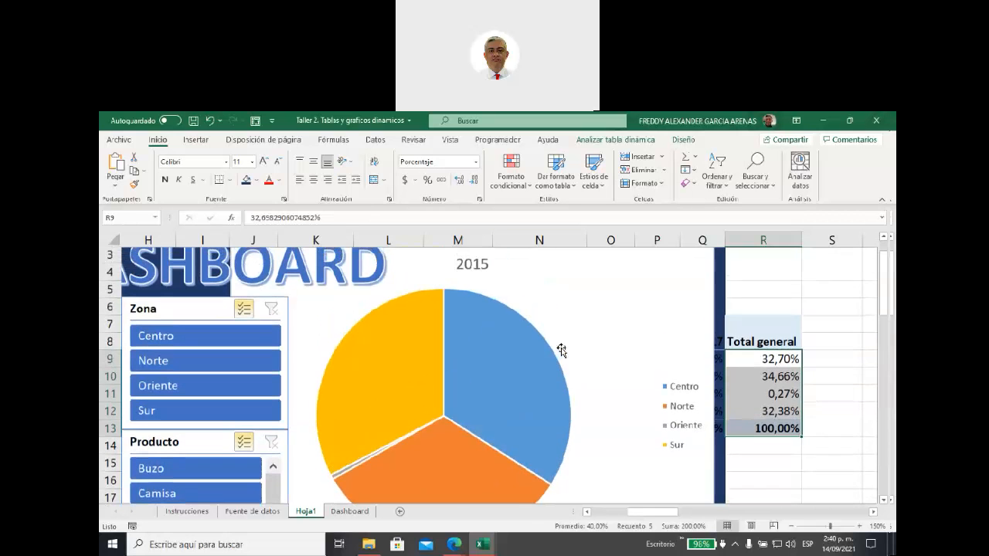
left_click(501, 384)
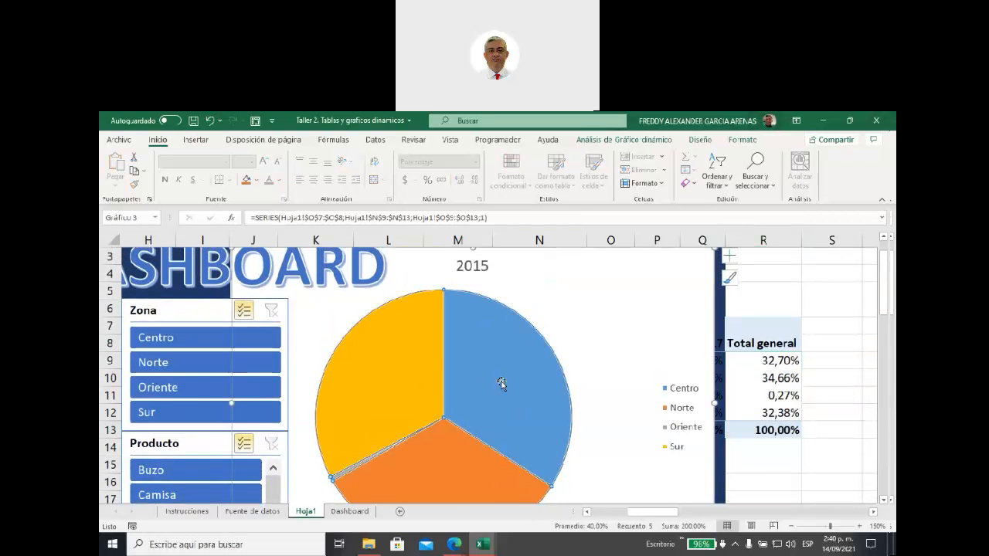
left_click(728, 258)
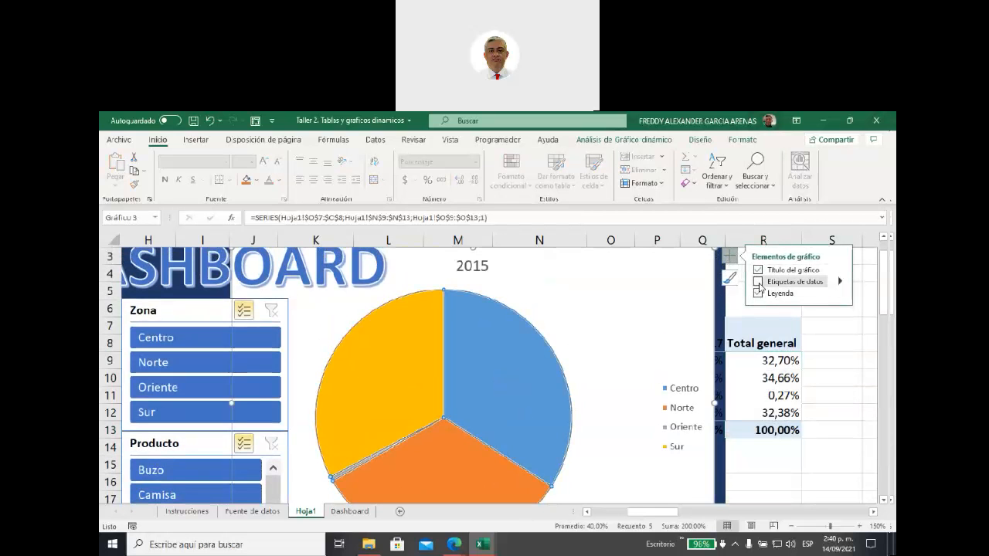
left_click(758, 282)
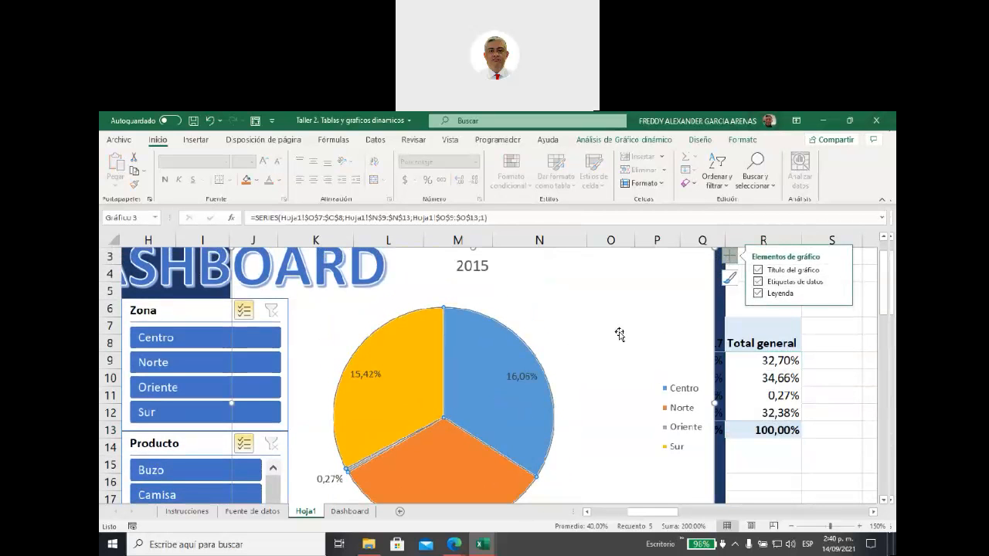
scroll(608, 347, "down", 1)
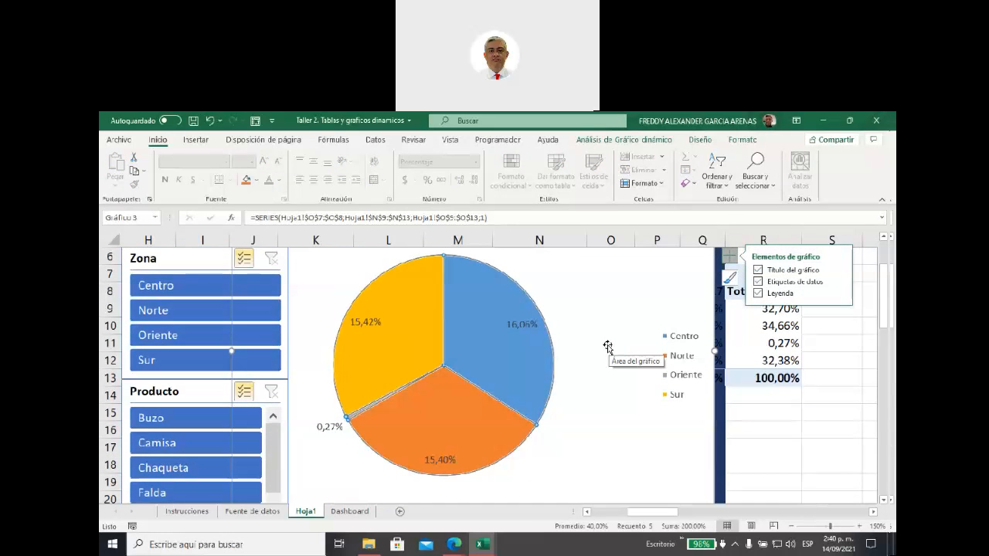
scroll(608, 347, "up", 1)
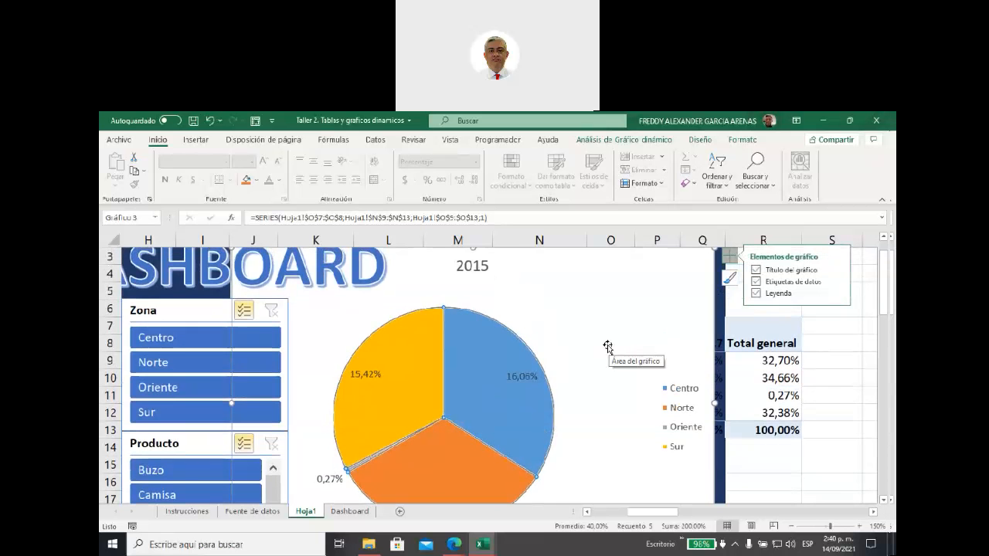
left_click(581, 348)
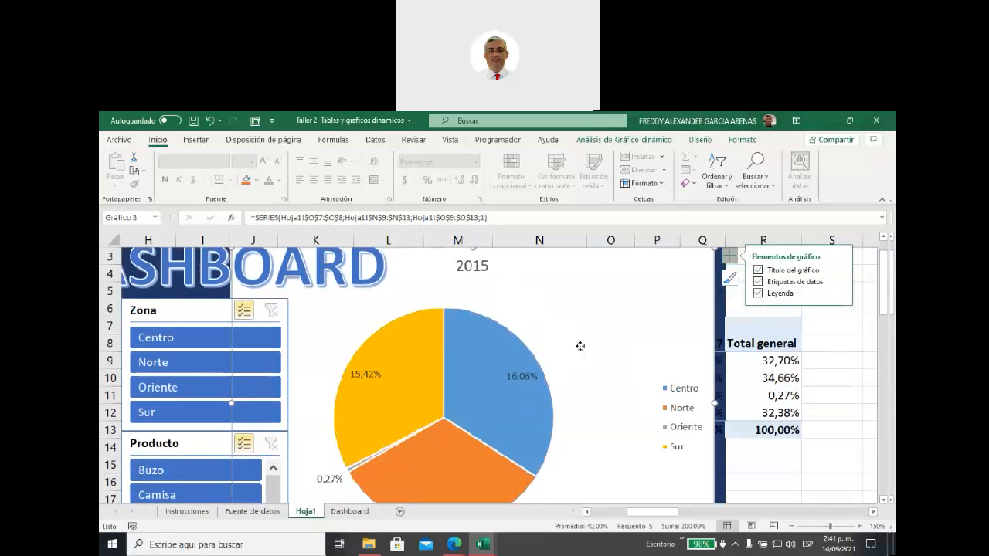
scroll(581, 349, "down", 1)
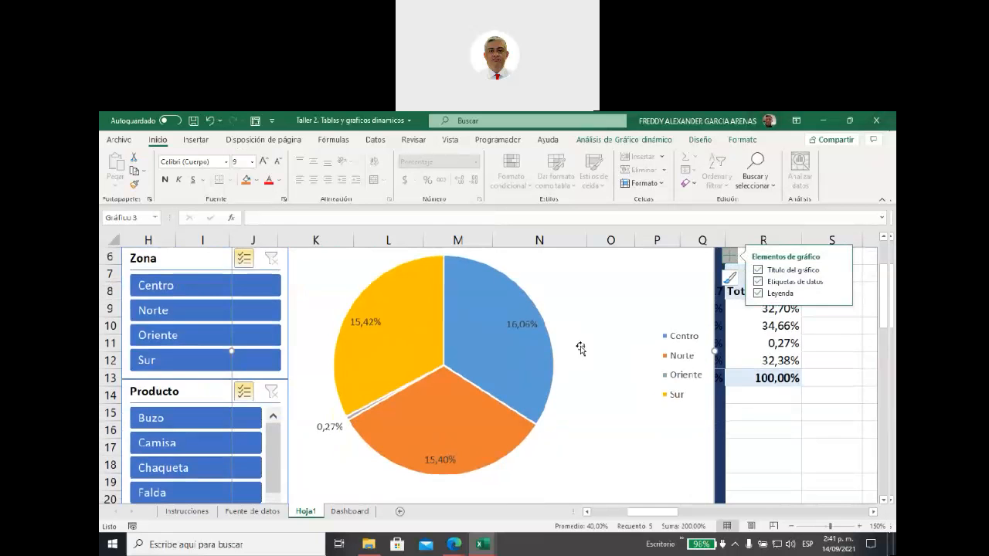
Move the 2015 pie chart back directly below the DASHBOARD banner, flush against the slicers.
scroll(581, 349, "up", 1)
scroll(591, 330, "up", 1)
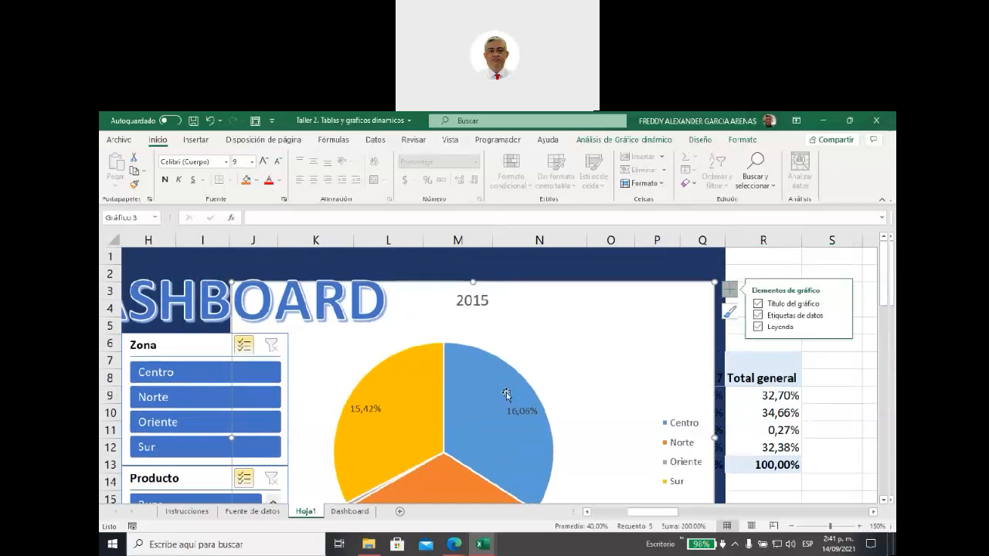
mouse_move(498, 374)
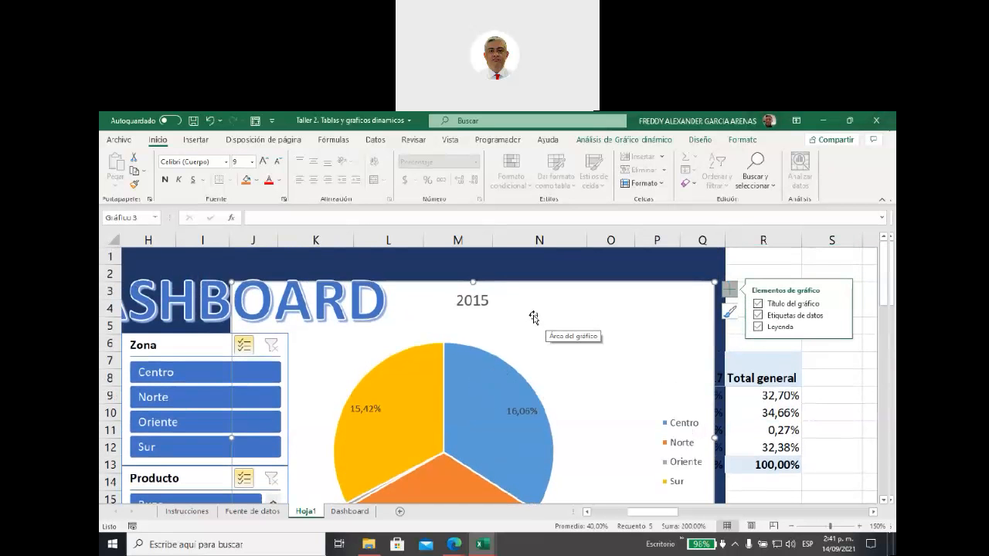
mouse_move(525, 309)
left_mouse_down()
mouse_move(596, 359)
mouse_move(581, 361)
left_mouse_up()
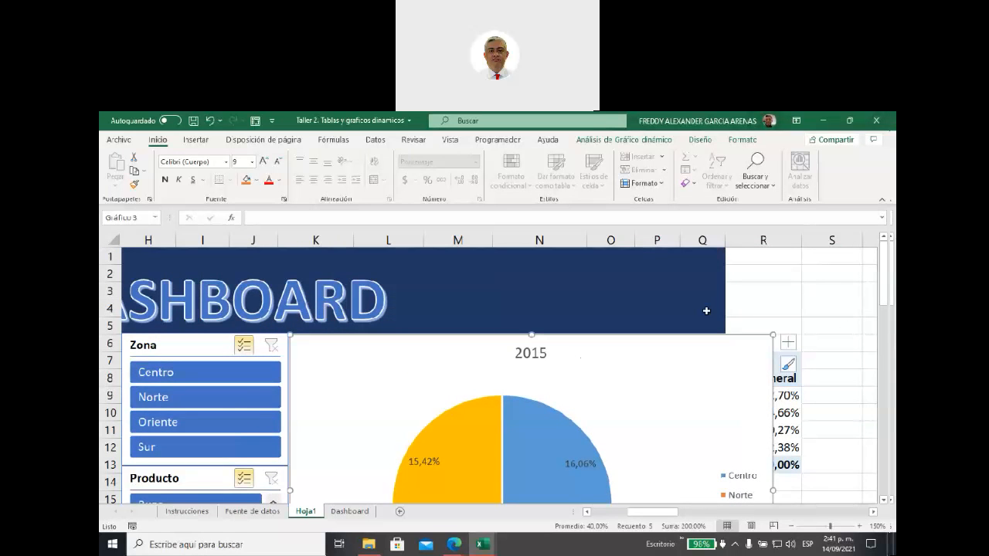
Widen the Título del gráfico column chart so its outer edge lines up with the pie chart above it.
scroll(608, 375, "down", 9)
scroll(608, 376, "up", 2)
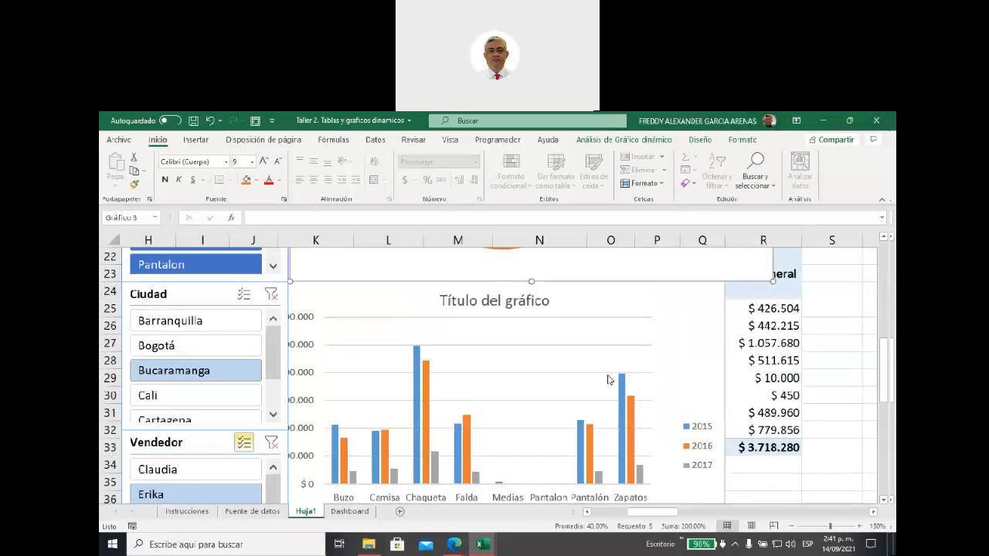
scroll(608, 378, "down", 1)
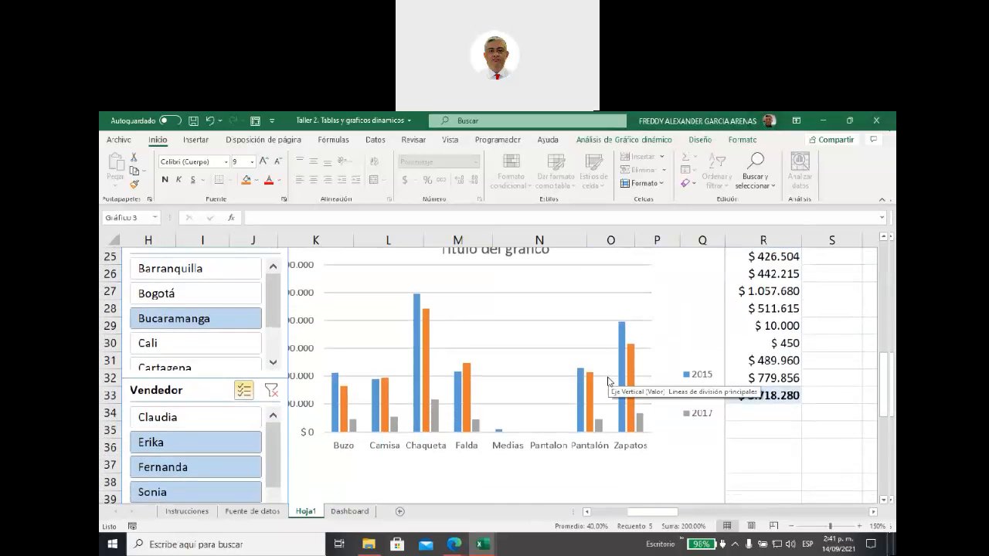
left_click(791, 526)
left_click(791, 526)
left_click(792, 527)
left_click(791, 526)
left_click(791, 526)
left_click(791, 526)
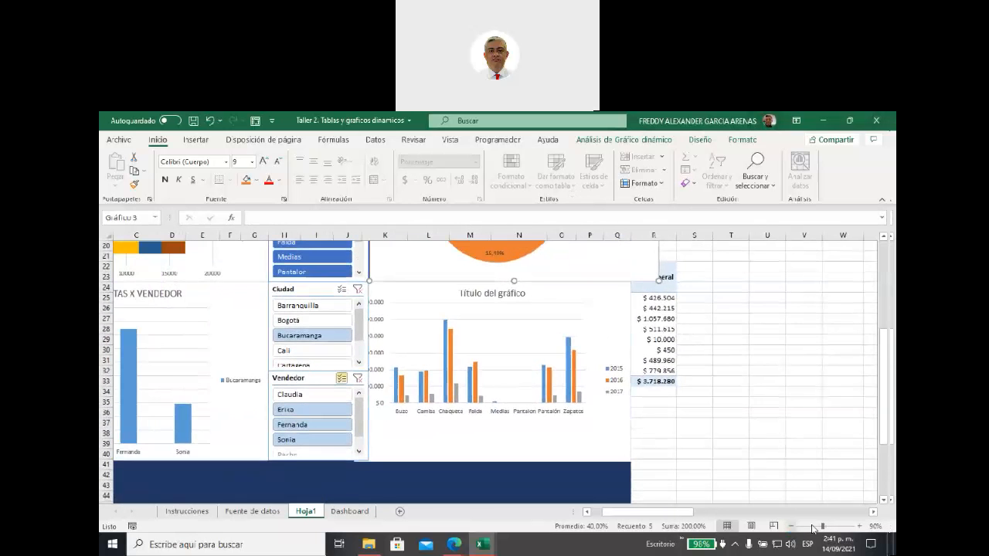
left_click_drag(822, 528, 813, 527)
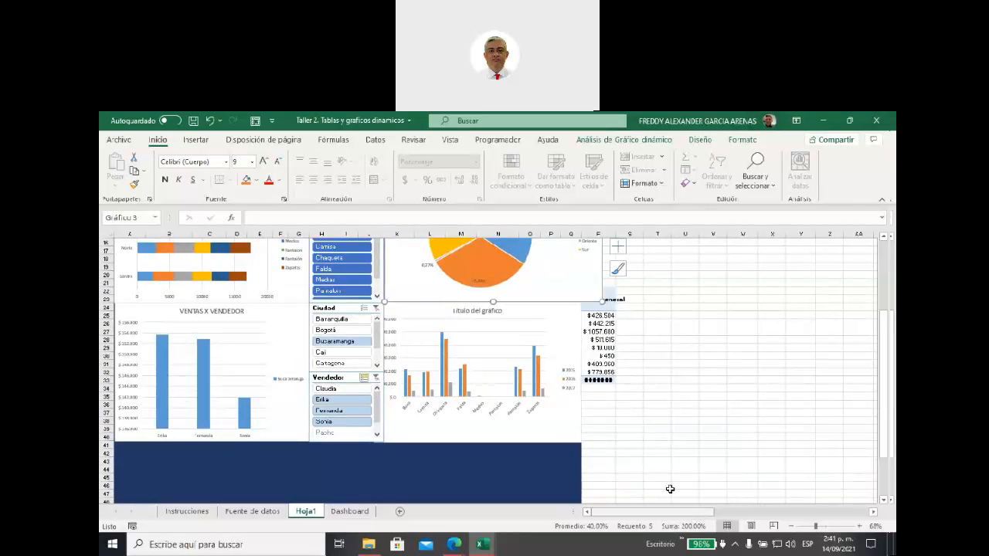
left_click(576, 369)
left_click_drag(581, 374, 602, 371)
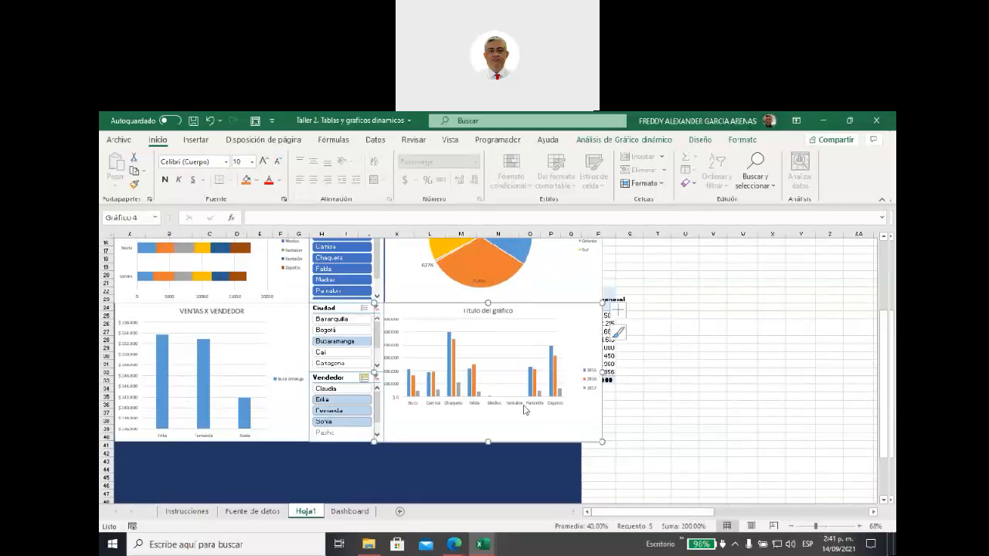
left_click(484, 381)
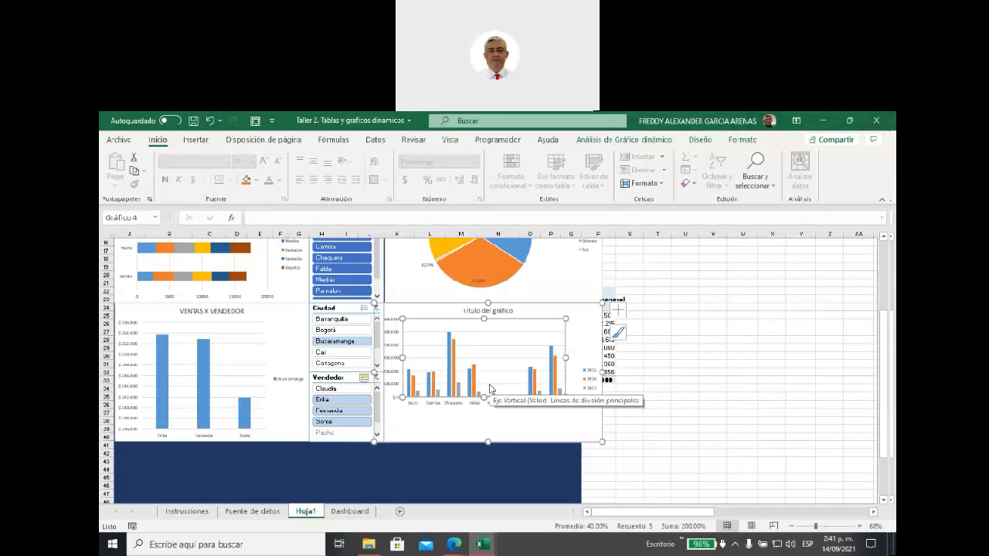
Stretch the Título del gráfico chart's plot area downward and fit the chart flush against the slicers, aligned with the pie chart's outer edge.
left_click_drag(484, 397, 488, 426)
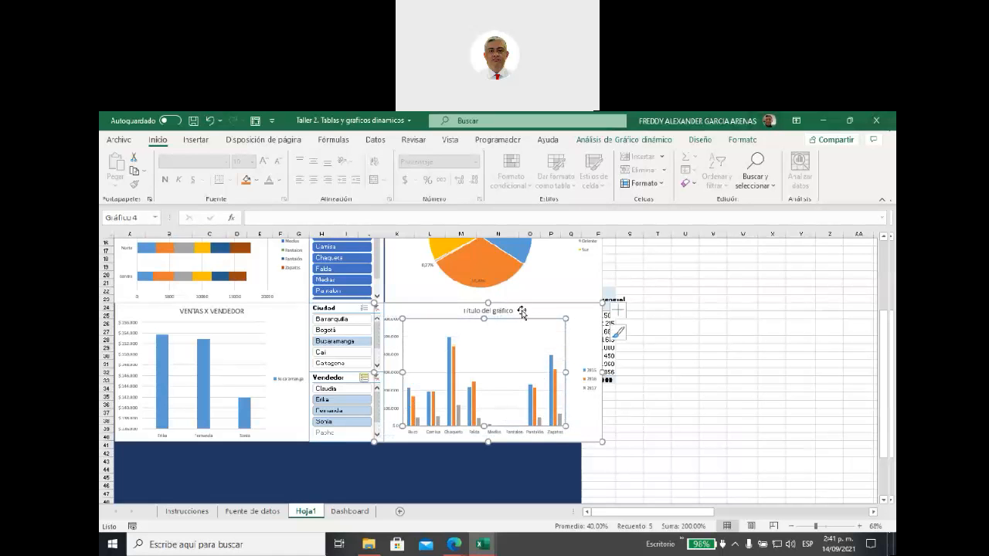
left_click(598, 398)
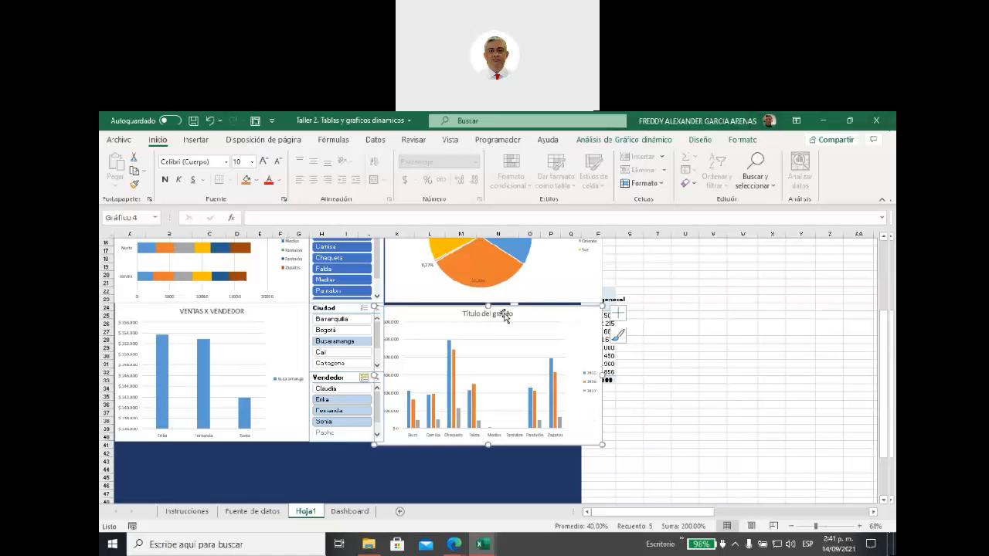
left_click_drag(439, 317, 439, 315)
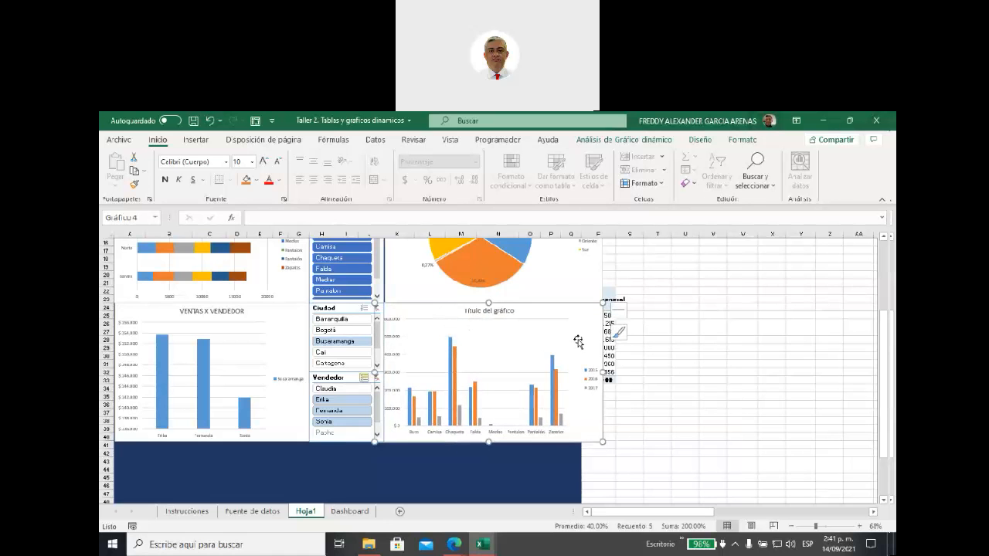
mouse_move(454, 404)
left_click_drag(413, 312, 422, 310)
left_click_drag(611, 372, 604, 372)
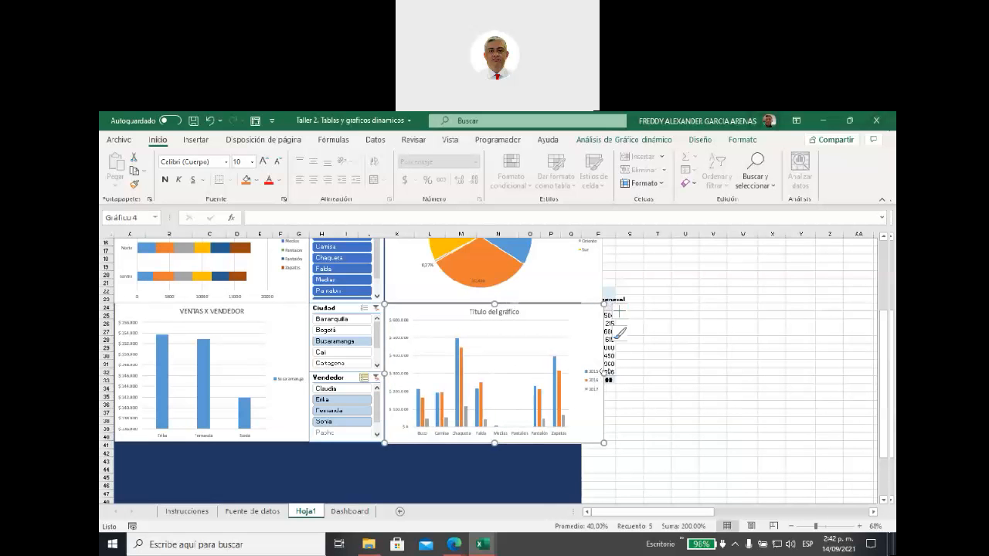
left_click(649, 356)
Check the height and width settings of the Ciudad and Vendedor slicers.
scroll(358, 435, "up", 2)
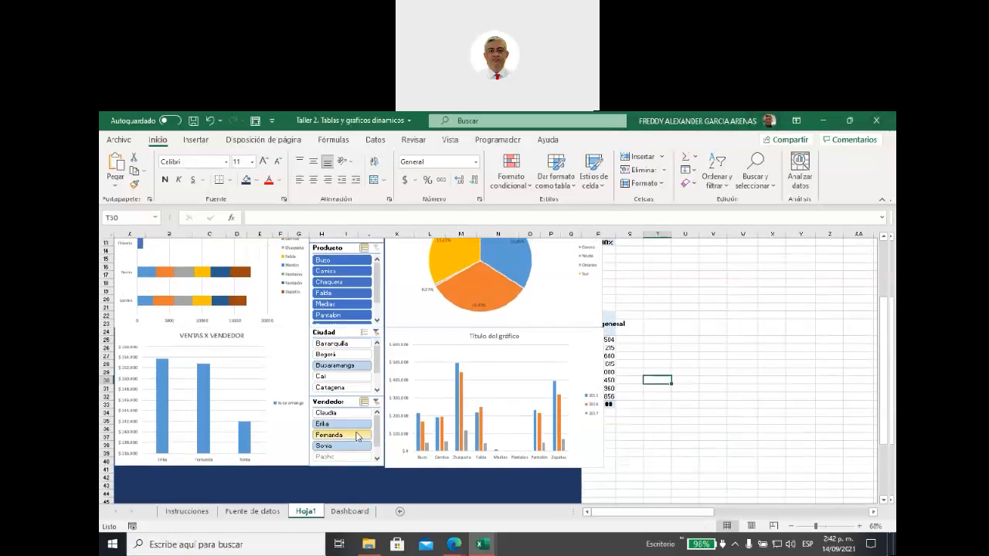
left_click(345, 359)
left_click(584, 139)
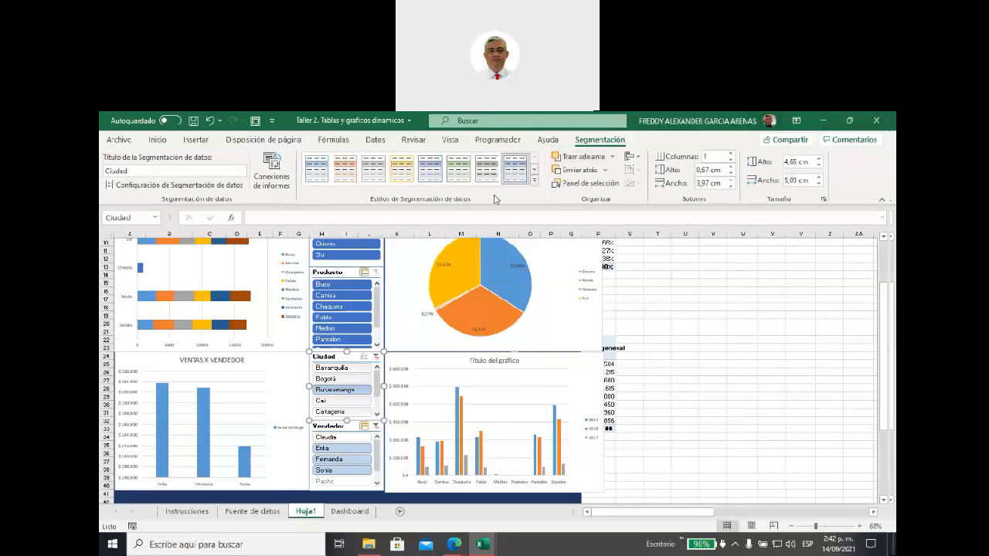
left_click(338, 427)
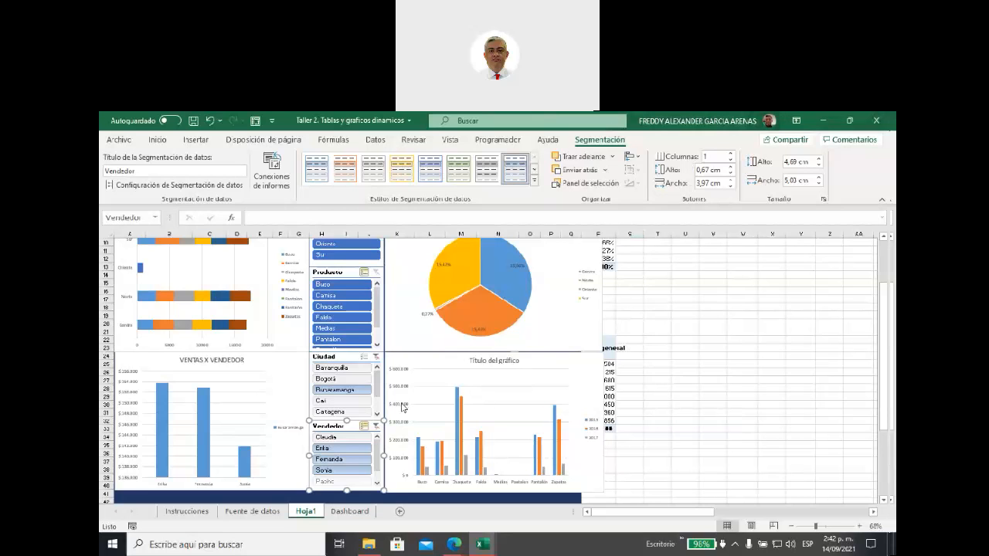
scroll(401, 407, "down", 1)
scroll(401, 407, "up", 1)
Extend the dark blue background fill to columns R and S, from row 1 to the bottom of the existing blue area.
left_click_drag(882, 348, 880, 296)
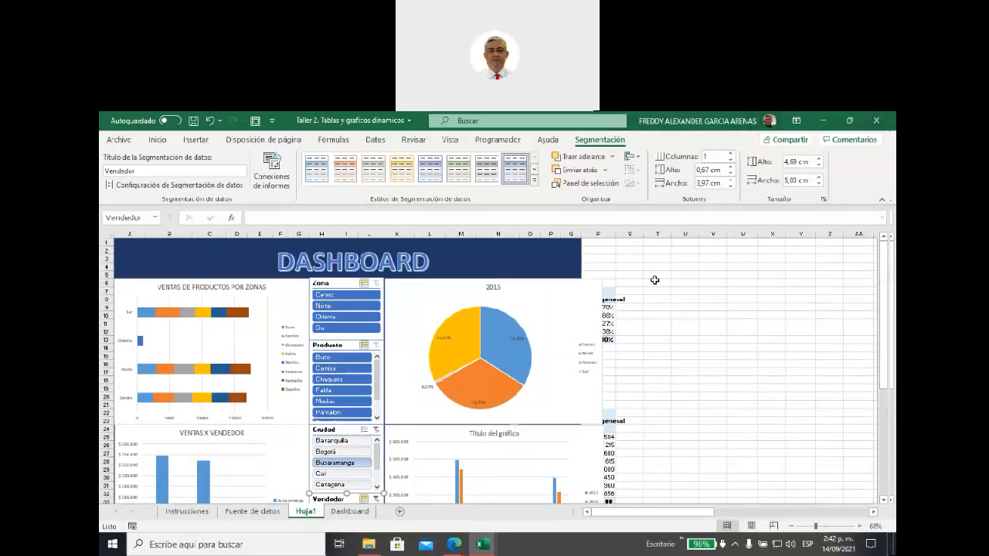
left_click_drag(589, 243, 622, 490)
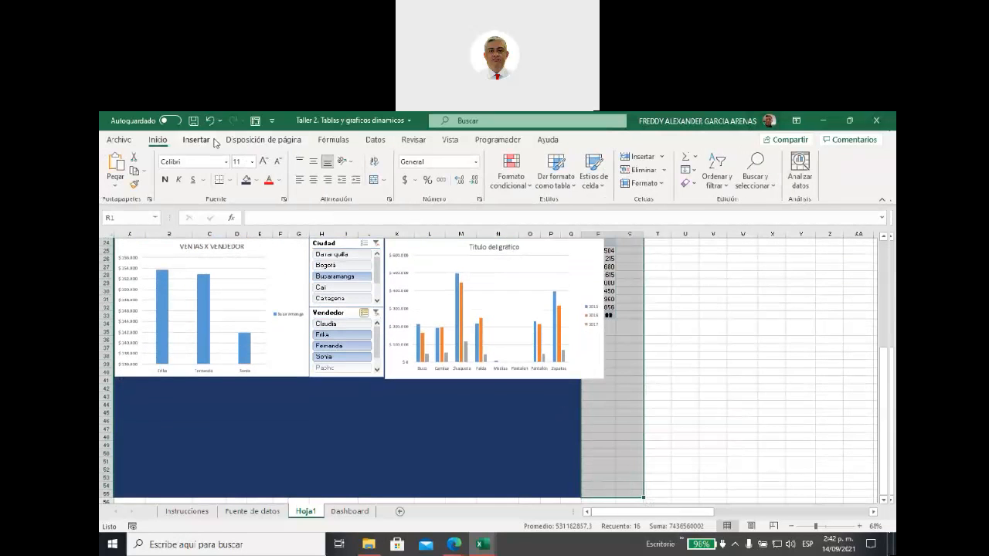
scroll(734, 354, "up", 8)
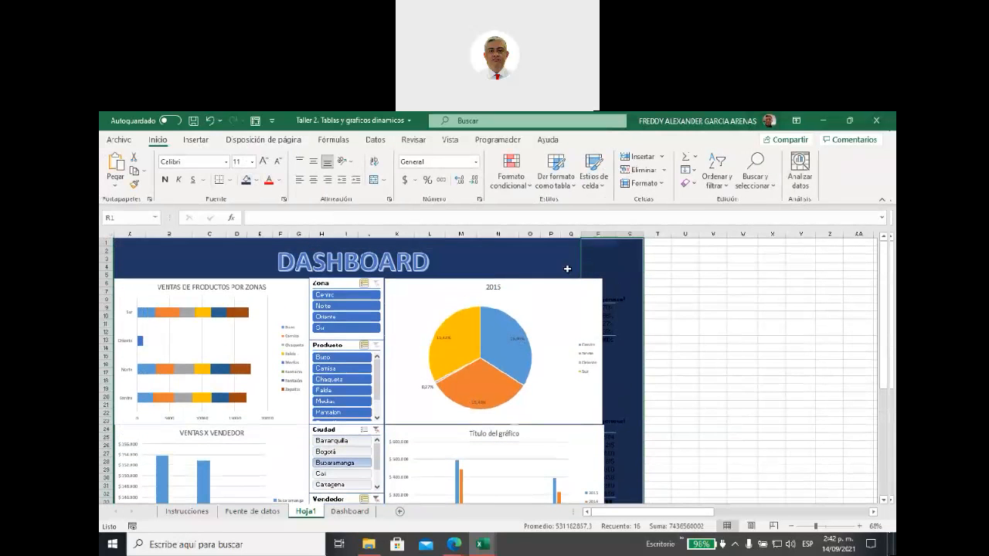
Hide the gridlines (Líneas de cuadrícula) on the Hoja1 sheet.
left_click(551, 267)
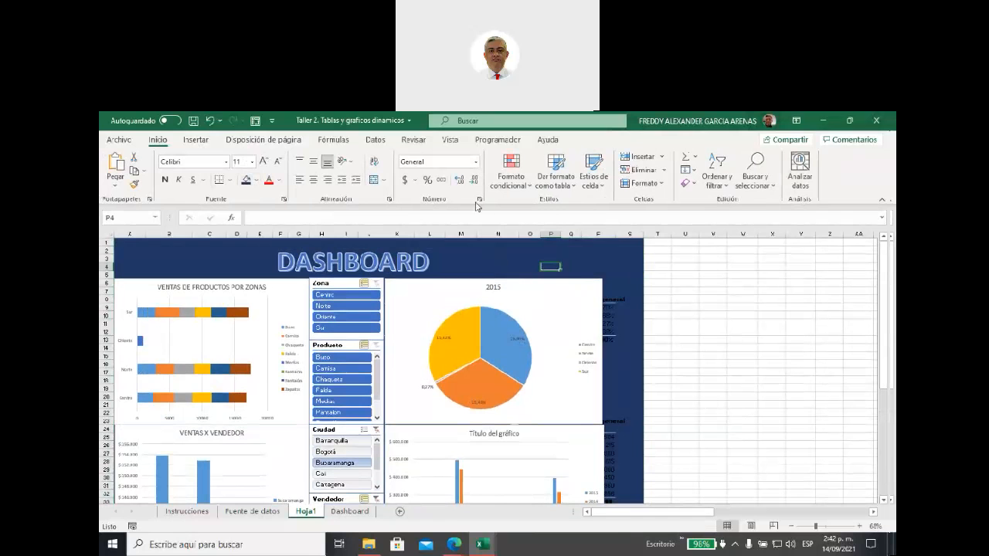
left_click(450, 140)
left_click(407, 180)
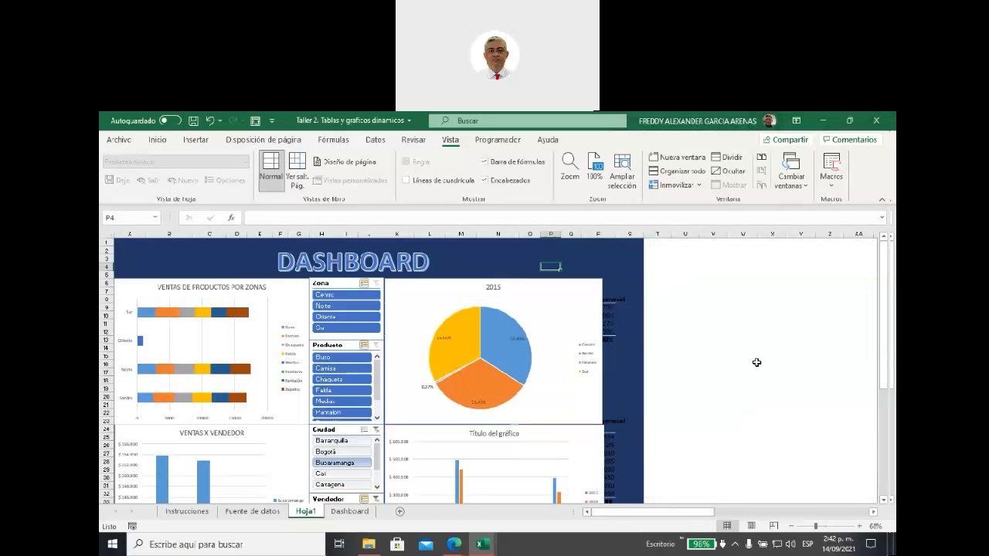
Check how the edges of the column chart and the 2015 pie chart line up.
mouse_move(889, 306)
left_mouse_down()
mouse_move(891, 329)
mouse_move(890, 320)
left_mouse_up()
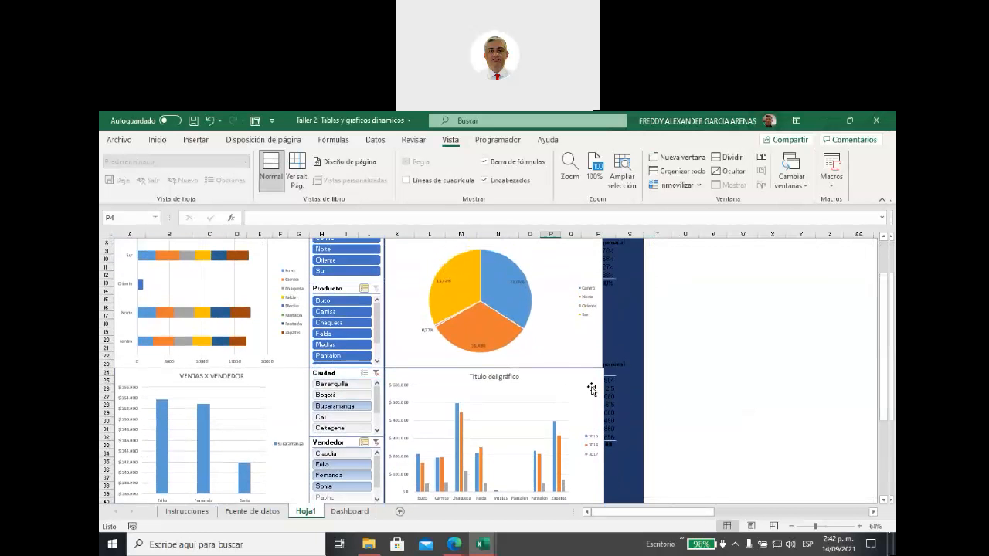
left_click(556, 379)
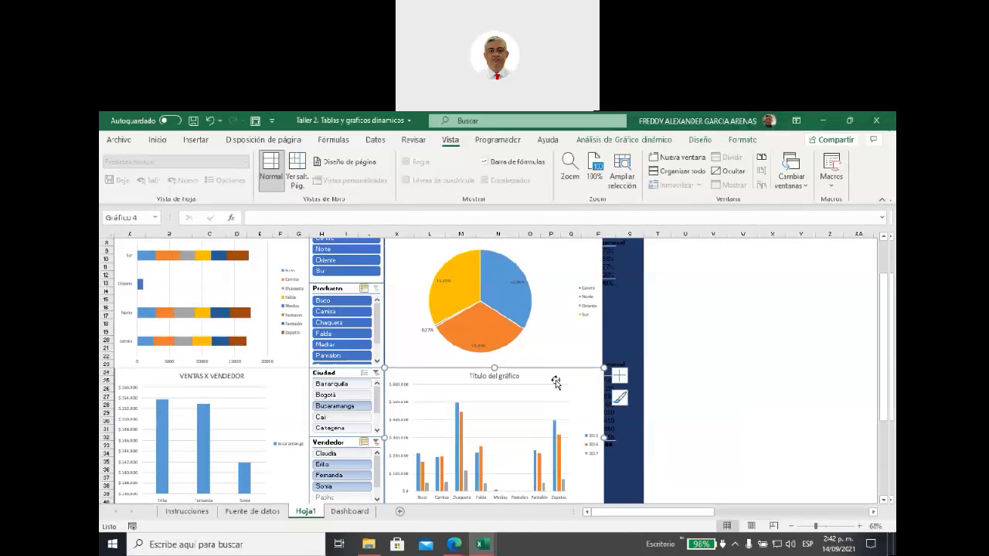
left_click(549, 353)
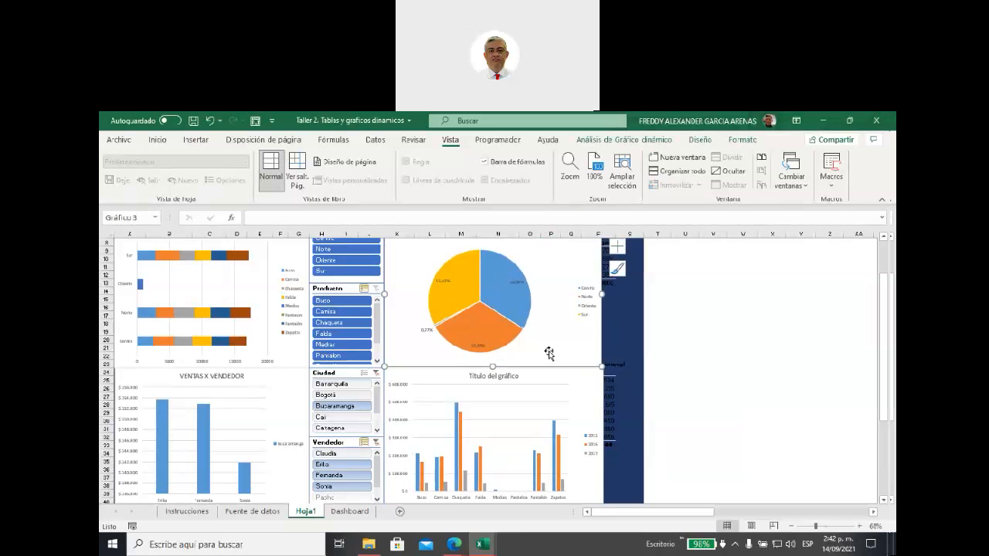
left_click(626, 331)
Align the VENTAS DE PRODUCTOS POR ZONAS chart, the Zona slicer and the 2015 pie chart by their top edges (Alinear en la parte superior).
scroll(627, 330, "up", 2)
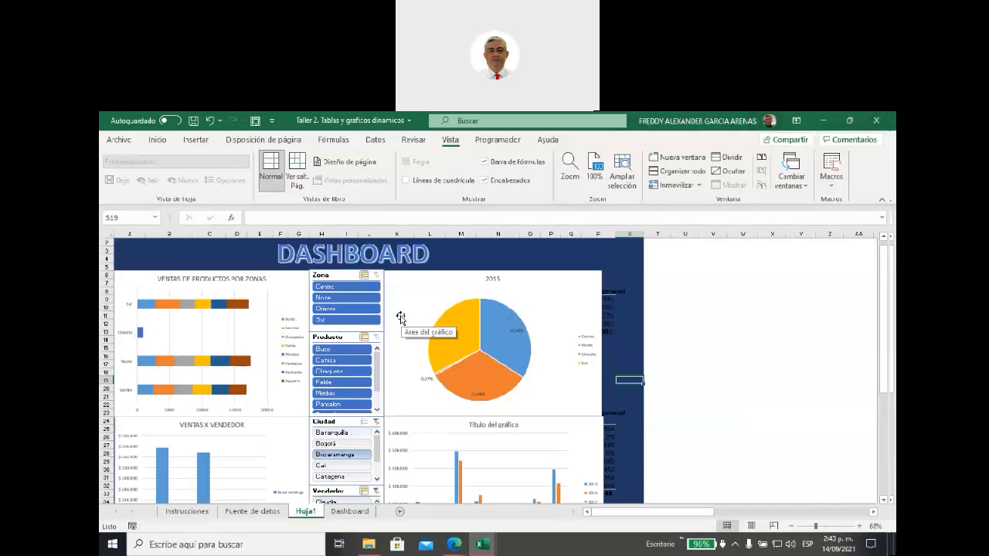
left_click(288, 292)
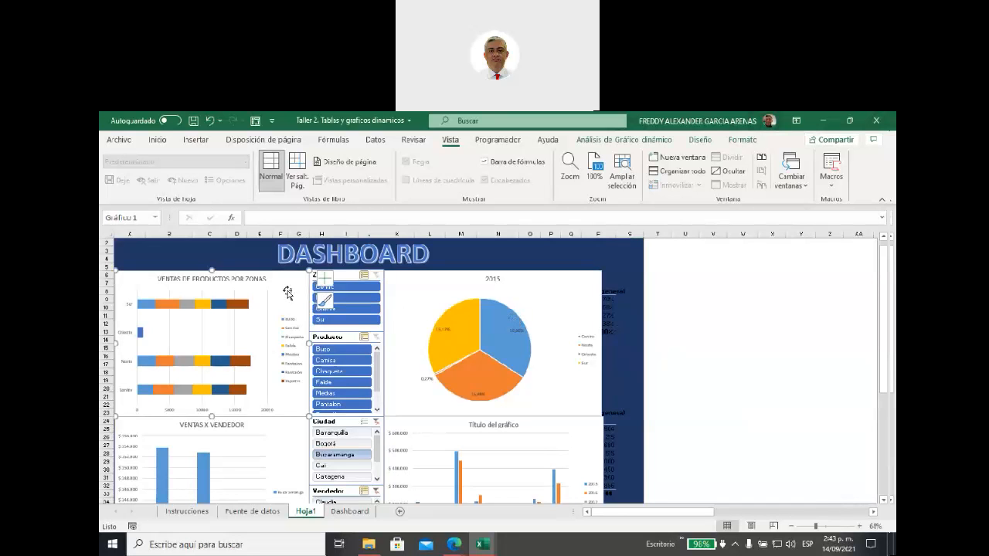
left_click(351, 276, "ctrl")
left_click(402, 289, "ctrl")
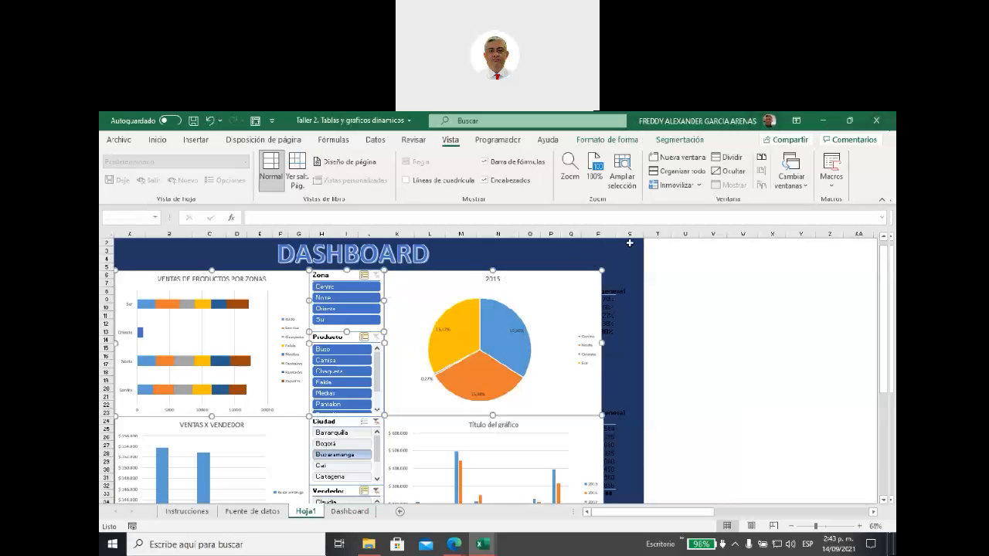
left_click(627, 144)
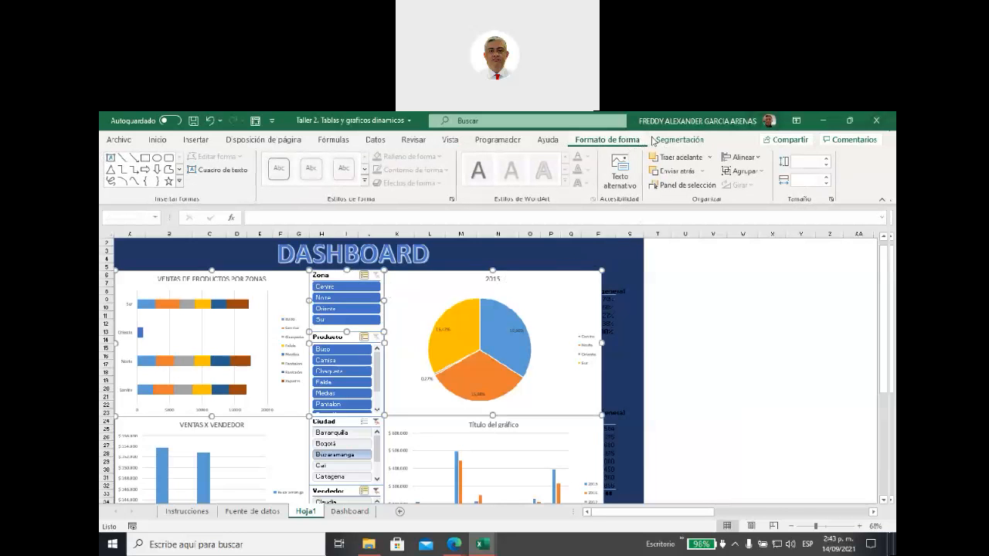
left_click(758, 160)
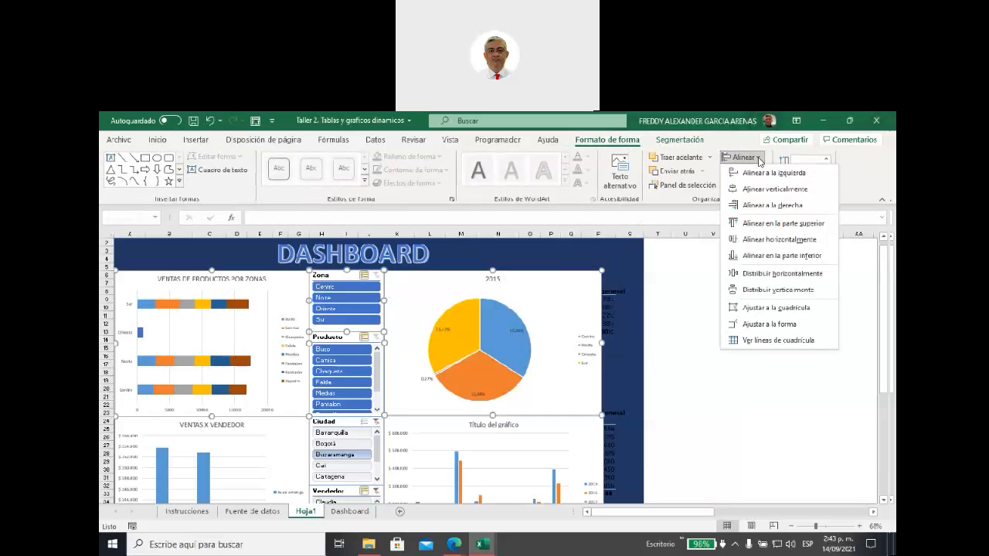
left_click(766, 223)
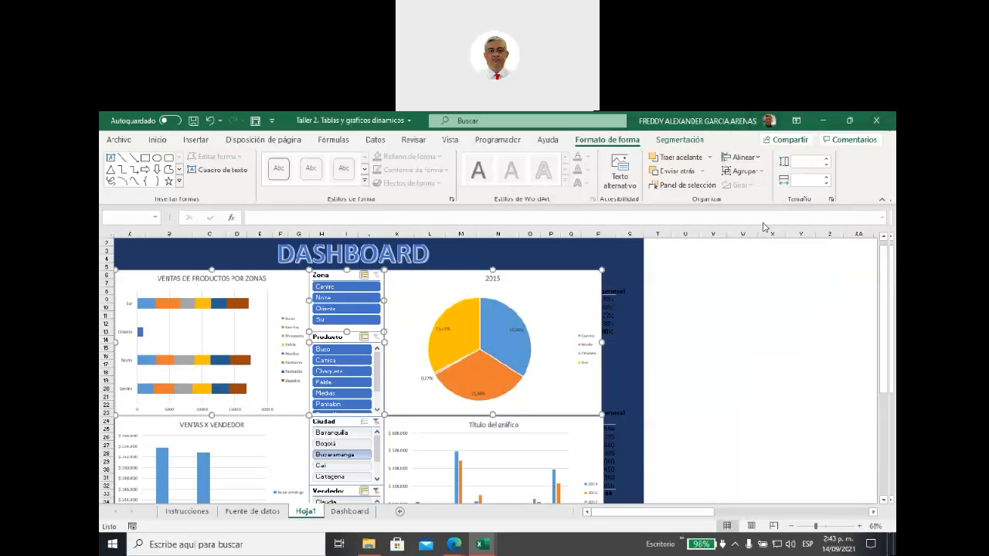
left_click(690, 315)
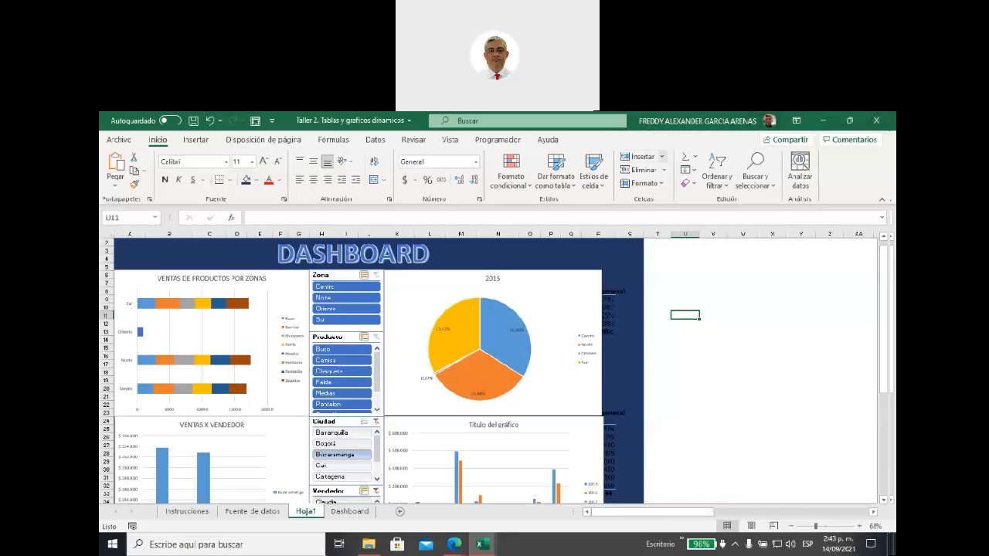
left_click(703, 126)
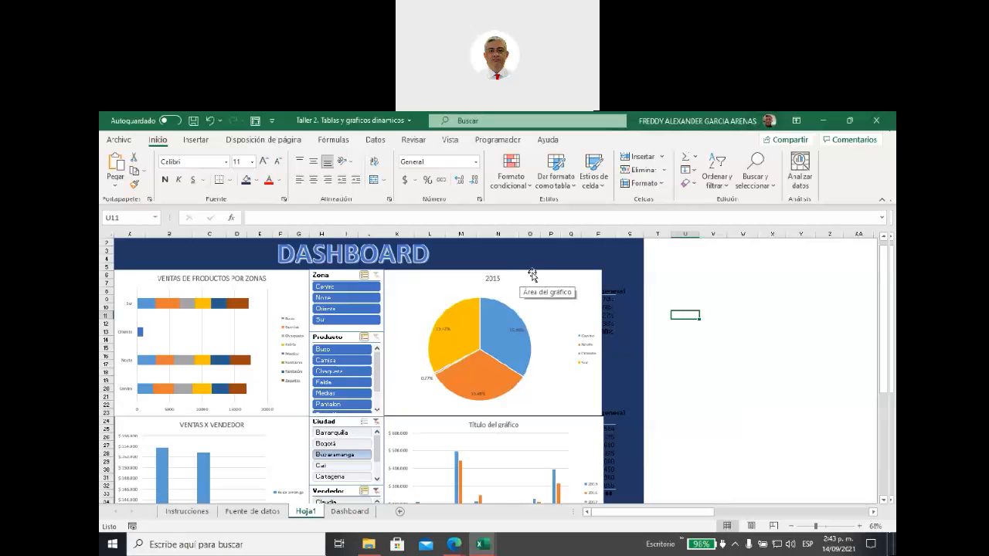
Move the 2015 pie chart aside onto the blank area and delete the empty column L beside the pivot tables.
left_click_drag(530, 276, 775, 272)
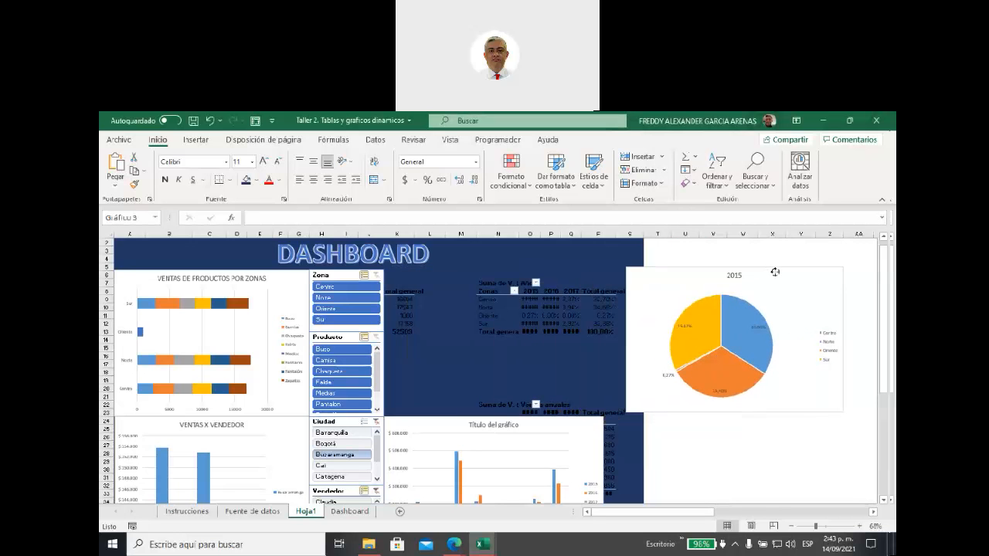
left_click(437, 232)
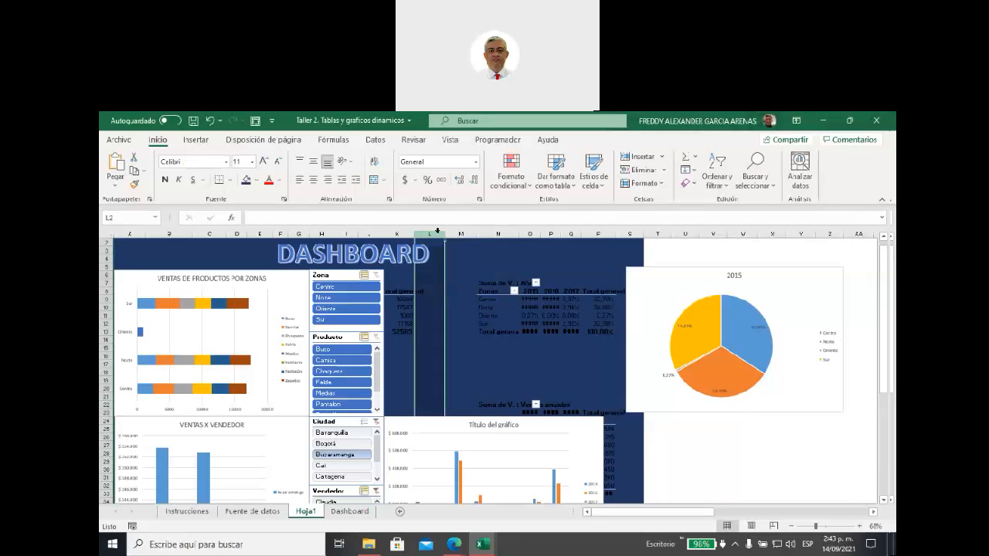
right_click(437, 232)
left_click(474, 346)
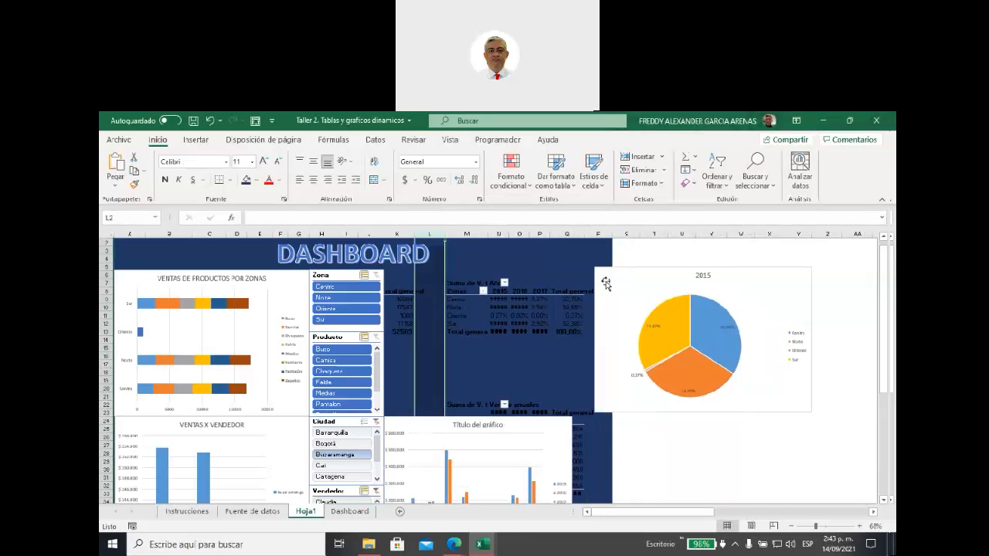
Return the 2015 pie chart to its place beside the slicers and widen the column chart beneath it to match.
left_click_drag(629, 276, 421, 278)
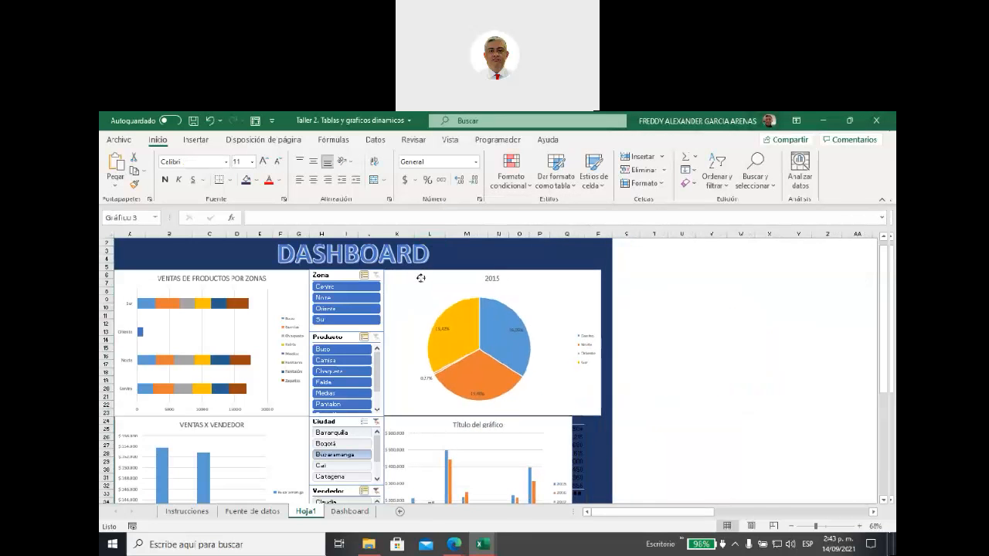
mouse_move(418, 424)
left_mouse_down()
mouse_move(435, 424)
mouse_move(424, 422)
left_mouse_up()
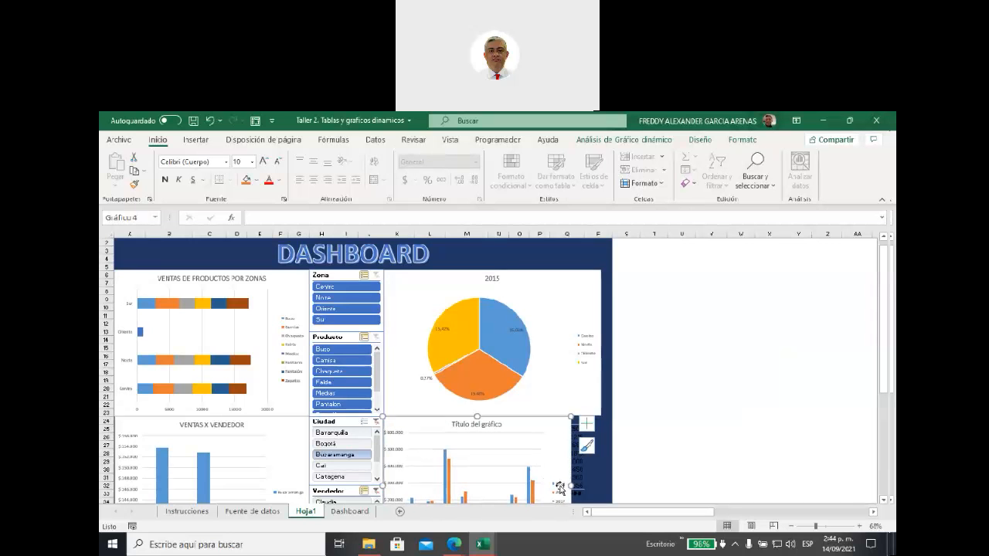
left_click_drag(572, 485, 601, 485)
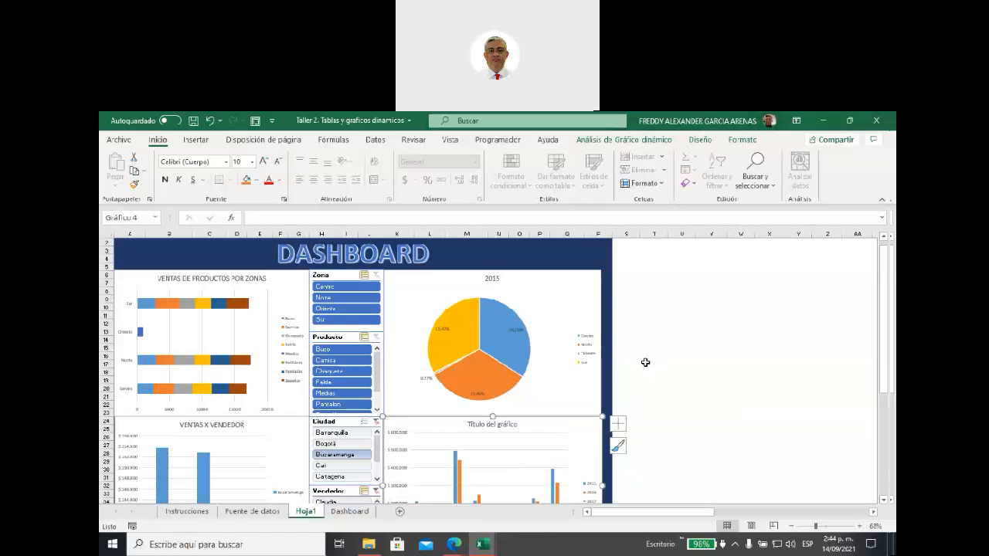
scroll(638, 353, "down", 2)
scroll(639, 353, "up", 2)
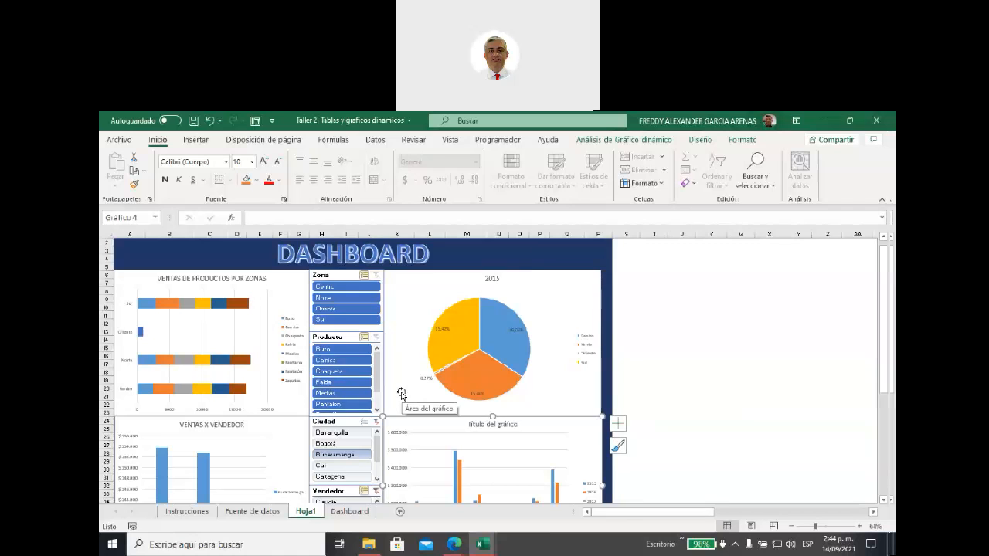
Test the Zona slicer by excluding Norte and clearing its filter again.
left_click(339, 301)
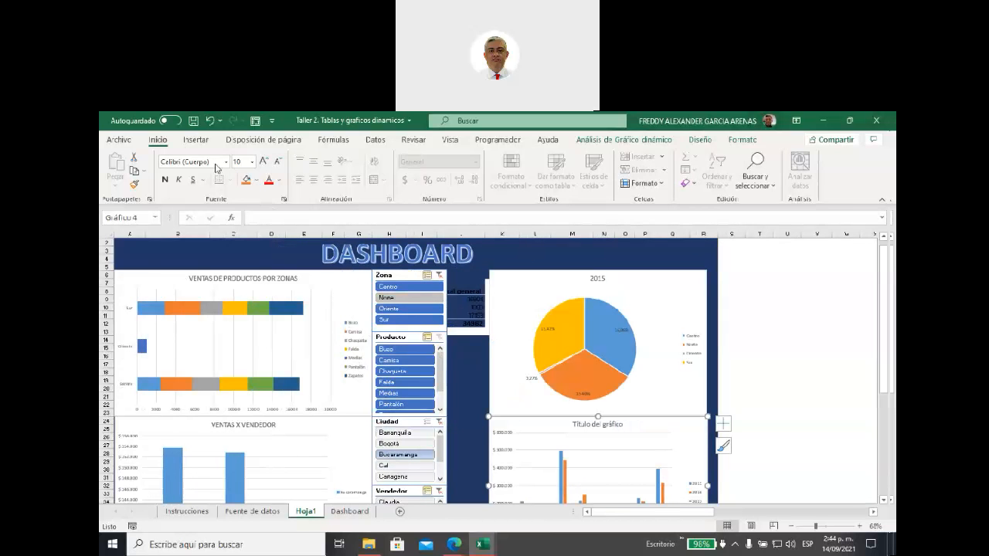
left_click(438, 276)
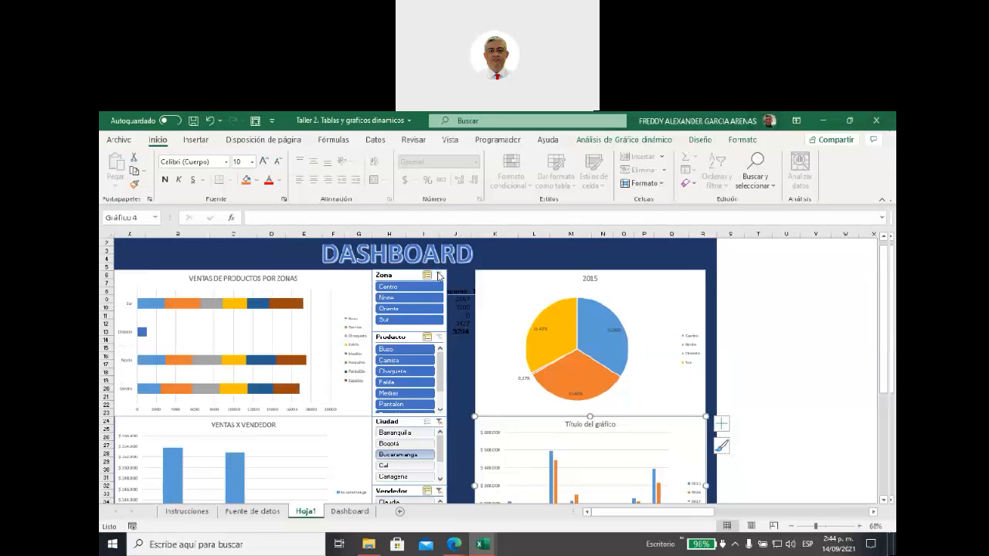
Close the gap beside the slicers by moving both the 2015 pie chart and the Título del gráfico column chart flush against them.
left_click_drag(508, 284, 480, 281)
left_click_drag(520, 415, 490, 415)
left_click(742, 310)
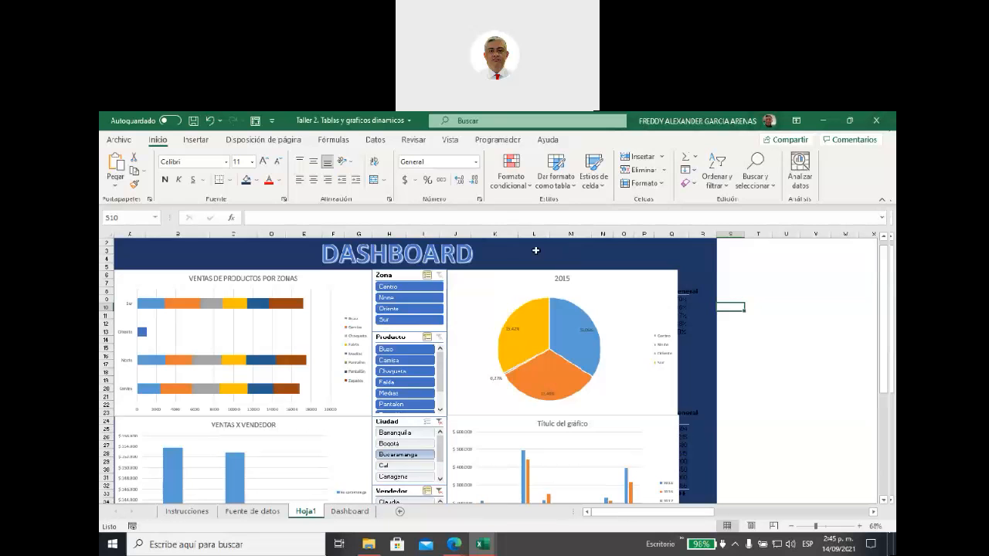
mouse_move(491, 284)
left_mouse_down()
mouse_move(575, 371)
mouse_move(513, 357)
mouse_move(493, 294)
left_mouse_up()
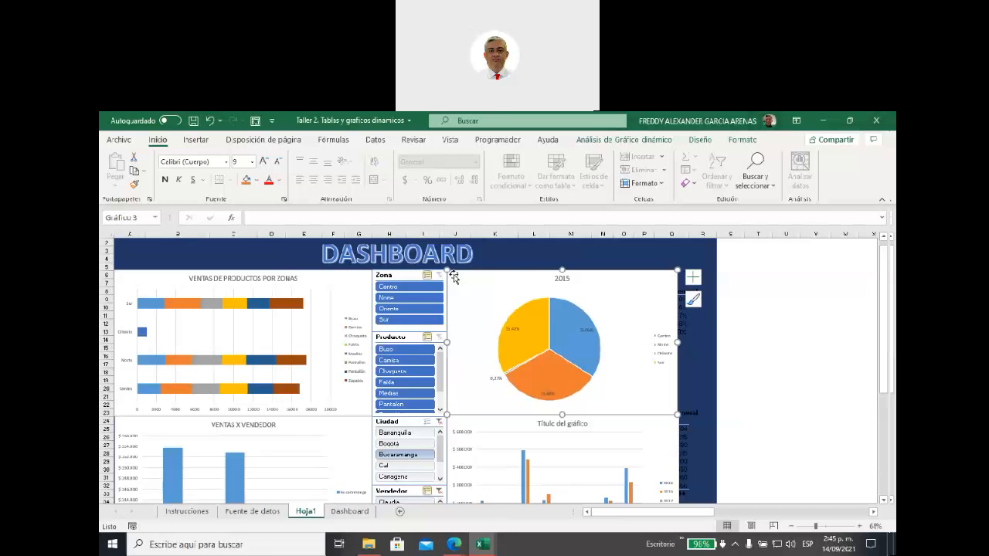
left_click(508, 259)
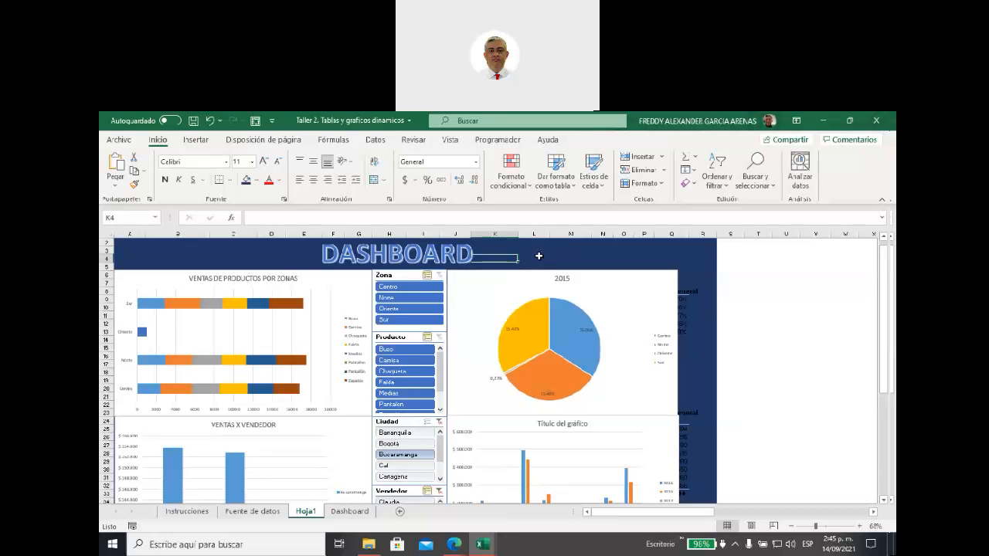
Look over the dashboard on Hoja1 and compare it with the Fuente de datos and Instrucciones sheets.
scroll(434, 366, "down", 3)
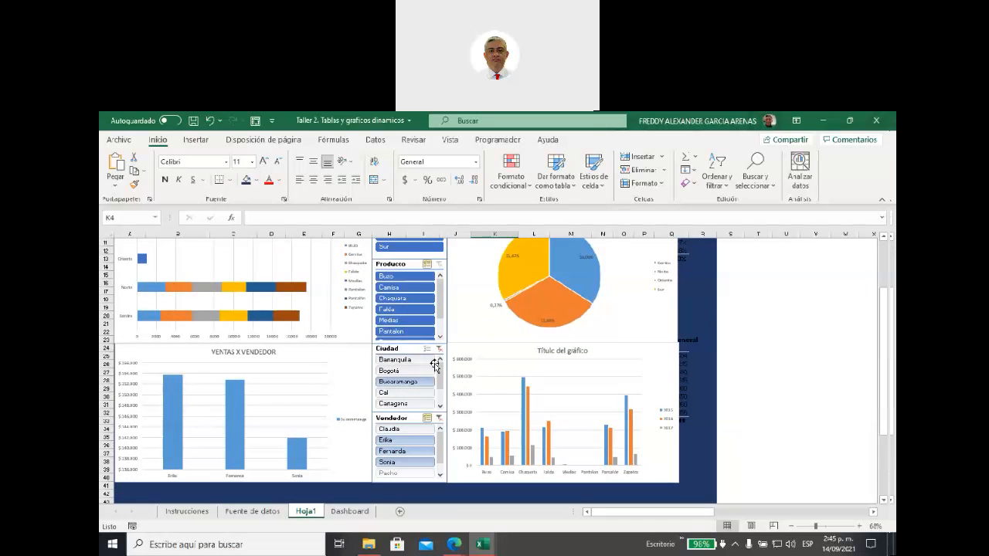
left_click(277, 512)
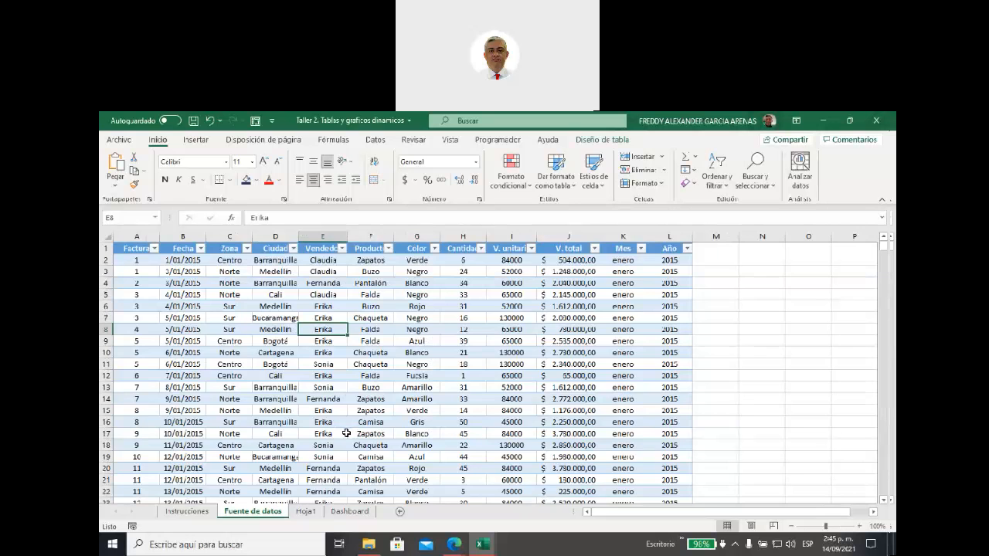
left_click(307, 512)
scroll(455, 405, "up", 2)
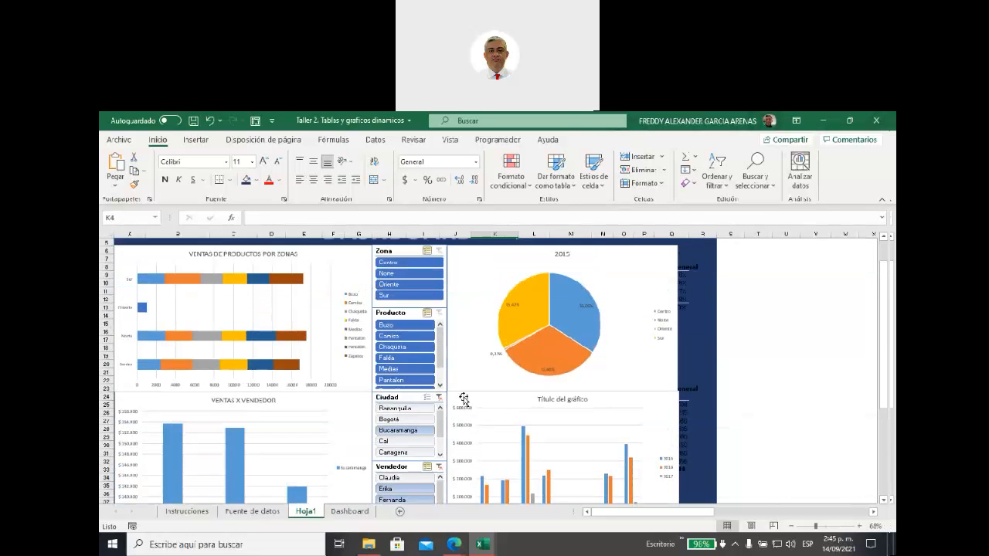
scroll(449, 440, "down", 1)
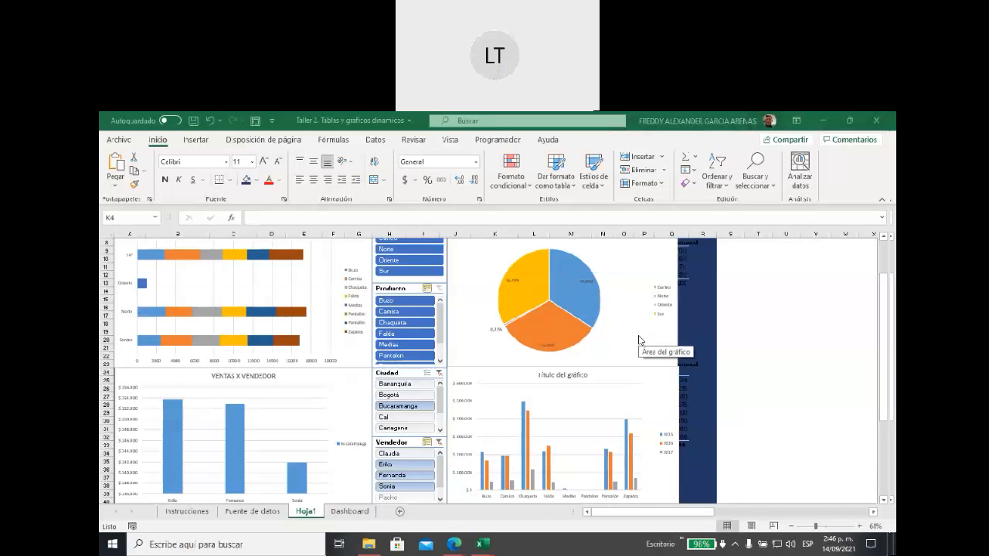
scroll(497, 370, "up", 2)
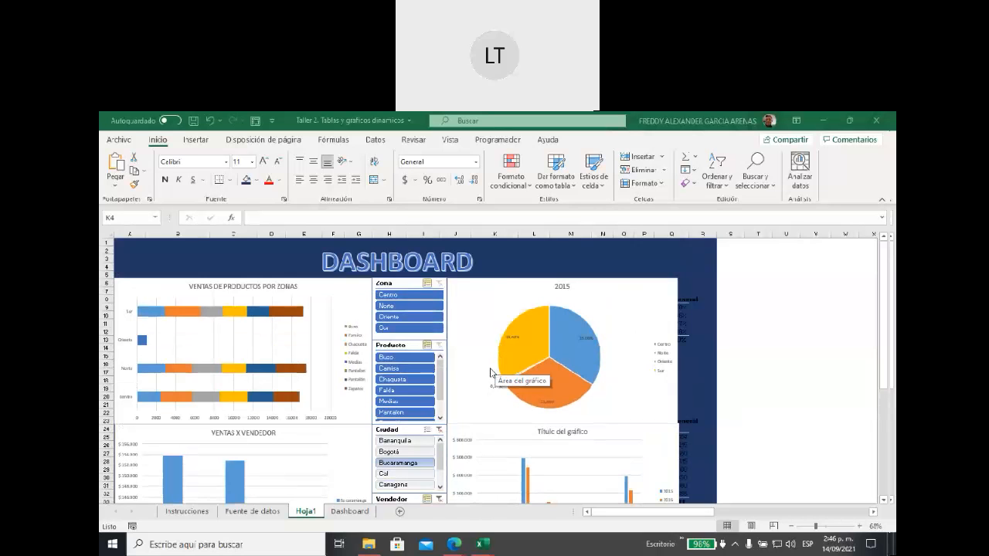
left_click(189, 512)
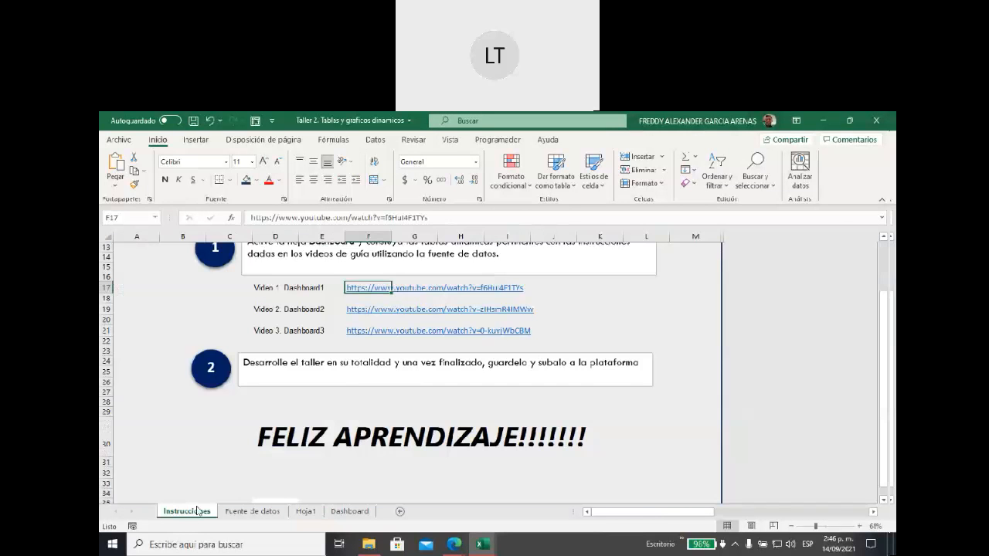
left_click(254, 512)
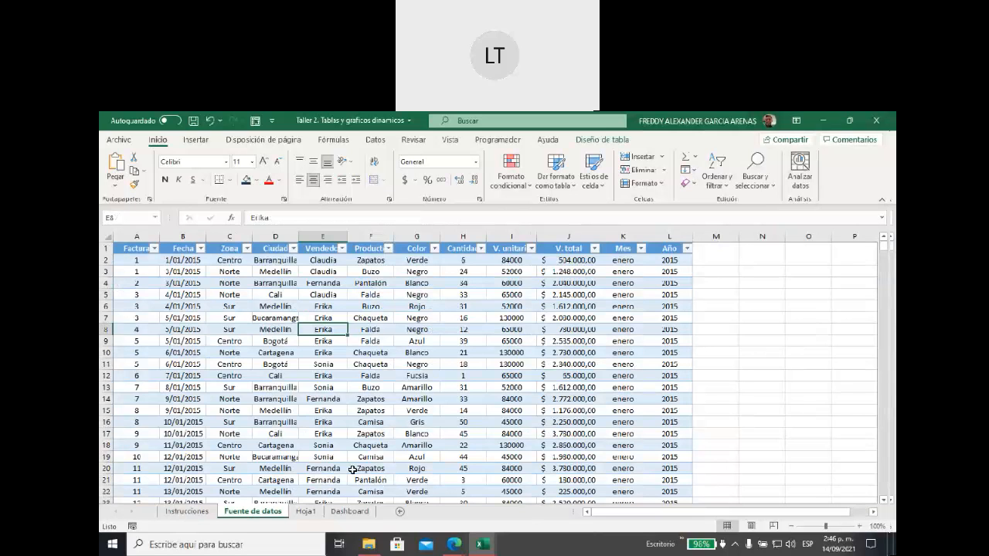
left_click(202, 512)
left_click(306, 512)
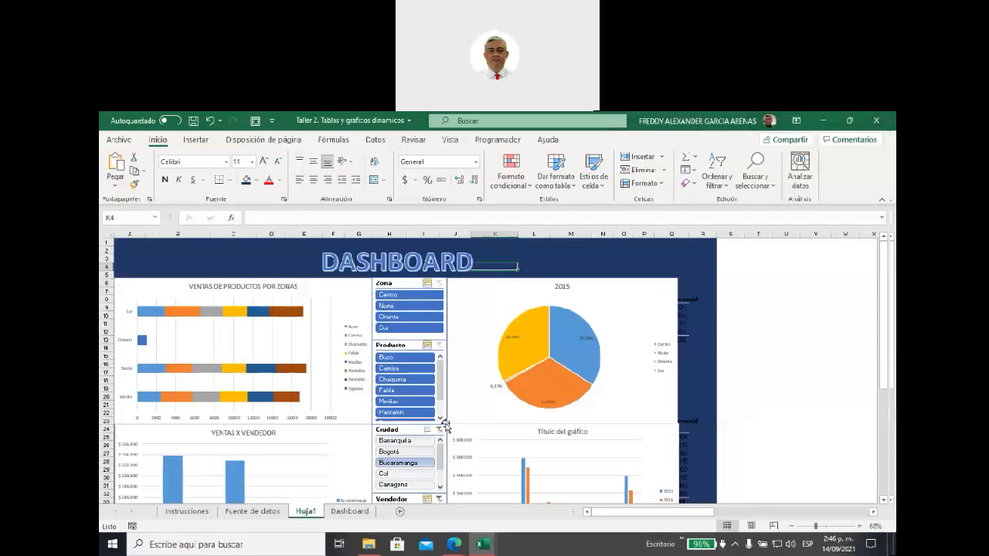
Add a new worksheet after Hoja1 and enter the random-number formula =ALEATORIO() in cell D4.
left_click(399, 512)
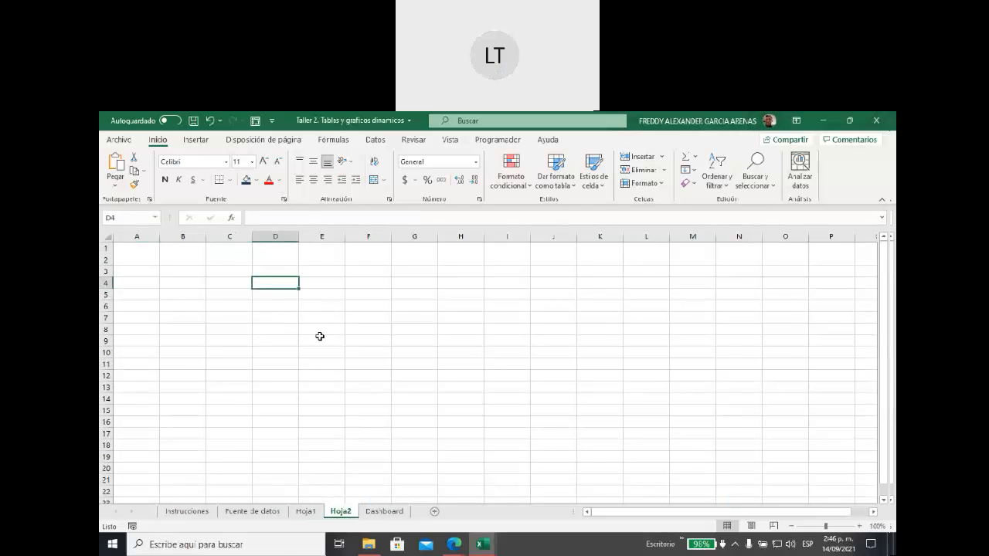
type("=")
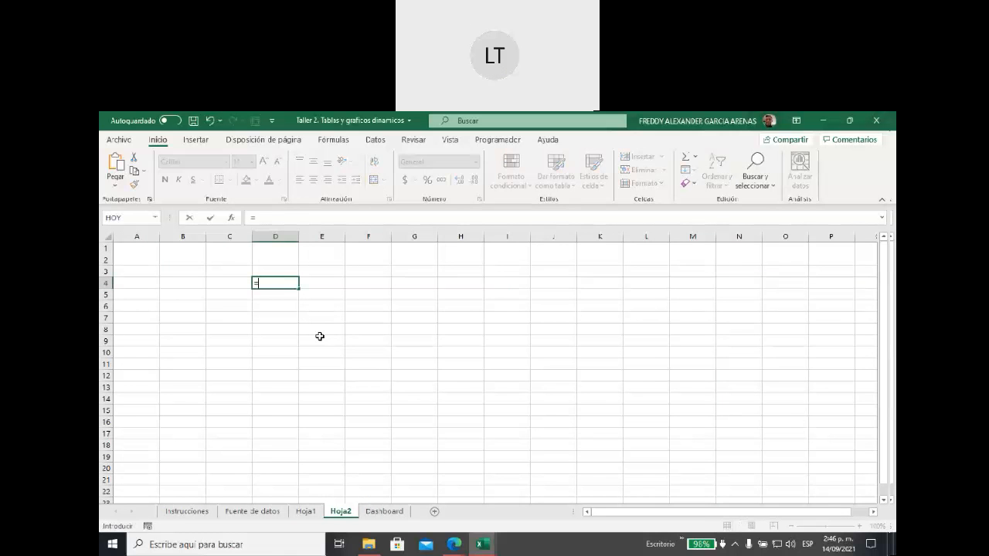
type("ALE")
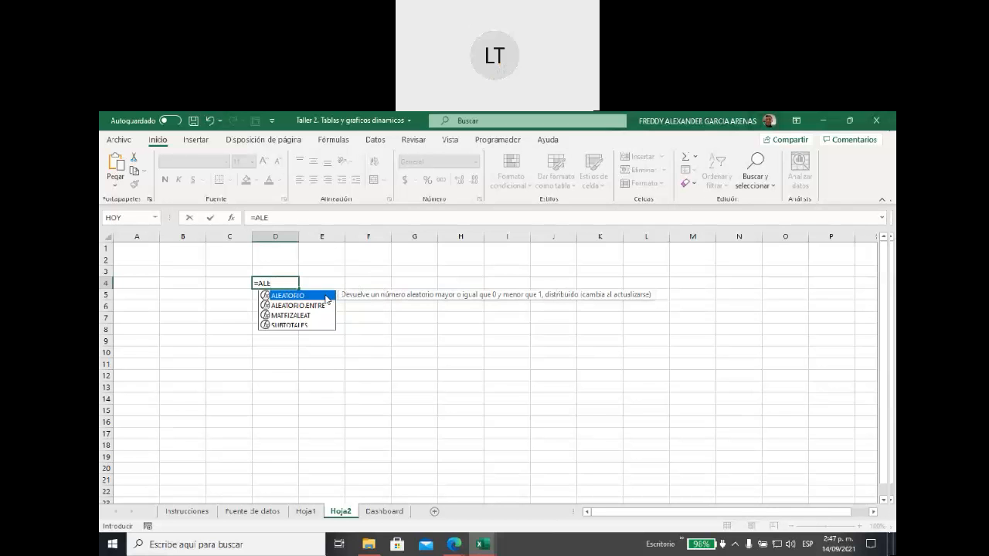
double_click(295, 299)
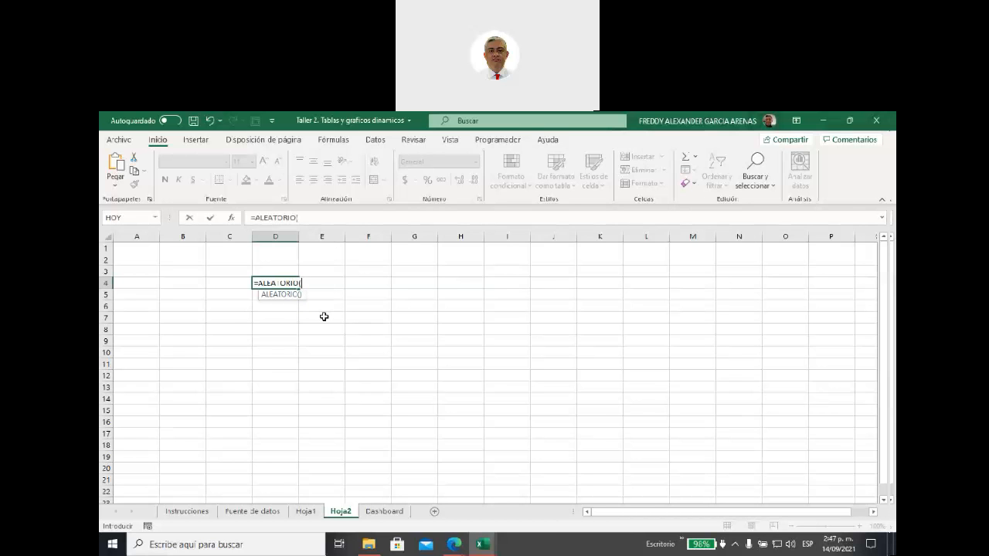
type(")")
key("Return")
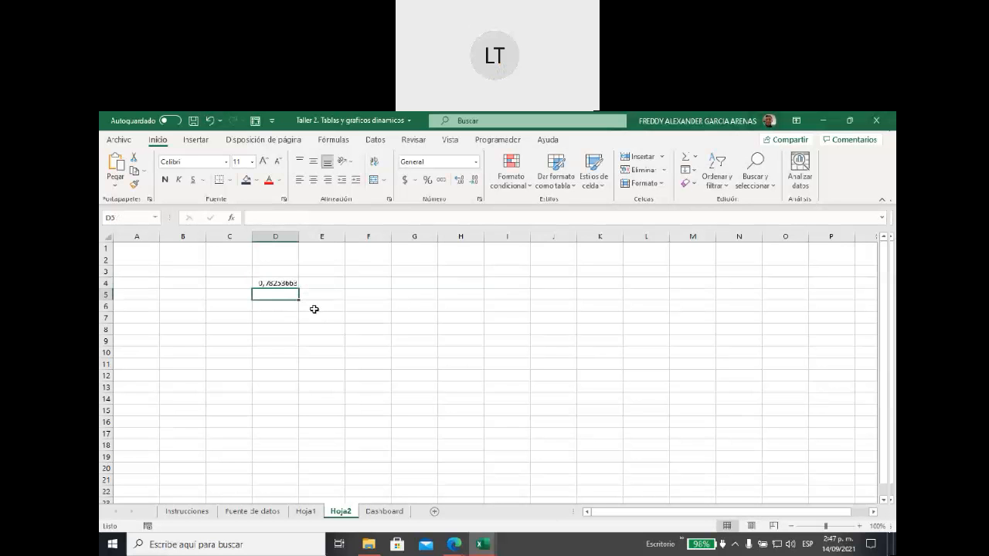
left_click(264, 282)
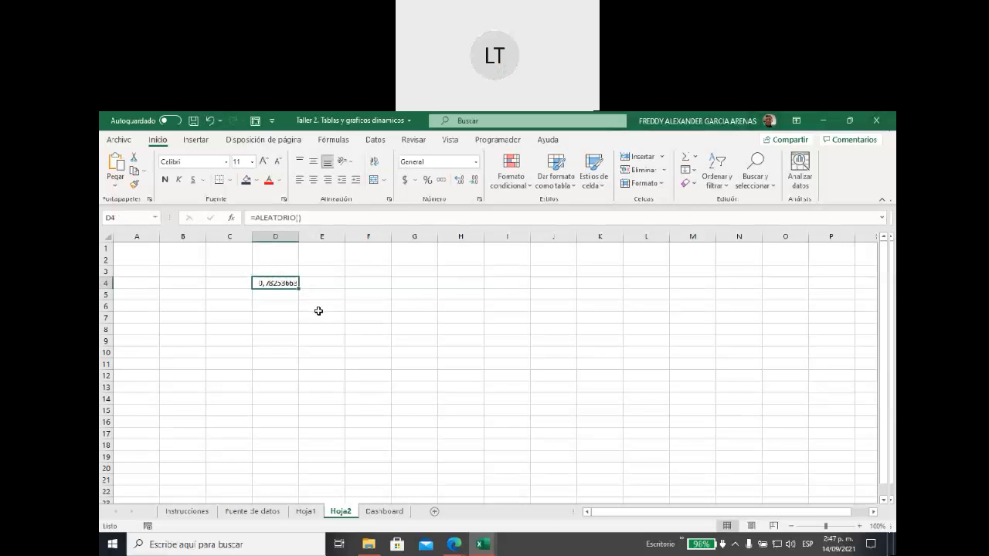
Enter the current-date formula =HOY() in cell F4 and compare it with the random-number formula in D4.
left_click(369, 282)
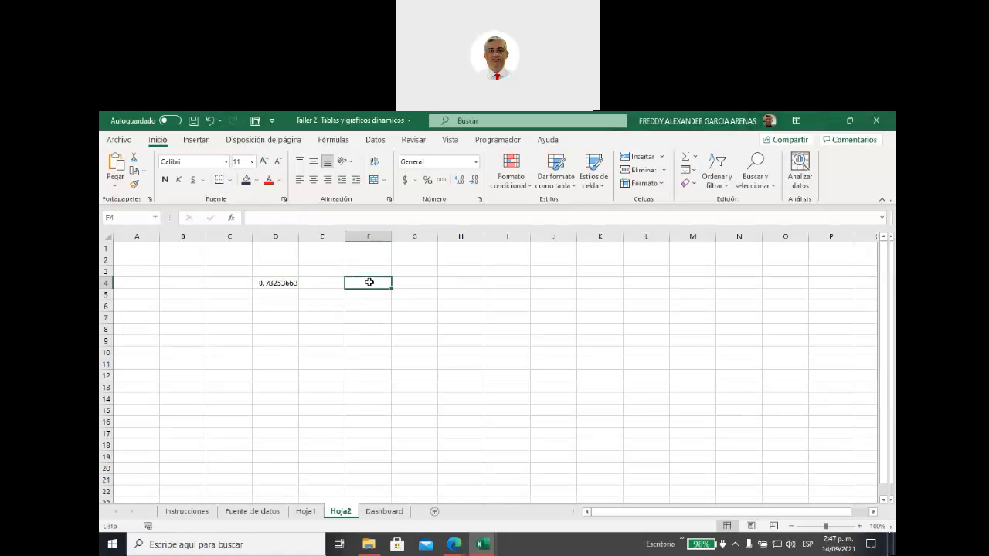
type("=")
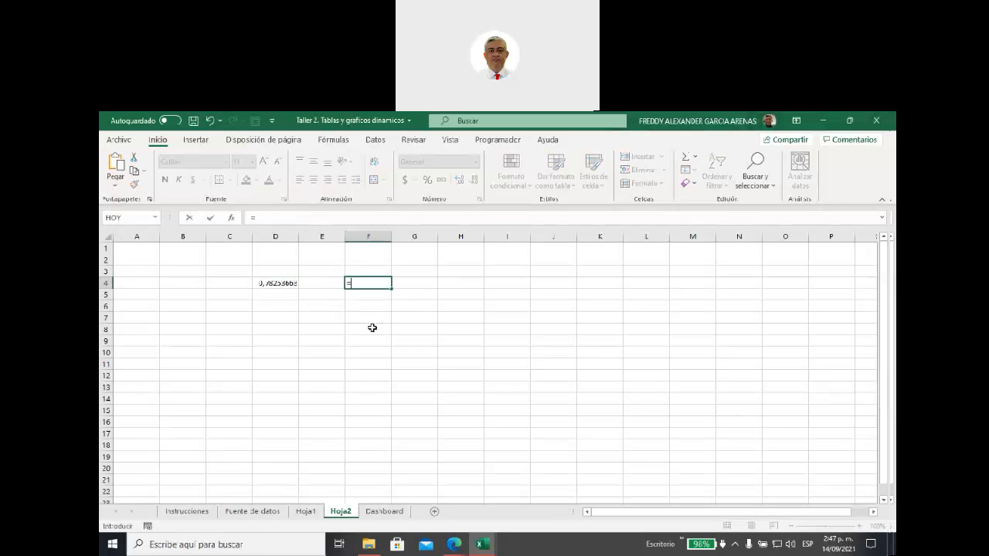
type("HOY()")
key("Return")
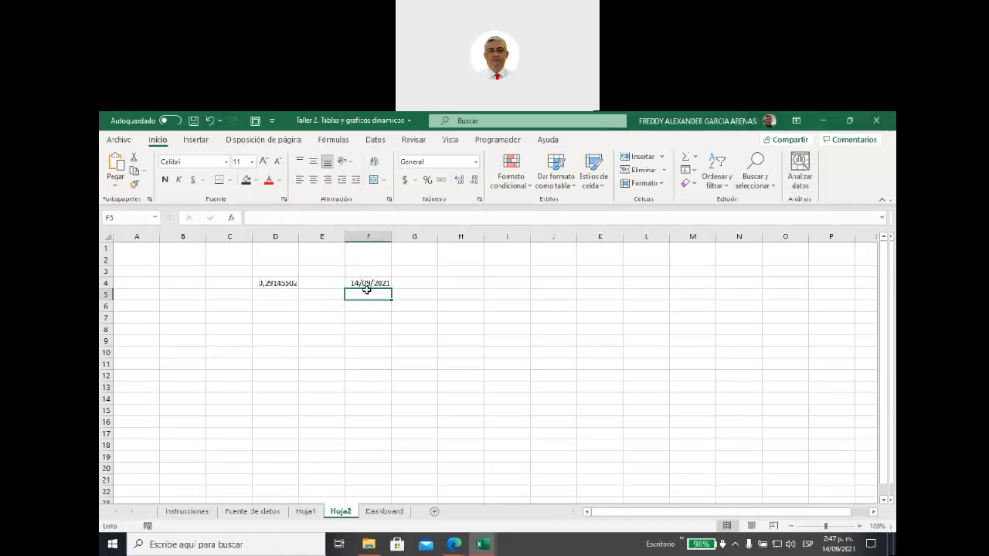
left_click(292, 283)
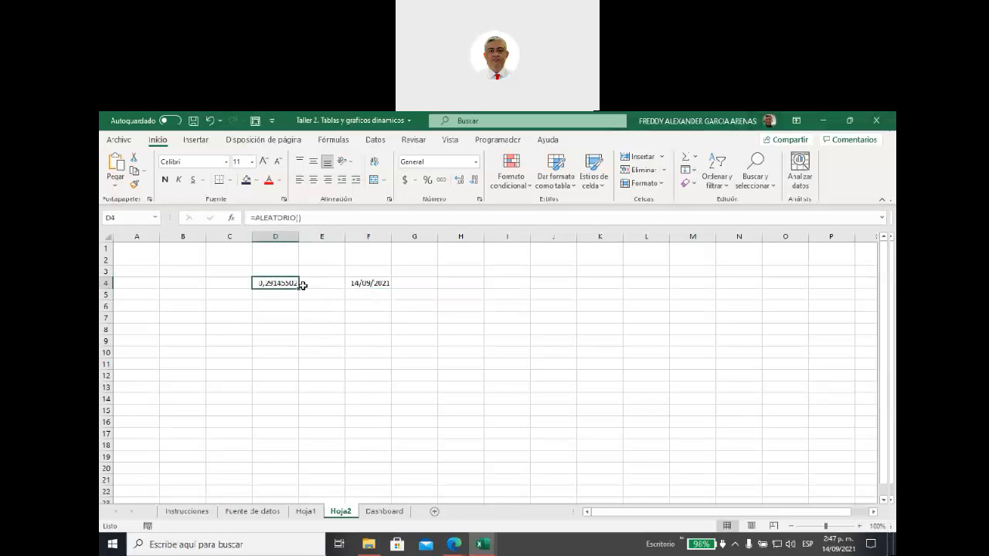
left_click(369, 281)
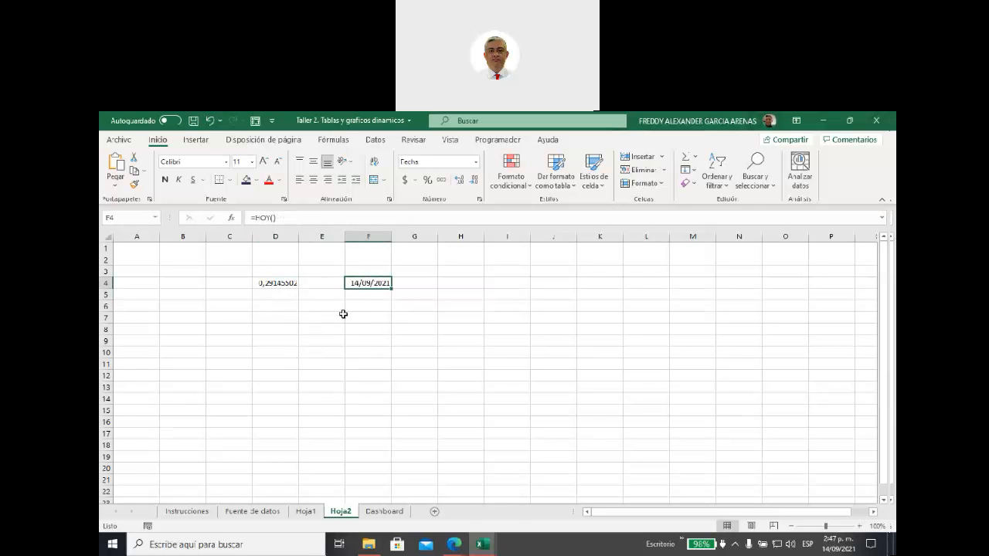
Extract the year of the date in F4 by entering =AÑO(F4) in cell E6.
left_click(312, 305)
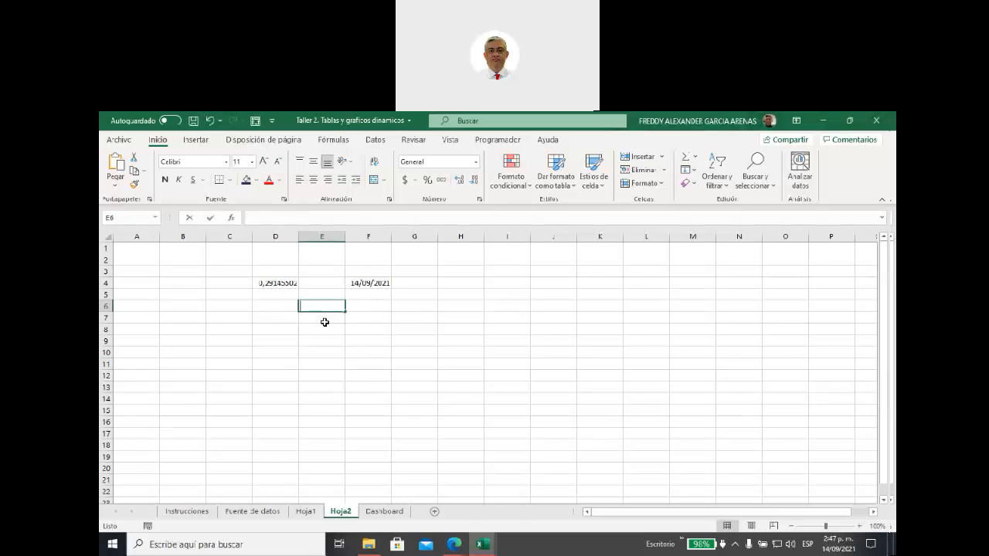
type("=AÑO")
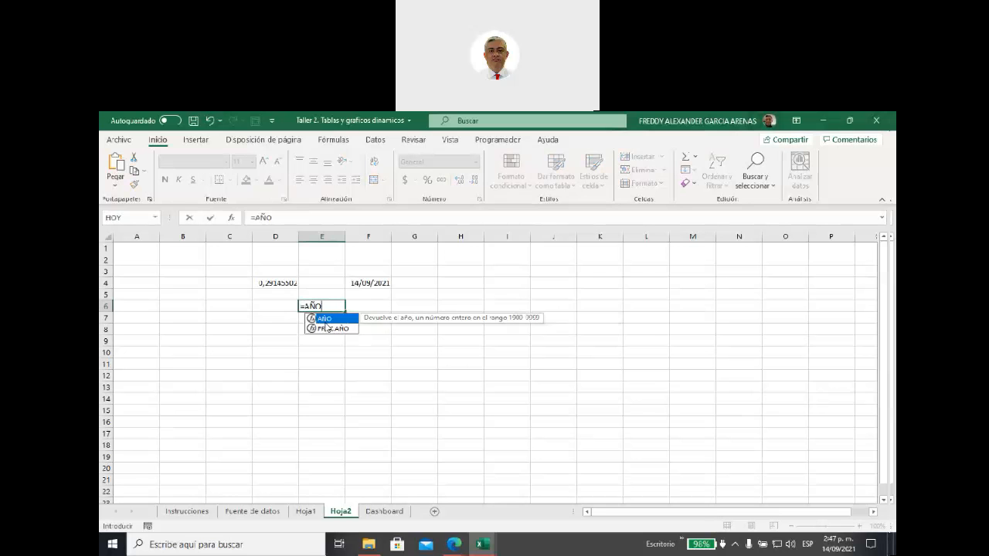
type("()")
key("Return")
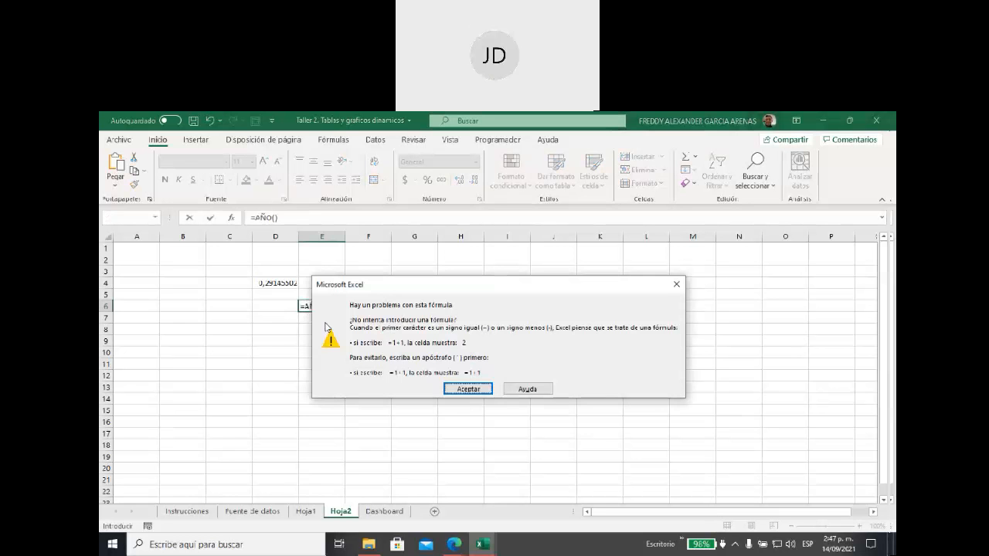
left_click(468, 389)
left_click(368, 282)
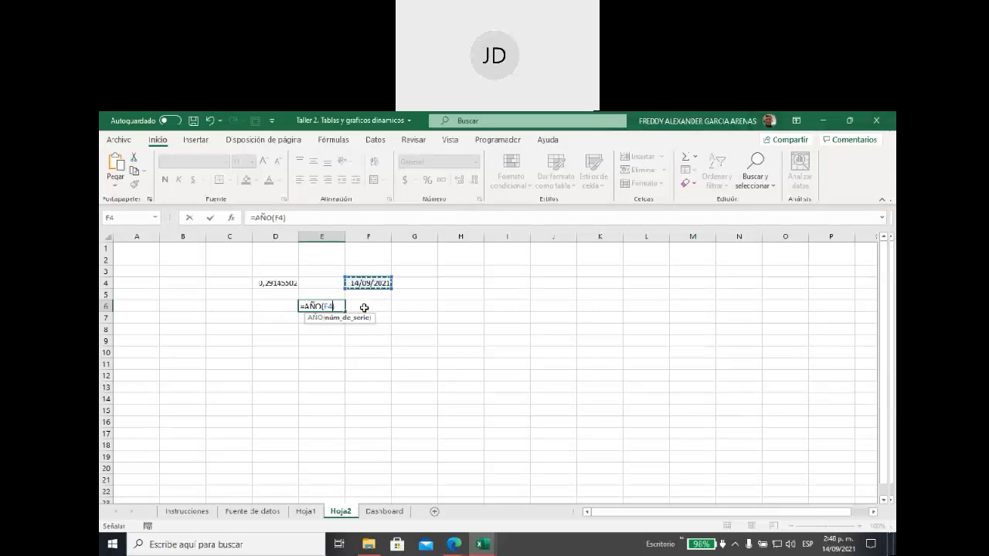
key("Return")
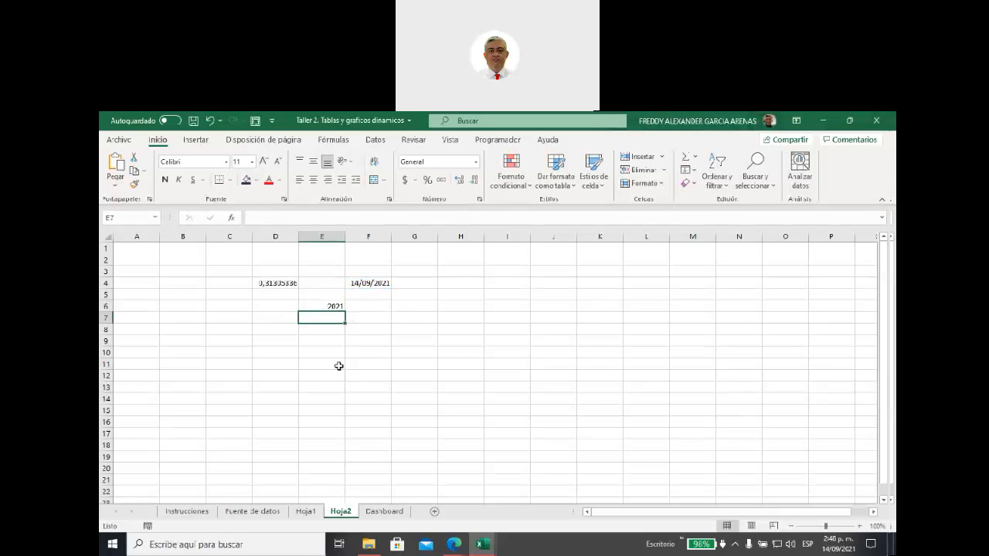
Review the formulas in D4 and F4 and select cell F8.
left_click(276, 283)
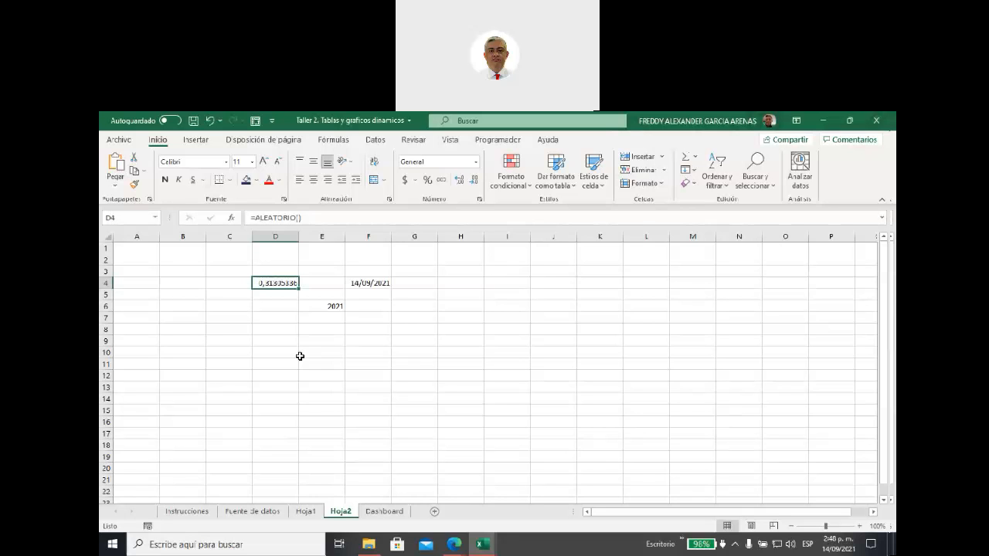
left_click(354, 285)
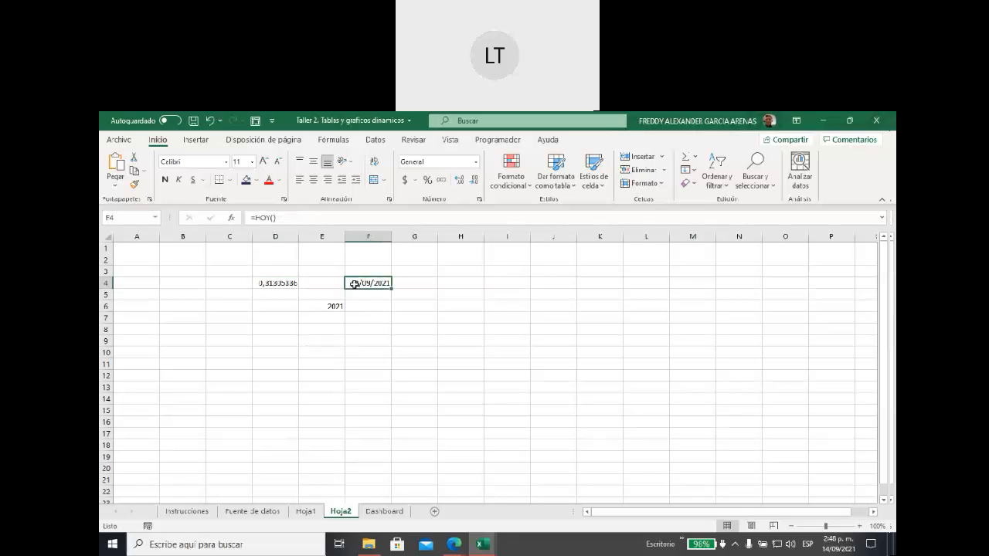
left_click(361, 327)
type("AHORA")
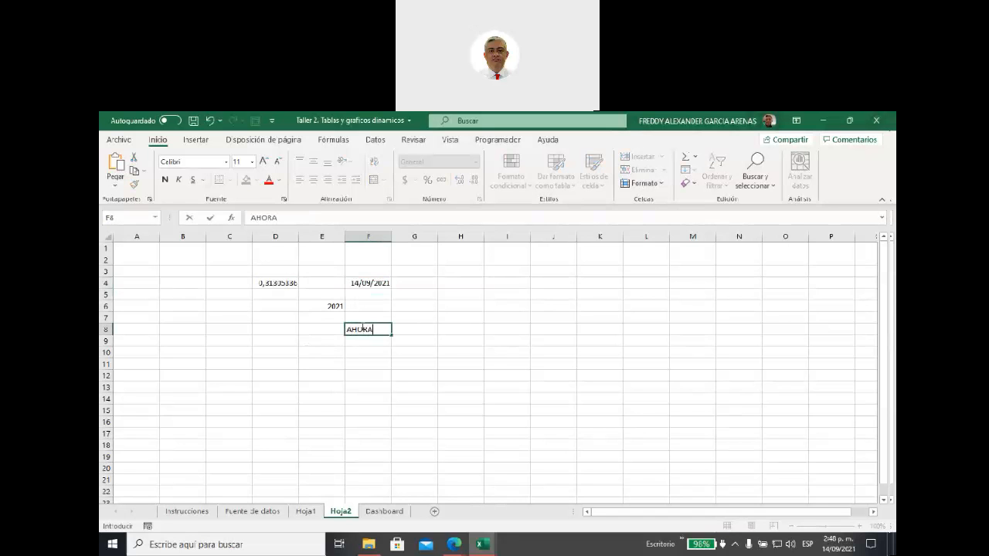
type("()")
key("BackSpace")
key("BackSpace")
key("BackSpace")
key("BackSpace")
key("BackSpace")
key("BackSpace")
key("BackSpace")
Enter the current date and time formula =AHORA() in cell F8.
type("=AHORA")
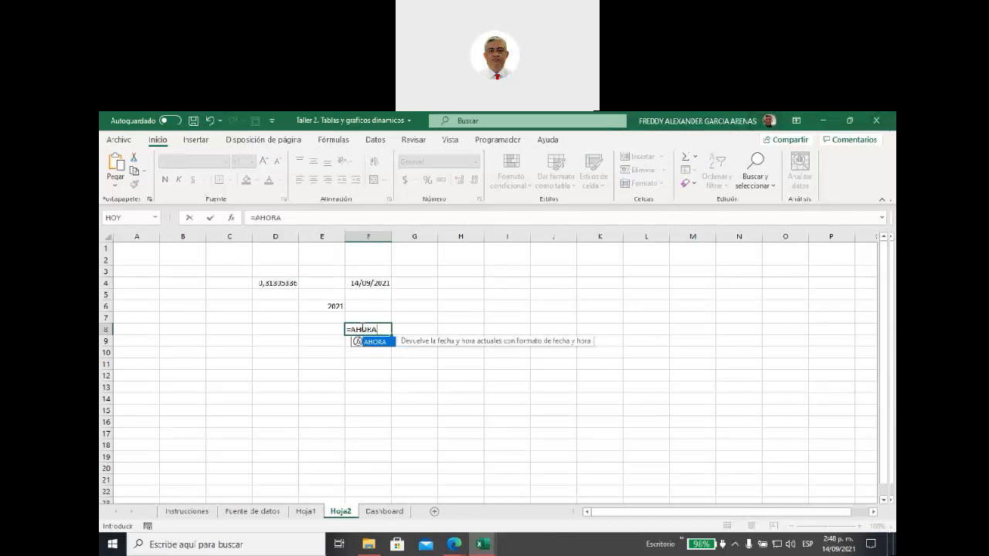
type("()")
key("Return")
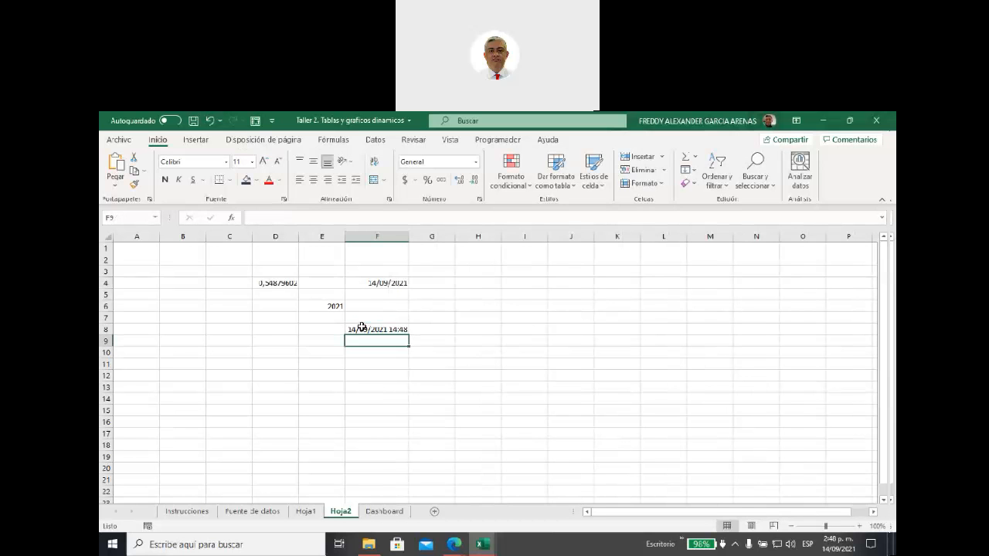
Review the ALEATORIO formula in D4 once more and look over the dashboard on Hoja1.
left_click(439, 340)
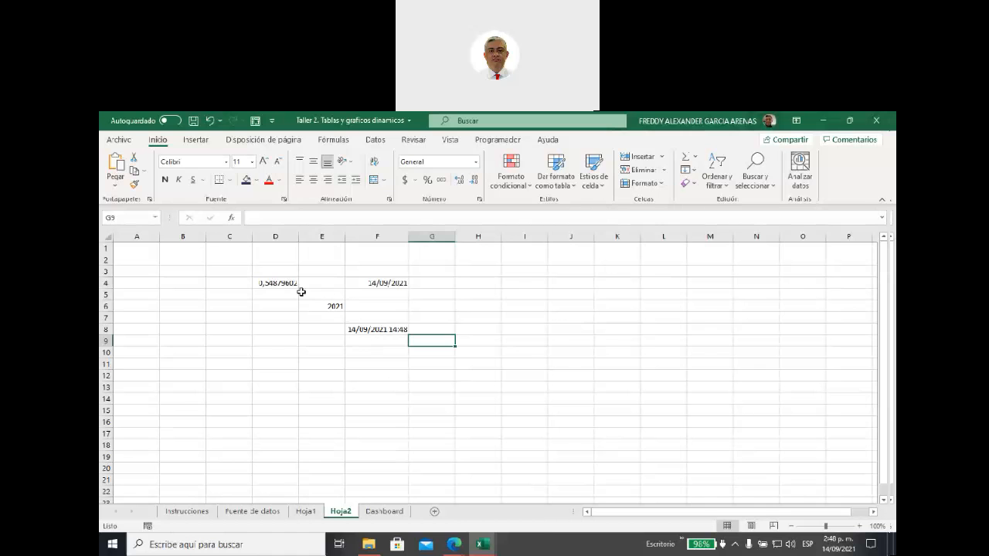
left_click(276, 284)
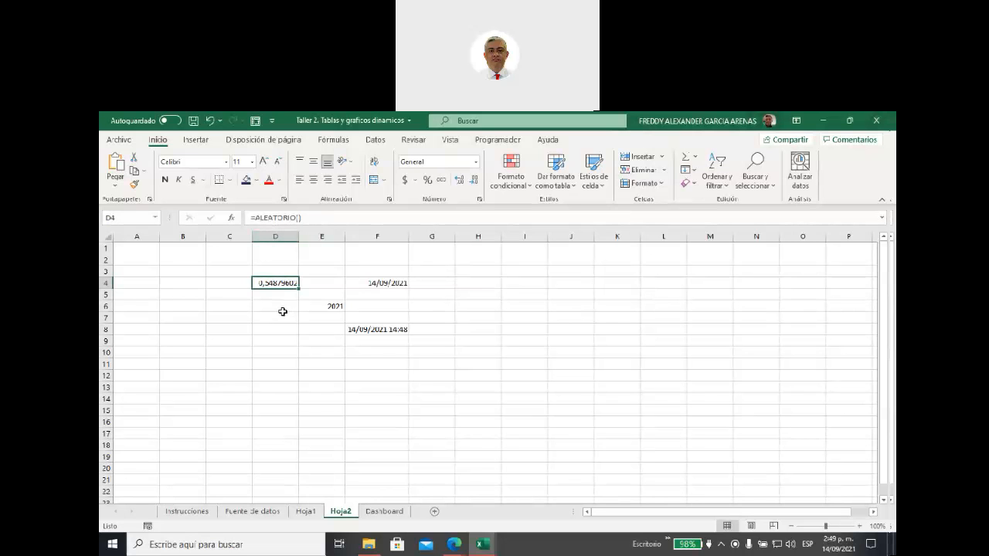
left_click(278, 306)
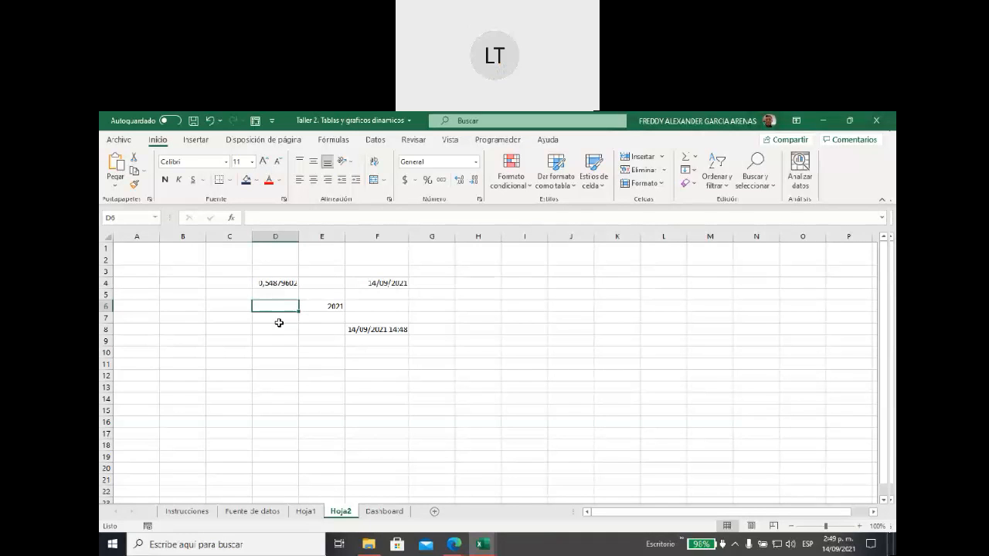
left_click(306, 512)
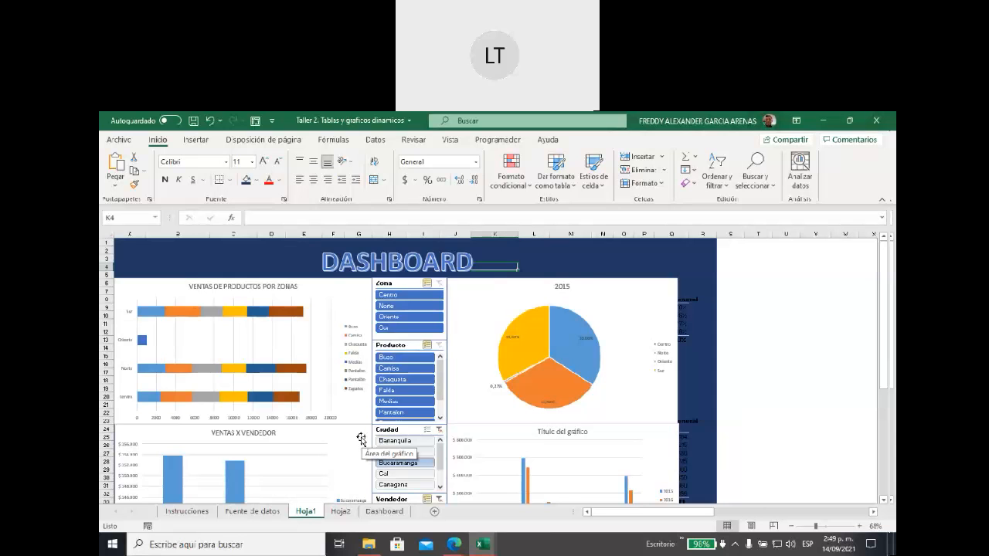
scroll(361, 440, "down", 1)
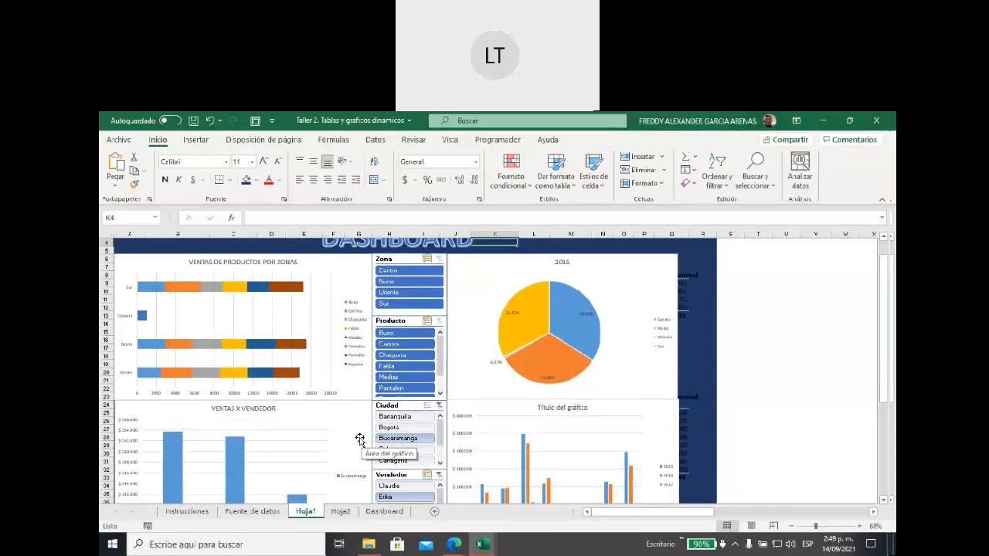
scroll(361, 440, "up", 1)
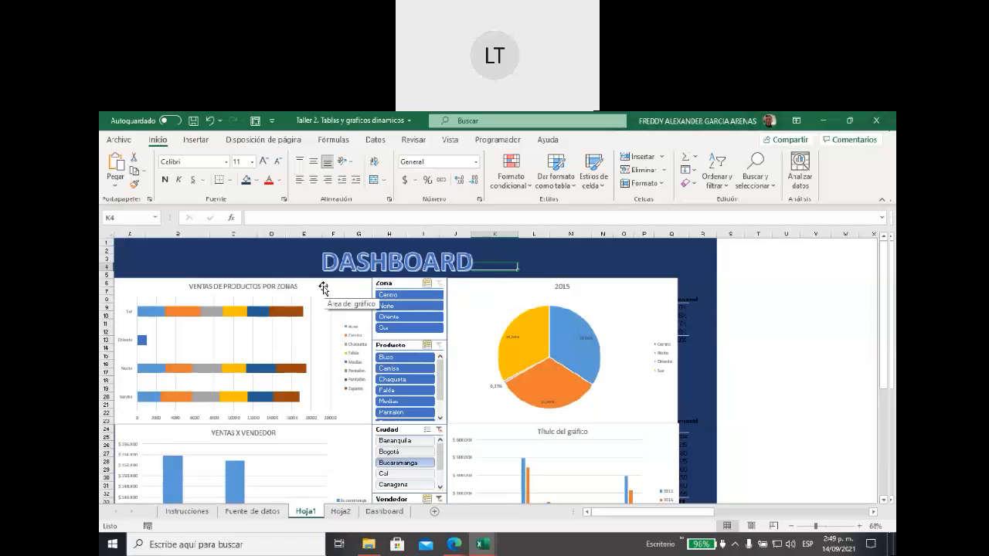
Move the VENTAS DE PRODUCTOS POR ZONAS chart down to view its source pivot table, and return it to its place.
left_click_drag(323, 288, 338, 359)
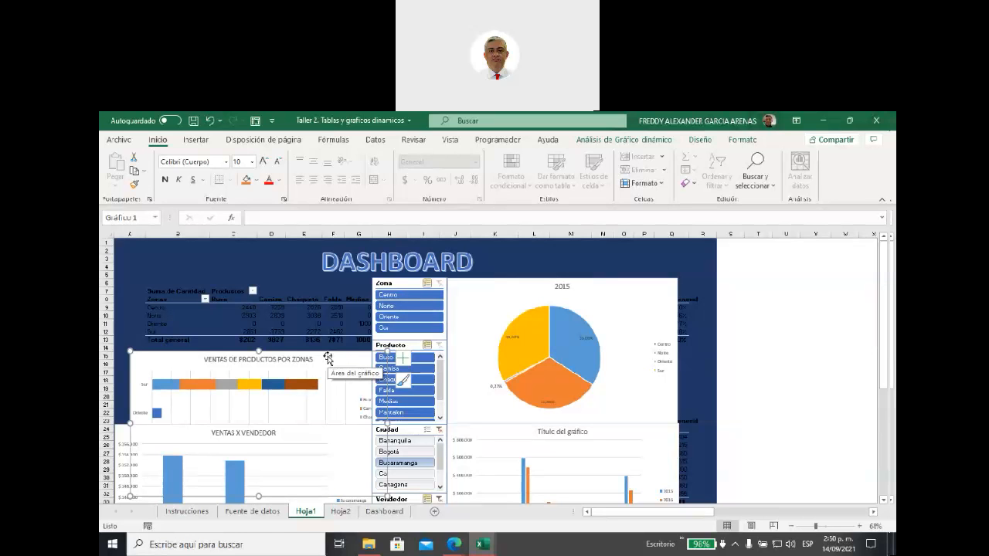
left_click(272, 307)
mouse_move(289, 332)
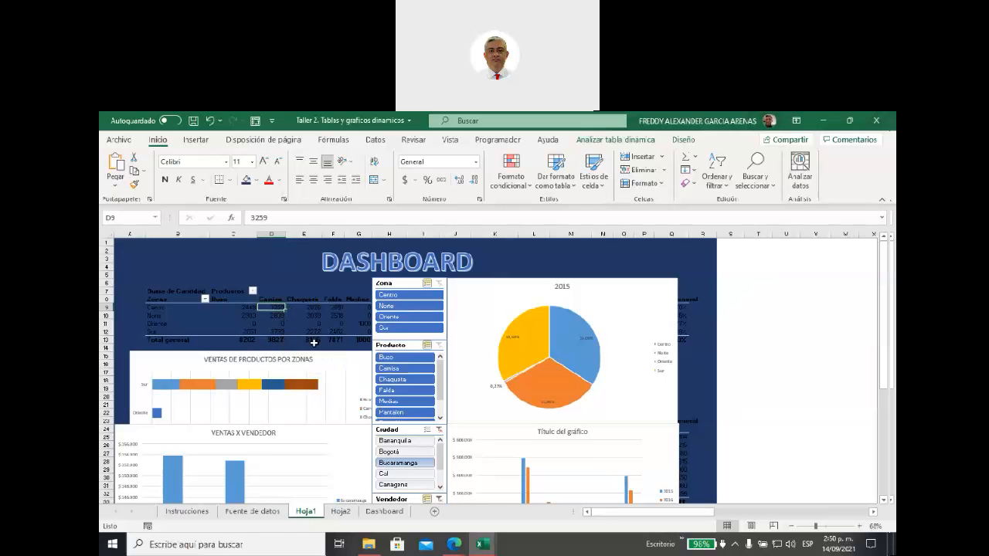
left_click_drag(329, 355, 302, 285)
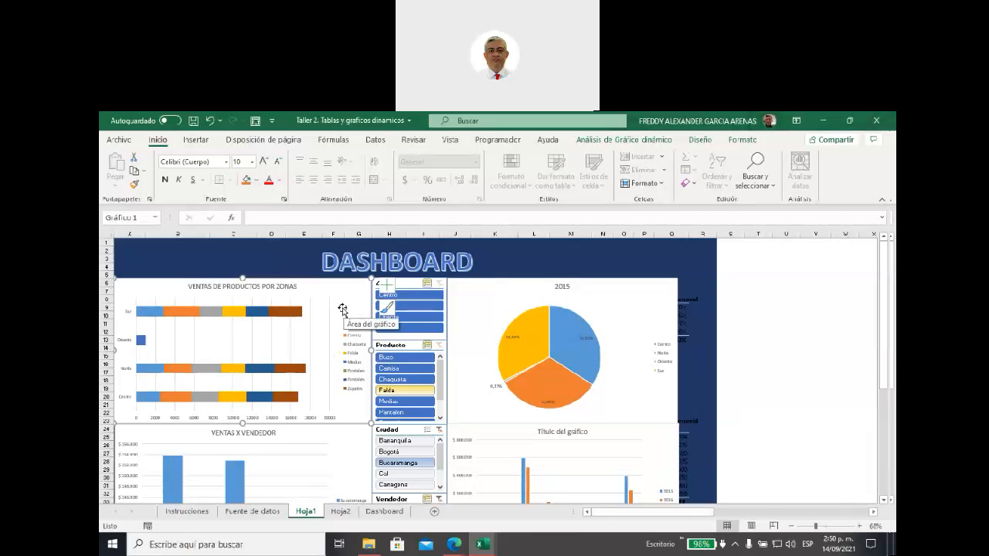
Check the available chart types for the VENTAS DE PRODUCTOS POR ZONAS chart and close the selection without a change.
scroll(341, 310, "down", 2)
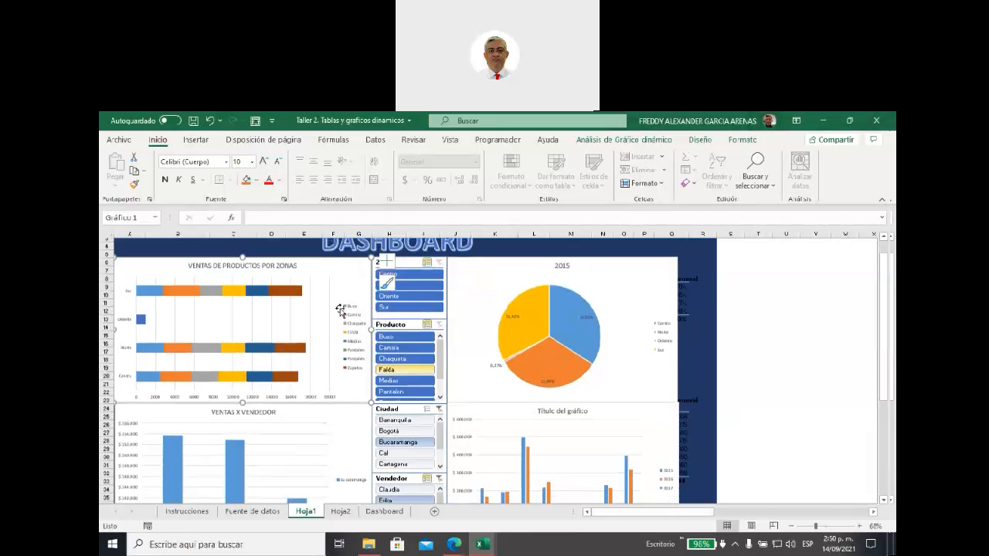
scroll(344, 326, "down", 1)
scroll(344, 329, "up", 1)
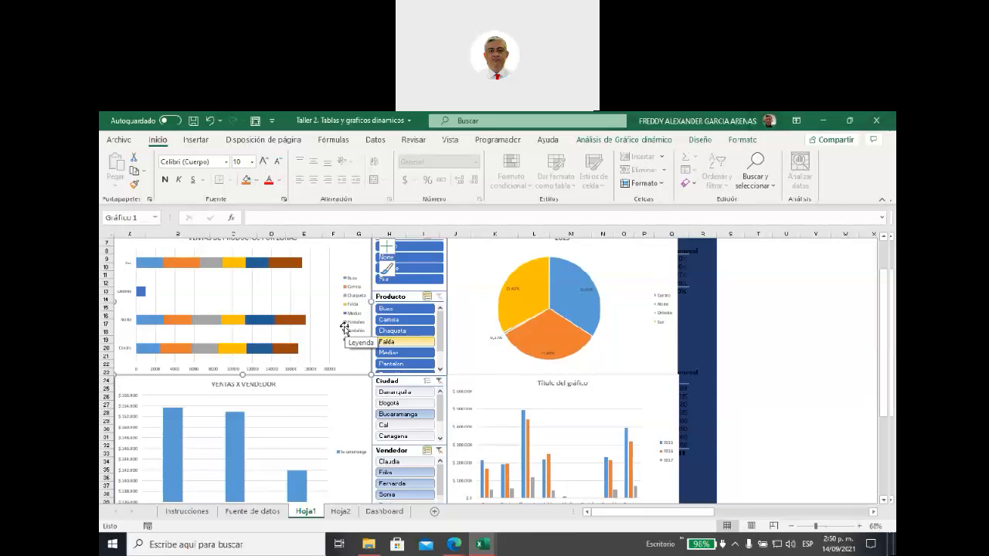
scroll(344, 326, "up", 2)
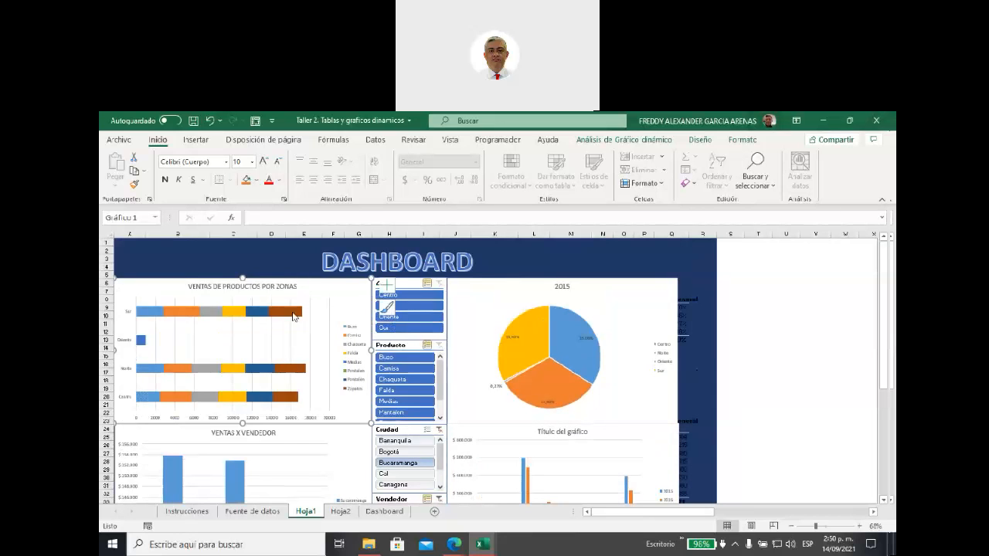
right_click(338, 307)
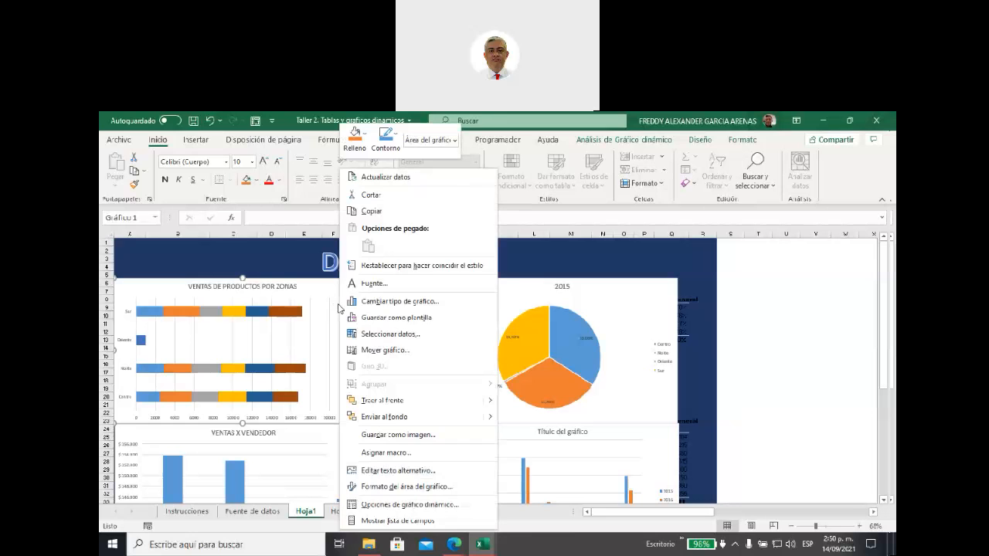
left_click(373, 303)
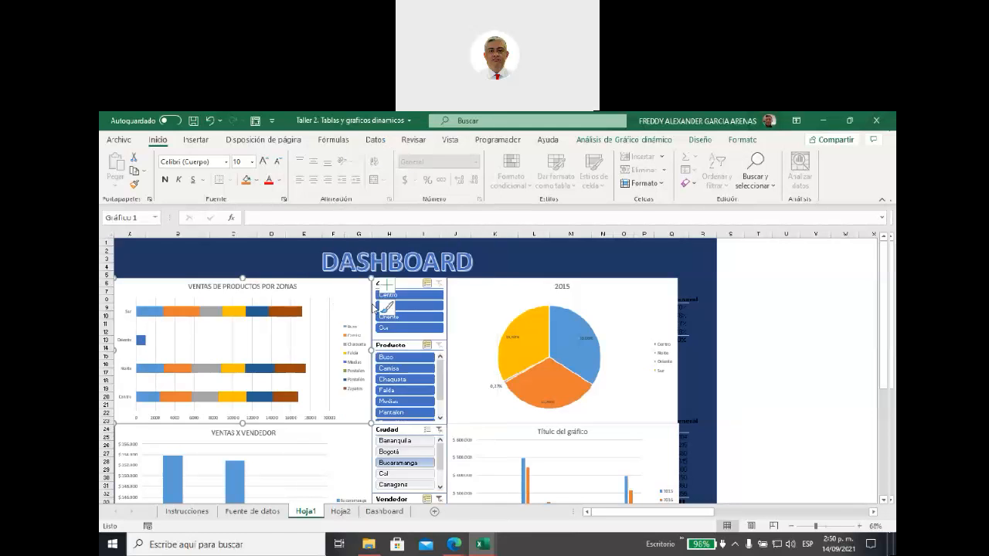
left_click_drag(403, 158, 423, 198)
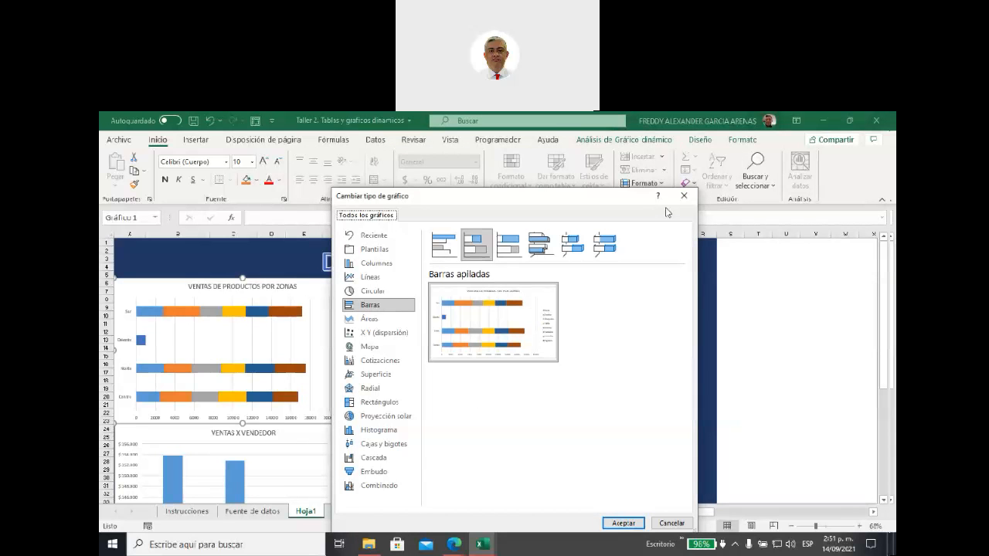
left_click(684, 196)
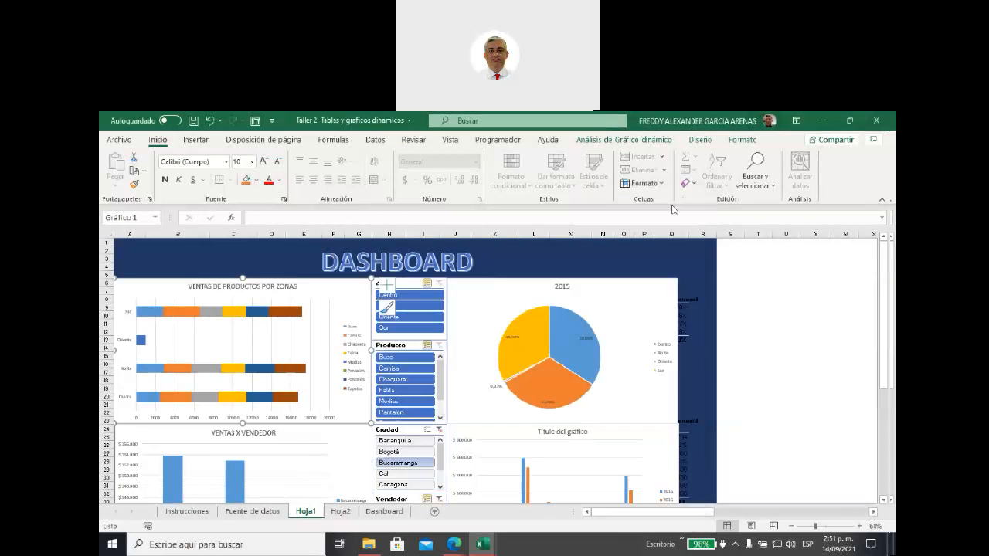
Examine the titles, legends and available chart elements of the VENTAS DE PRODUCTOS POR ZONAS bar chart and the 2015 pie chart.
left_click(195, 141)
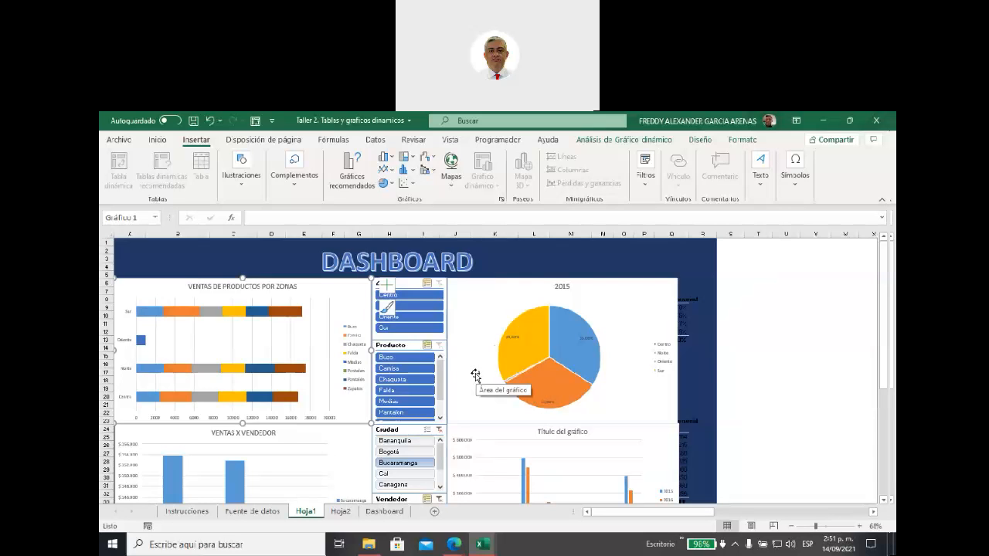
left_click(563, 286)
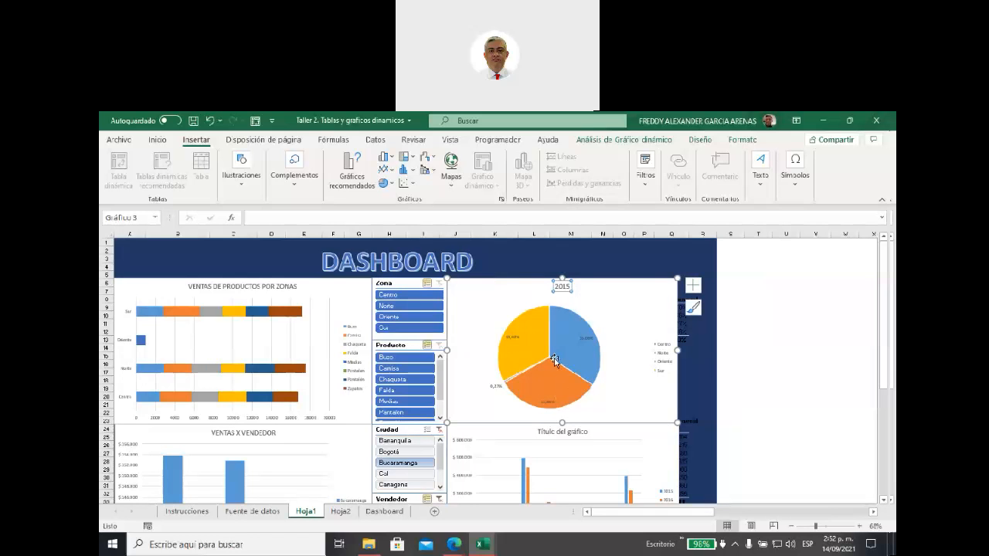
mouse_move(554, 360)
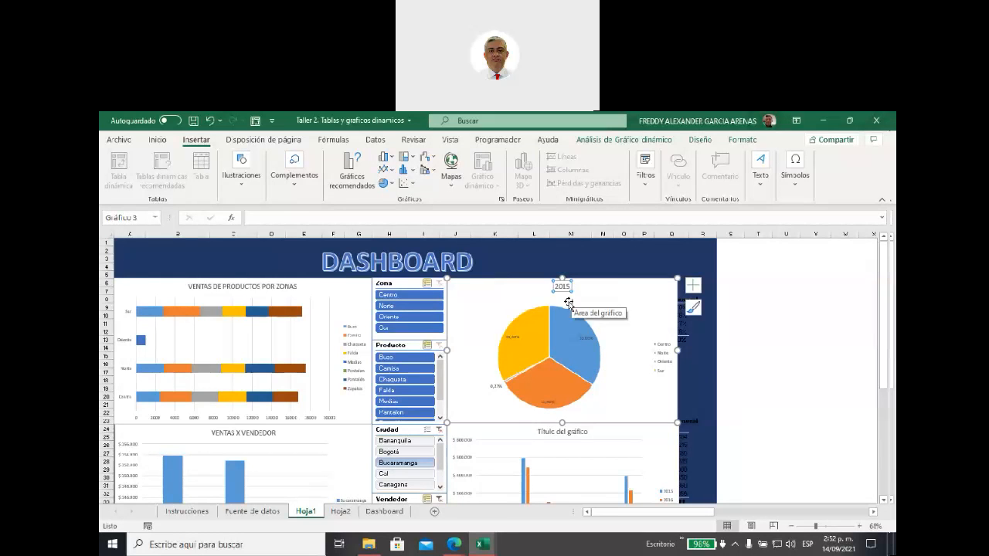
mouse_move(511, 328)
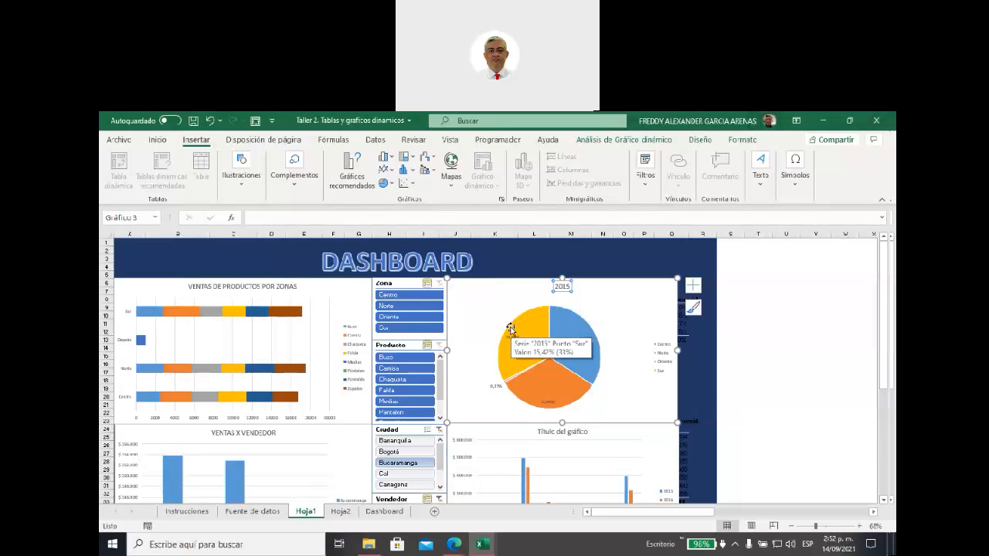
left_click(266, 288)
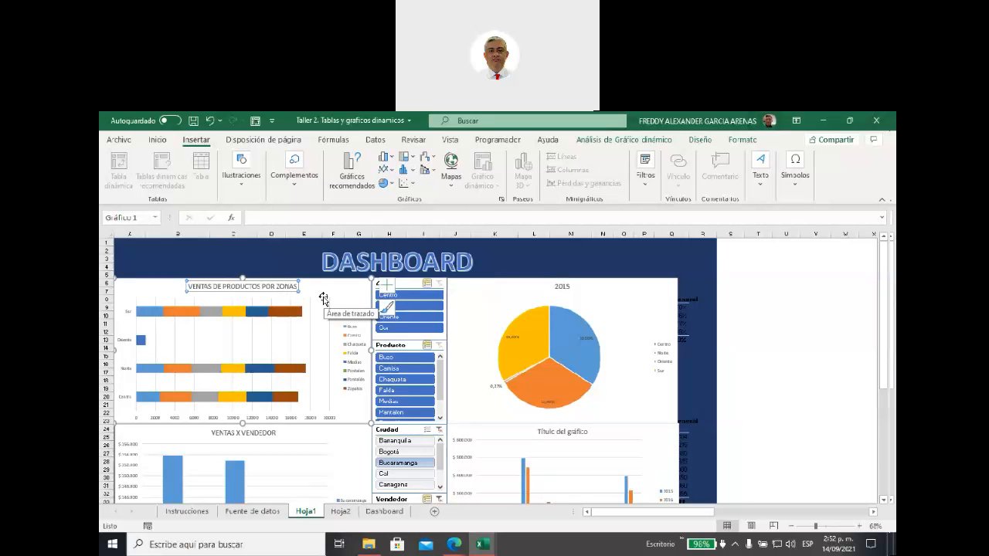
left_click(345, 338)
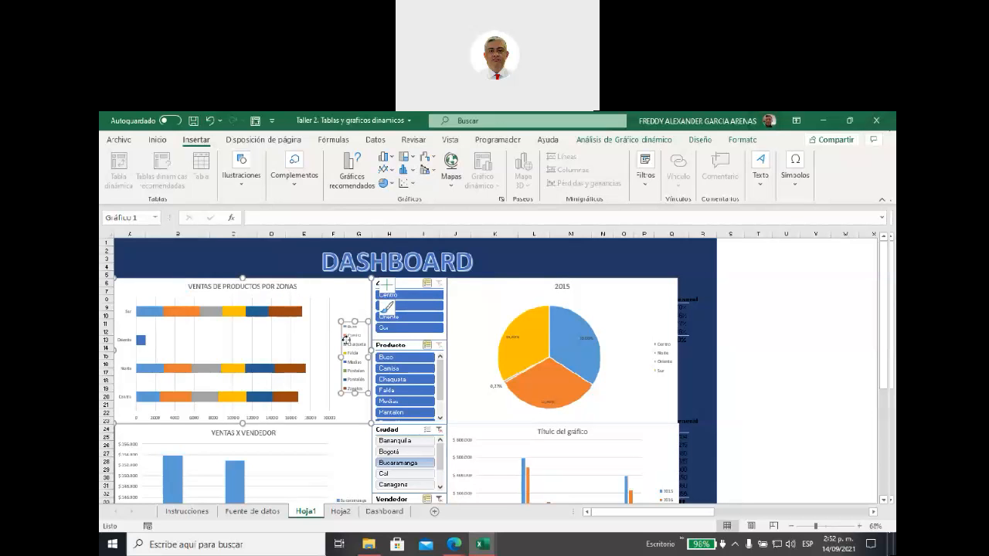
left_click(386, 286)
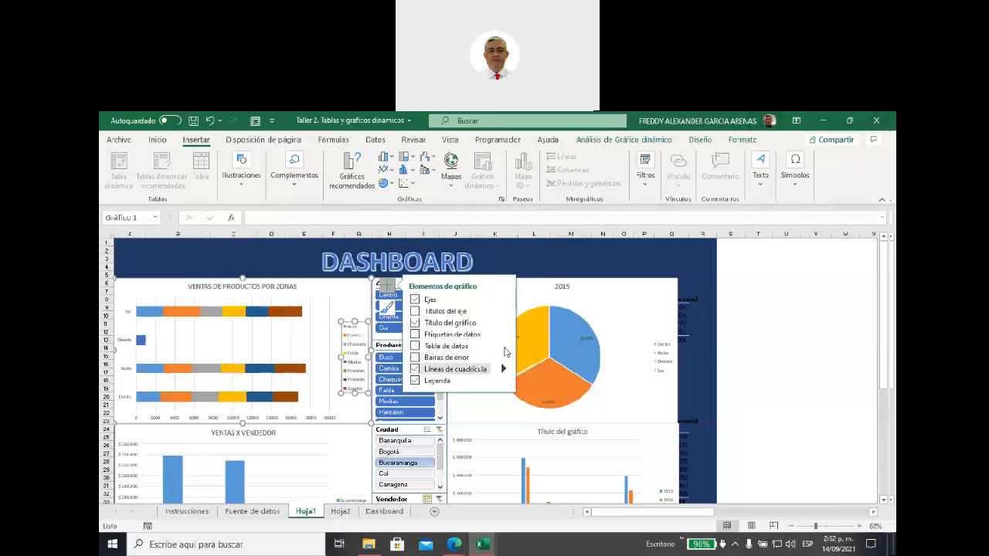
left_click(587, 310)
left_click(693, 285)
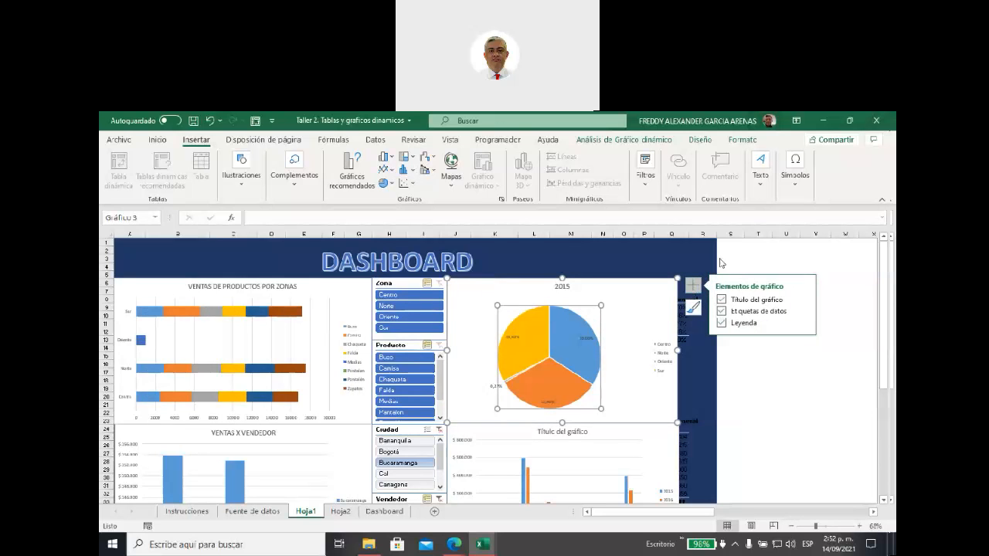
left_click(693, 286)
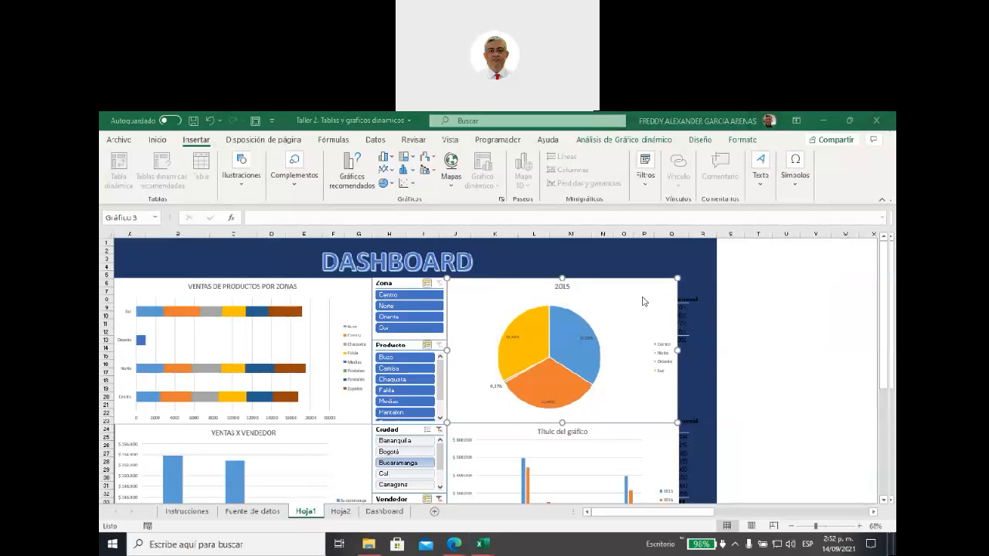
Remove the legend from the 2015 pie chart and enlarge its plot area within the chart frame.
left_click(693, 286)
left_click(721, 323)
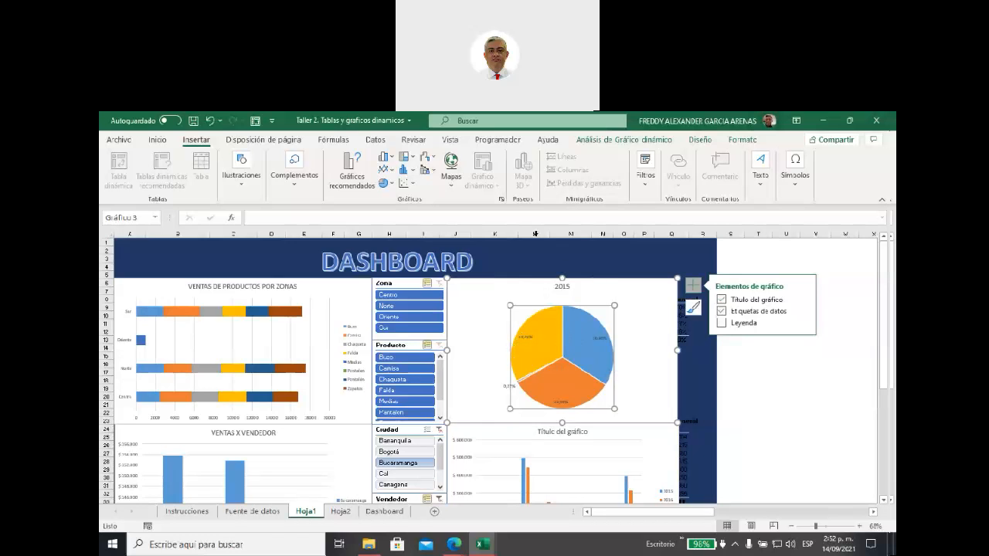
mouse_move(510, 306)
left_mouse_down()
mouse_move(484, 294)
mouse_move(498, 308)
left_mouse_up()
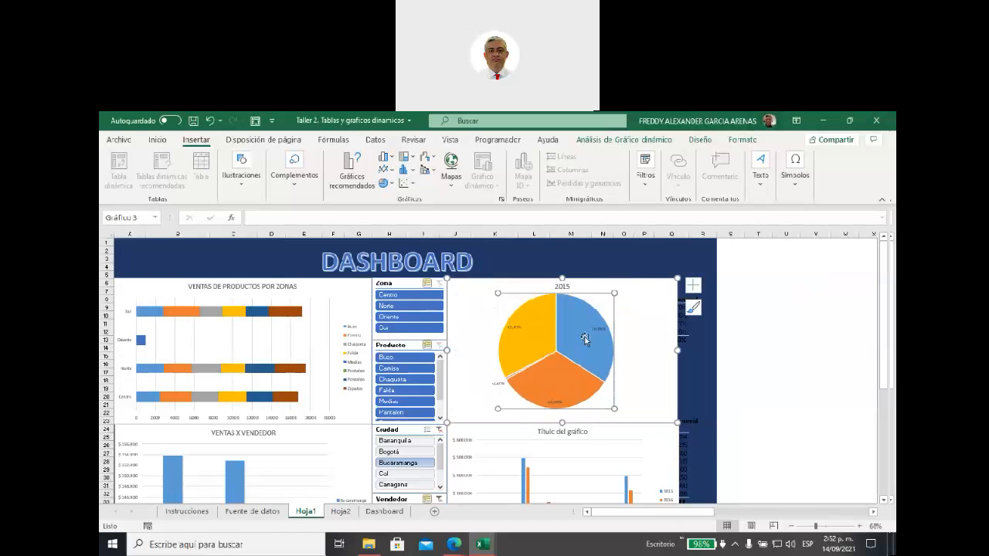
left_click_drag(615, 410, 622, 418)
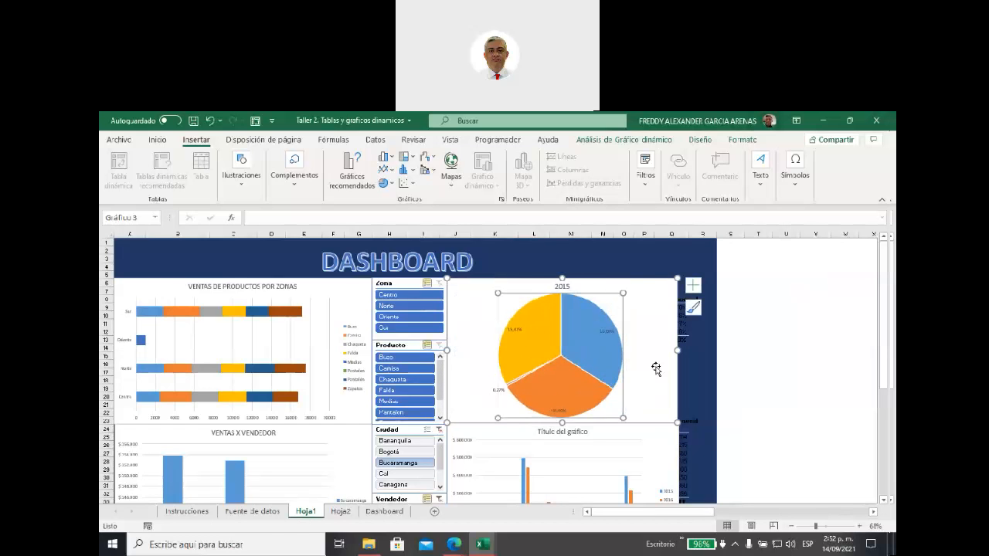
left_click(645, 338)
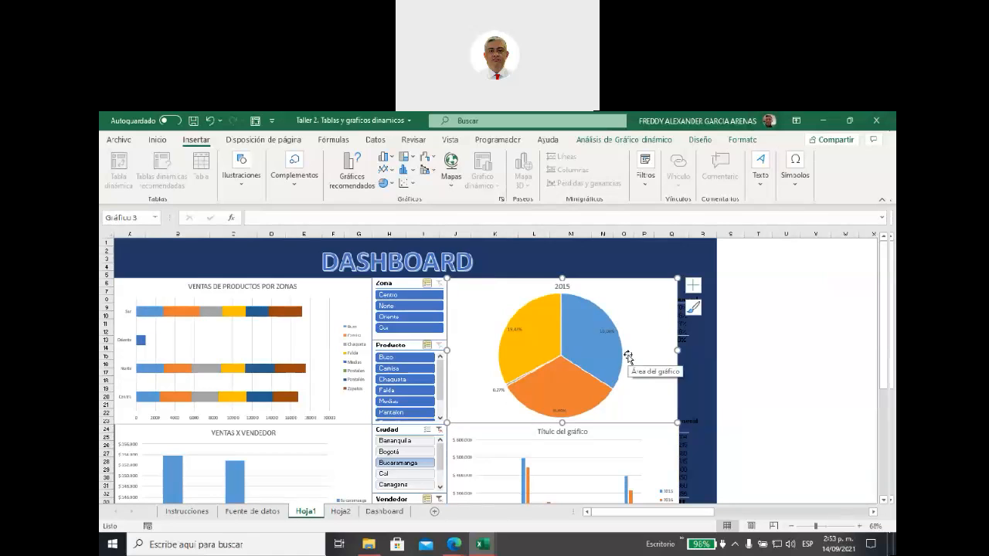
Position the data labels of the 2015 pie chart outside the slices.
left_click(516, 331)
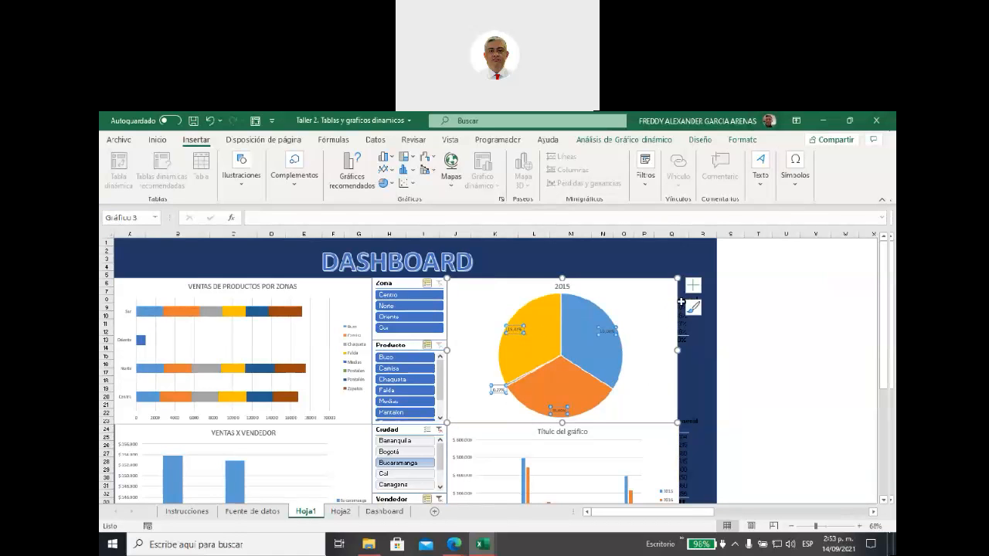
left_click(692, 286)
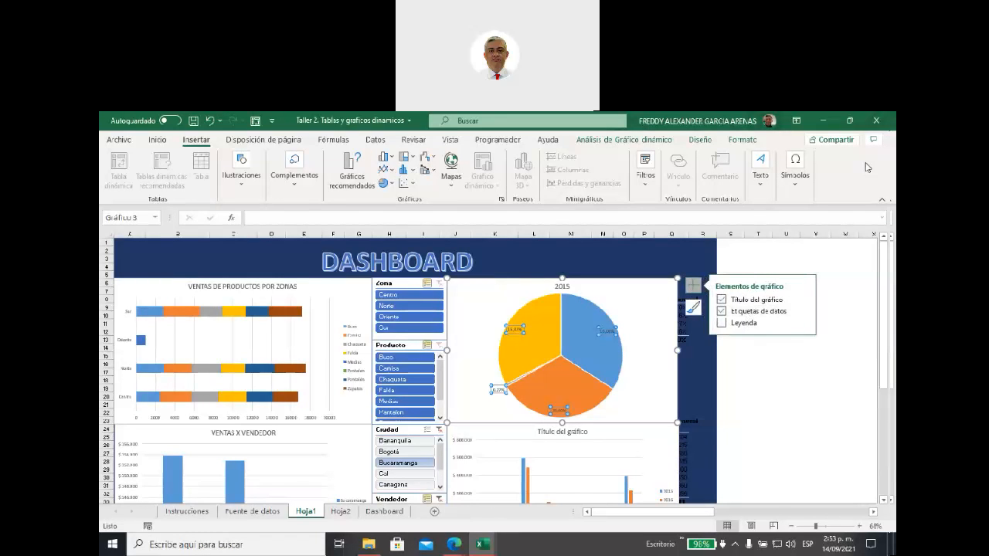
left_click(801, 320)
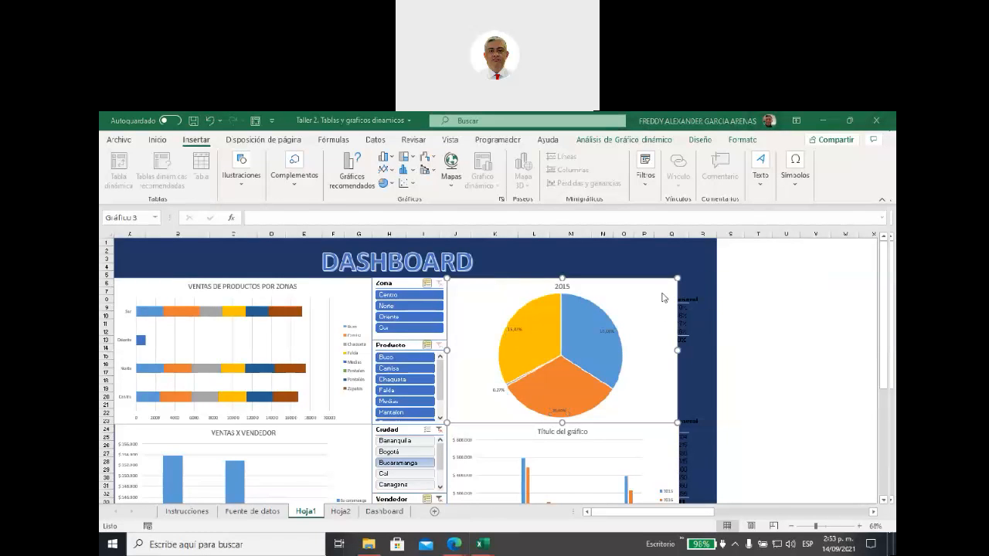
left_click(693, 285)
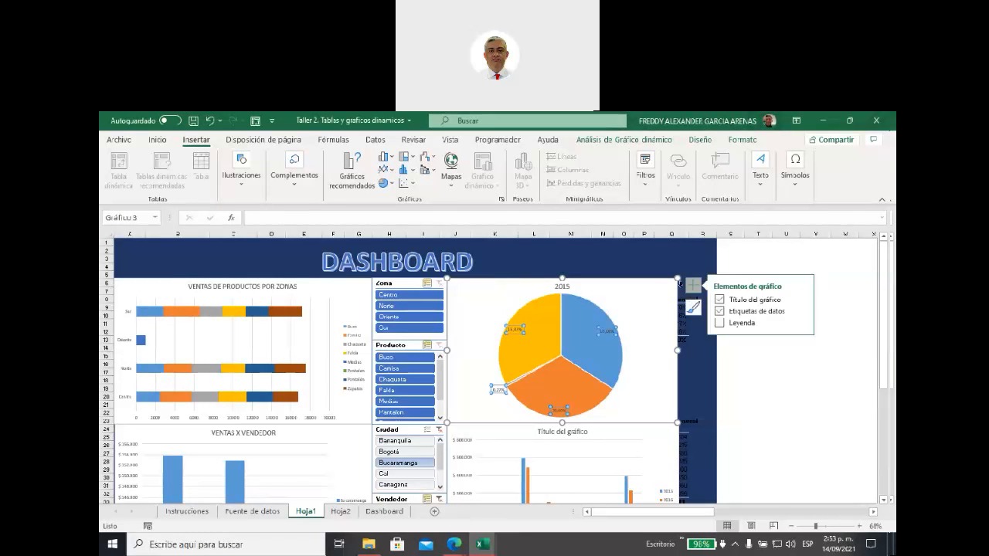
left_click(803, 312)
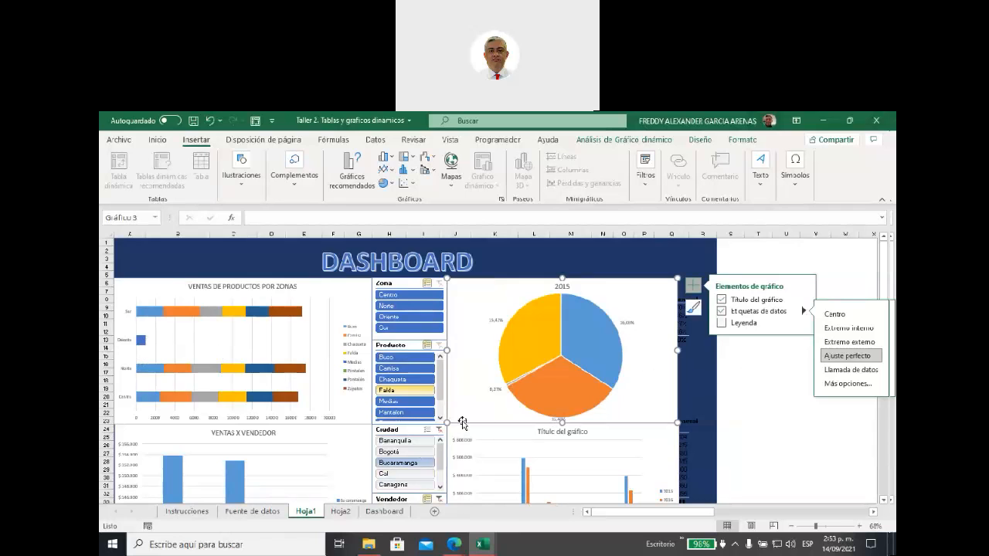
Hide the primary vertical axis of the VENTAS X VENDEDOR column chart.
scroll(468, 398, "down", 3)
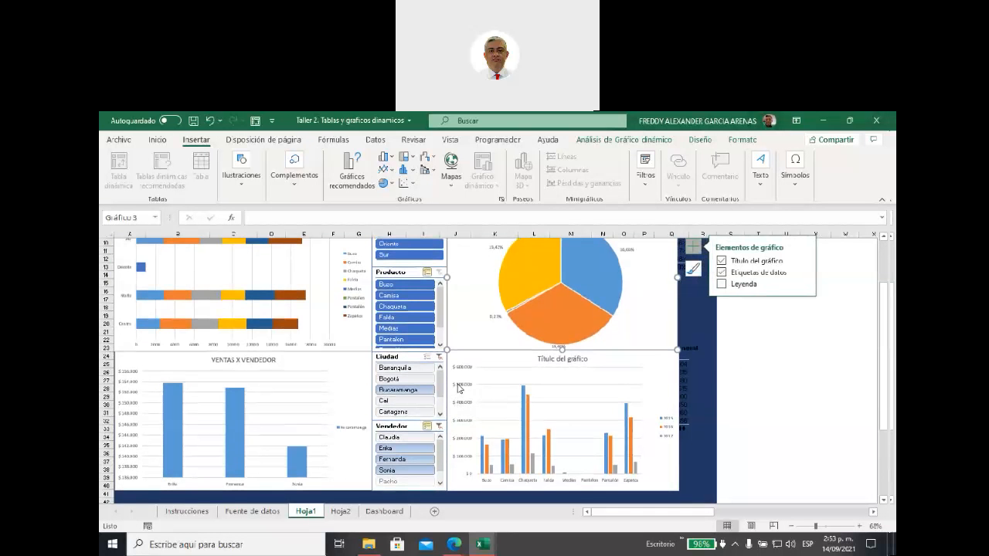
left_click(460, 391)
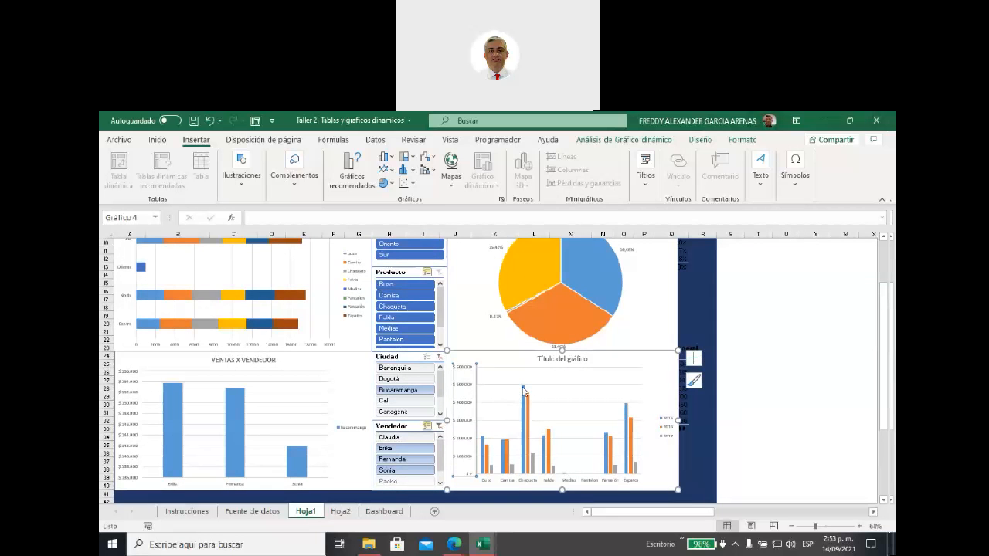
left_click(132, 375)
left_click(386, 359)
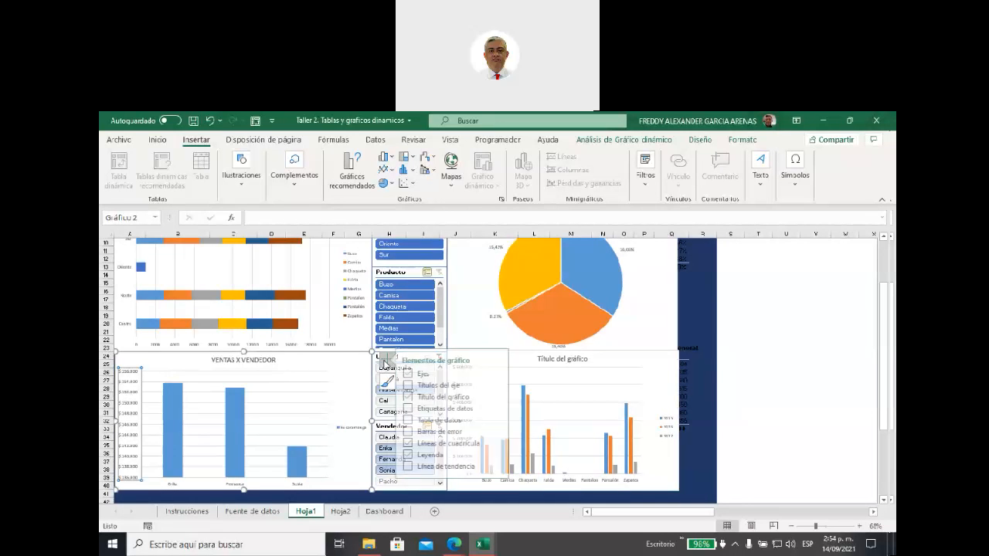
left_click(504, 375)
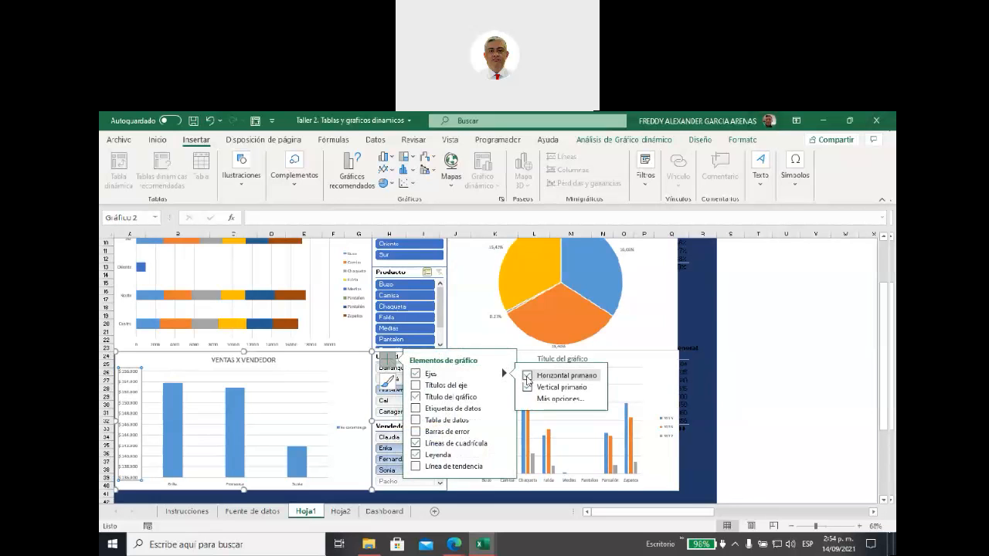
left_click(528, 376)
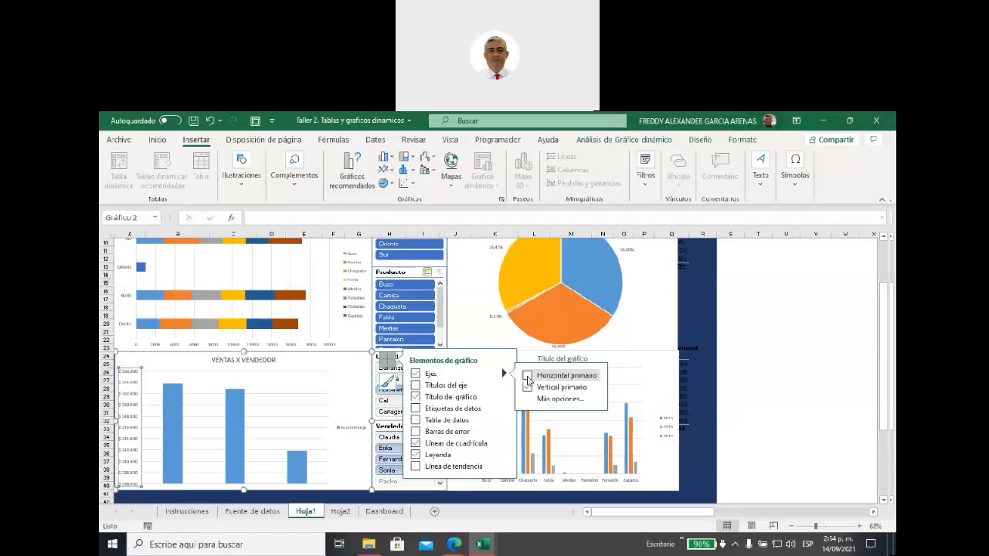
left_click(527, 387)
left_click(528, 375)
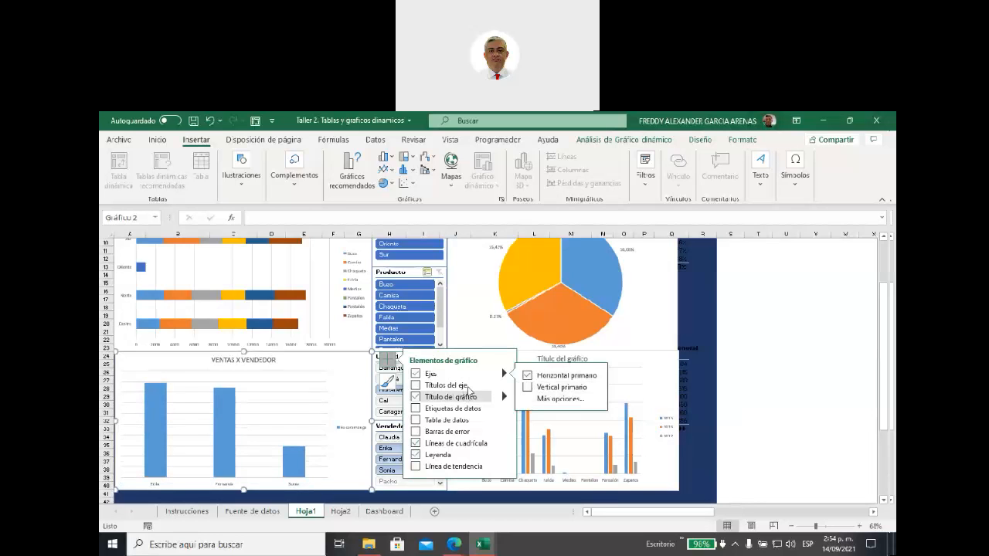
left_click(472, 385)
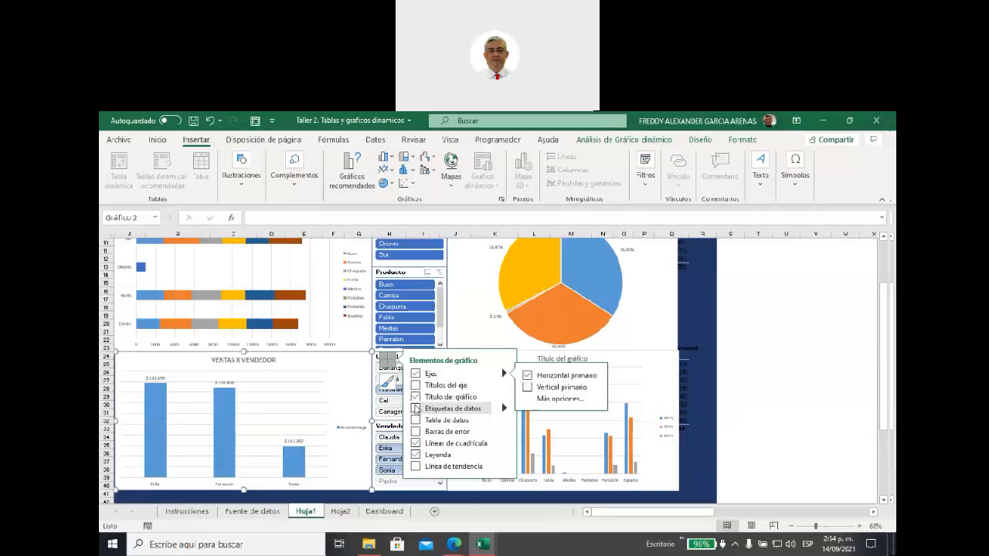
Show data labels on the VENTAS X VENDEDOR column chart and remove its legend.
left_click(417, 409)
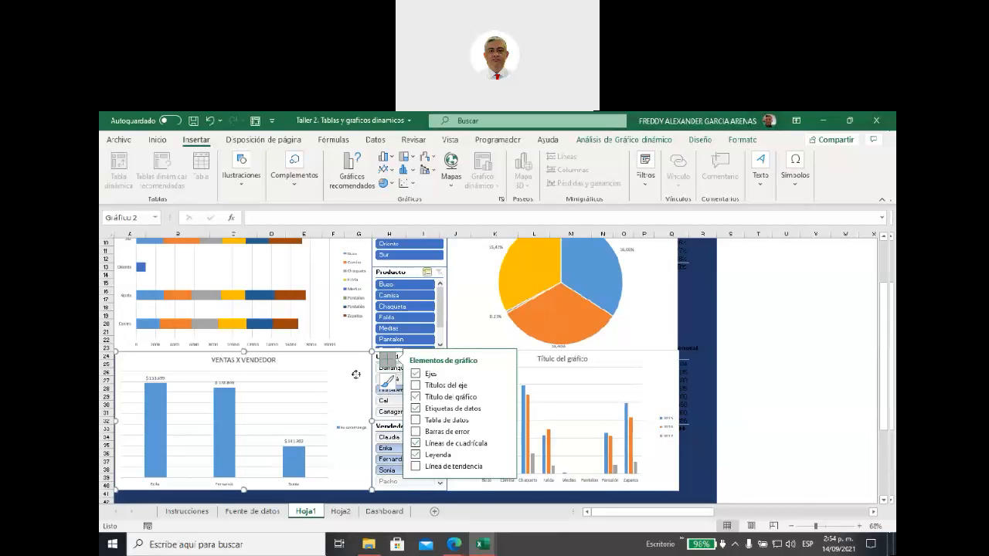
left_click(417, 456)
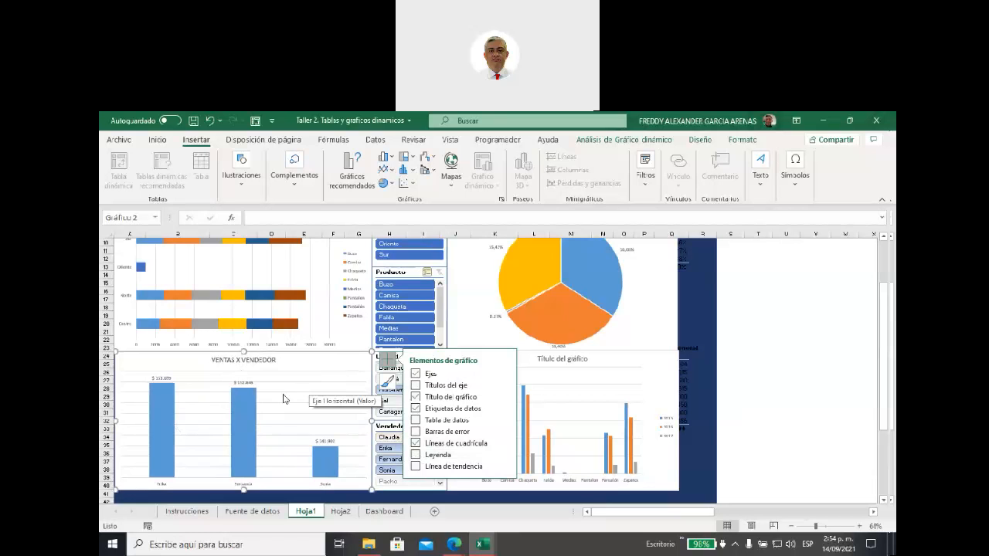
Delete the horizontal gridlines from the VENTAS X VENDEDOR column chart.
left_click(302, 371)
left_click(304, 385)
key("Delete")
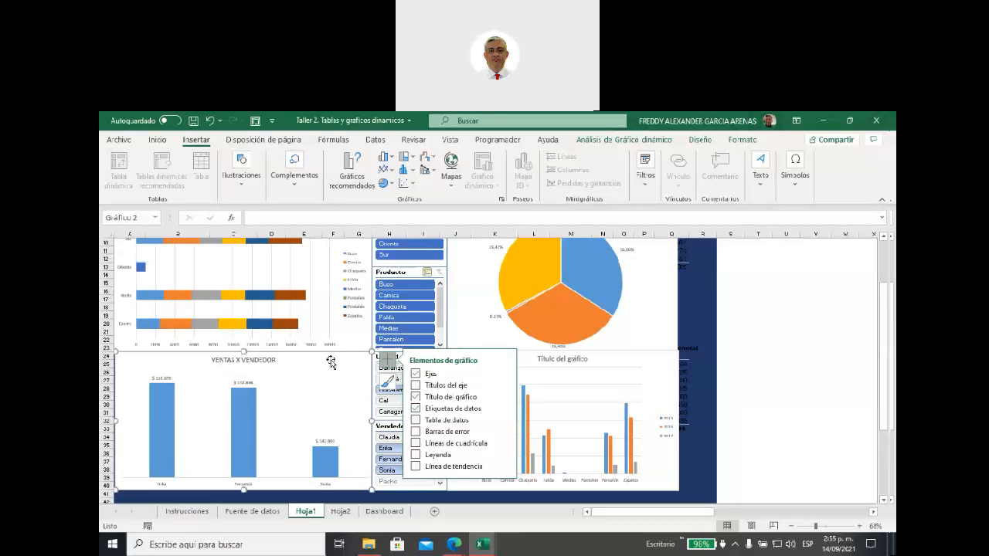
left_click(353, 374)
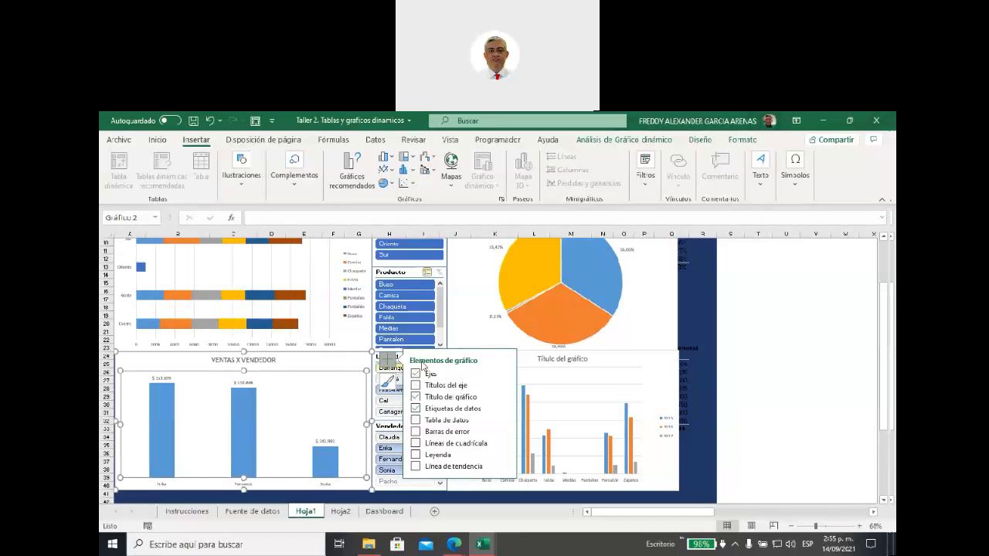
left_click(473, 321)
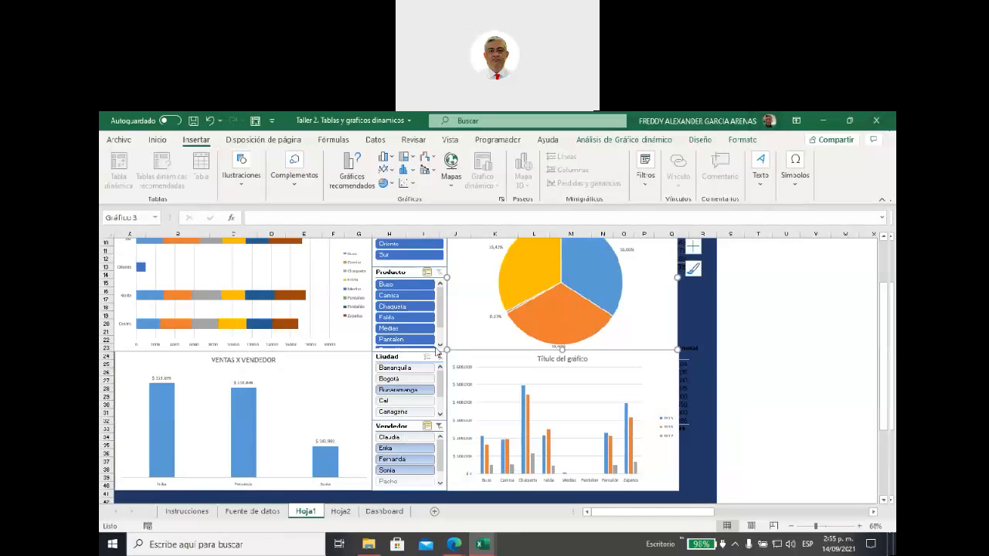
left_click(408, 357)
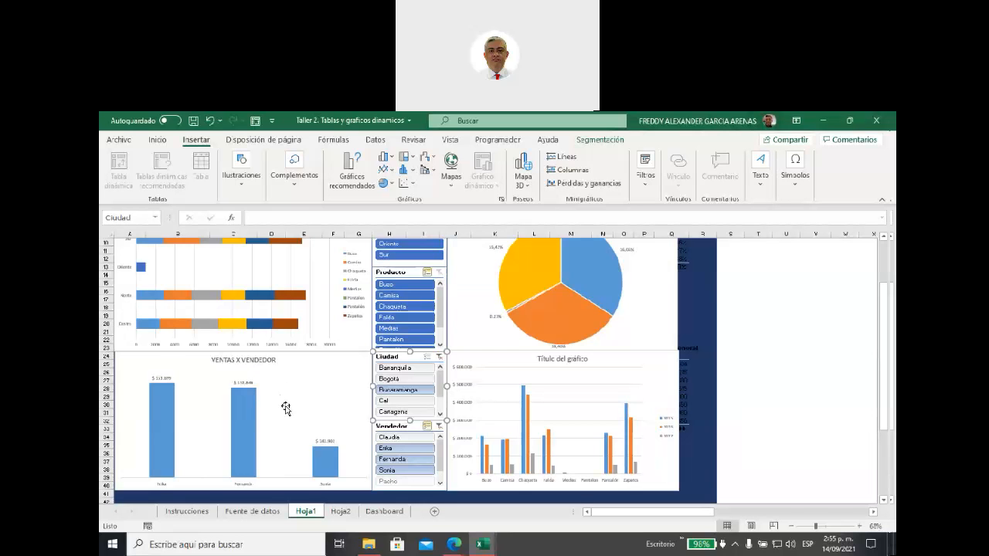
left_click(328, 398)
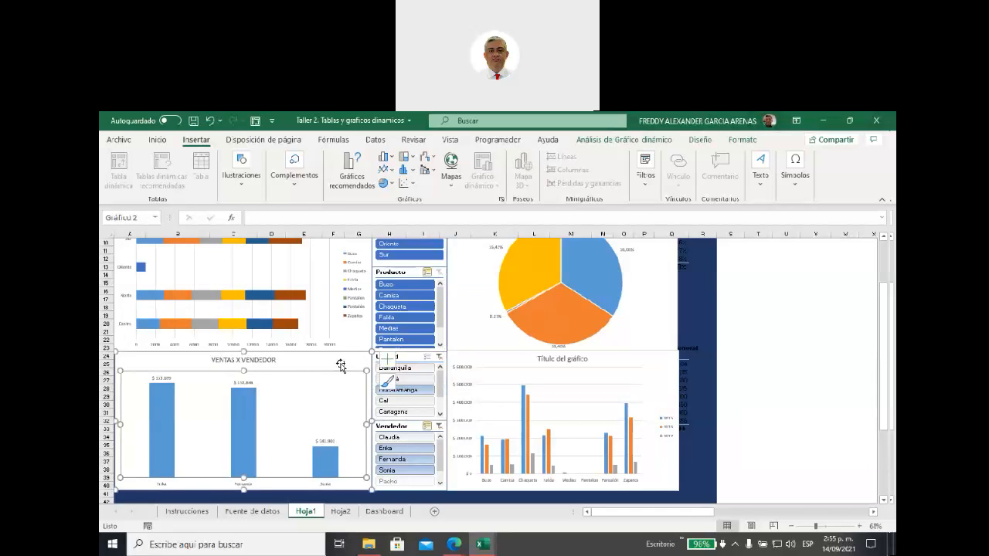
left_click(338, 366)
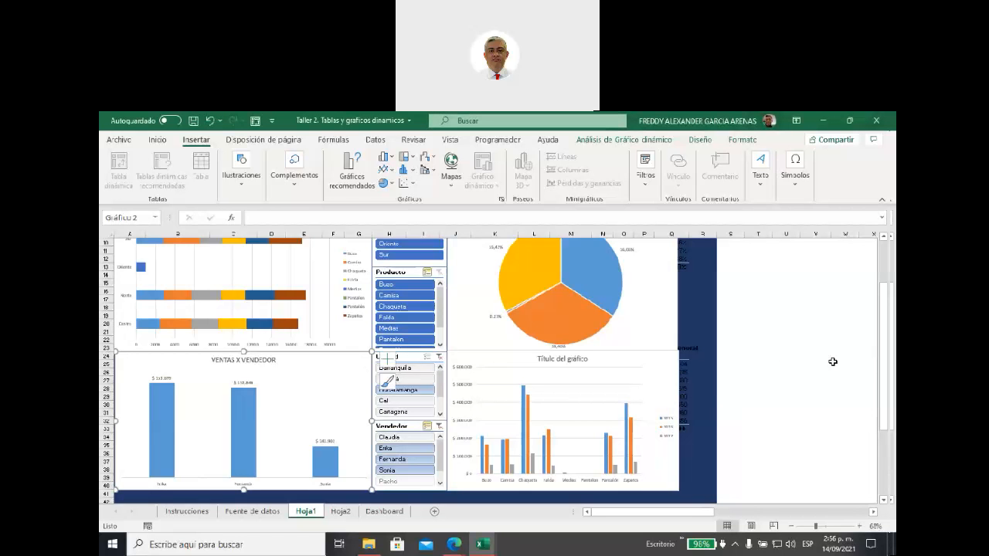
scroll(853, 360, "up", 2)
scroll(425, 398, "up", 1)
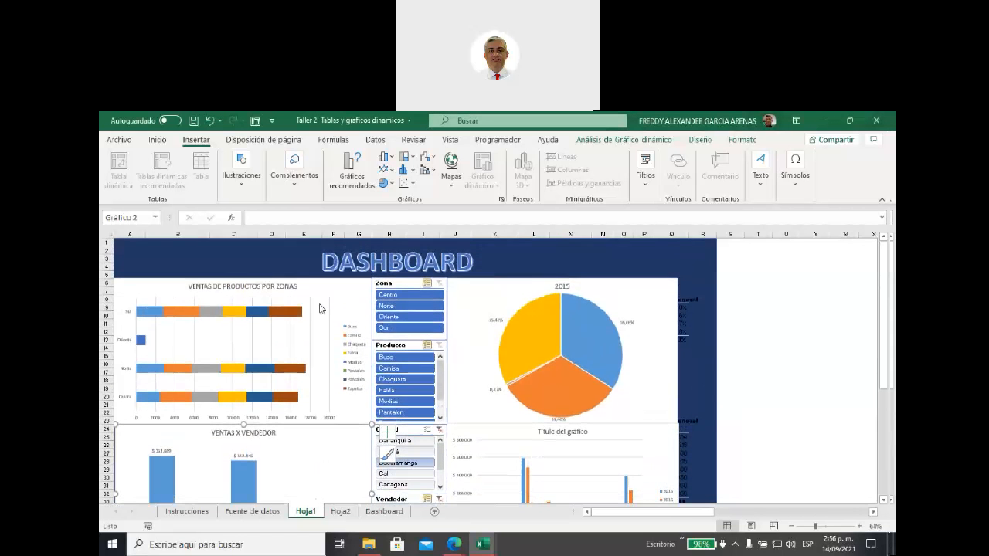
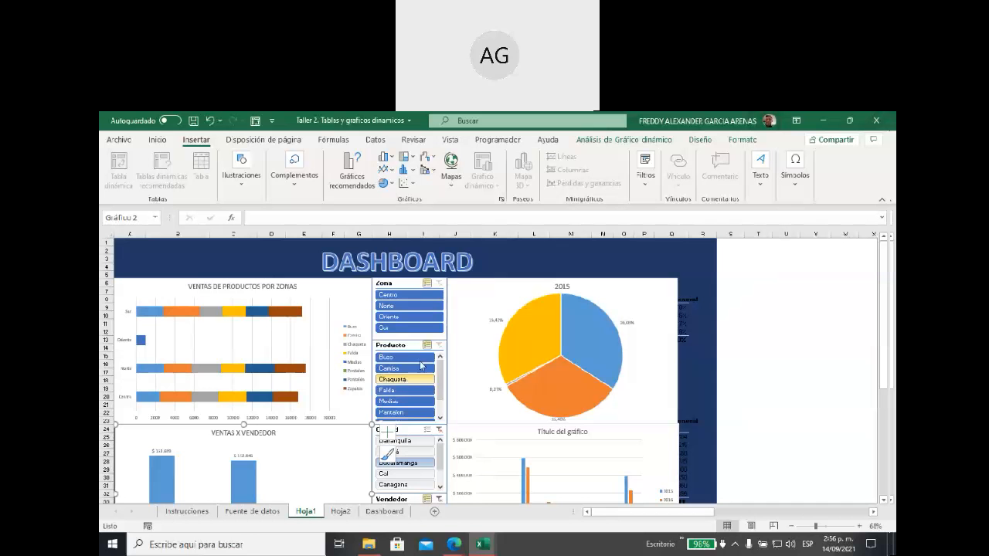
Turn off multiple selection on the Producto slicer of the dashboard.
left_click(859, 526)
left_click(859, 526)
left_click(859, 526)
left_click(860, 526)
left_click(859, 526)
left_click(859, 526)
left_click(859, 526)
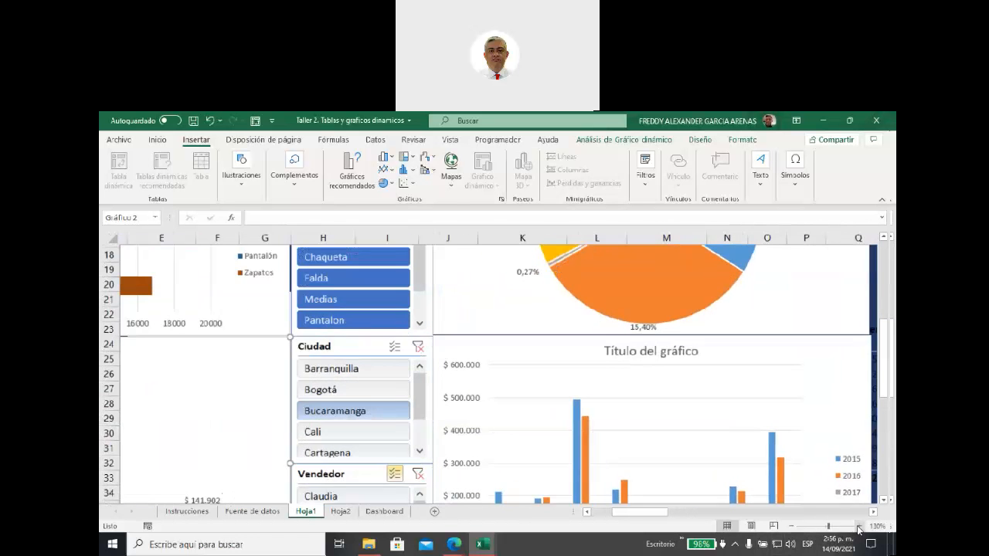
left_click_drag(641, 518, 628, 518)
scroll(682, 459, "up", 3)
scroll(682, 459, "up", 1)
scroll(680, 459, "down", 1)
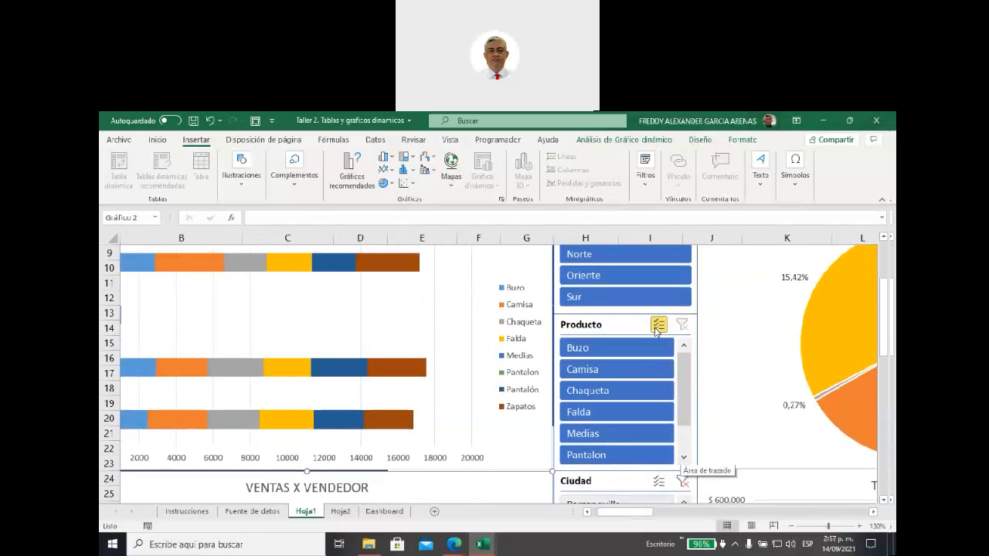
left_click(658, 327)
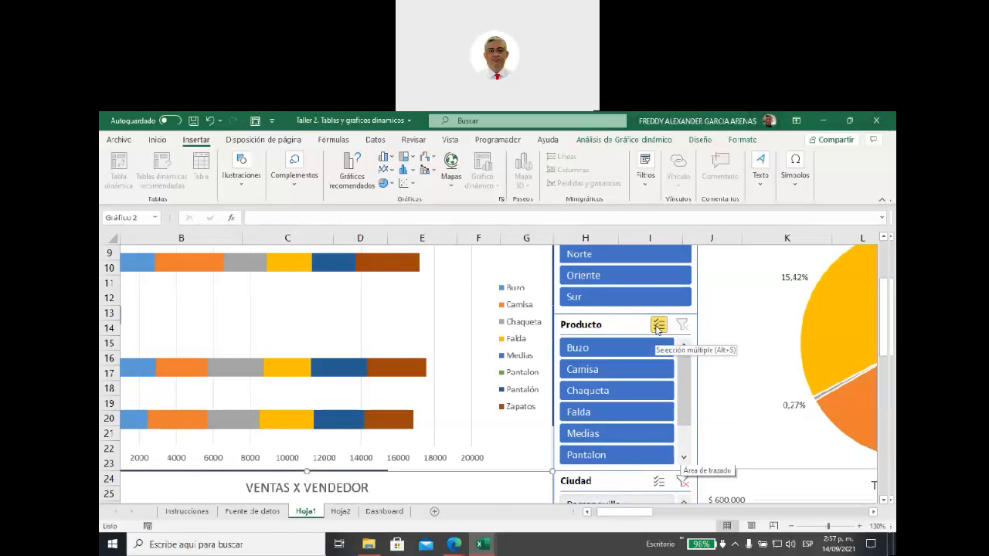
left_click(658, 326)
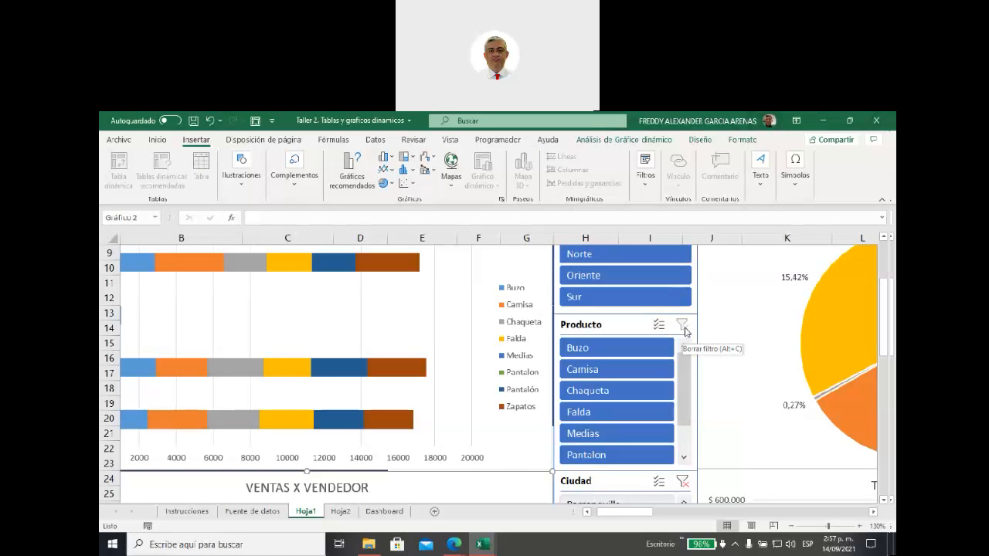
Examine the commands and settings available for the Producto and Zona slicers.
right_click(619, 328)
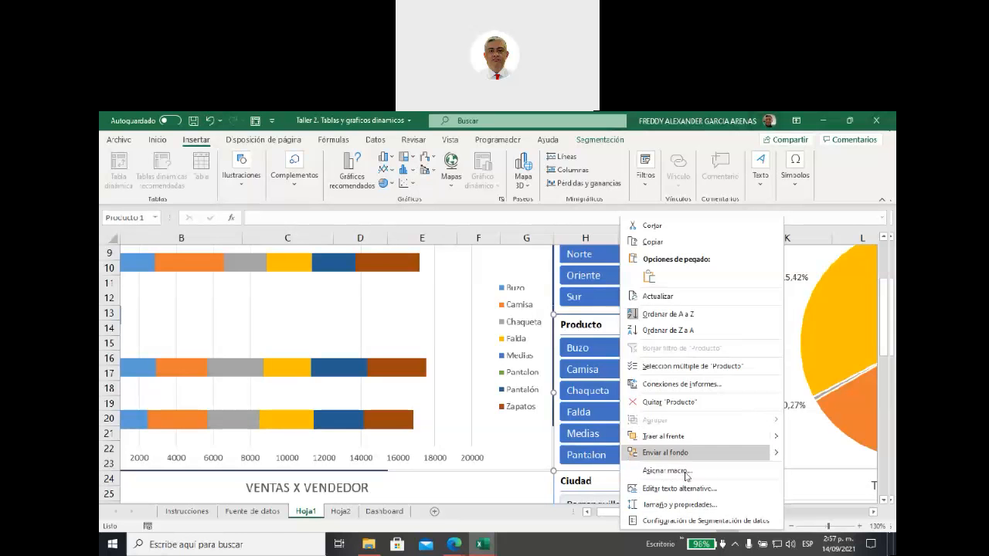
left_click(611, 326)
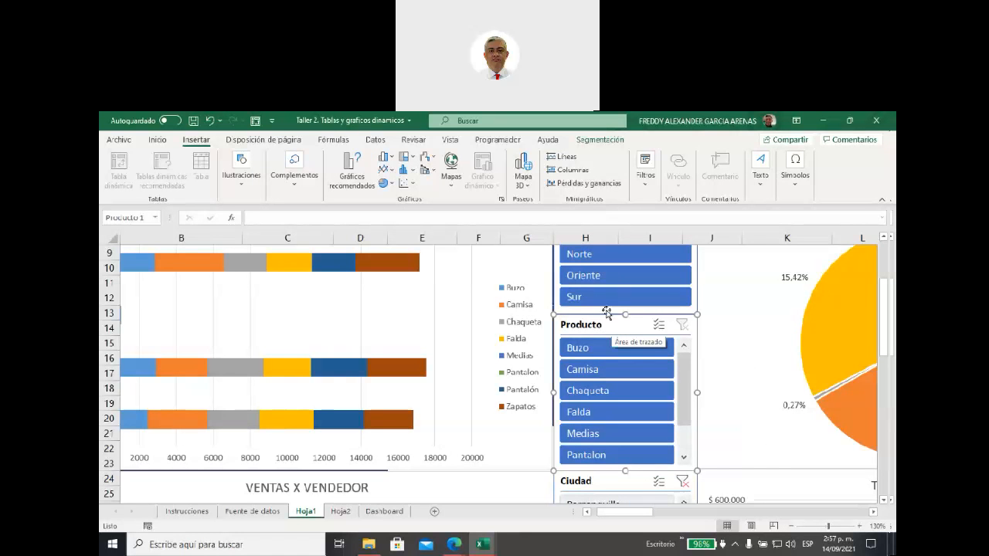
left_click(595, 142)
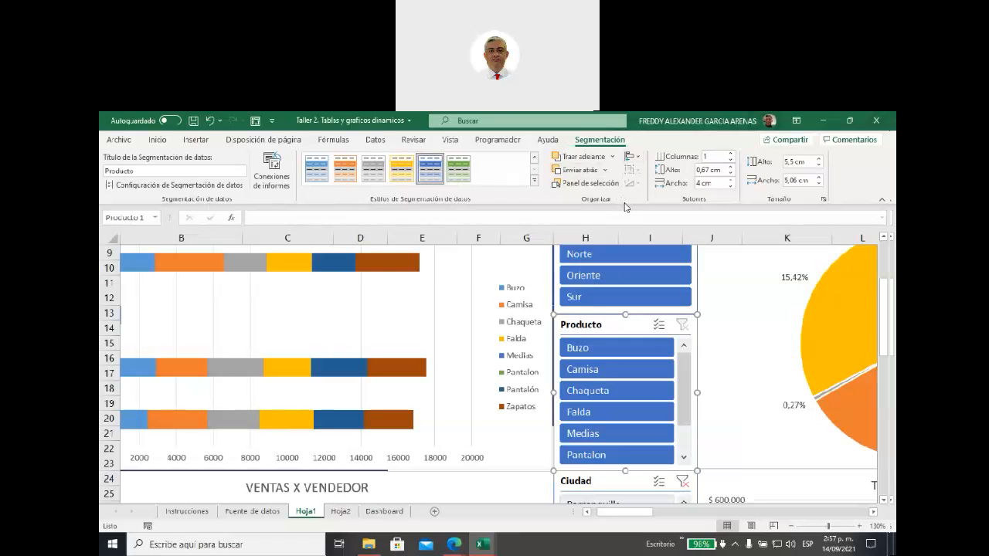
right_click(661, 327)
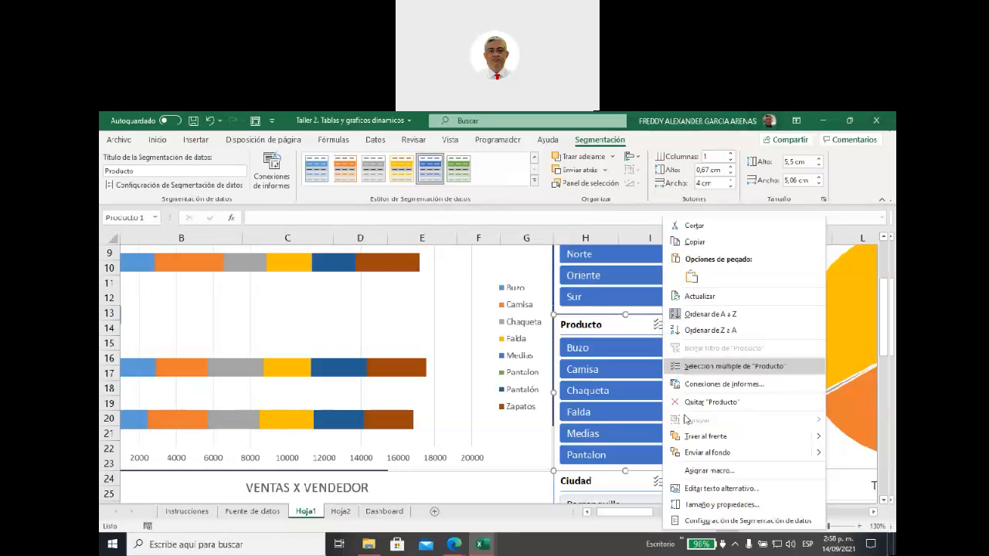
left_click(629, 325)
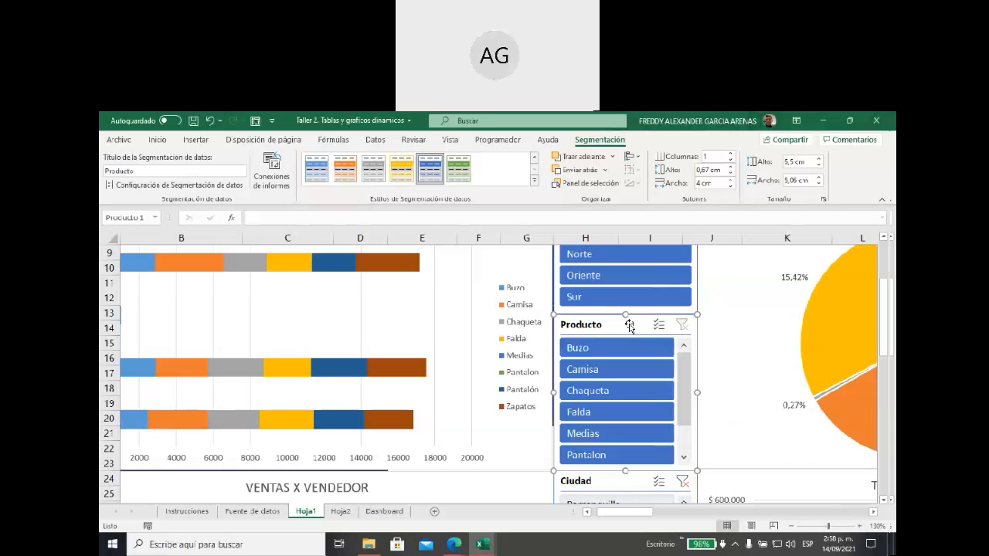
left_click_drag(888, 327, 889, 286)
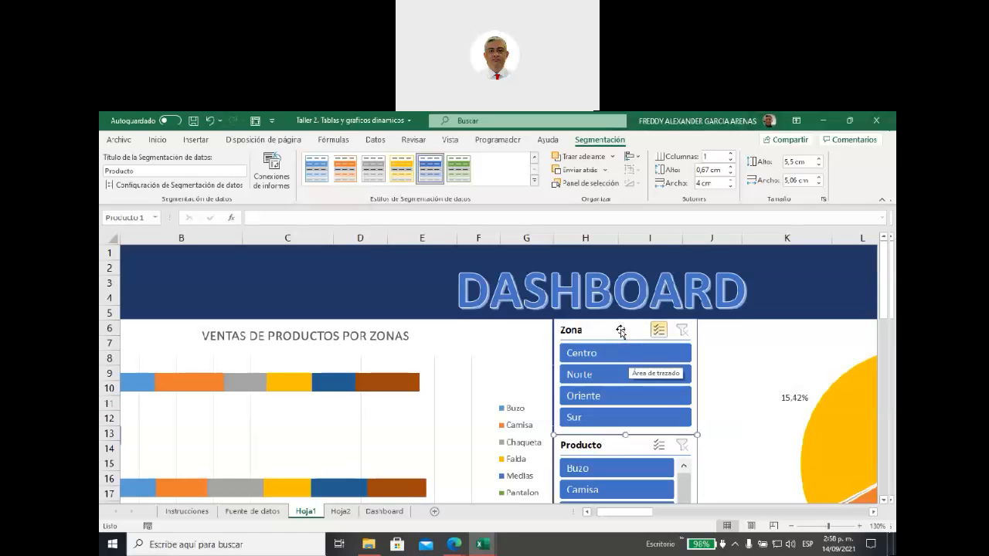
left_click(622, 332)
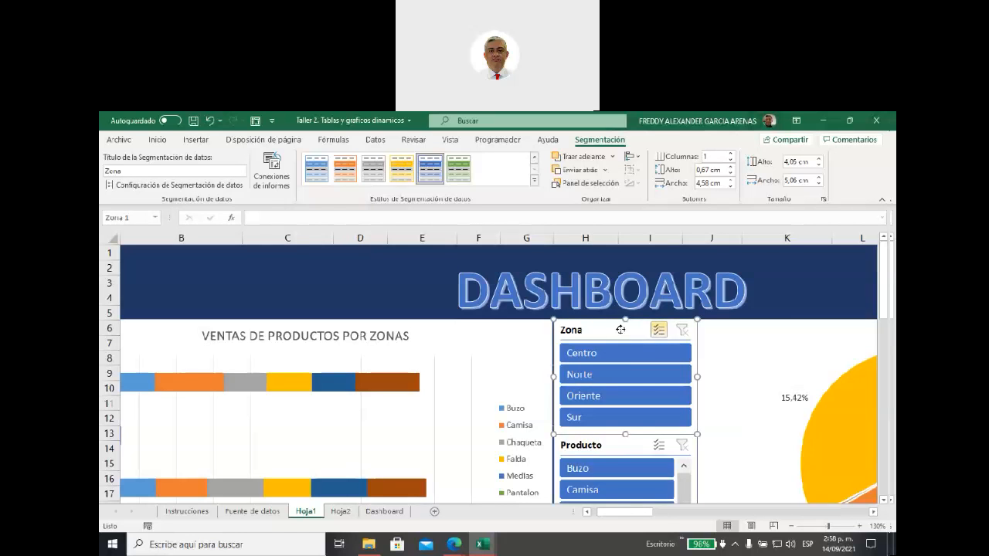
right_click(622, 332)
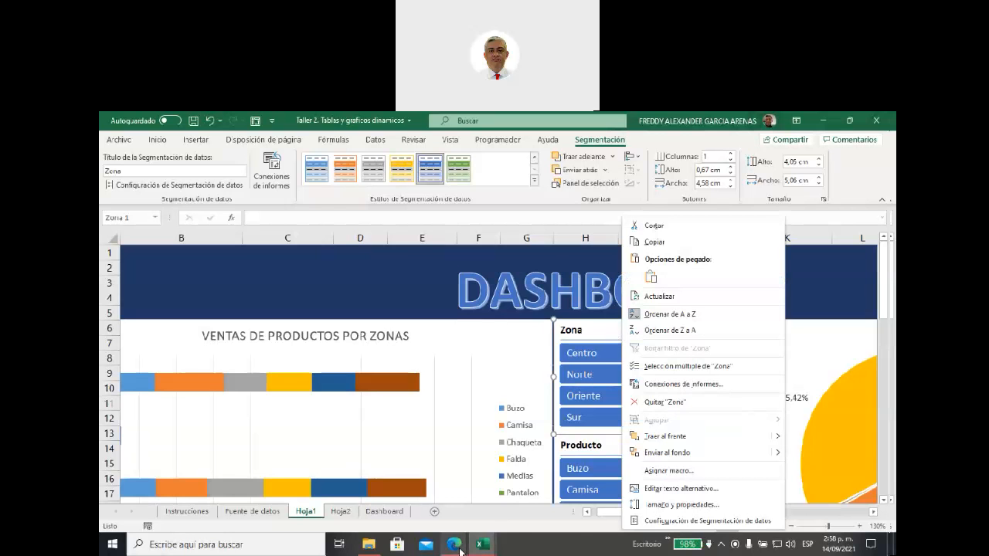
Switch to the Edge course page for Unidad 2- Tablas y gráficos dinámicos, review its table of contents and criteria, and return to the Excel workbook.
mouse_move(459, 551)
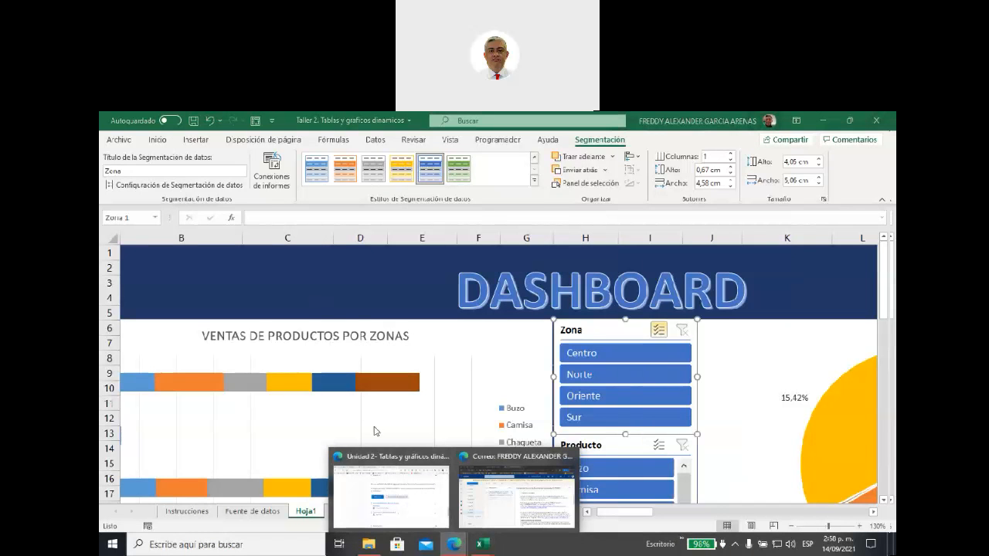
left_click(398, 488)
scroll(254, 345, "up", 10)
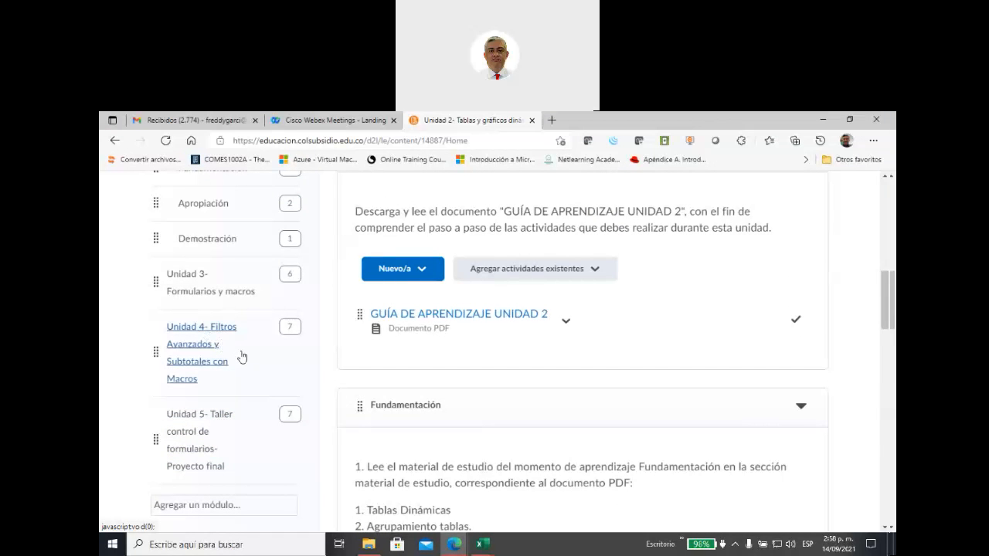
scroll(245, 363, "up", 1)
scroll(248, 368, "up", 3)
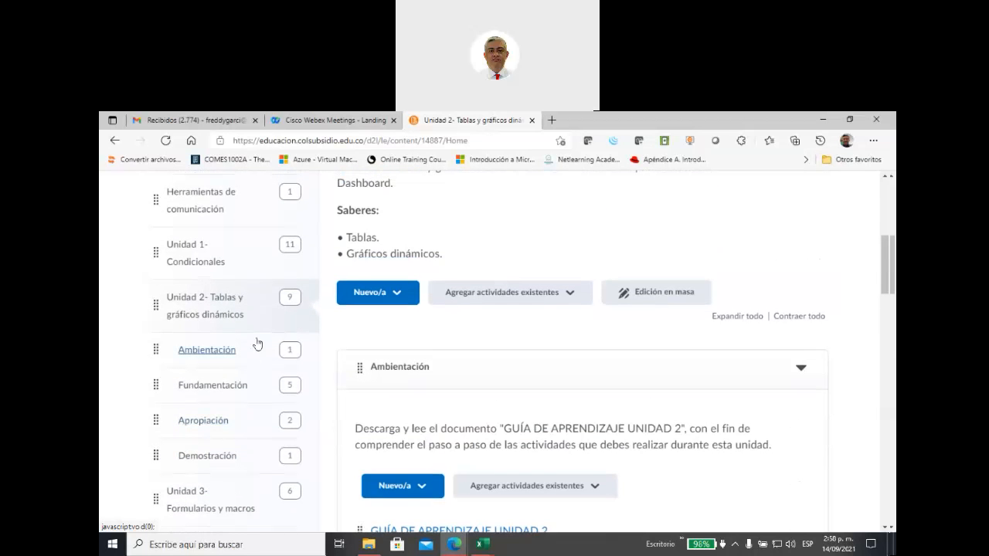
scroll(255, 341, "up", 2)
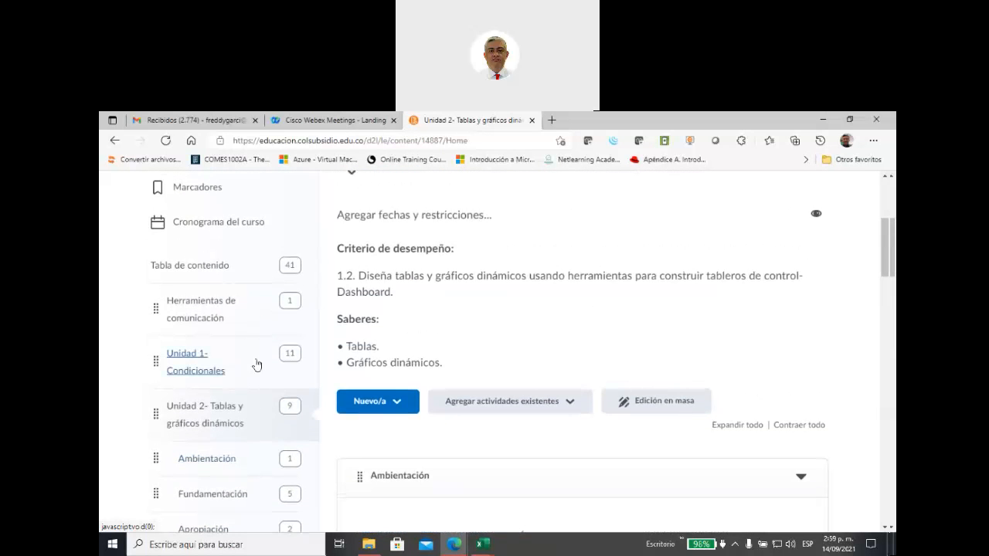
scroll(256, 365, "down", 1)
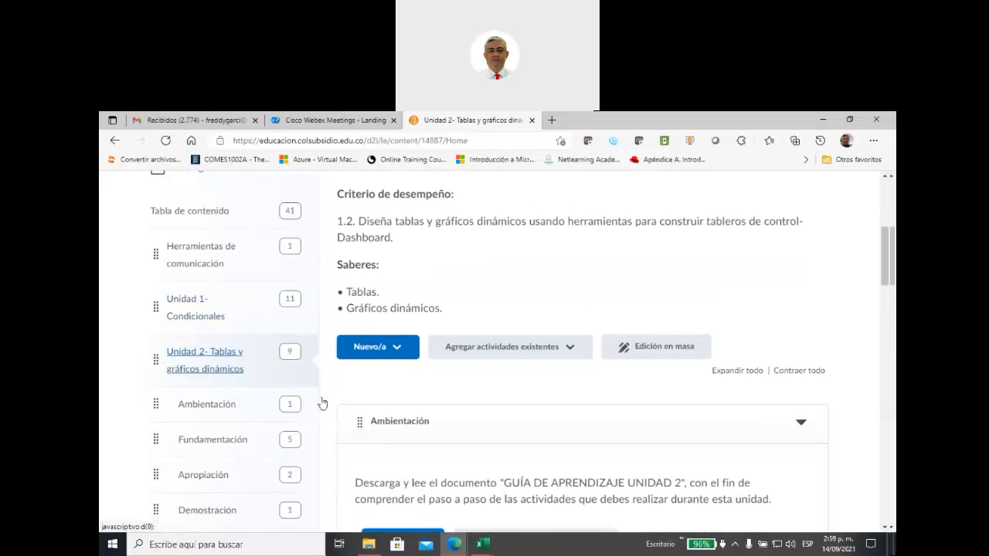
mouse_move(482, 542)
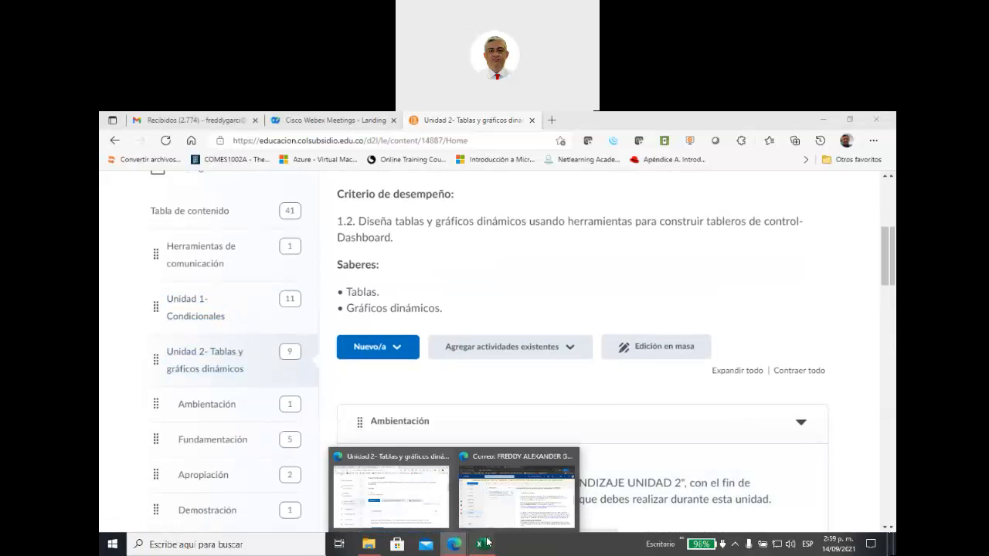
left_click(489, 505)
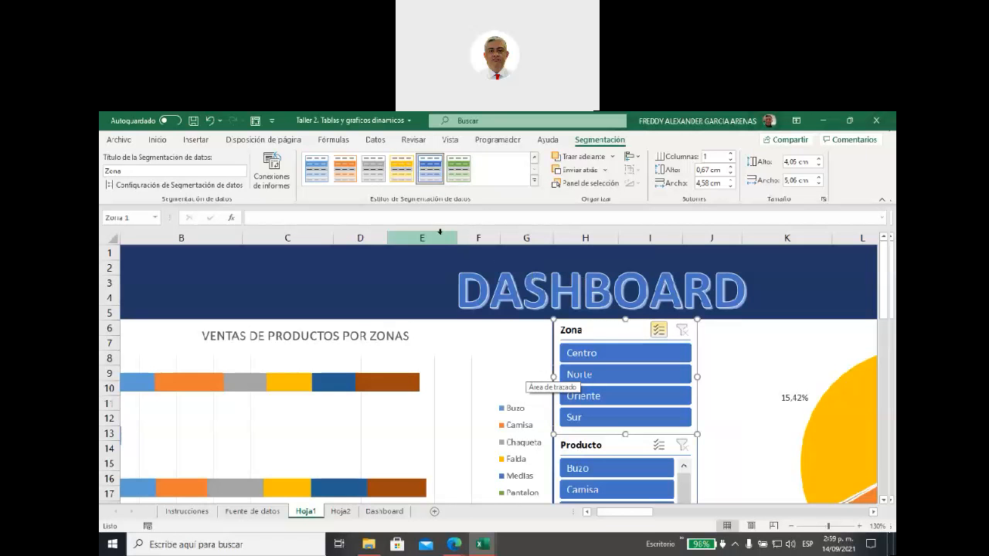
left_click(376, 139)
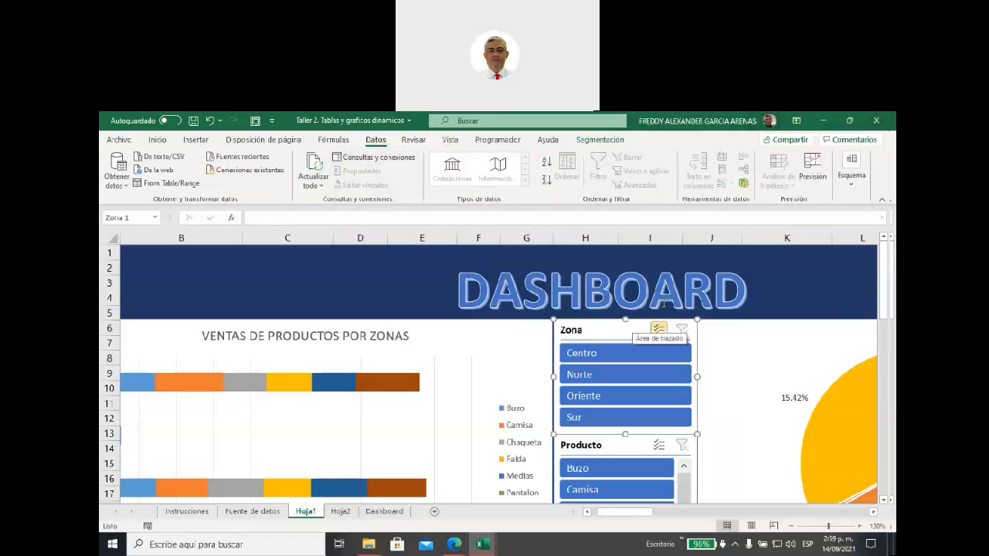
mouse_move(885, 292)
left_mouse_down()
mouse_move(888, 318)
mouse_move(888, 298)
mouse_move(887, 310)
left_mouse_up()
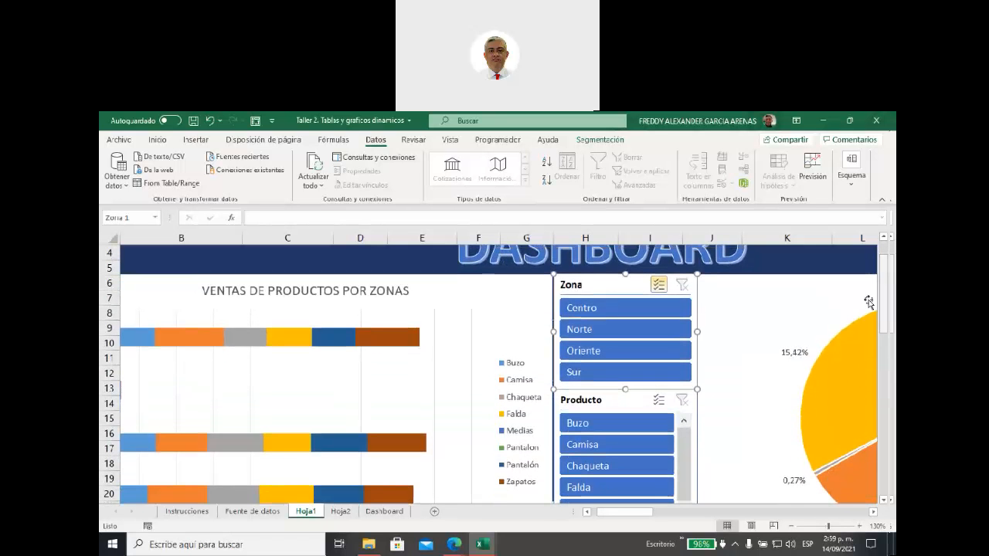